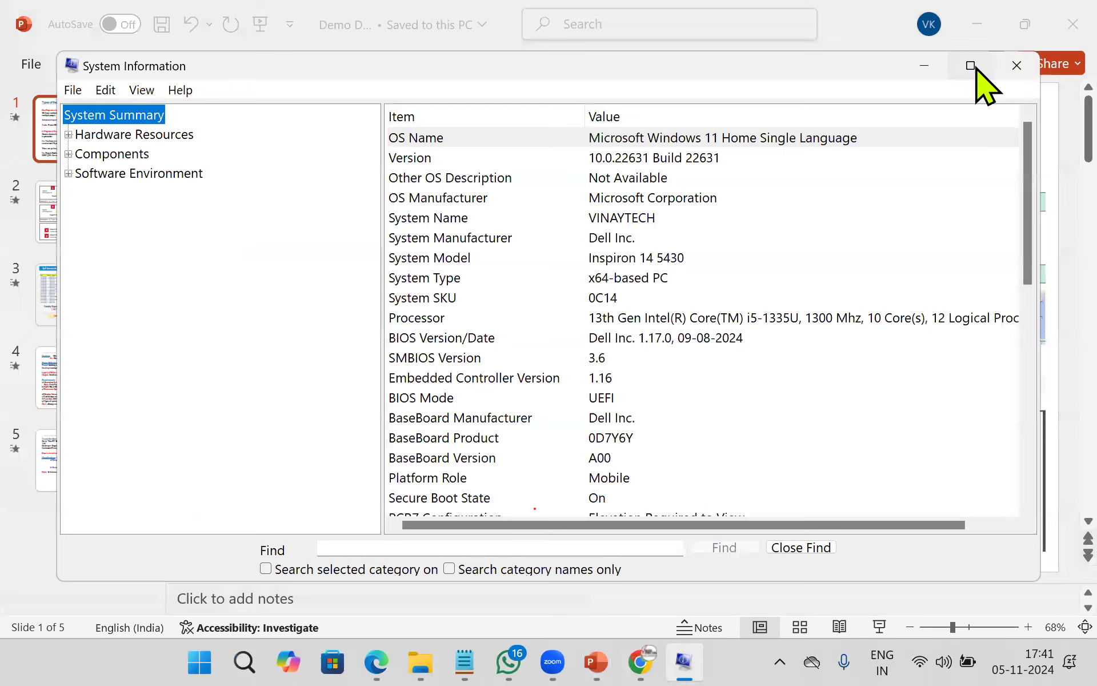
# - Examine the System Summary entries for user name, system type, OS name and processor
pyautogui.scroll(-5, 768, 351)
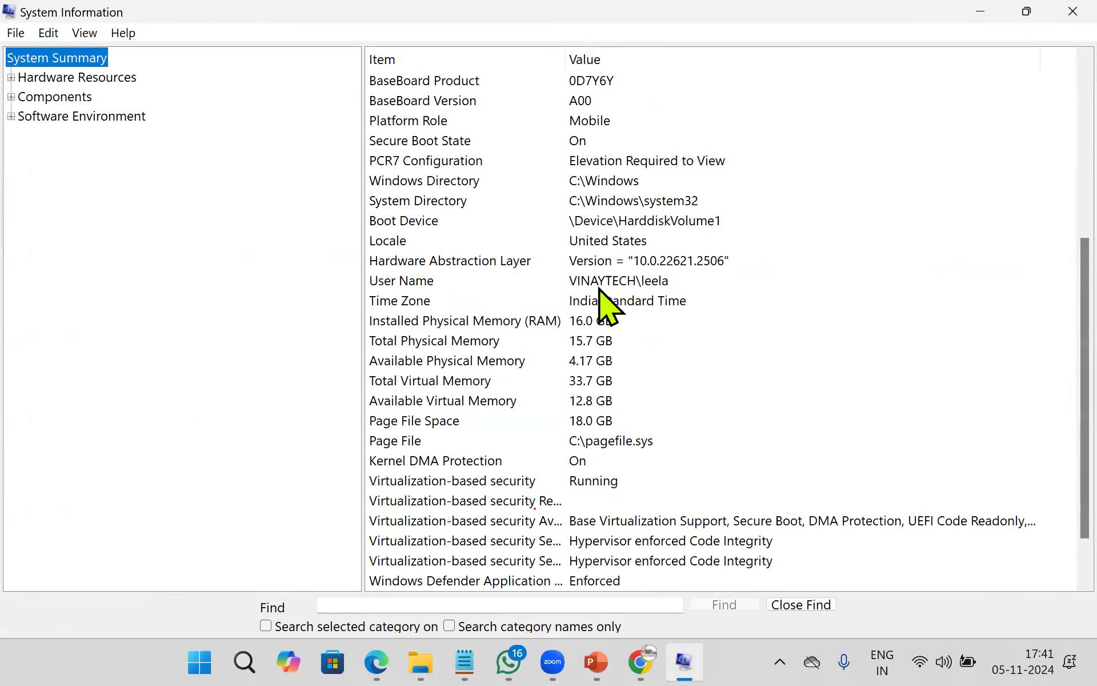
pyautogui.click(620, 284)
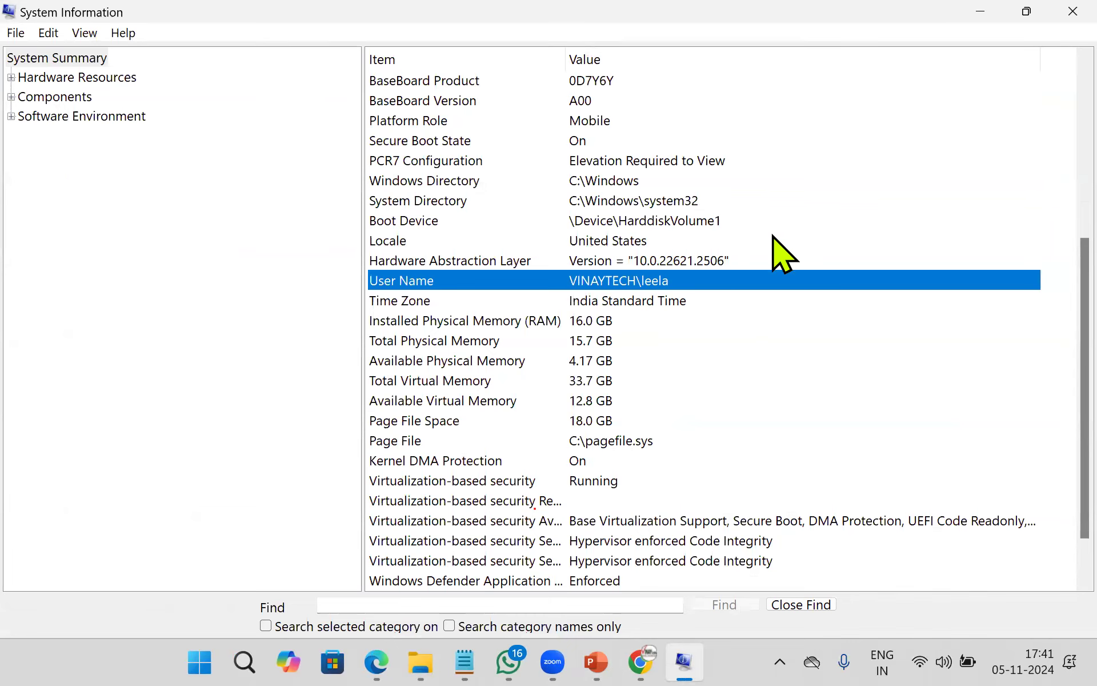
pyautogui.scroll(-1, 777, 235)
pyautogui.scroll(4, 775, 295)
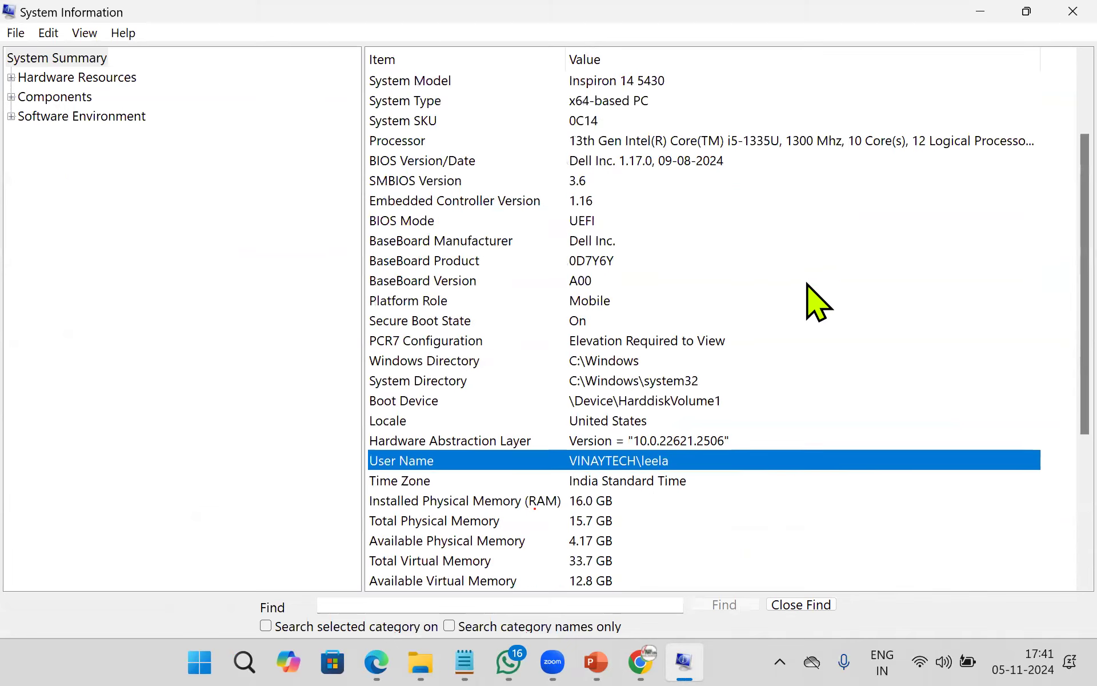
pyautogui.scroll(1, 807, 283)
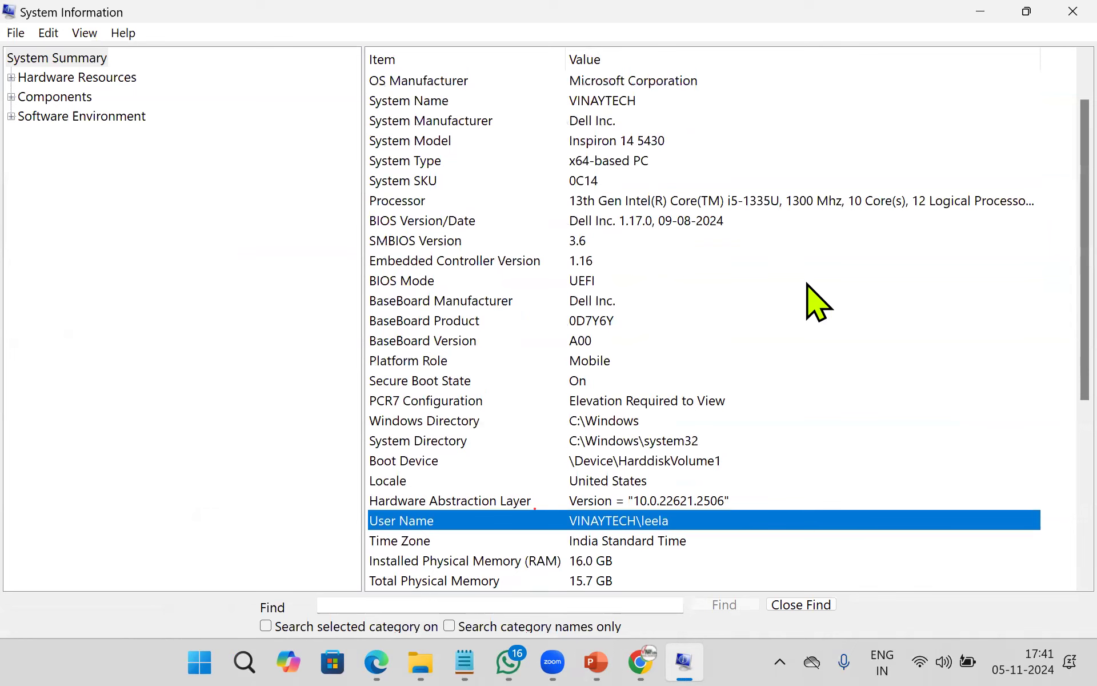
pyautogui.click(597, 163)
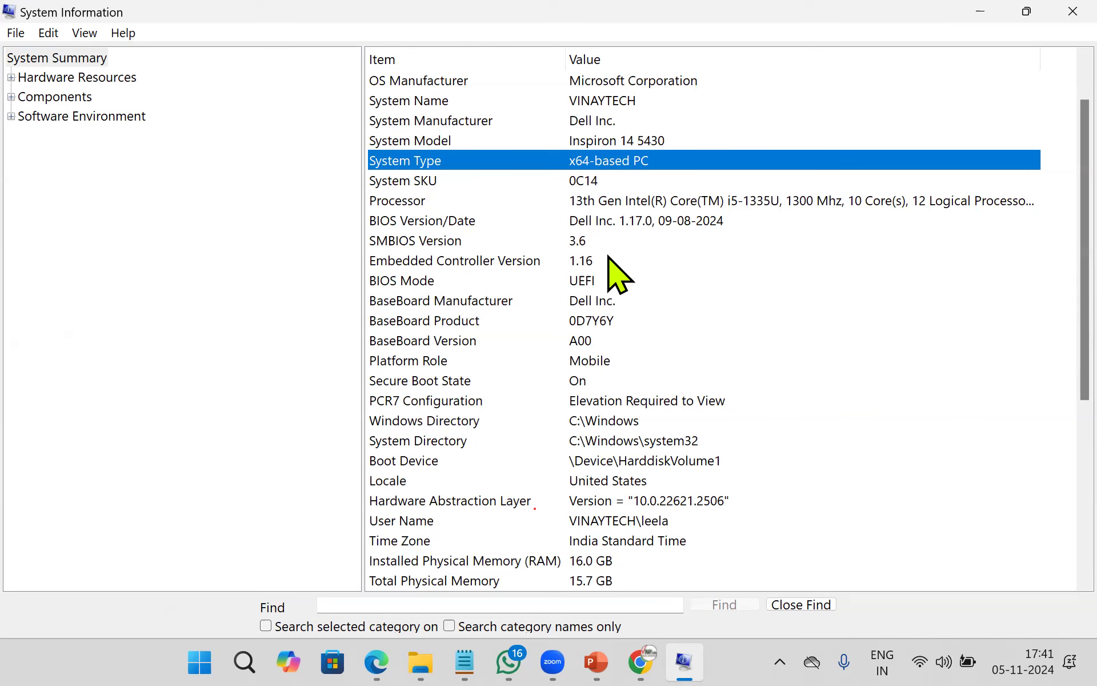
pyautogui.scroll(1, 651, 219)
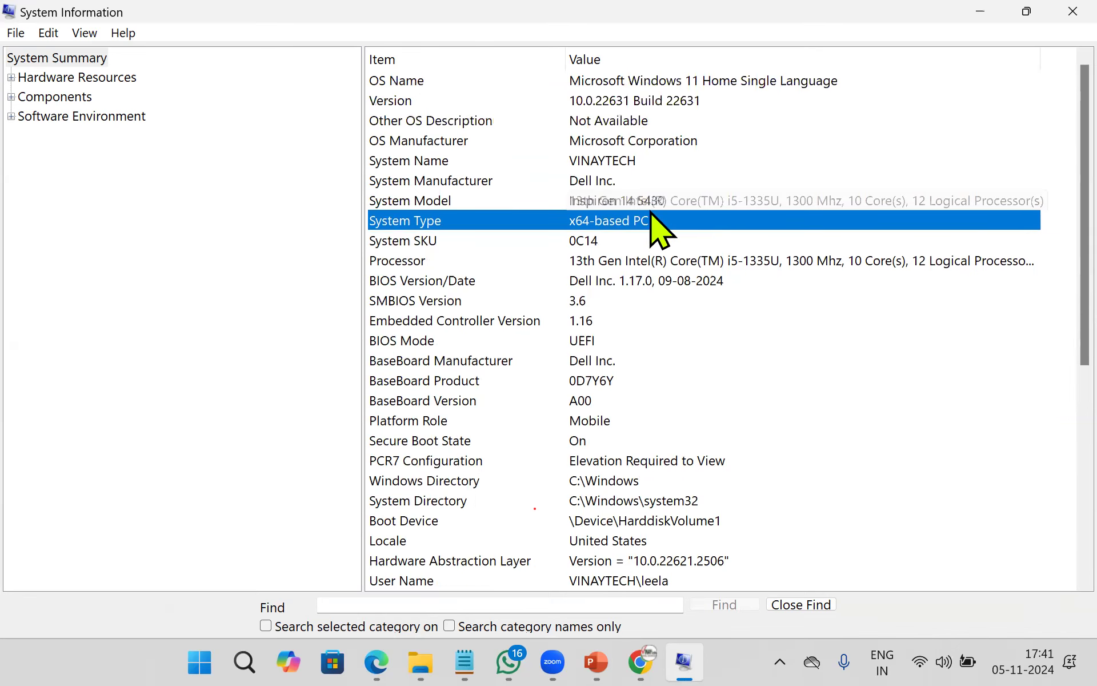
pyautogui.click(693, 80)
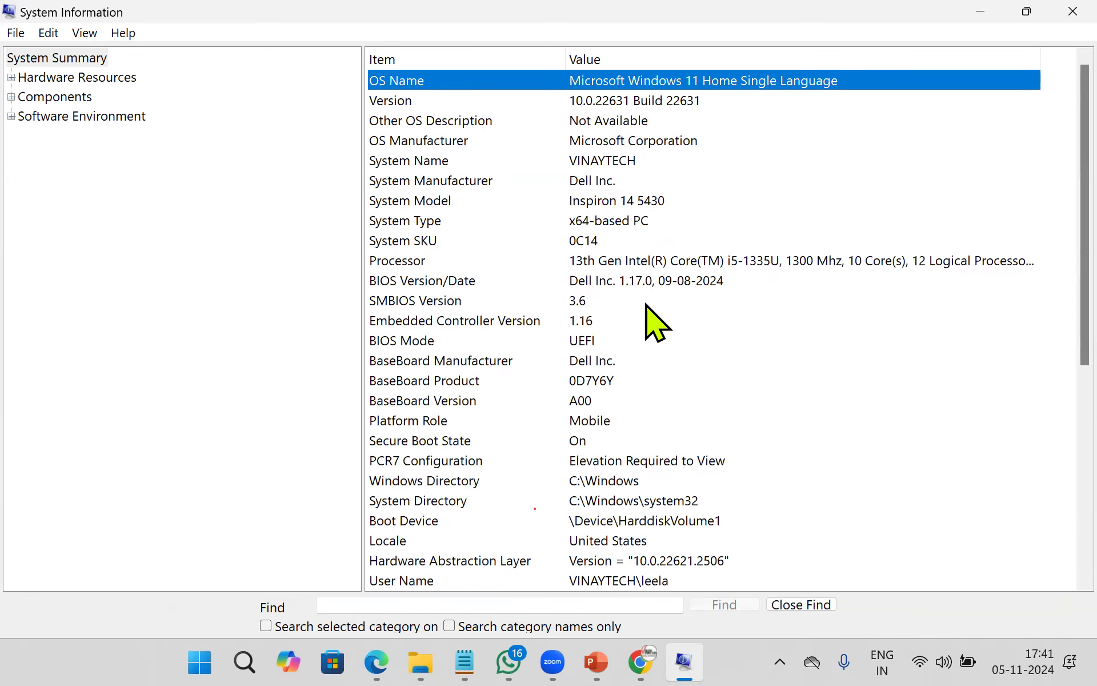
pyautogui.click(862, 265)
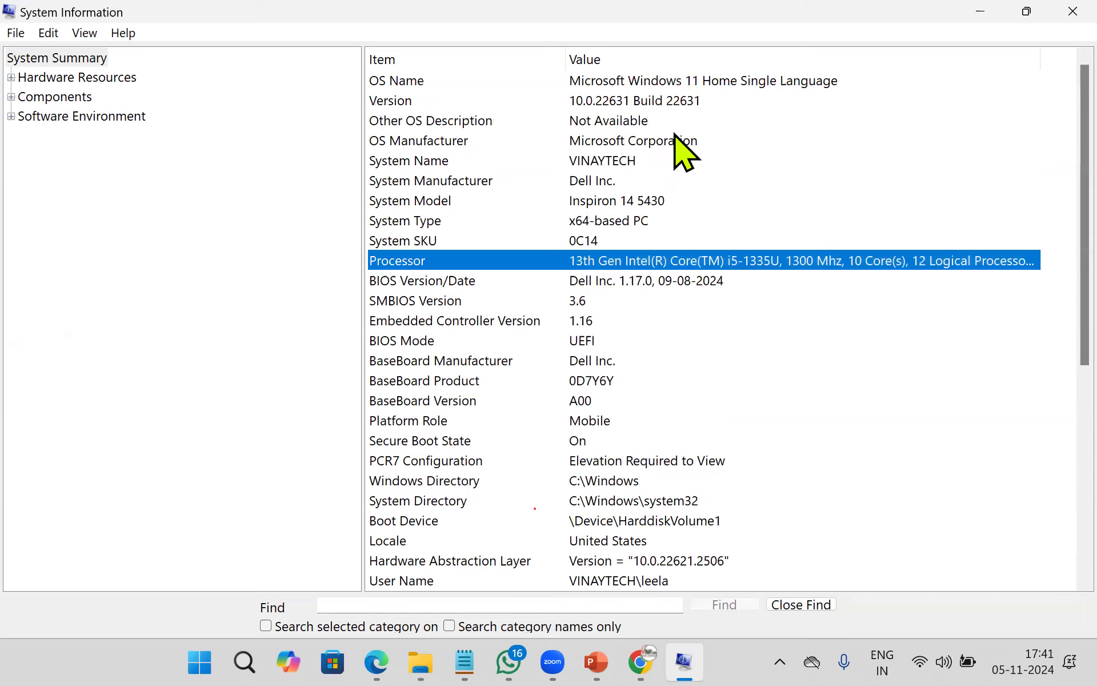
pyautogui.click(613, 225)
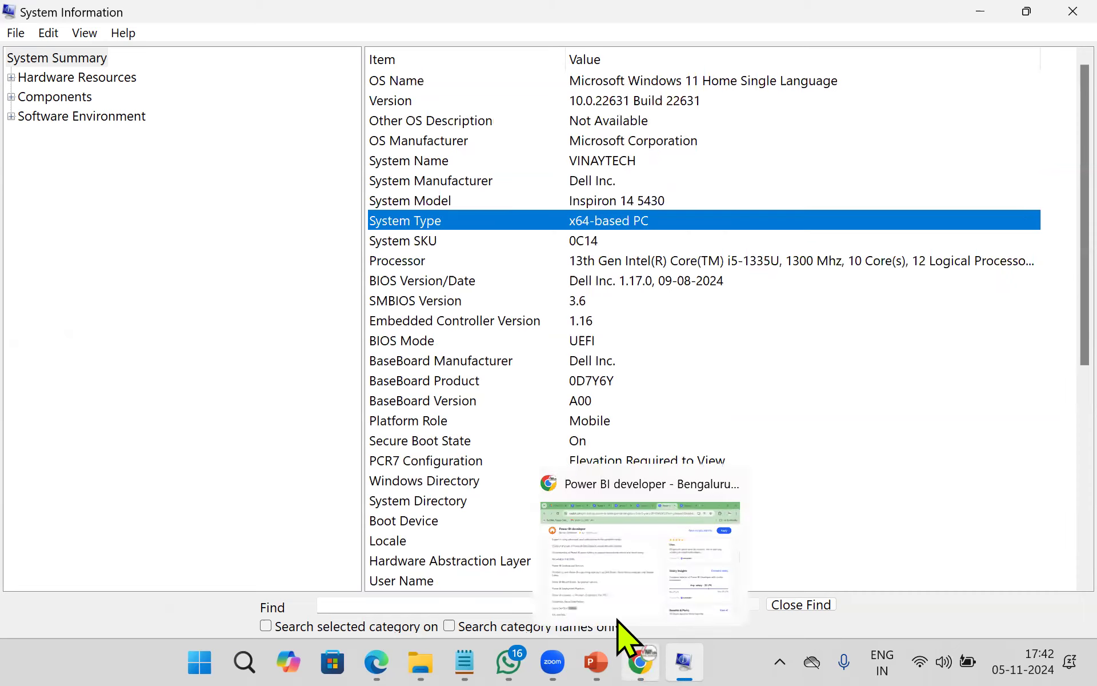
# - Switch to the Demo Day 2 presentation in PowerPoint and show slide 5 in Reading View
pyautogui.click(595, 659)
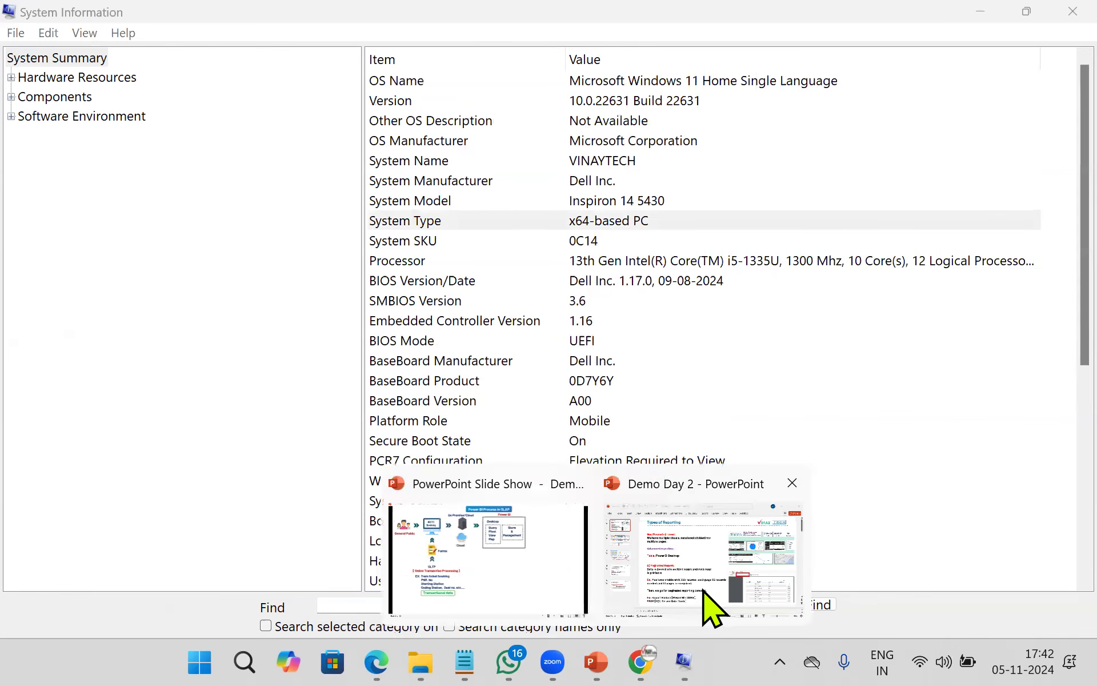
pyautogui.click(702, 586)
pyautogui.scroll(-10, 712, 434)
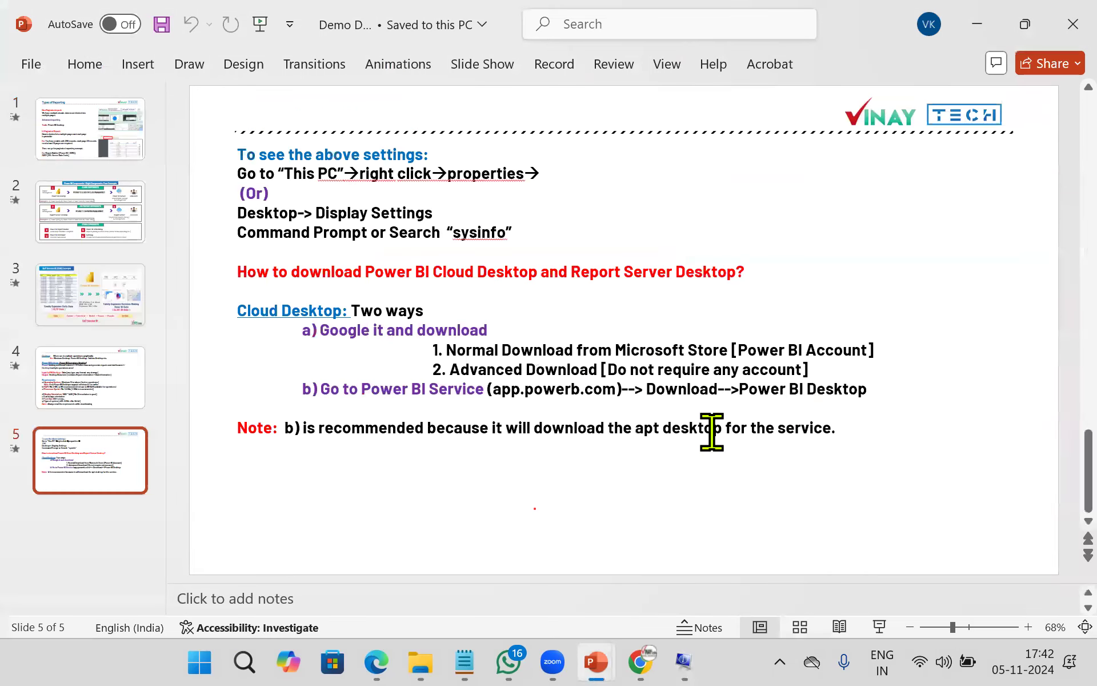
pyautogui.click(839, 627)
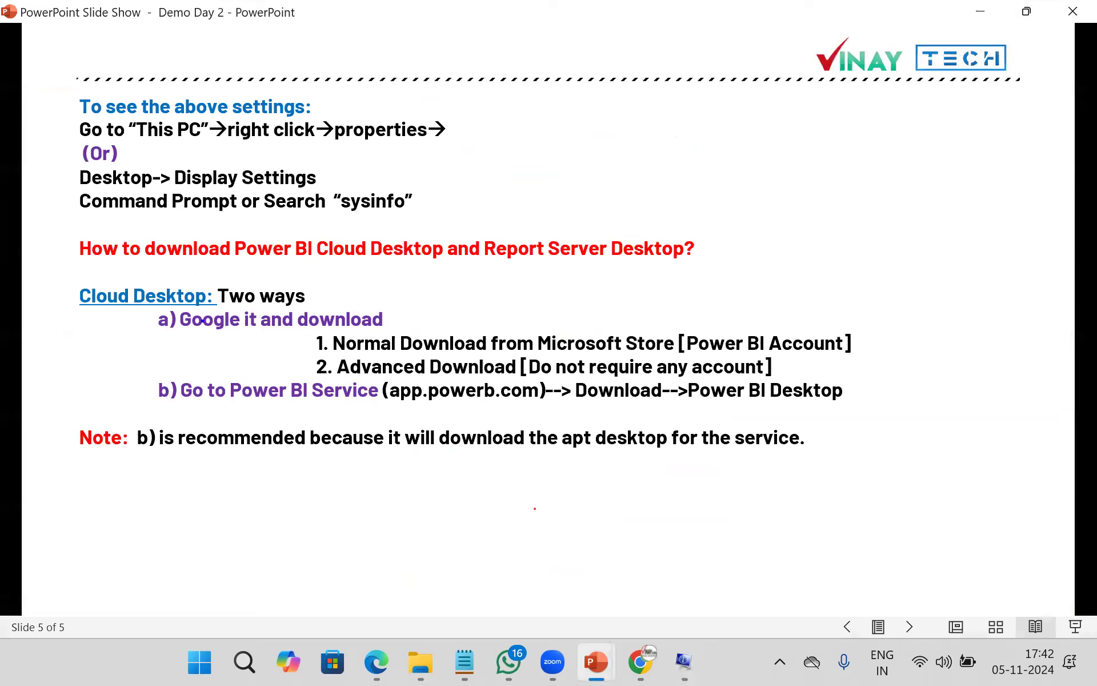
# - Circle "Google it and download", mark the other Cloud Desktop download options with the pen, and erase all ink from the slide
pyautogui.moveTo(150, 331)
pyautogui.mouseDown()
pyautogui.moveTo(404, 328)
pyautogui.moveTo(266, 300)
pyautogui.mouseUp()
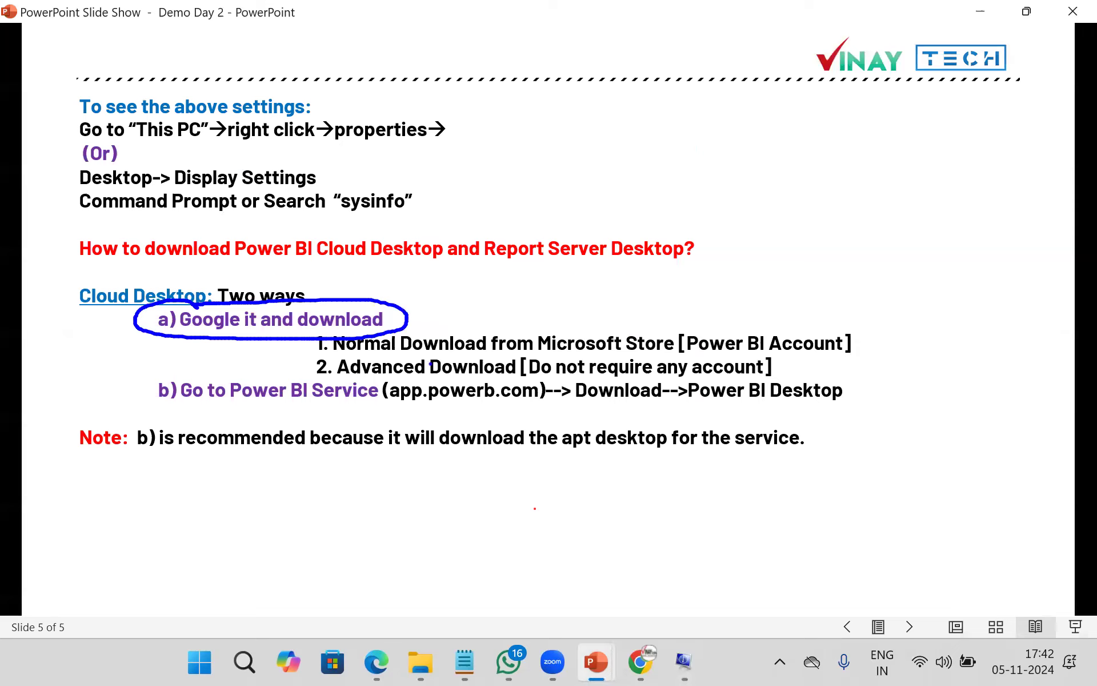
pyautogui.moveTo(573, 356); pyautogui.dragTo(840, 352)
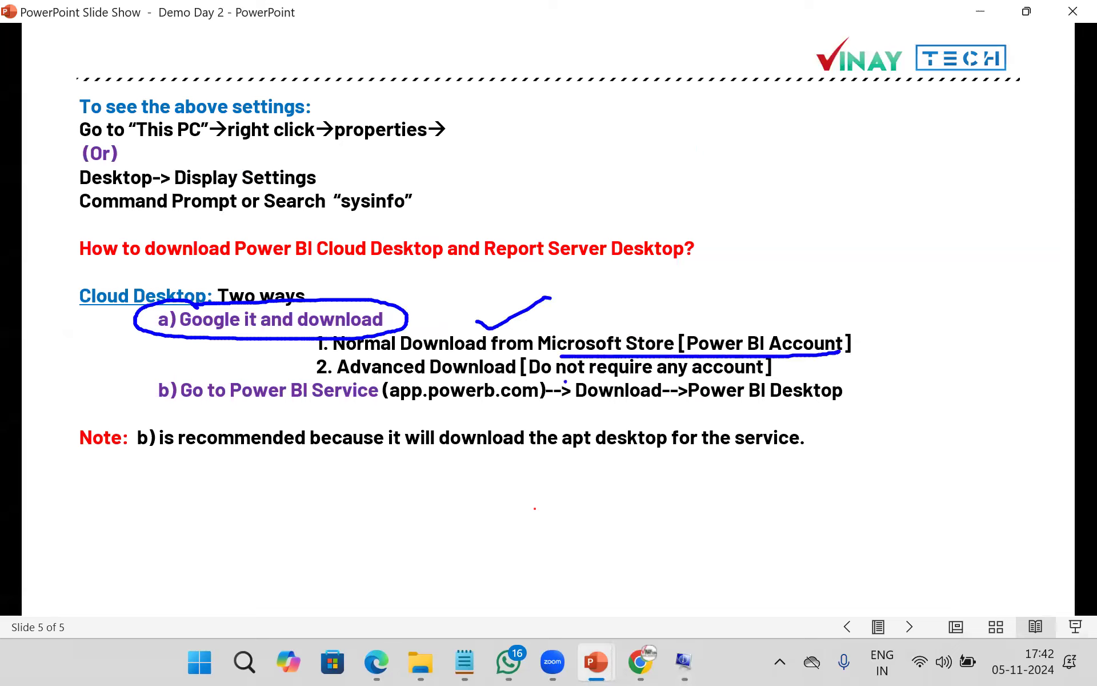
pyautogui.moveTo(525, 380); pyautogui.dragTo(766, 376)
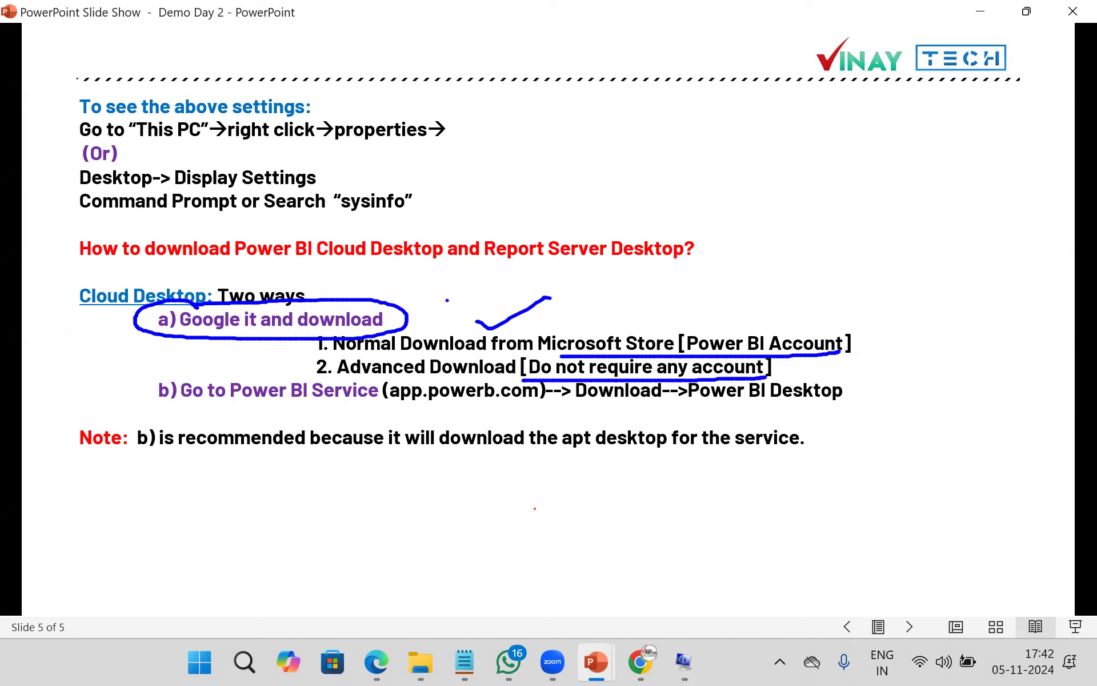
pyautogui.moveTo(232, 411); pyautogui.dragTo(814, 407)
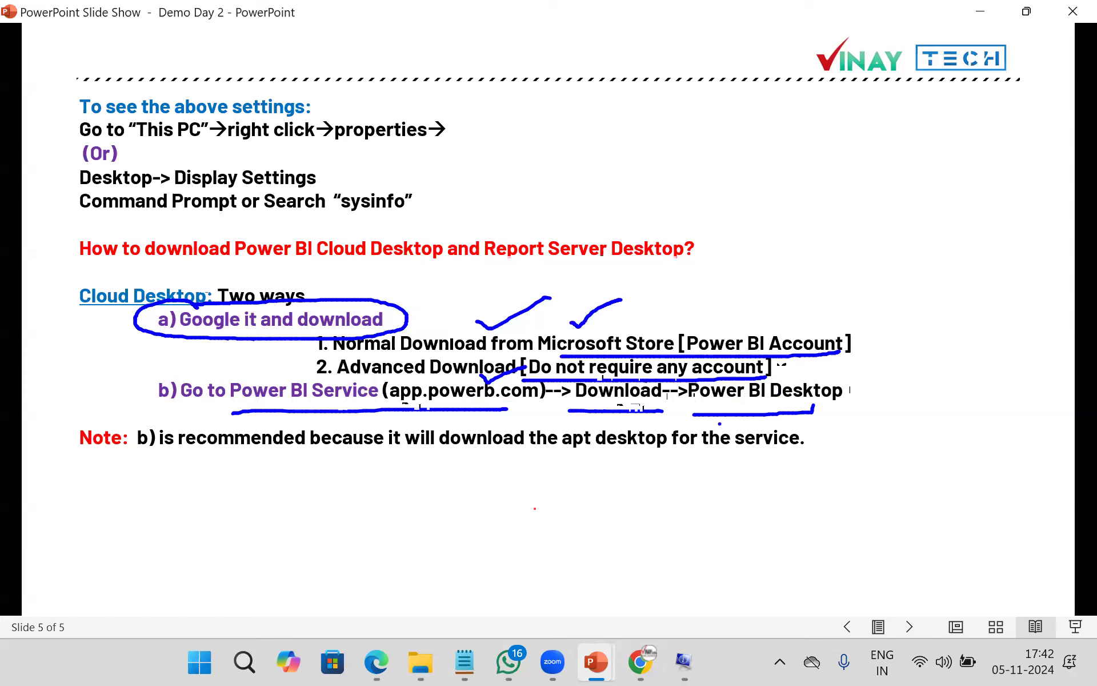
pyautogui.moveTo(155, 371)
pyautogui.mouseDown()
pyautogui.moveTo(180, 415)
pyautogui.moveTo(155, 360)
pyautogui.mouseUp()
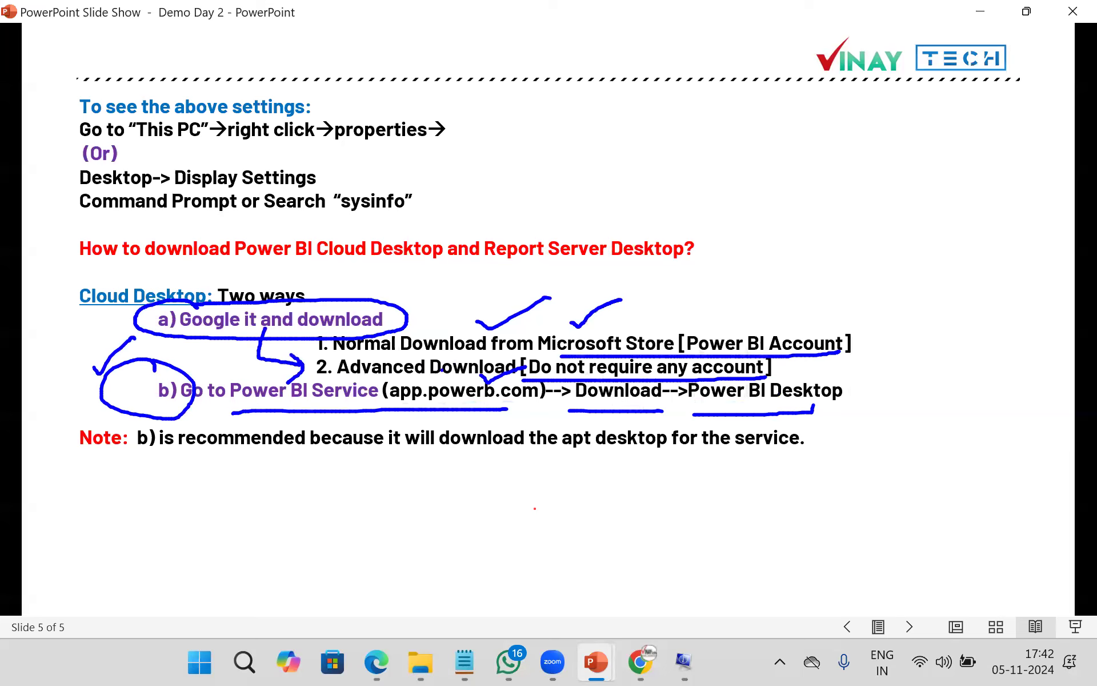
pyautogui.press('e')
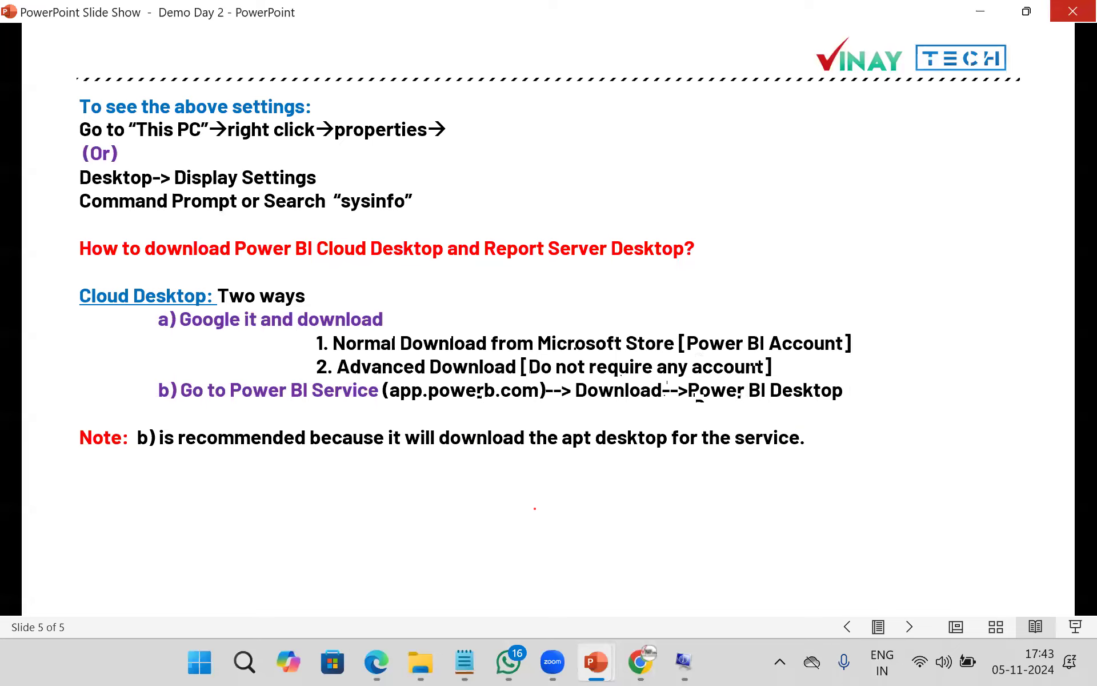
# - Switch to Chrome and load google.com in place of the Power BI developer job listing
pyautogui.click(650, 629)
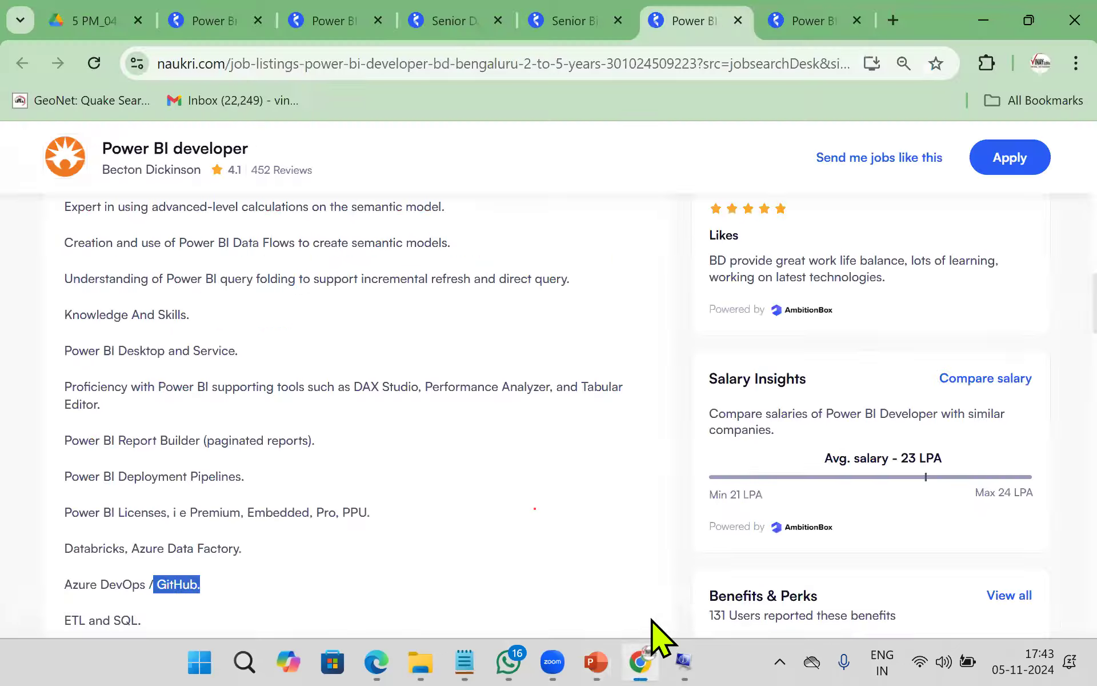
pyautogui.click(553, 65)
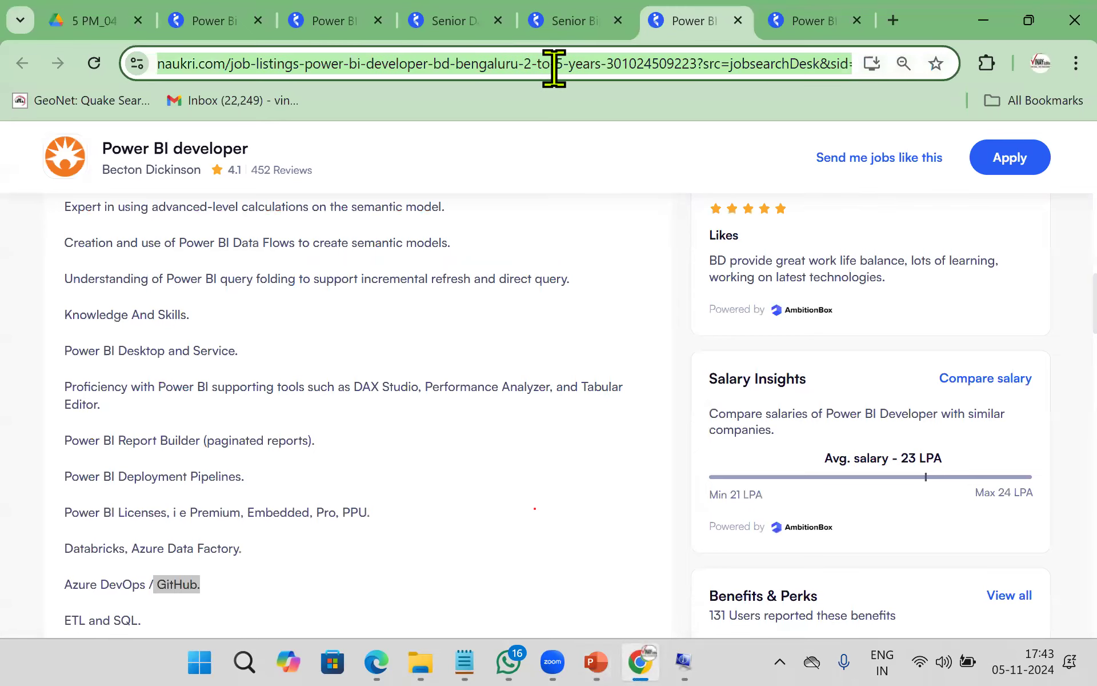
pyautogui.write('goo')
pyautogui.press('Return')
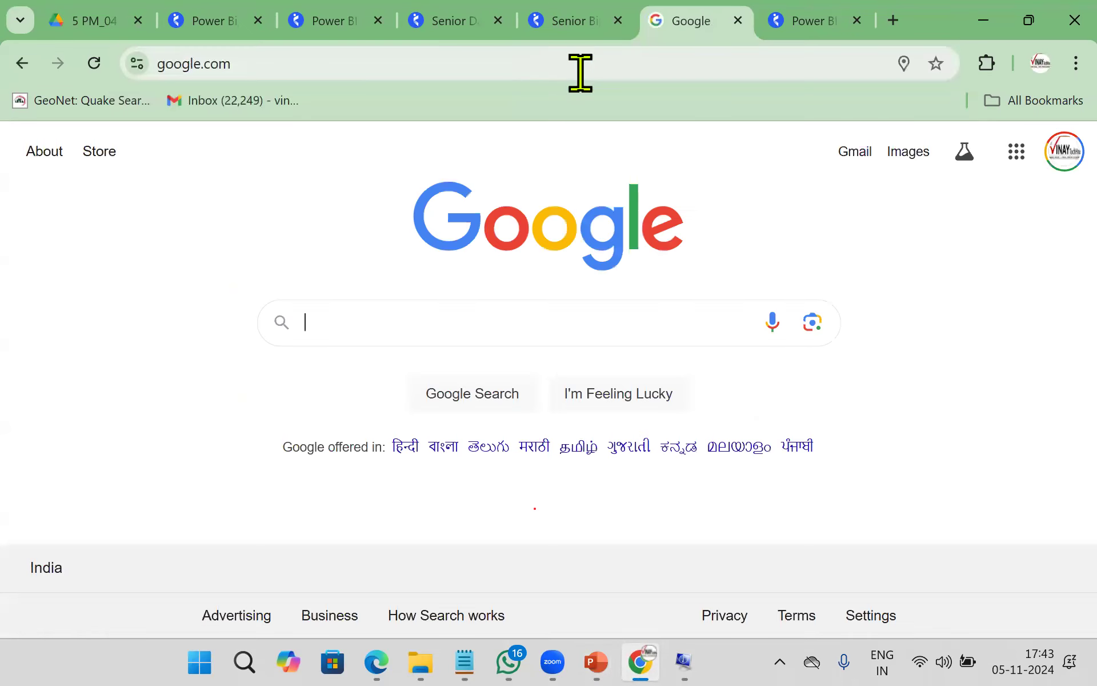
# - Search Google for "power bi desktop download" and open the official Microsoft Power BI Desktop download result
pyautogui.click(384, 341)
pyautogui.write('po')
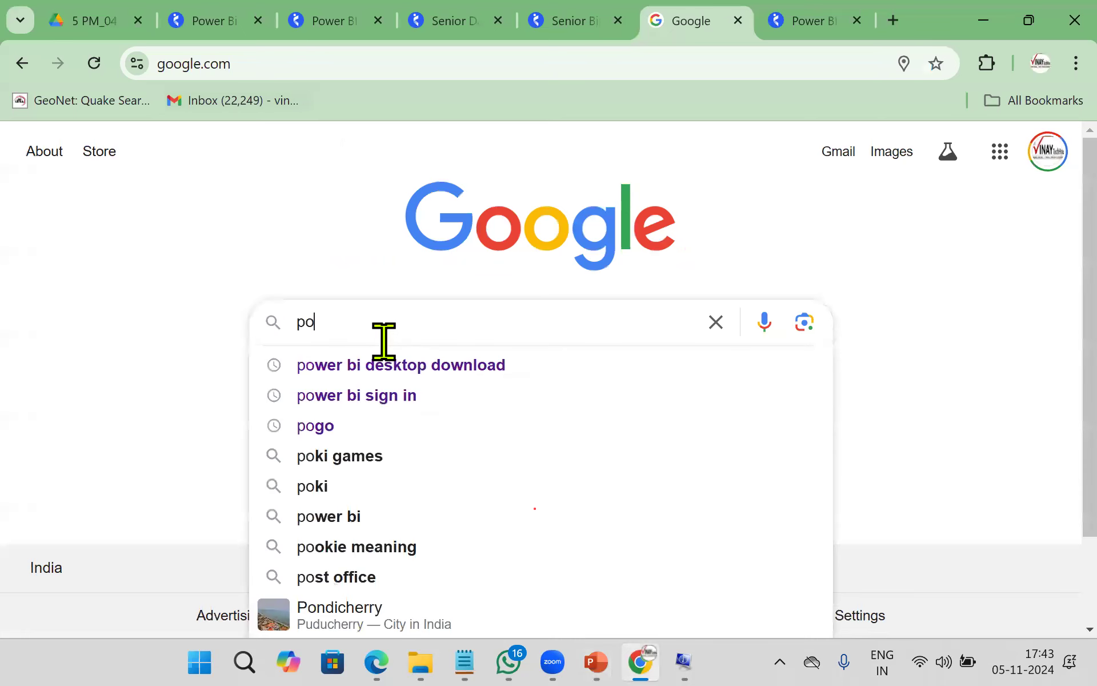
pyautogui.click(384, 350)
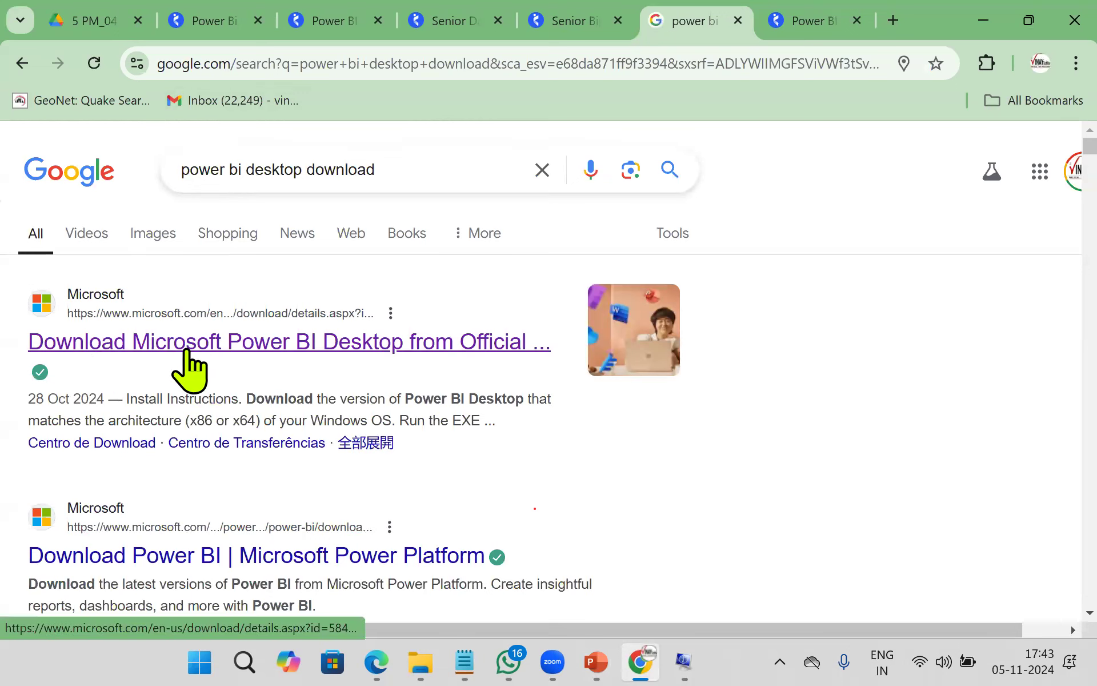
pyautogui.click(229, 349)
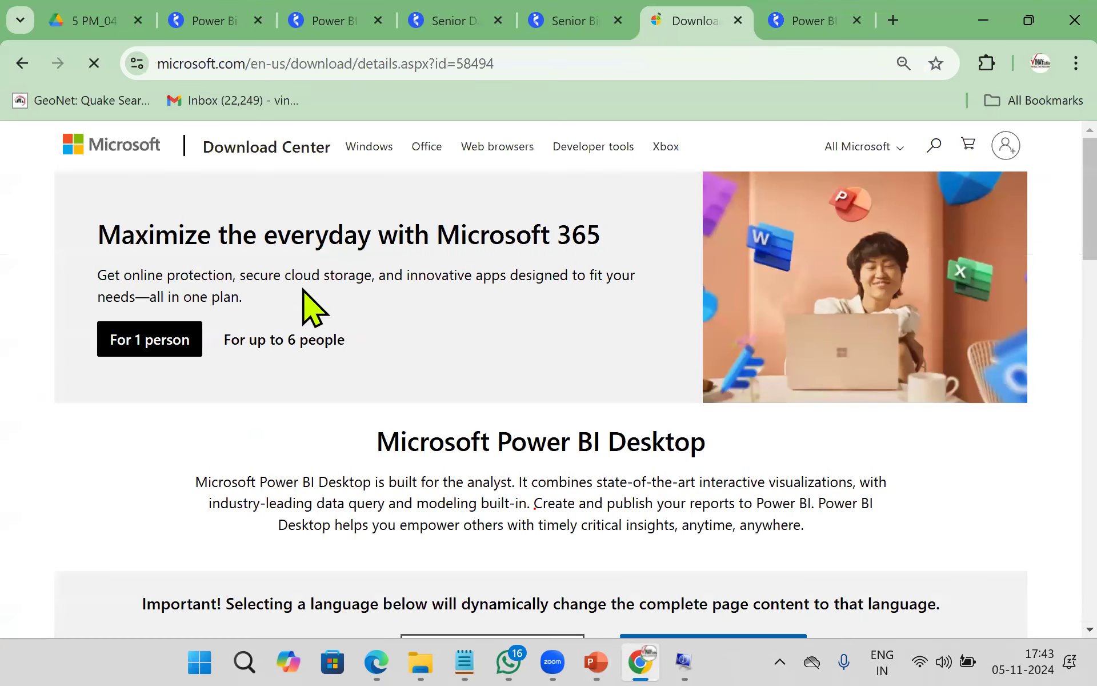
# - Highlight the Microsoft Power BI Desktop heading and description, and check the available download languages, keeping English
pyautogui.tripleClick(534, 455)
pyautogui.scroll(-3, 537, 325)
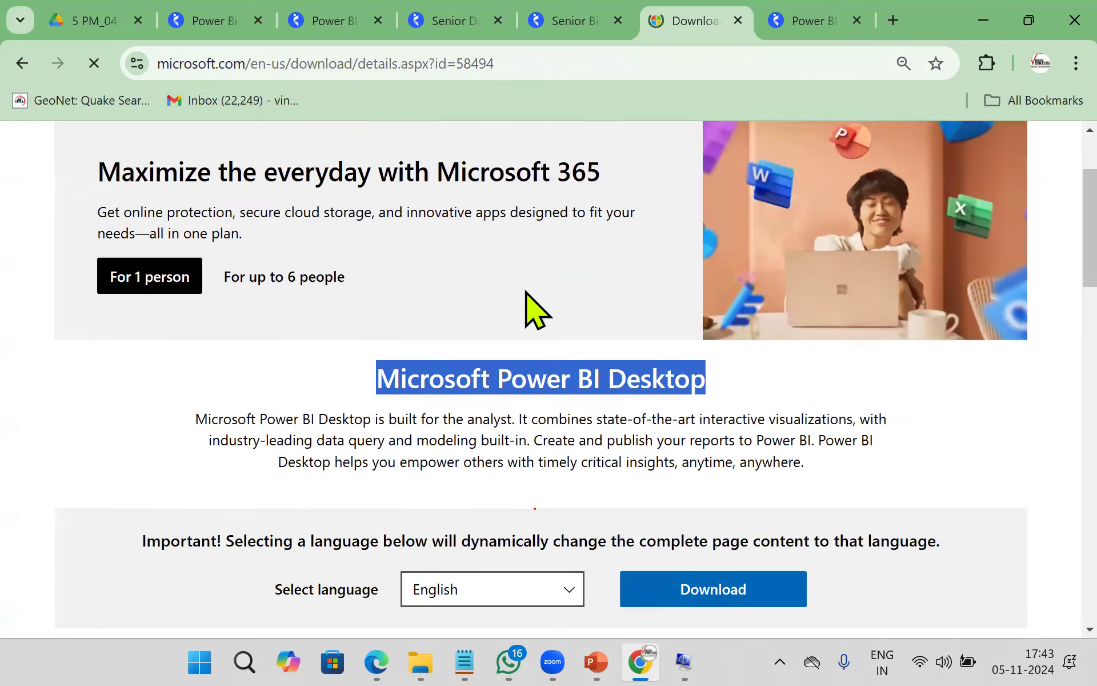
pyautogui.moveTo(196, 360); pyautogui.dragTo(816, 413)
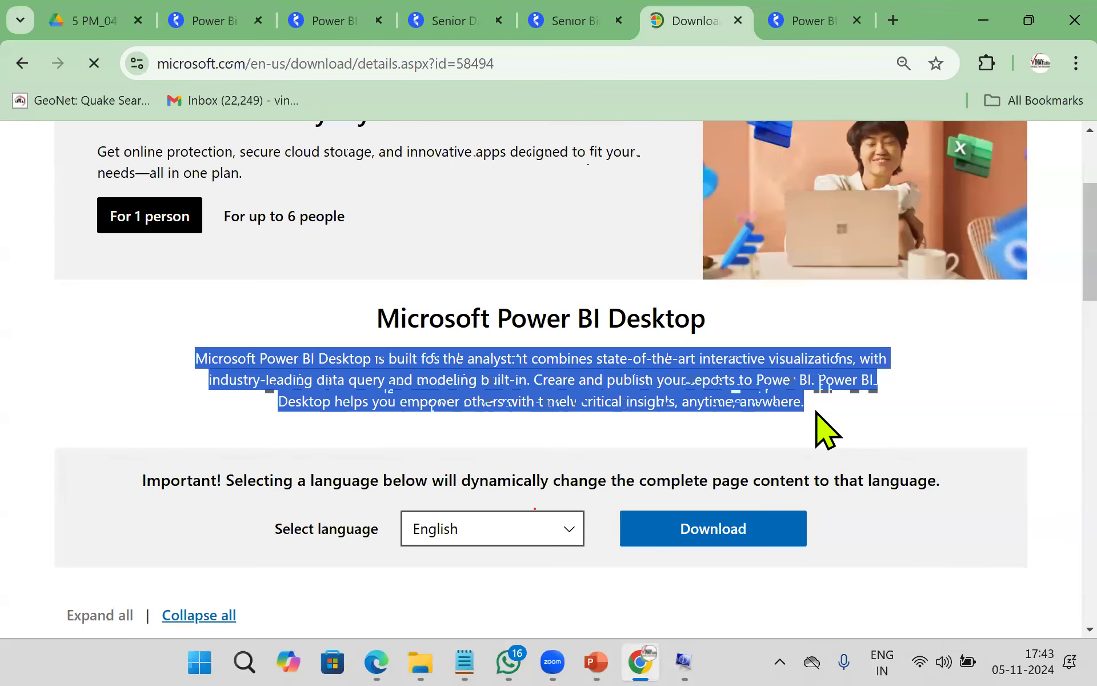
pyautogui.click(463, 529)
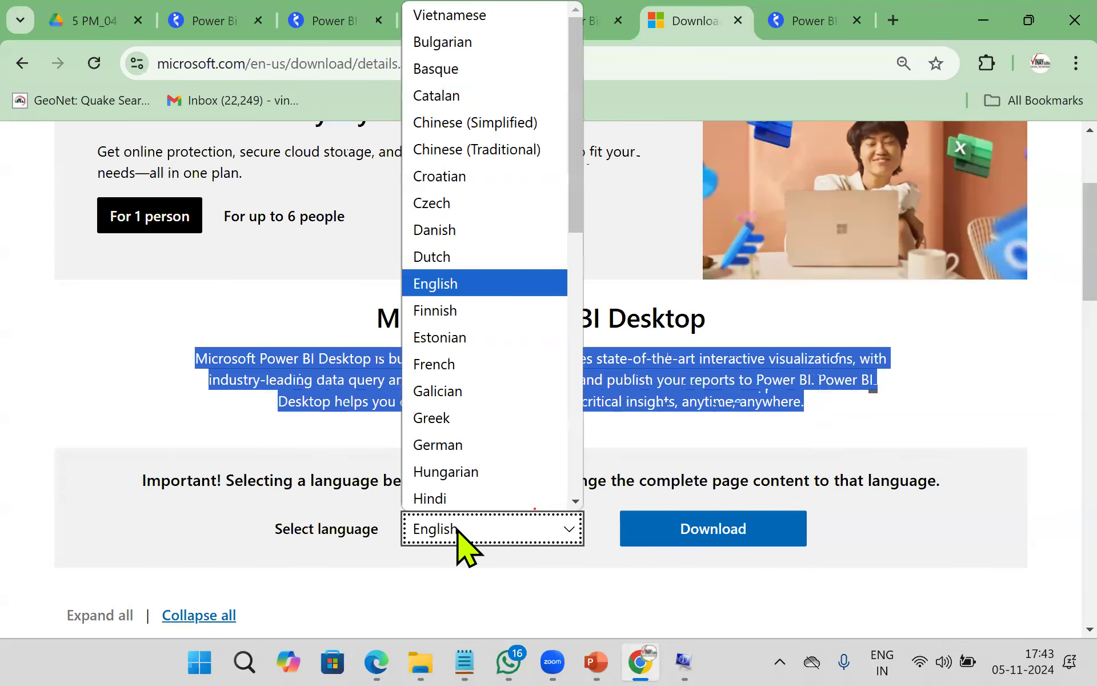
pyautogui.click(460, 532)
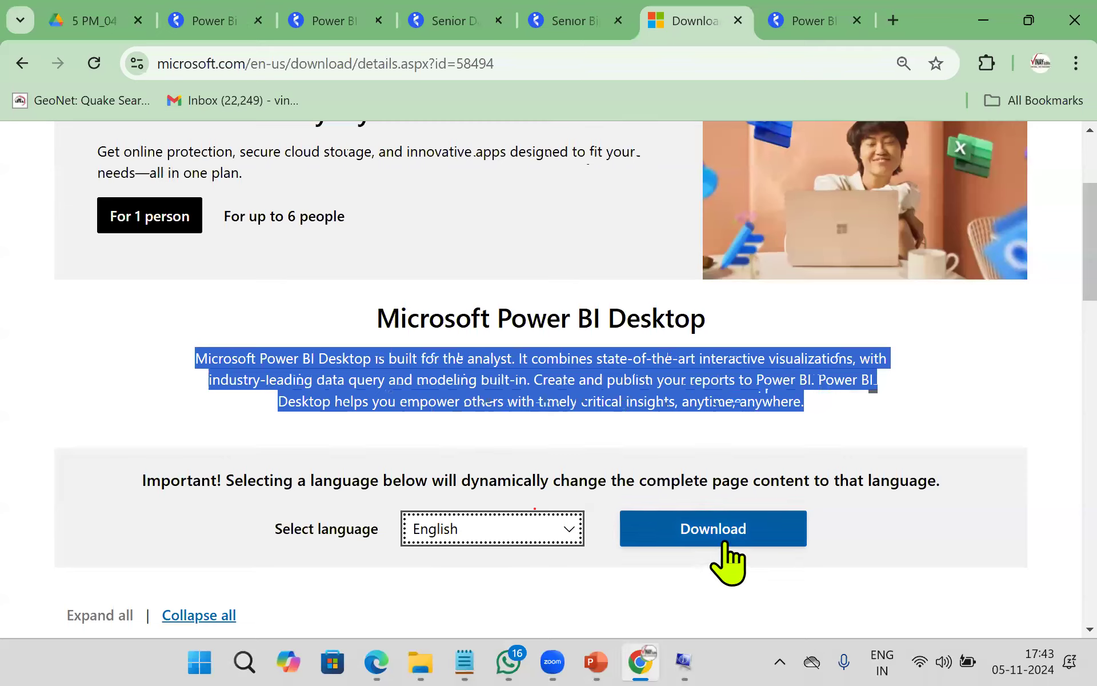
# - Expand the System Requirements and Install Instructions sections of the Power BI Desktop download page
pyautogui.scroll(-7, 725, 552)
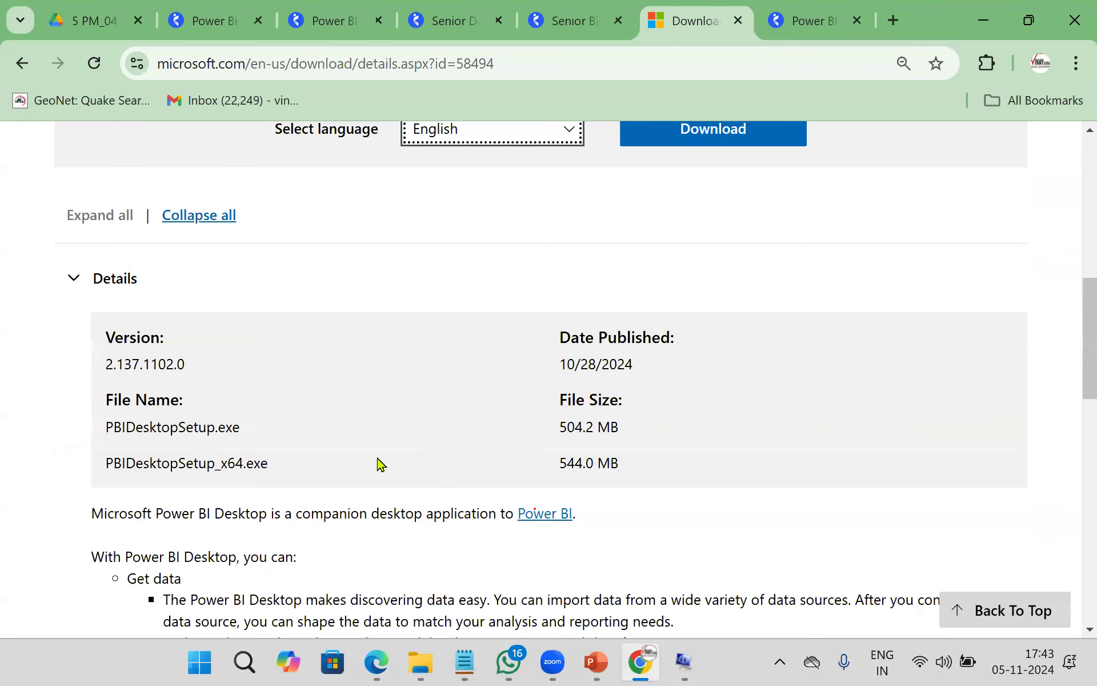
pyautogui.scroll(-10, 379, 464)
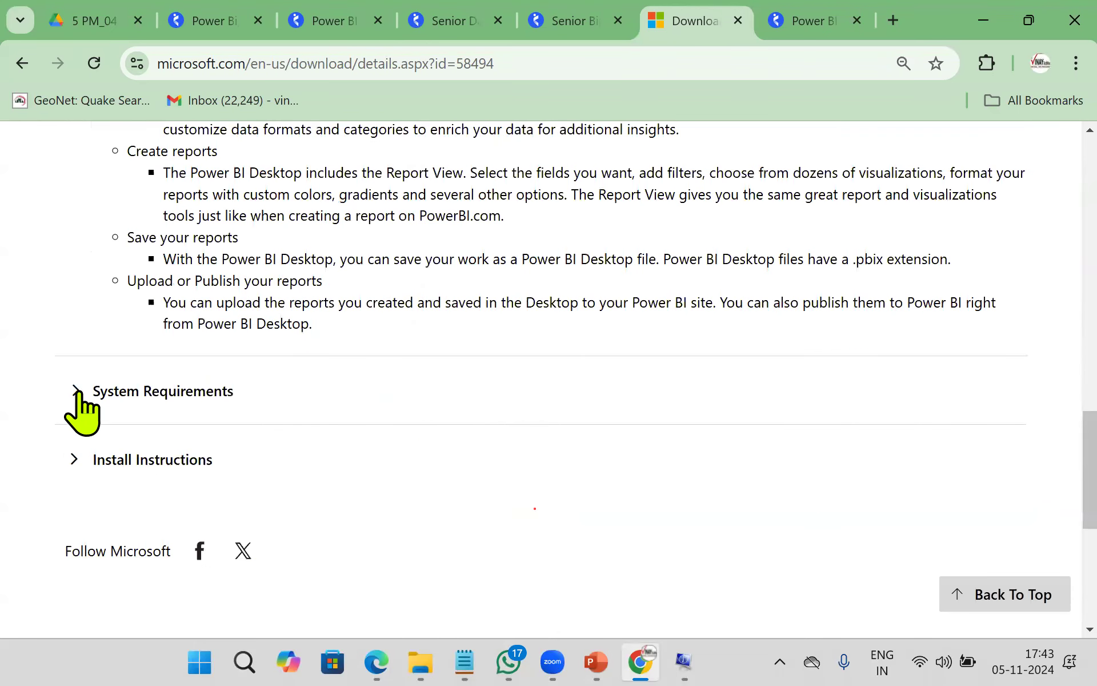
pyautogui.click(80, 394)
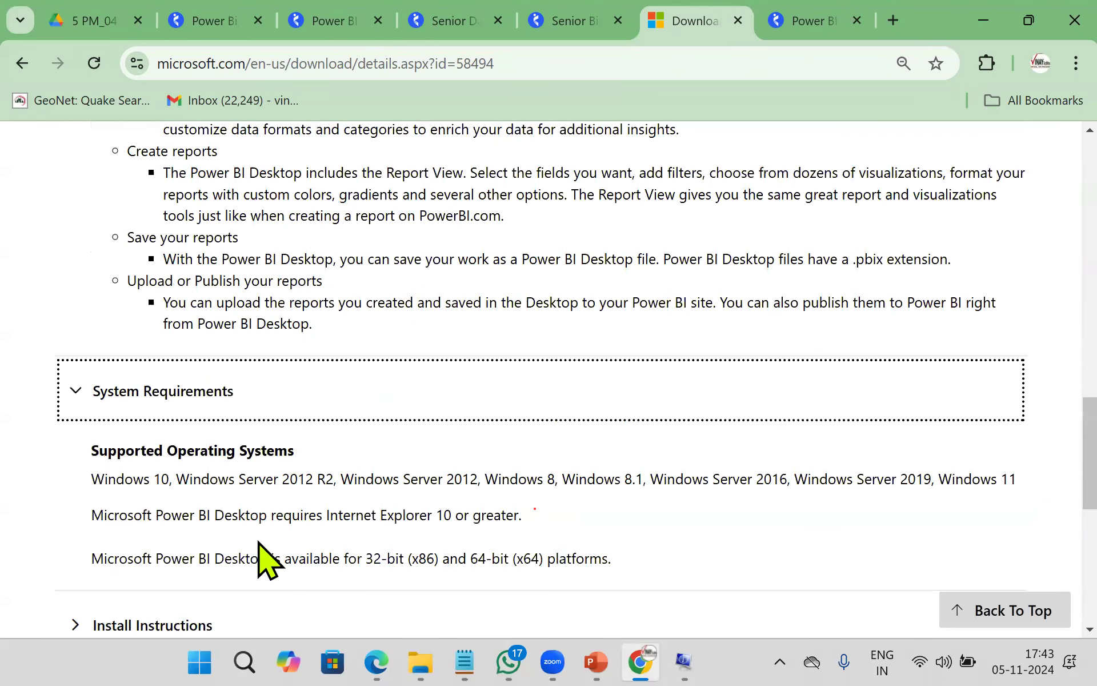
pyautogui.scroll(-3, 503, 419)
pyautogui.click(78, 426)
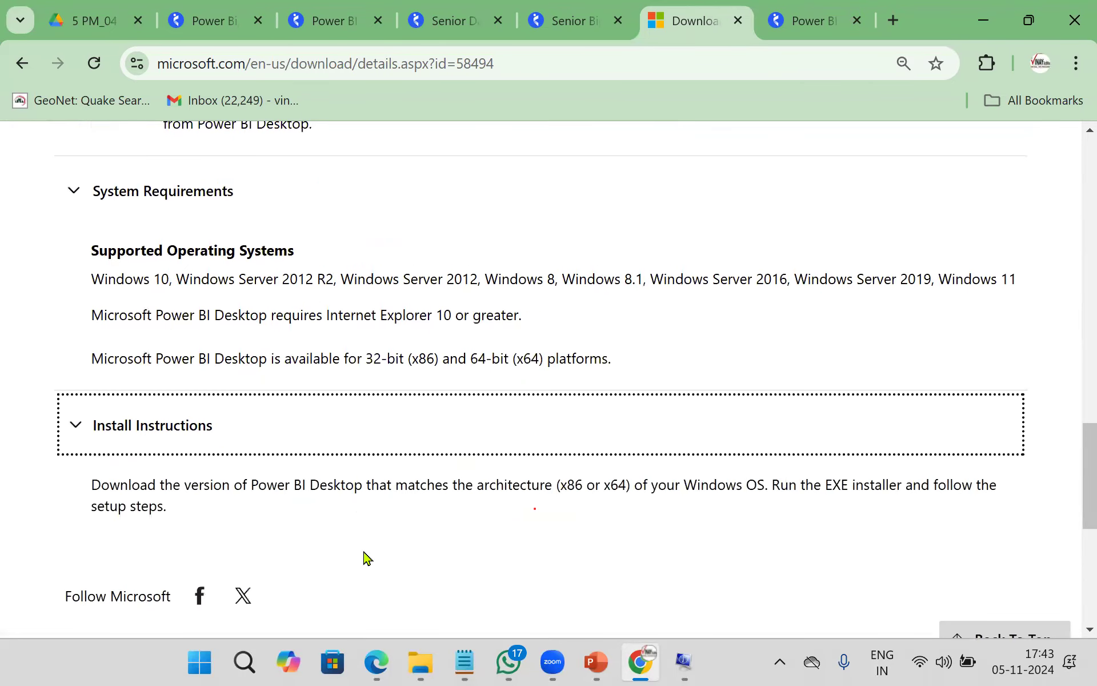
# - Review the Power BI Desktop download page's file details, system requirements and install instructions
pyautogui.scroll(20, 365, 554)
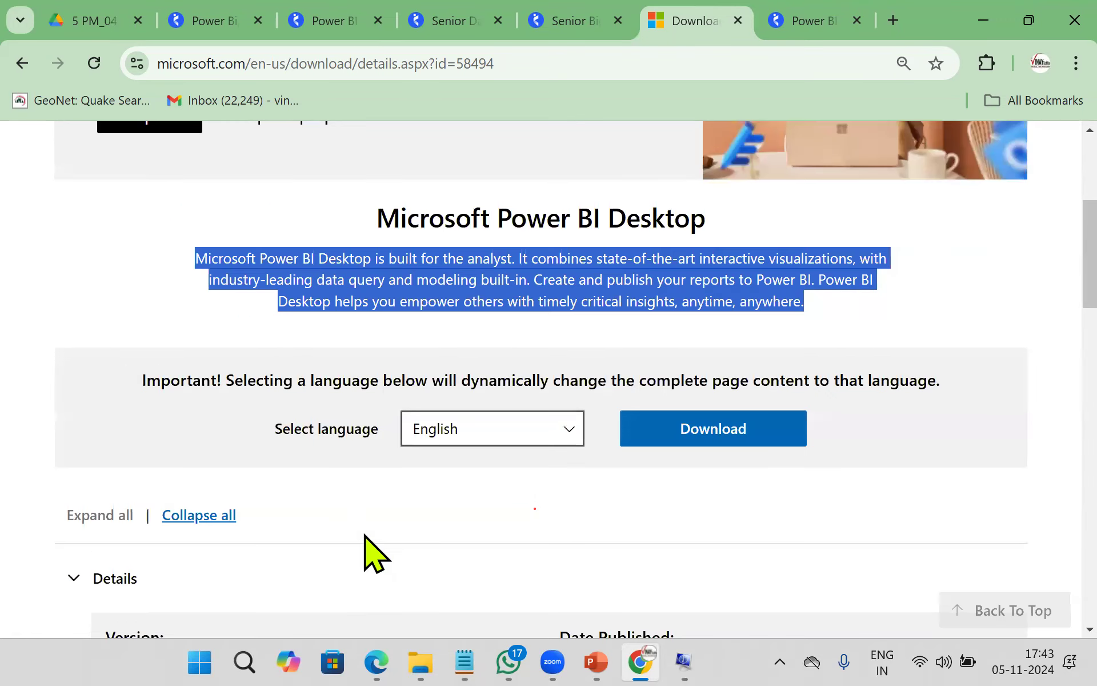
pyautogui.scroll(3, 366, 537)
pyautogui.scroll(-5, 514, 468)
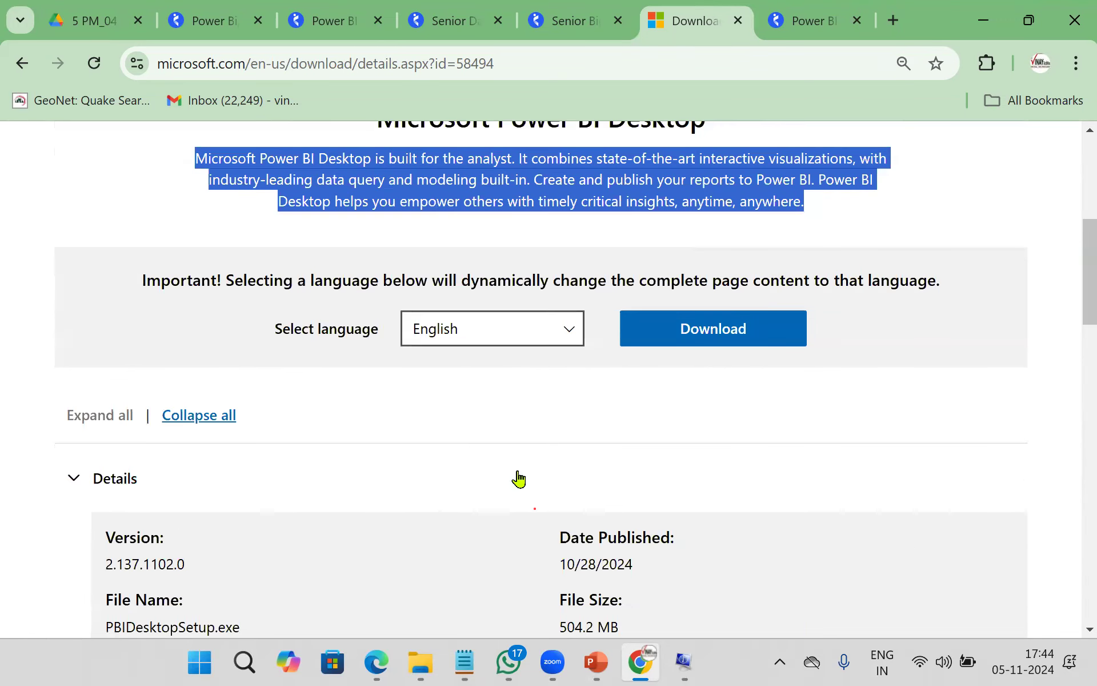
pyautogui.scroll(-3, 453, 509)
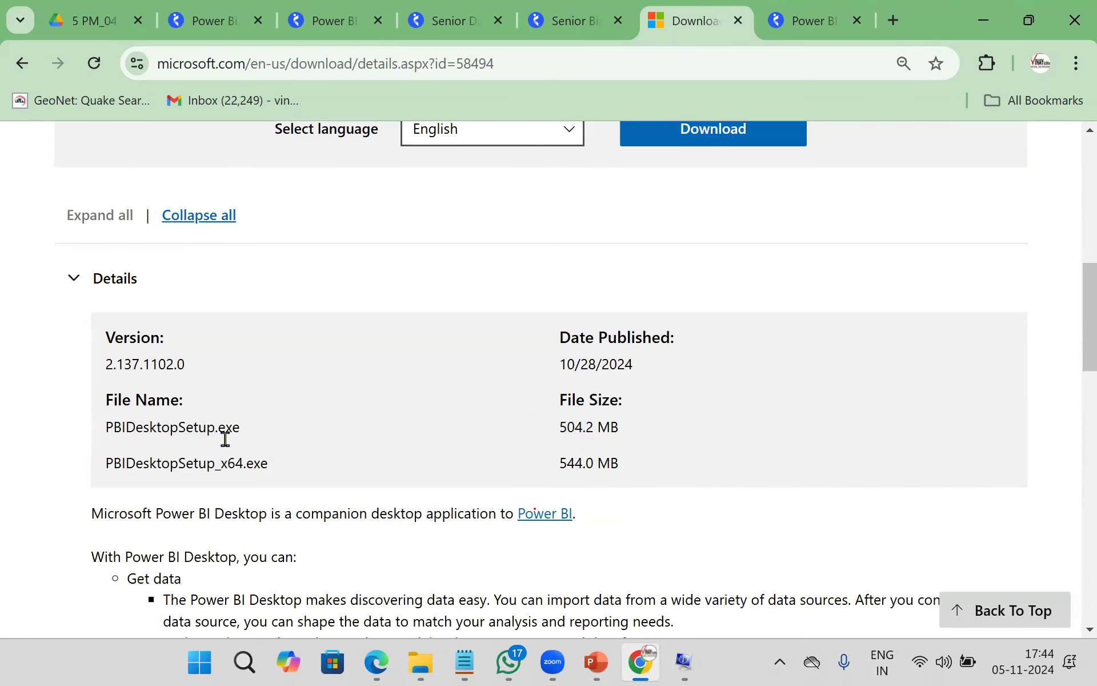
pyautogui.scroll(-9, 328, 564)
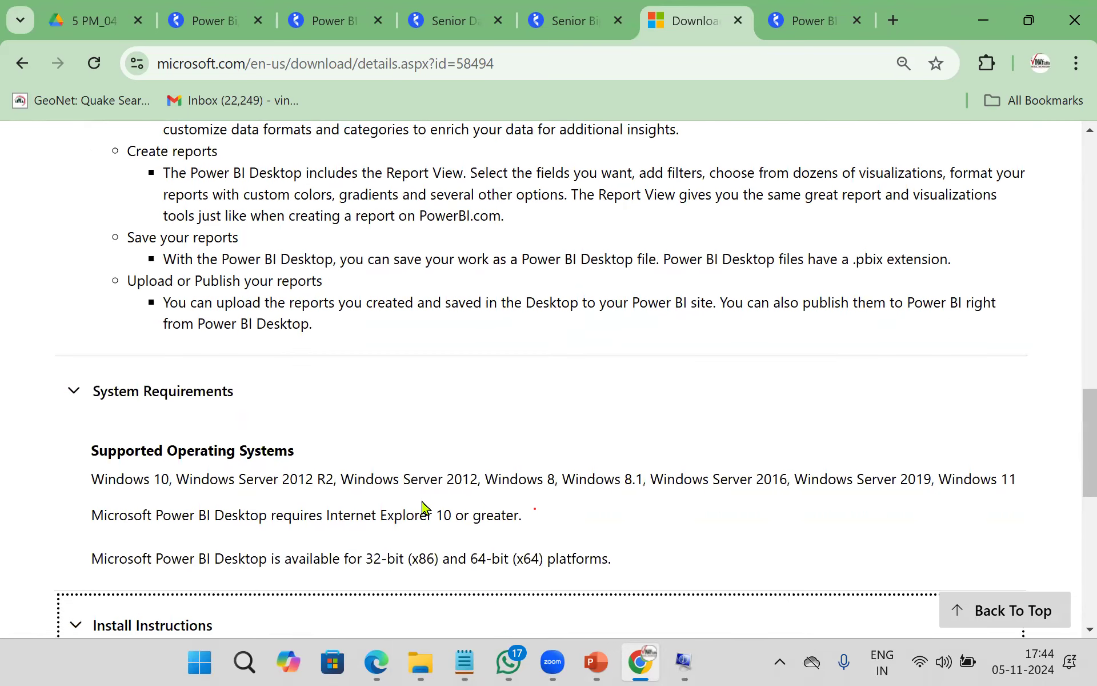
pyautogui.scroll(-5, 423, 482)
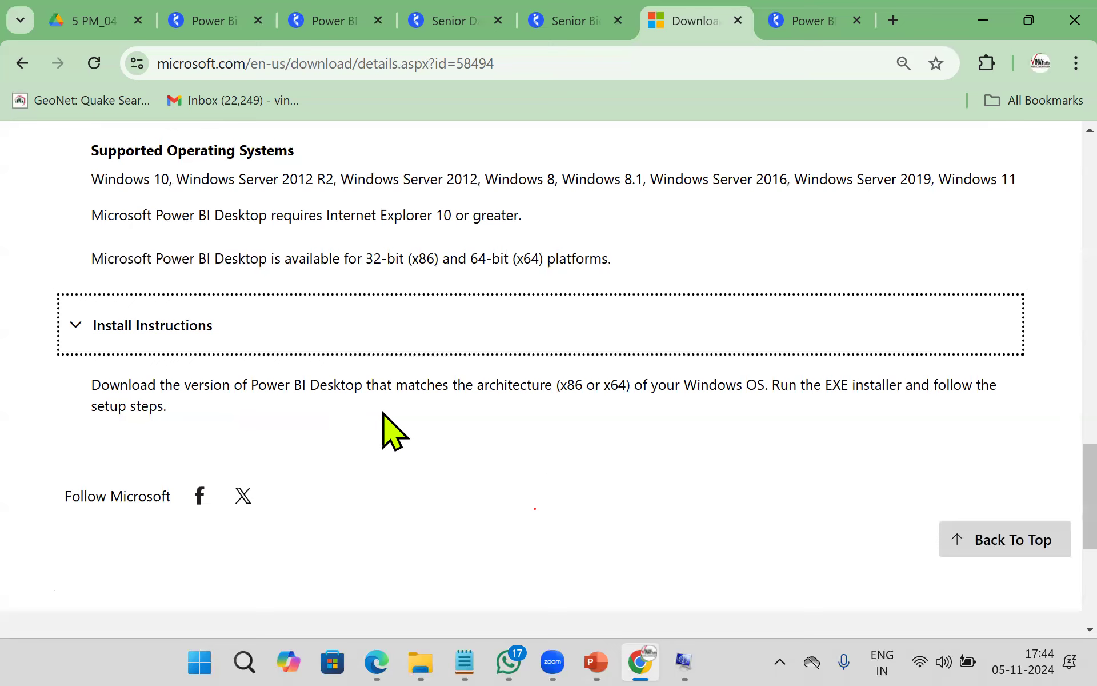
pyautogui.scroll(18, 441, 429)
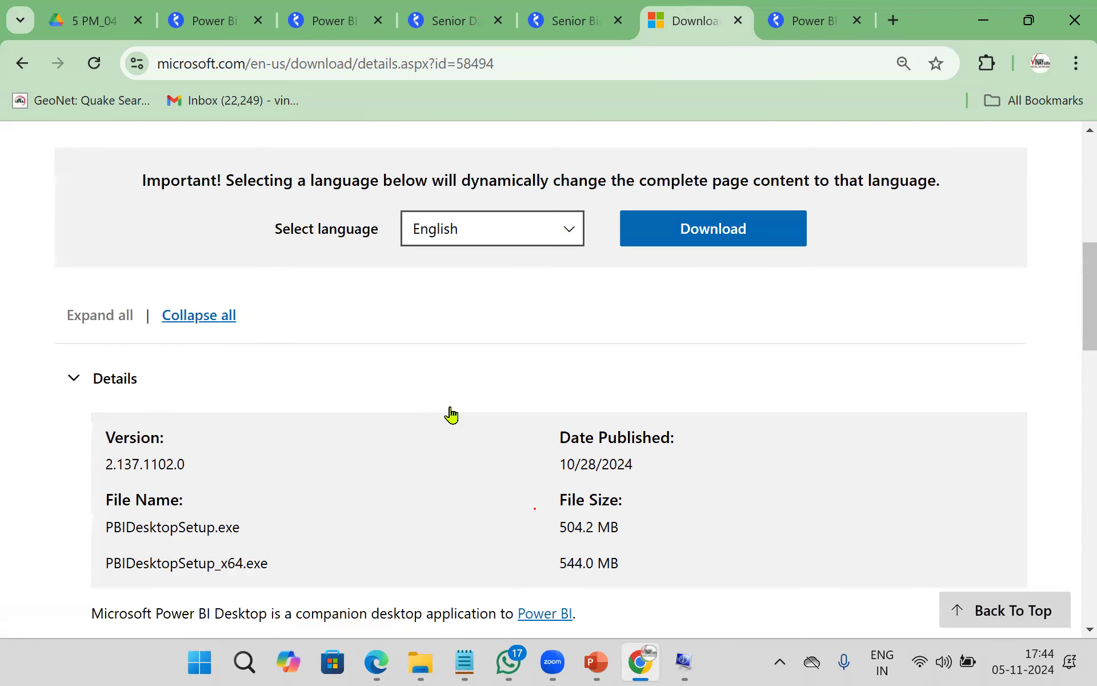
# - Open the Power BI Desktop download choices, highlight both installer names and choose PBIDesktopSetup_x64.exe
pyautogui.click(701, 240)
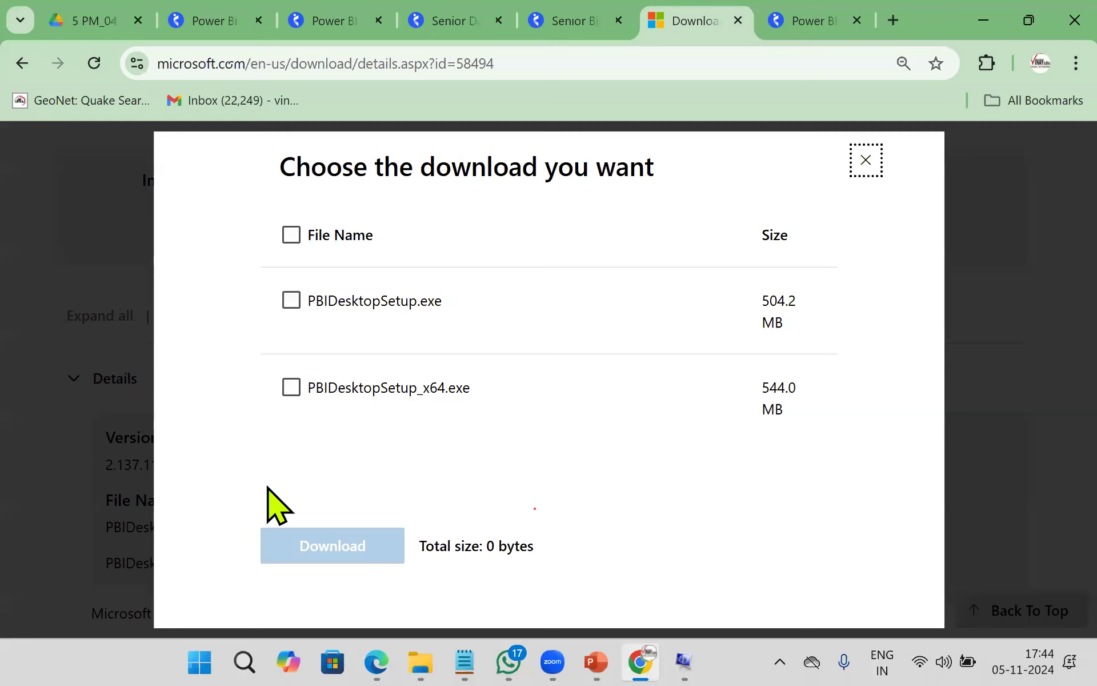
pyautogui.moveTo(308, 302); pyautogui.dragTo(444, 302)
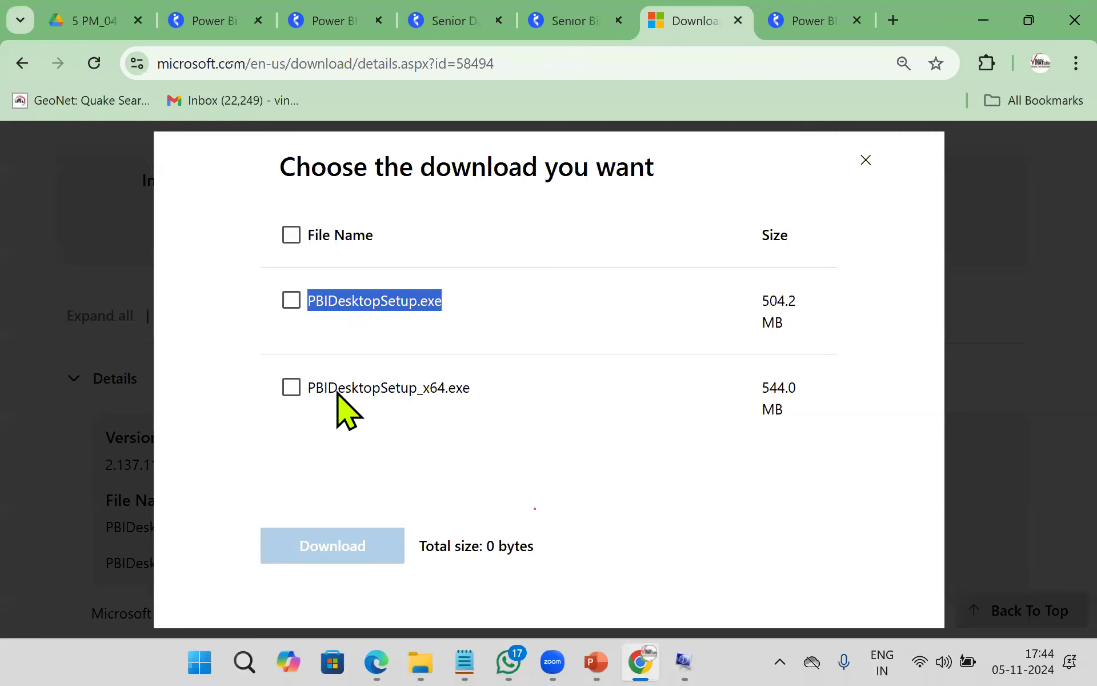
pyautogui.moveTo(316, 389); pyautogui.dragTo(477, 388)
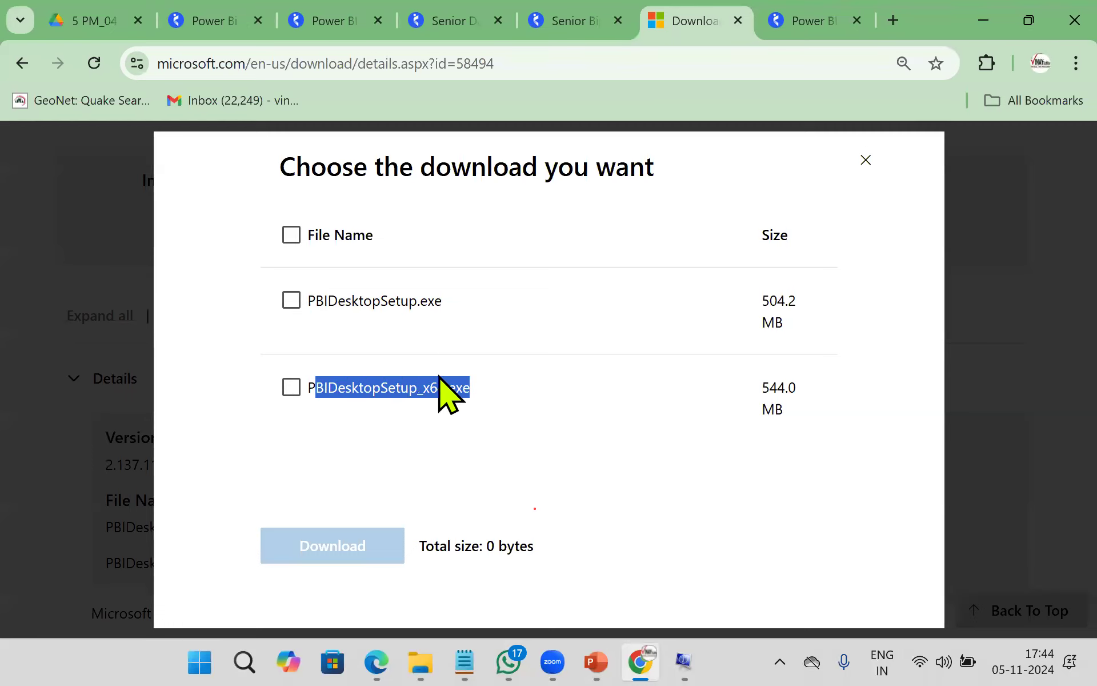
pyautogui.click(292, 387)
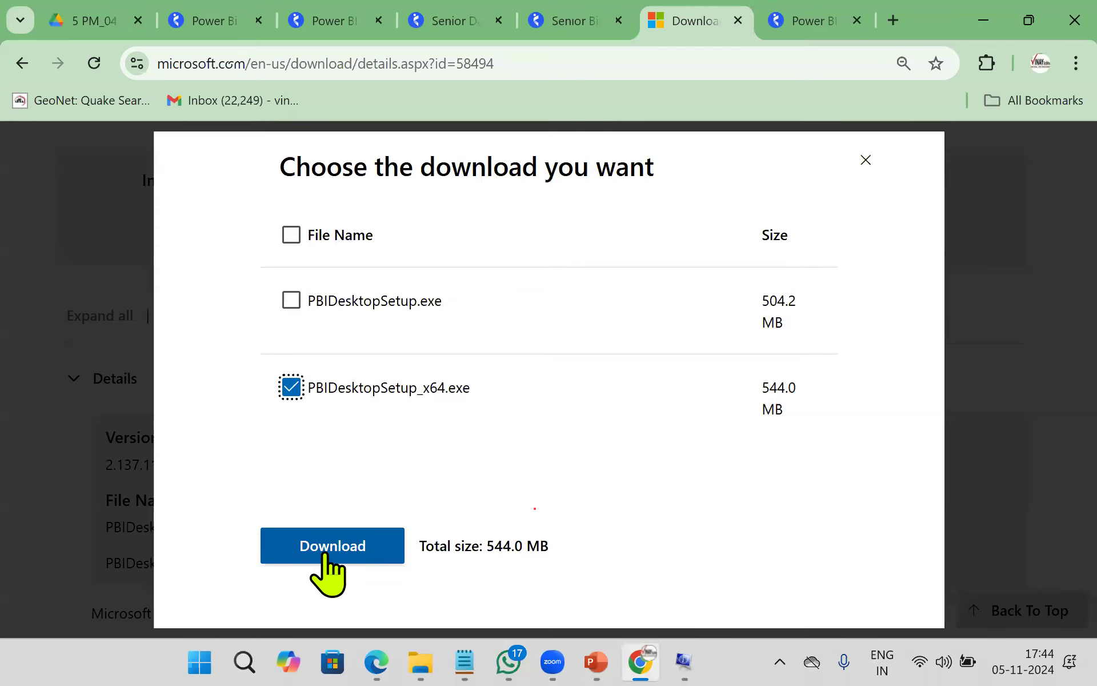
# - Switch to File Explorer and search the Downloads folder for "power"
pyautogui.click(422, 657)
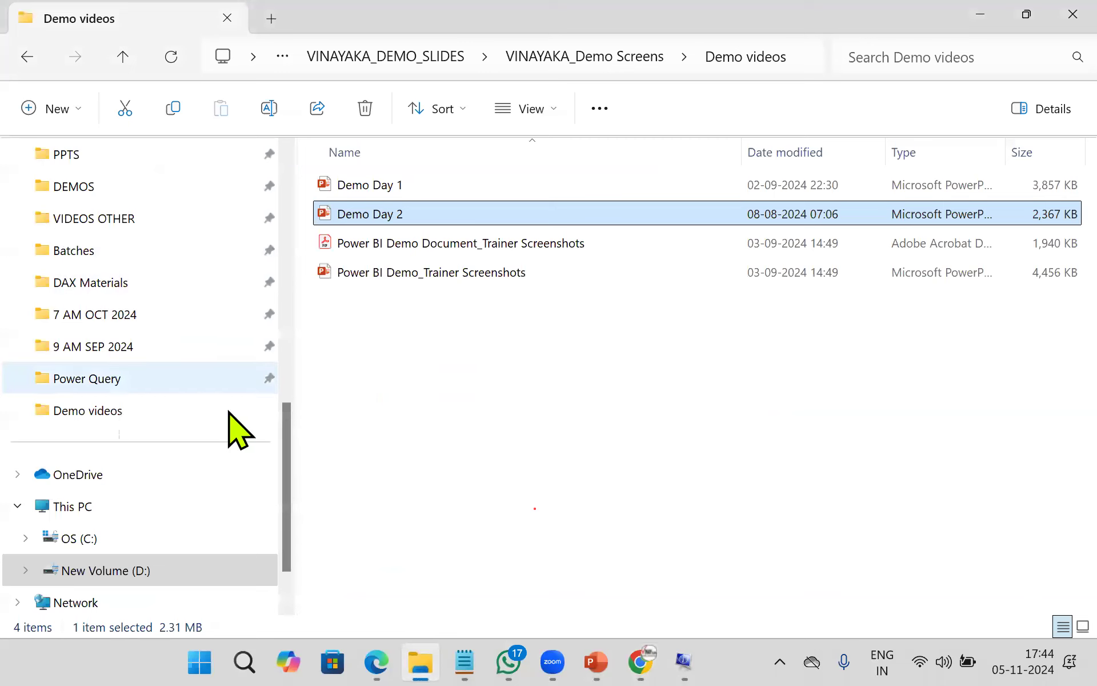
pyautogui.scroll(10, 237, 428)
pyautogui.click(100, 289)
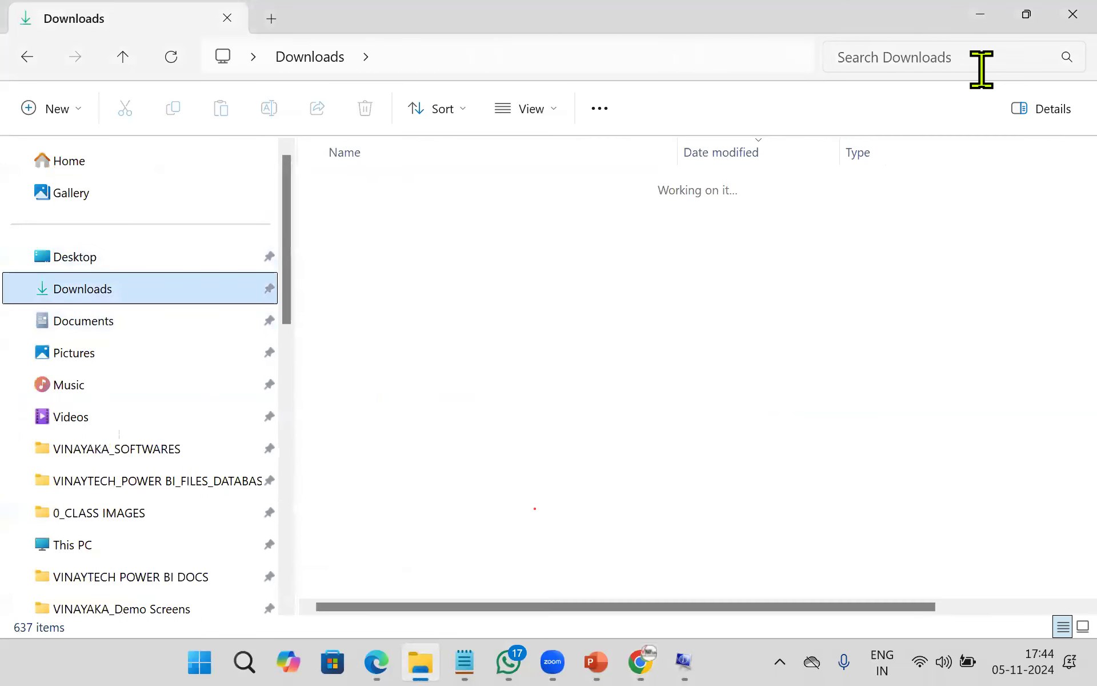
pyautogui.click(949, 60)
pyautogui.write('power')
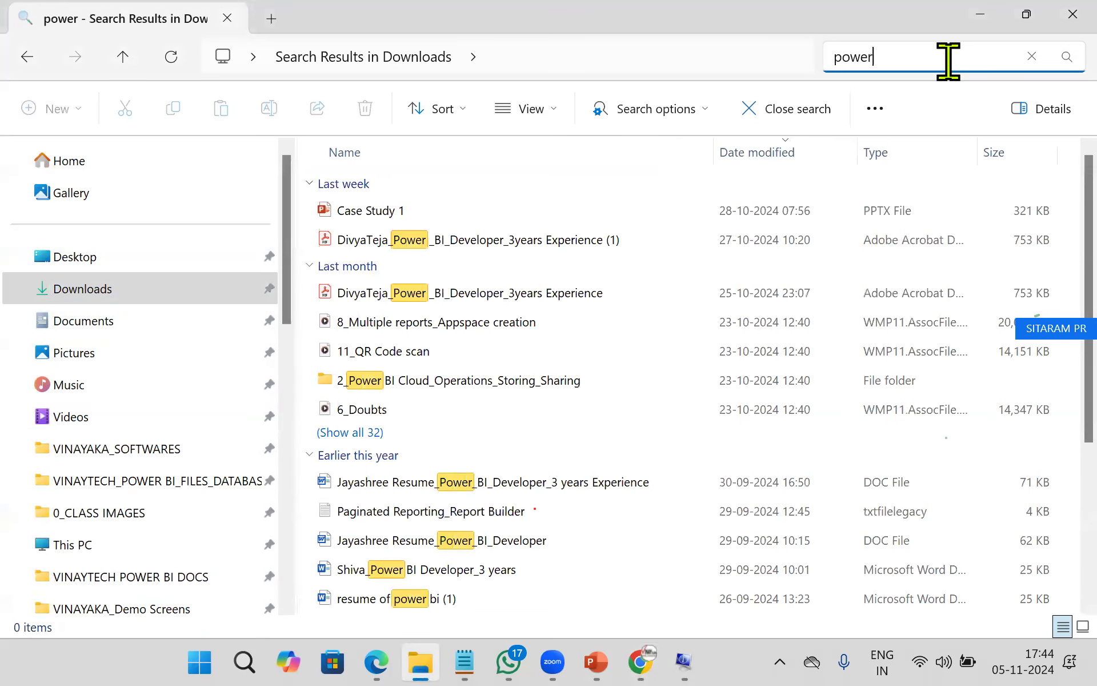
pyautogui.scroll(-3, 565, 324)
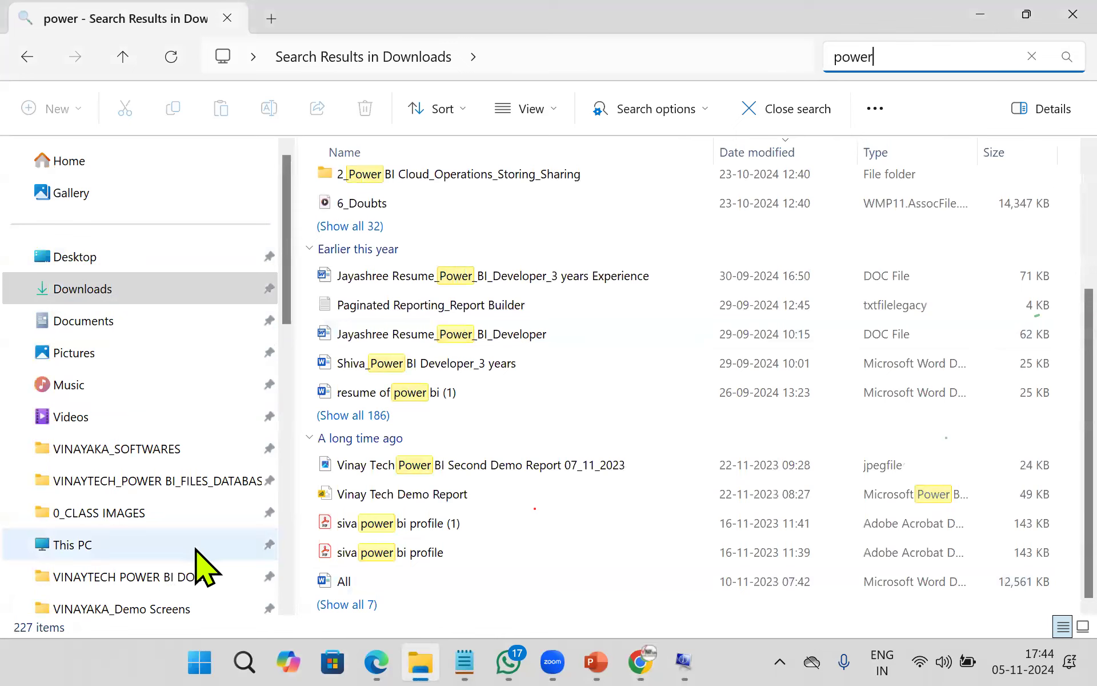
# - Open the VINAYAKA_SOFTWARES folder on New Volume (D:) and select the PBIDesktopSetup_x64 (1) installer
pyautogui.scroll(-8, 120, 560)
pyautogui.scroll(-2, 117, 554)
pyautogui.click(117, 509)
pyautogui.scroll(-3, 402, 474)
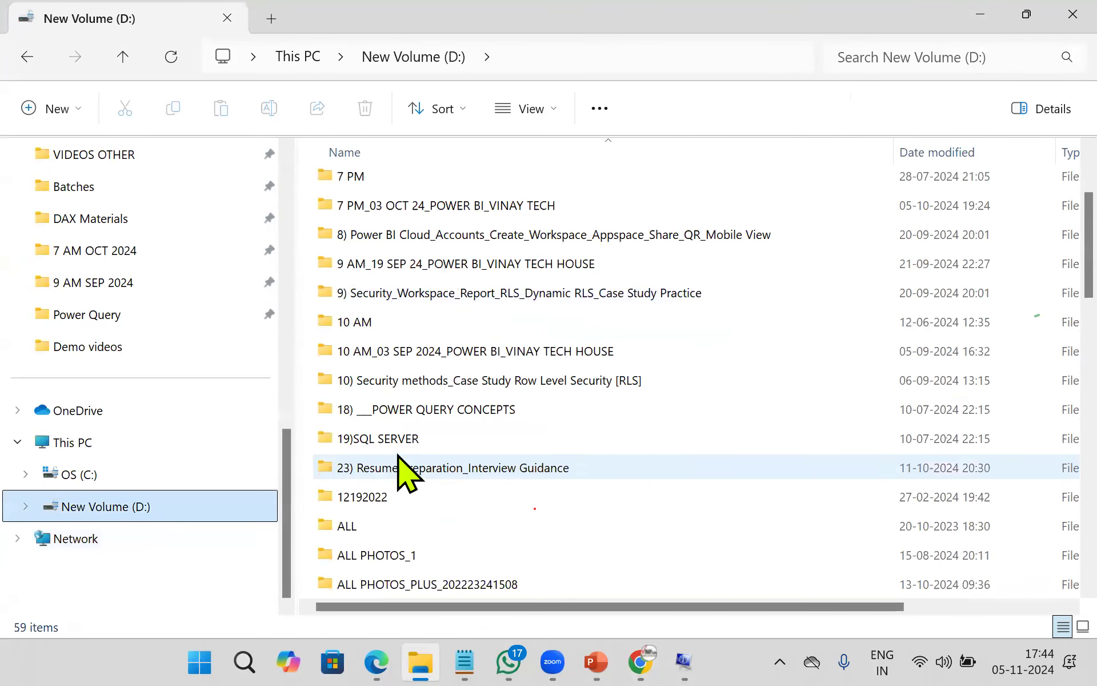
pyautogui.scroll(-3, 448, 400)
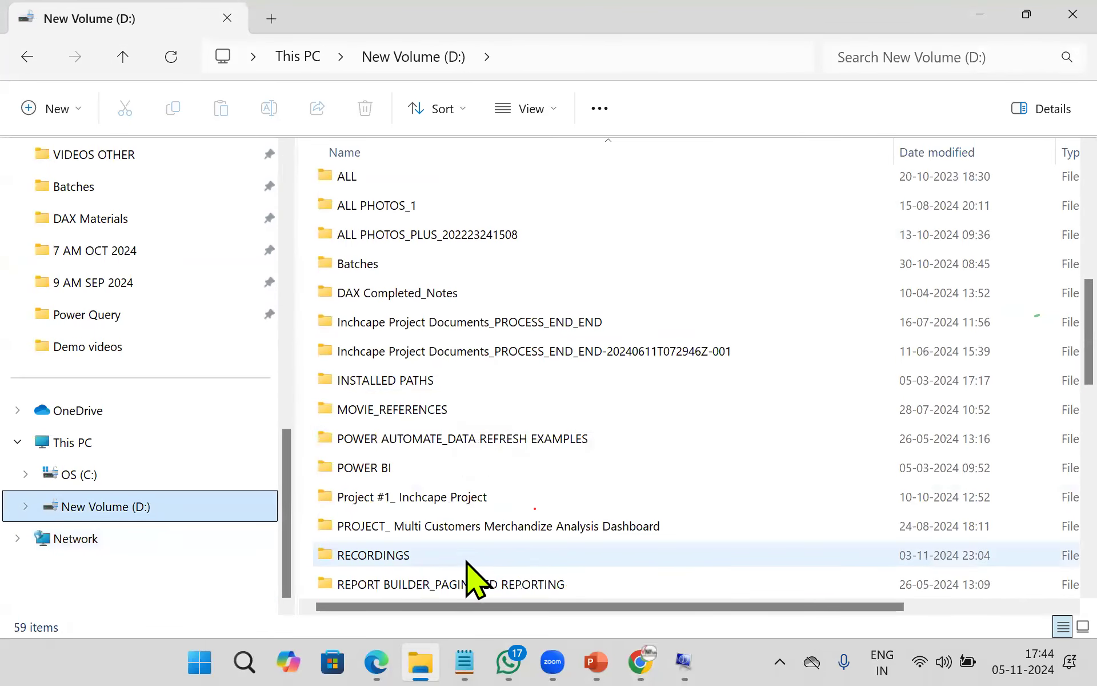
pyautogui.scroll(-3, 486, 548)
pyautogui.click(437, 438)
pyautogui.doubleClick(437, 439)
pyautogui.click(439, 335)
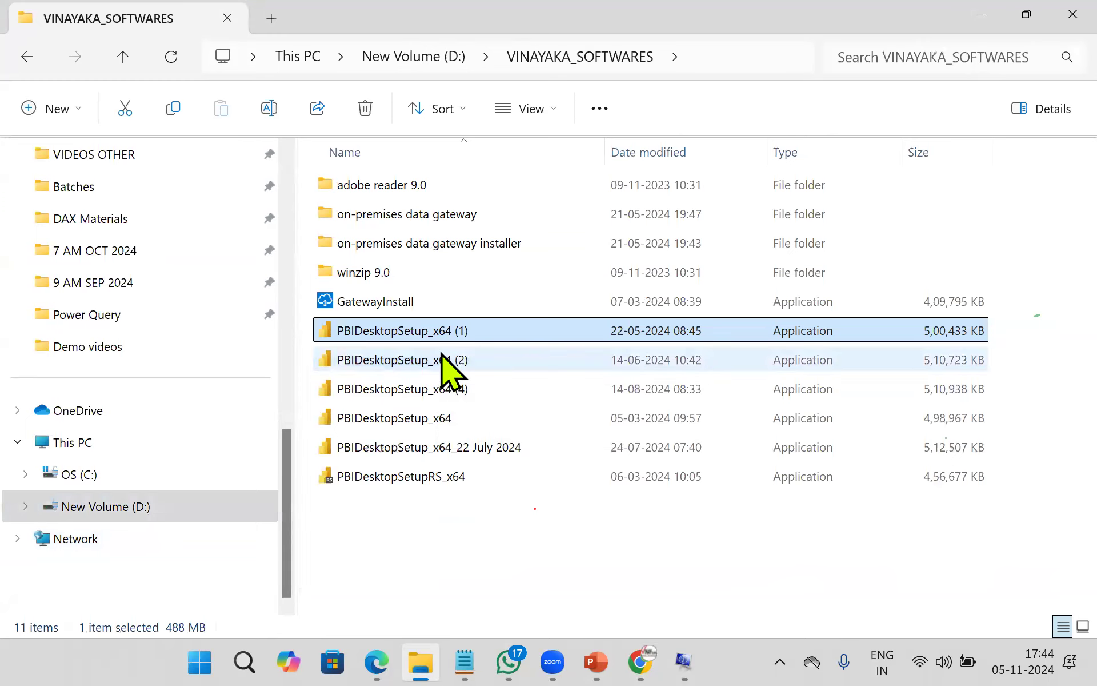
# - Draw a line from the selected installer on screen and handwrite N, N and F beside it for the setup stages
pyautogui.moveTo(448, 323); pyautogui.dragTo(522, 276)
pyautogui.moveTo(543, 273); pyautogui.dragTo(563, 239)
pyautogui.moveTo(557, 336)
pyautogui.mouseDown()
pyautogui.moveTo(580, 293)
pyautogui.moveTo(578, 407)
pyautogui.moveTo(603, 369)
pyautogui.mouseUp()
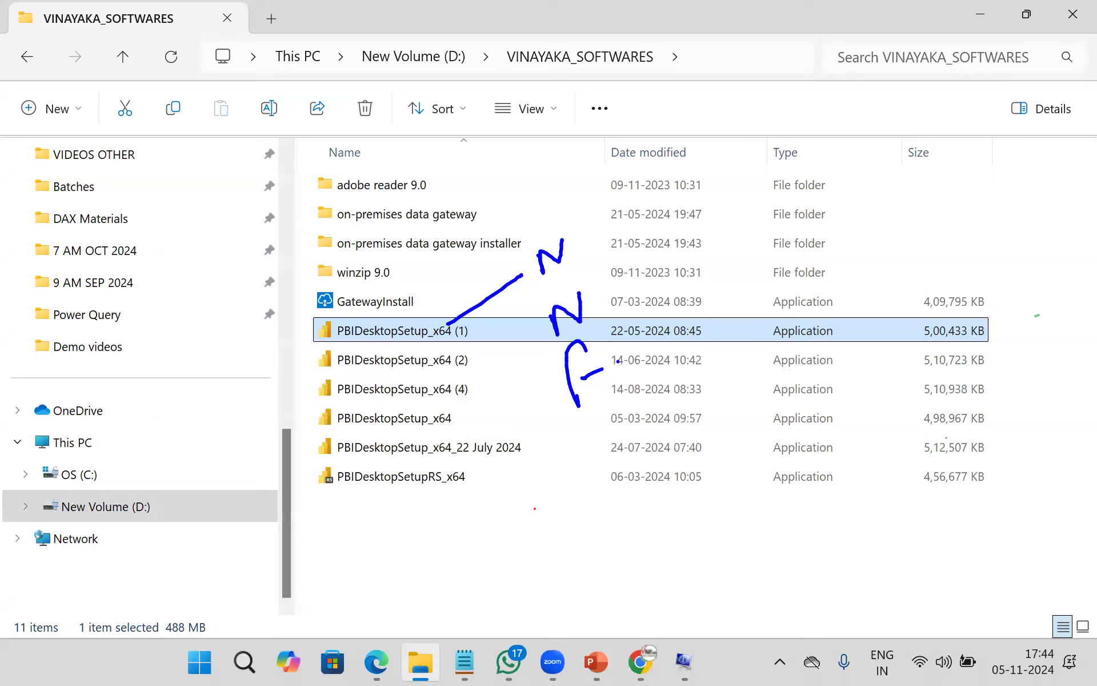
# - Draw a ticked checkbox over the file list and handwrite "I accept Terms & Condition" beside it
pyautogui.moveTo(687, 257)
pyautogui.mouseDown()
pyautogui.moveTo(681, 281)
pyautogui.moveTo(732, 274)
pyautogui.moveTo(693, 286)
pyautogui.moveTo(719, 251)
pyautogui.mouseUp()
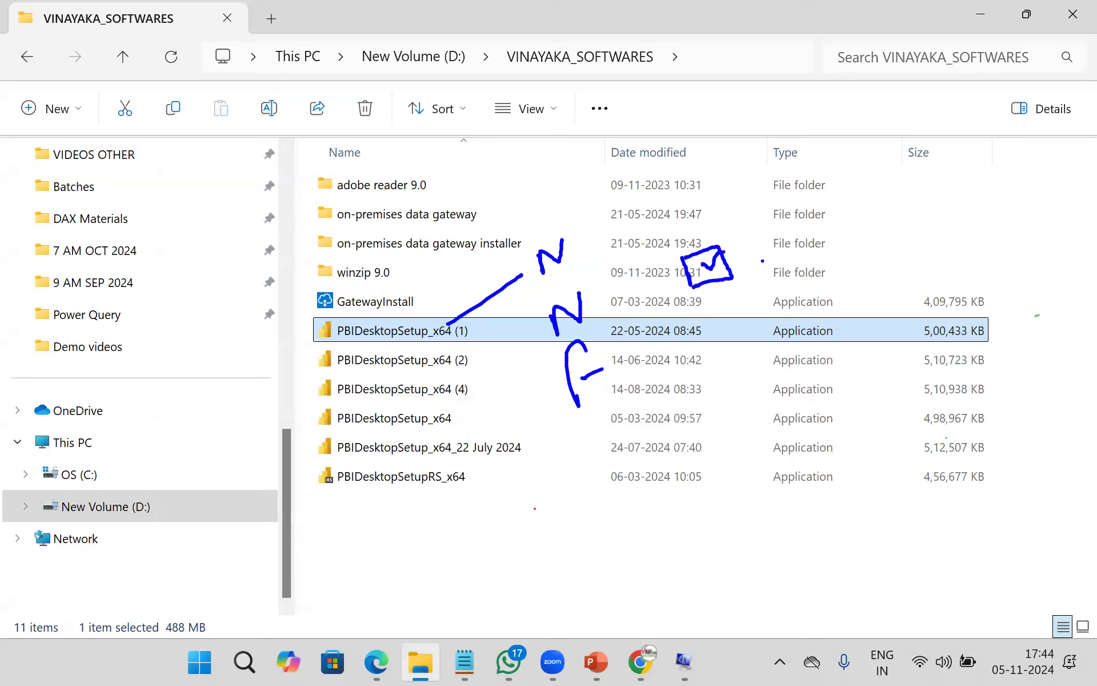
pyautogui.moveTo(788, 228)
pyautogui.mouseDown()
pyautogui.moveTo(798, 262)
pyautogui.moveTo(802, 208)
pyautogui.mouseUp()
pyautogui.moveTo(789, 266)
pyautogui.mouseDown()
pyautogui.moveTo(810, 260)
pyautogui.moveTo(763, 229)
pyautogui.mouseUp()
pyautogui.moveTo(857, 226)
pyautogui.mouseDown()
pyautogui.moveTo(878, 243)
pyautogui.moveTo(918, 240)
pyautogui.mouseUp()
pyautogui.moveTo(931, 188)
pyautogui.mouseDown()
pyautogui.moveTo(917, 242)
pyautogui.moveTo(956, 196)
pyautogui.mouseUp()
pyautogui.click(827, 300)
pyautogui.moveTo(841, 291)
pyautogui.mouseDown()
pyautogui.moveTo(844, 323)
pyautogui.moveTo(869, 278)
pyautogui.moveTo(900, 297)
pyautogui.moveTo(940, 274)
pyautogui.moveTo(975, 284)
pyautogui.moveTo(995, 312)
pyautogui.mouseUp()
pyautogui.click(973, 260)
pyautogui.moveTo(895, 334)
pyautogui.mouseDown()
pyautogui.moveTo(880, 338)
pyautogui.moveTo(919, 366)
pyautogui.moveTo(1041, 323)
pyautogui.mouseUp()
pyautogui.moveTo(978, 321); pyautogui.dragTo(1000, 312)
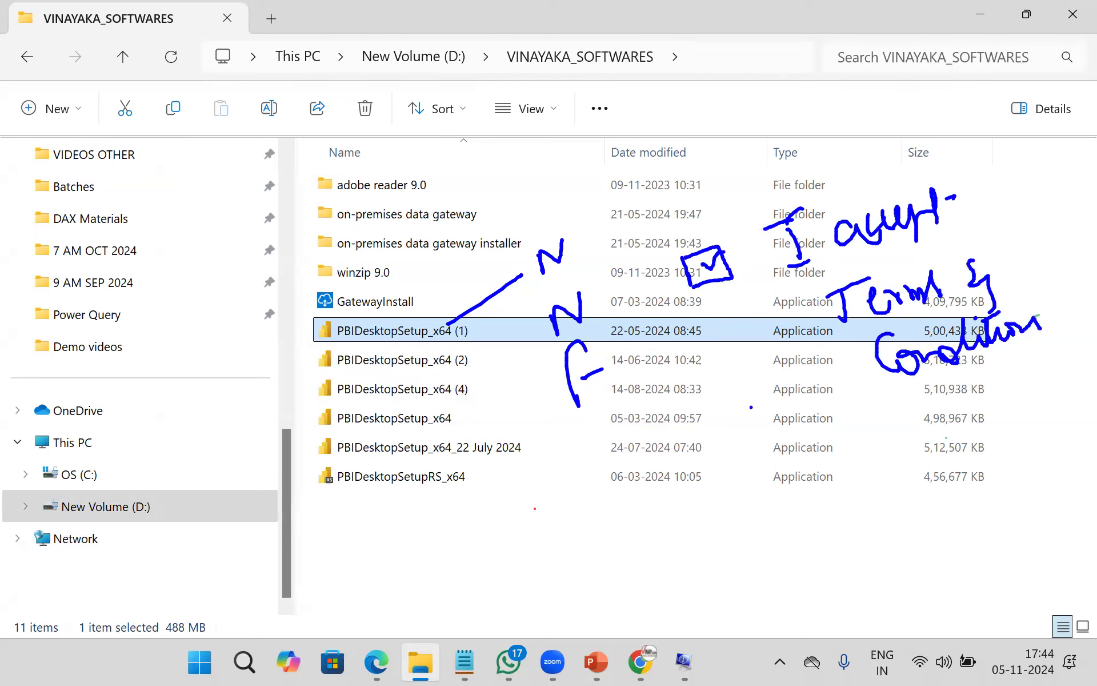
# - Handwrite the drive paths C:\ and D:\ below the file list, then clear all on-screen annotations
pyautogui.moveTo(727, 461)
pyautogui.mouseDown()
pyautogui.moveTo(736, 490)
pyautogui.moveTo(752, 462)
pyautogui.mouseUp()
pyautogui.moveTo(774, 494); pyautogui.dragTo(771, 501)
pyautogui.moveTo(797, 440); pyautogui.dragTo(829, 486)
pyautogui.moveTo(746, 549); pyautogui.dragTo(777, 566)
pyautogui.click(813, 530)
pyautogui.click(823, 558)
pyautogui.moveTo(826, 521); pyautogui.dragTo(864, 546)
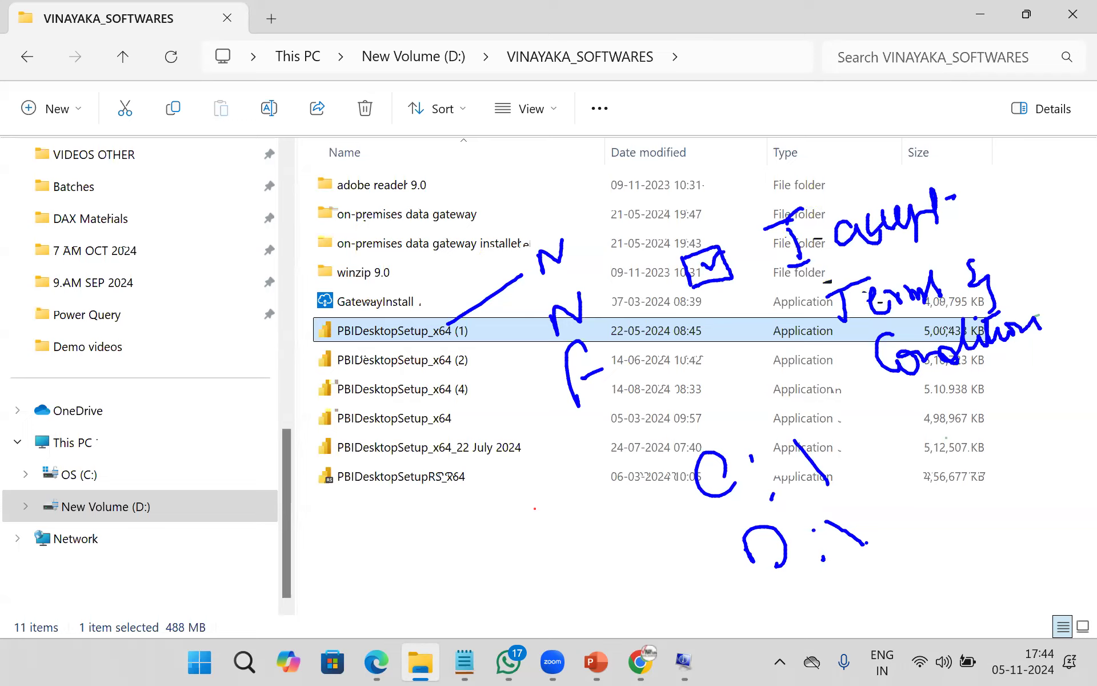
pyautogui.press('Escape')
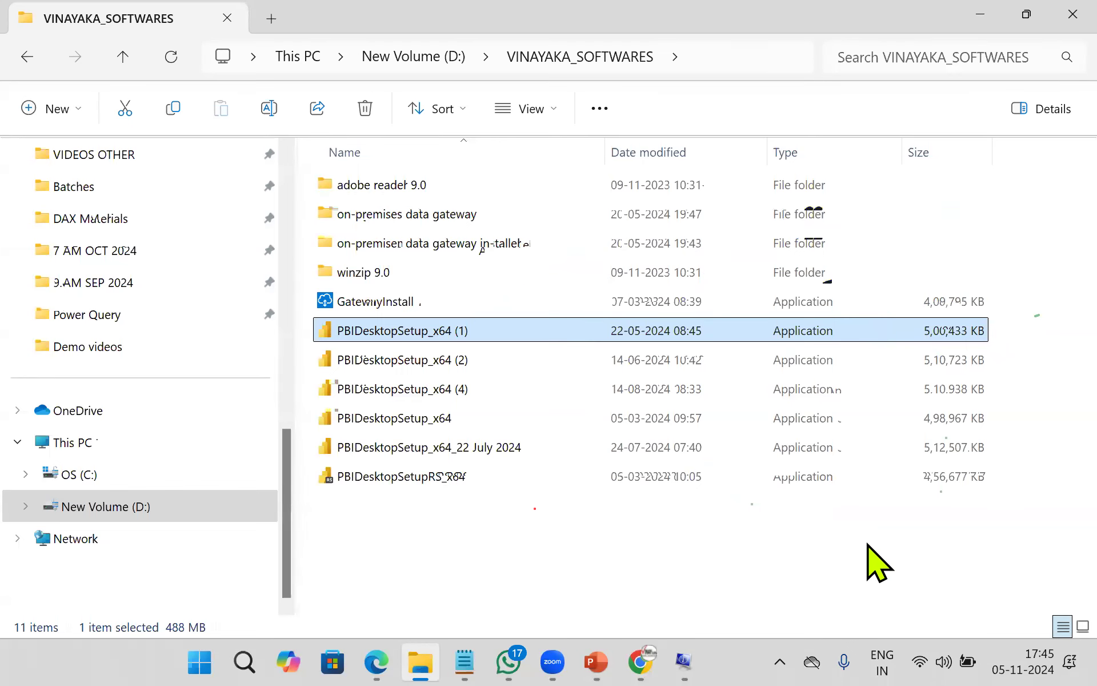
# - Minimize the File Explorer window and both PowerPoint slide shows to show the desktop
pyautogui.click(981, 17)
pyautogui.click(984, 16)
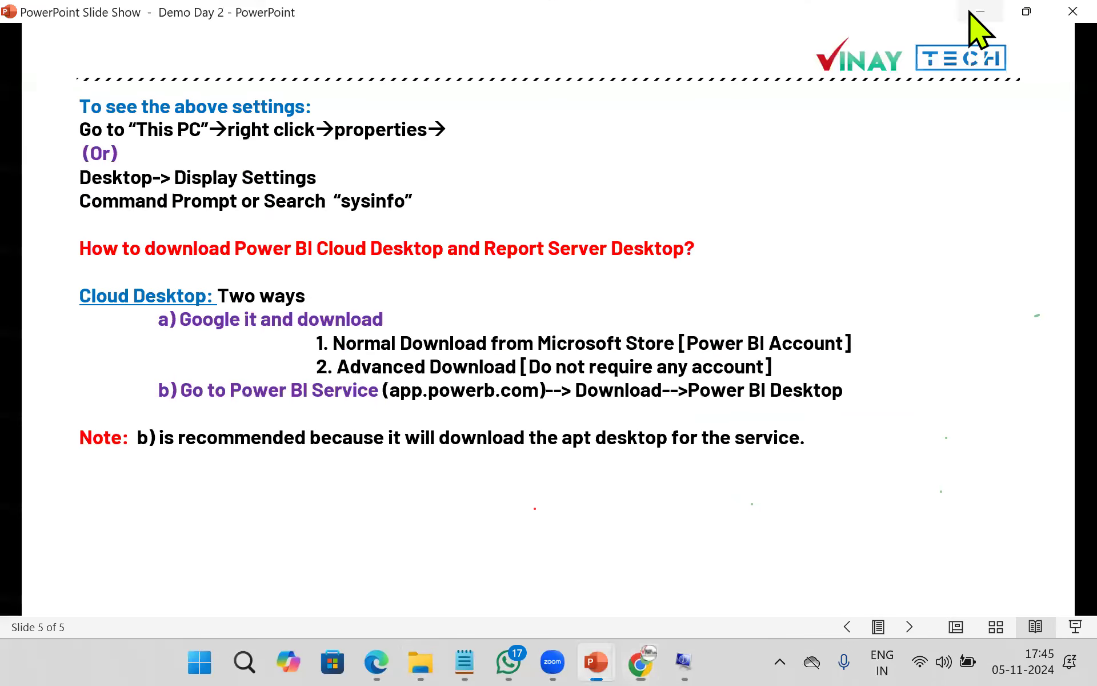
pyautogui.click(982, 12)
pyautogui.click(983, 14)
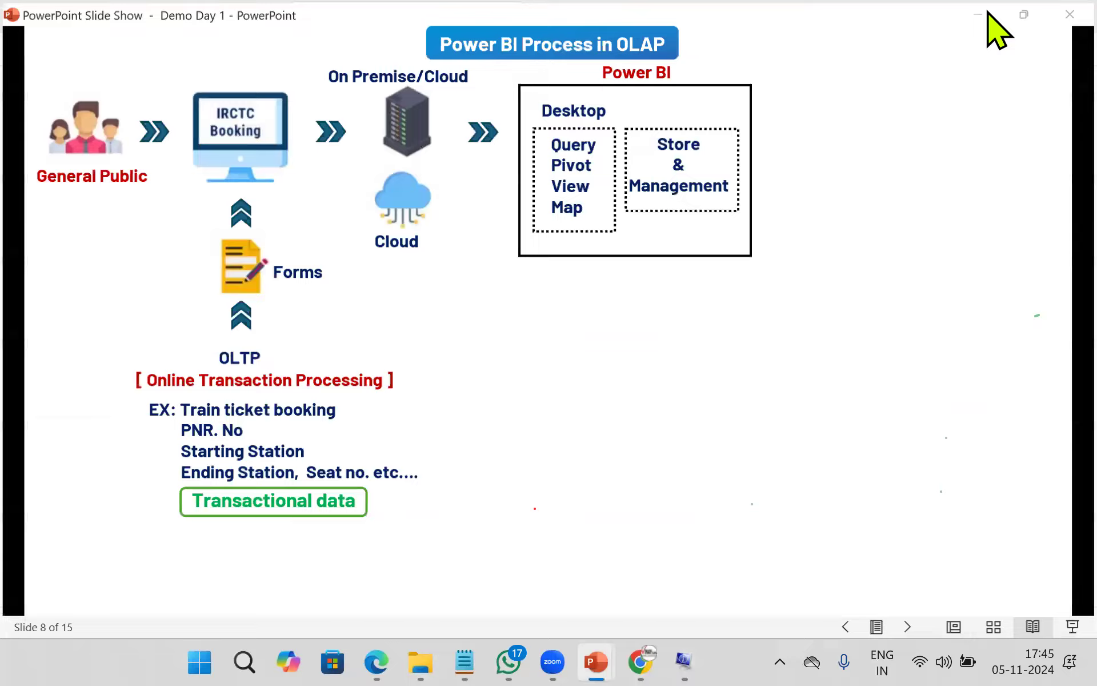
pyautogui.click(984, 14)
pyautogui.click(987, 14)
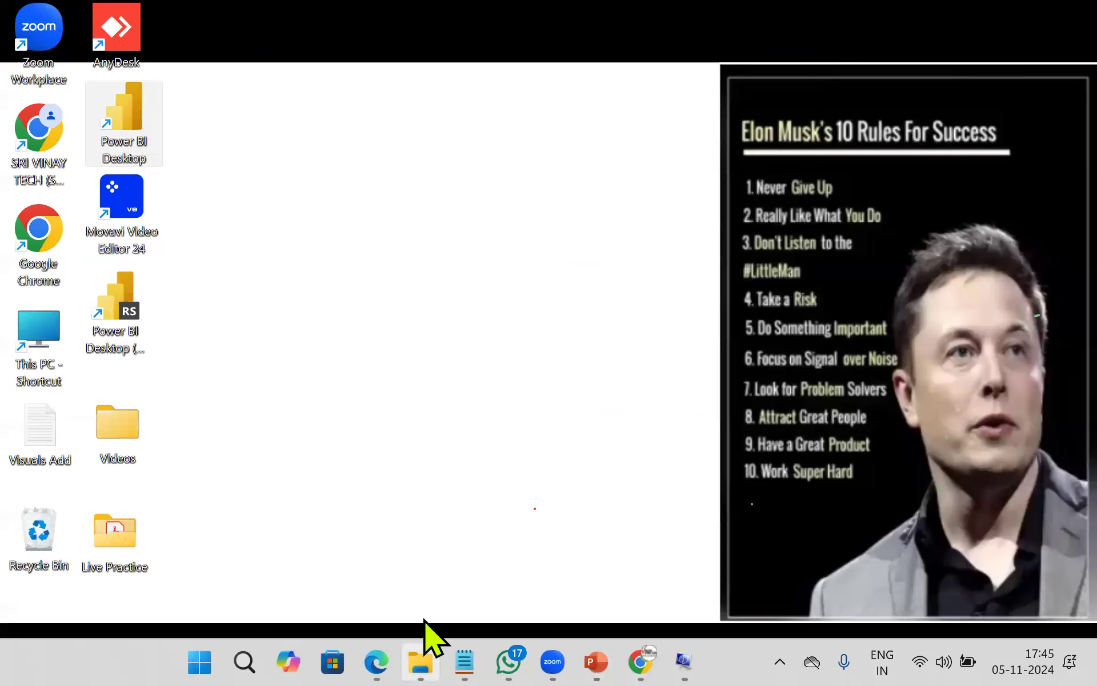
# - Switch to File Explorer and open GENERAL FILES FOR PRACTICE inside the VINAYTECH_POWER BI_FILES_DATABASES_BACKUP_RESTORE_DOC folder on New Volume (D:)
pyautogui.click(420, 662)
pyautogui.click(135, 508)
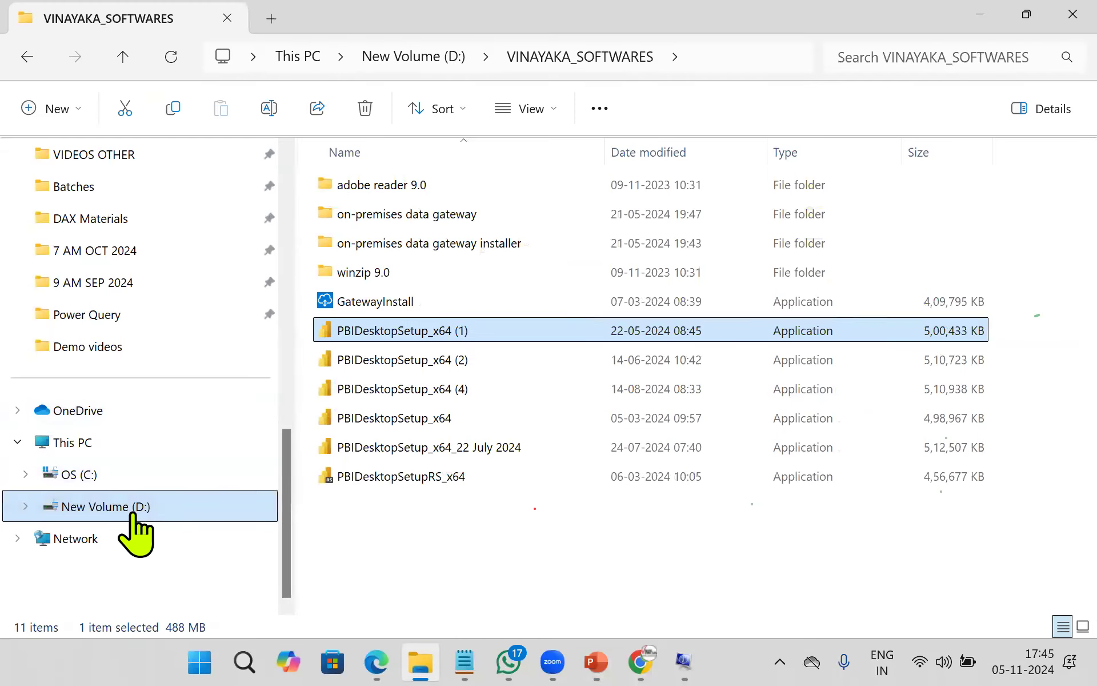
pyautogui.scroll(-8, 663, 492)
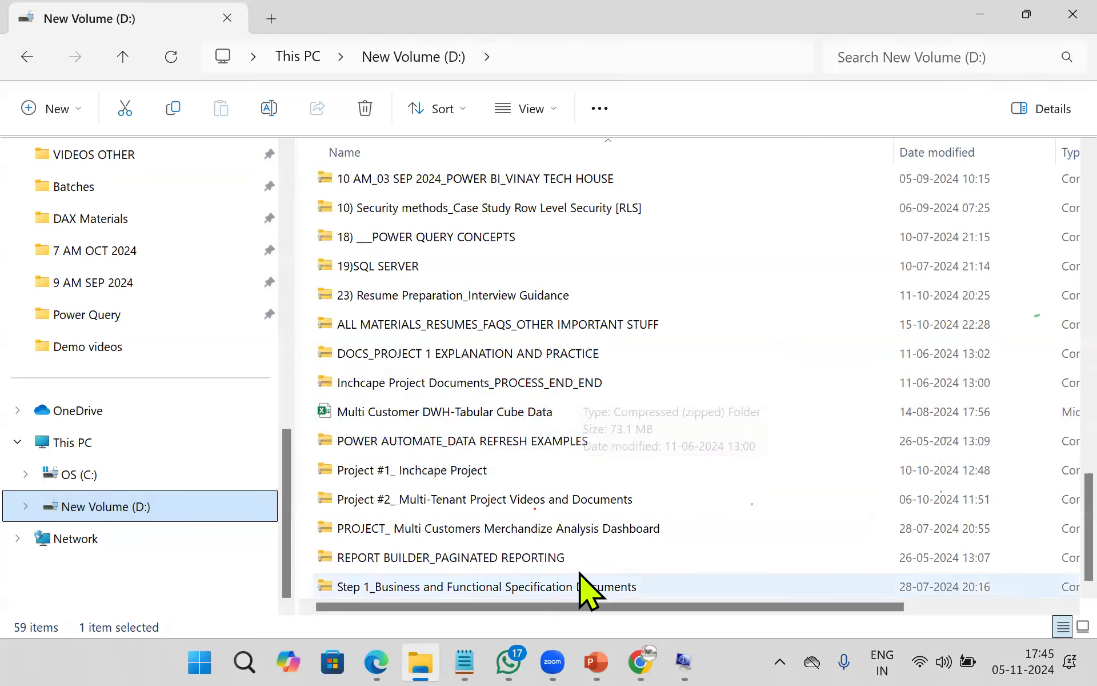
pyautogui.scroll(2, 579, 572)
pyautogui.scroll(2, 579, 572)
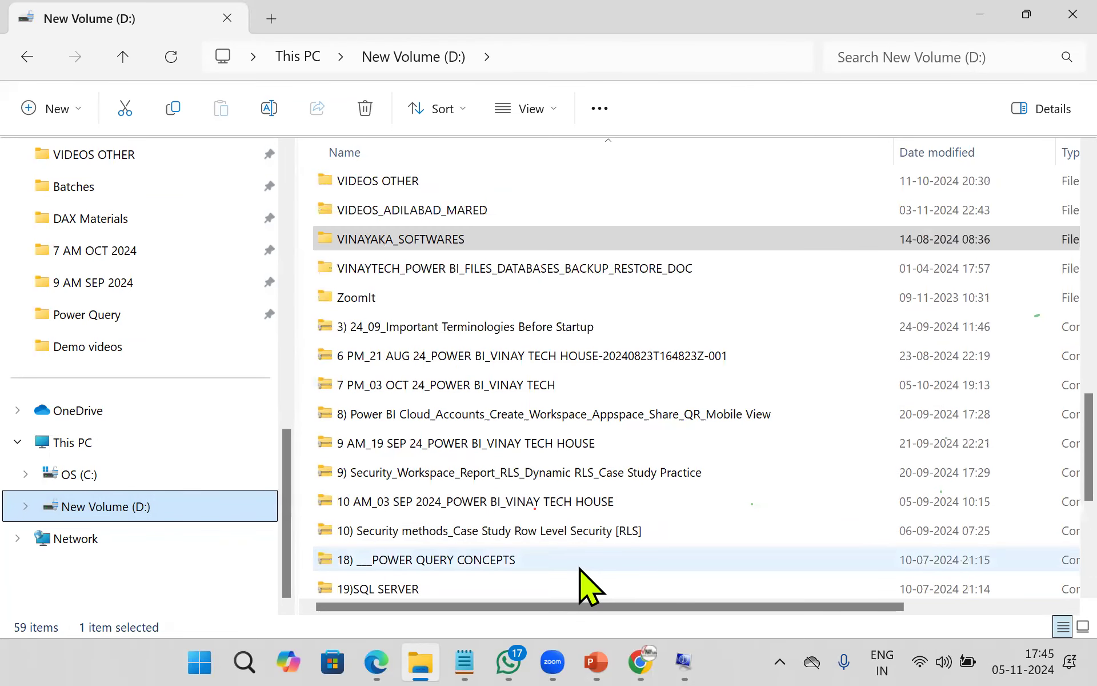
pyautogui.doubleClick(604, 270)
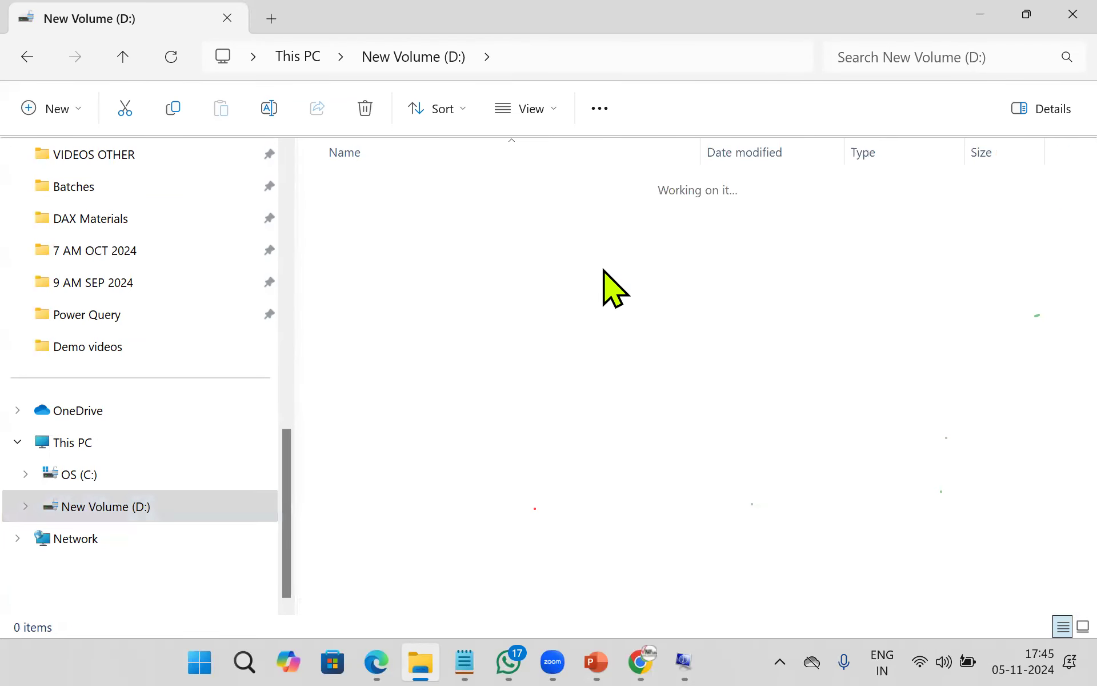
pyautogui.doubleClick(449, 300)
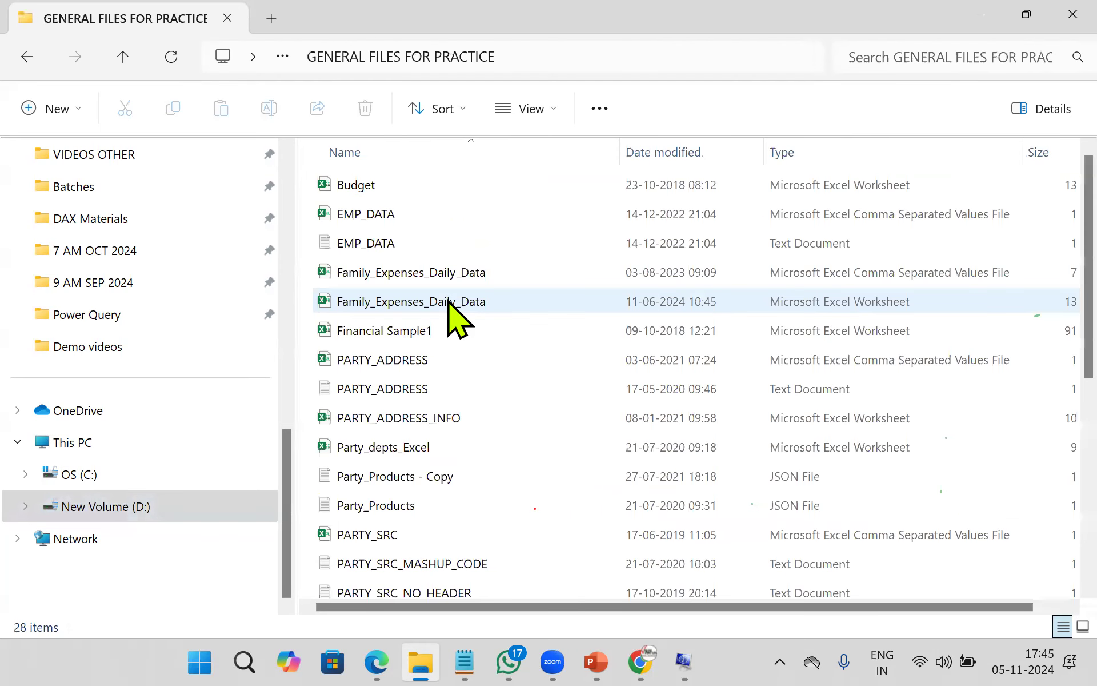
# - Open the Excel worksheet version of Family_Expenses_Daily_Data and select cell A2 with the rendered date and reporter
pyautogui.click(669, 273)
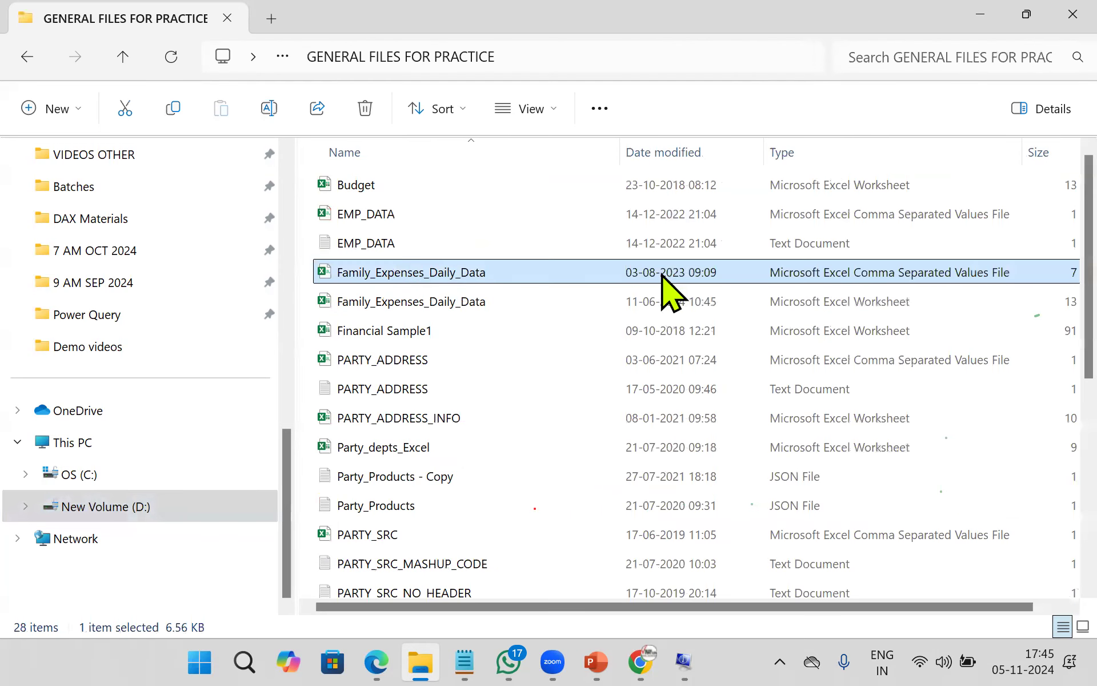
pyautogui.click(431, 302)
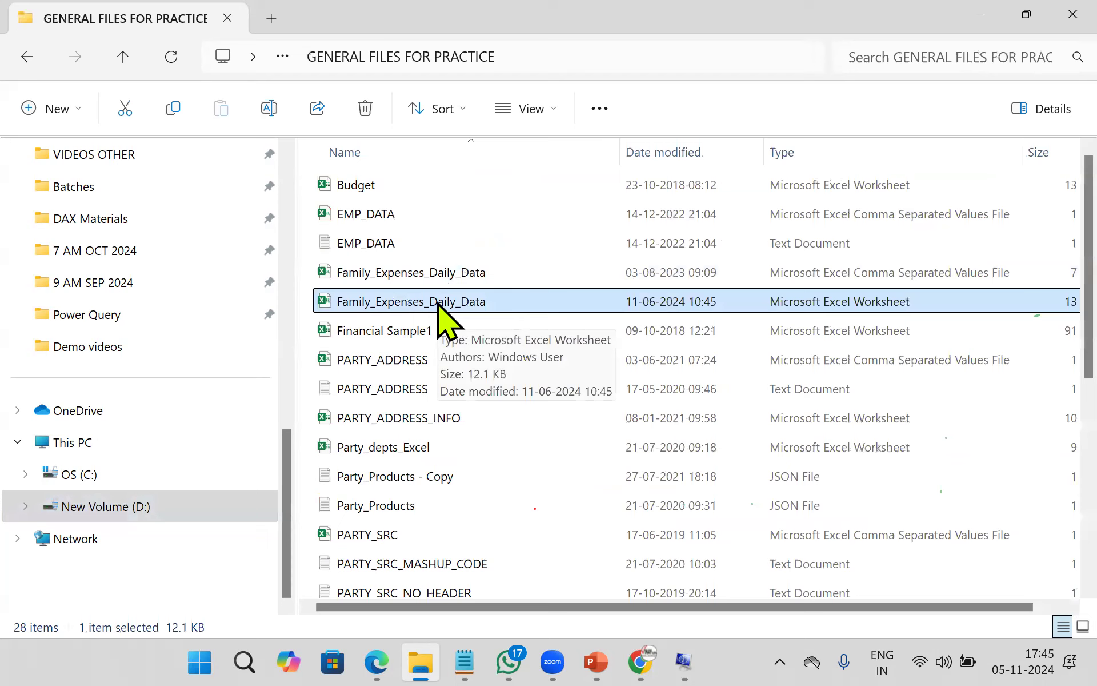
pyautogui.doubleClick(439, 303)
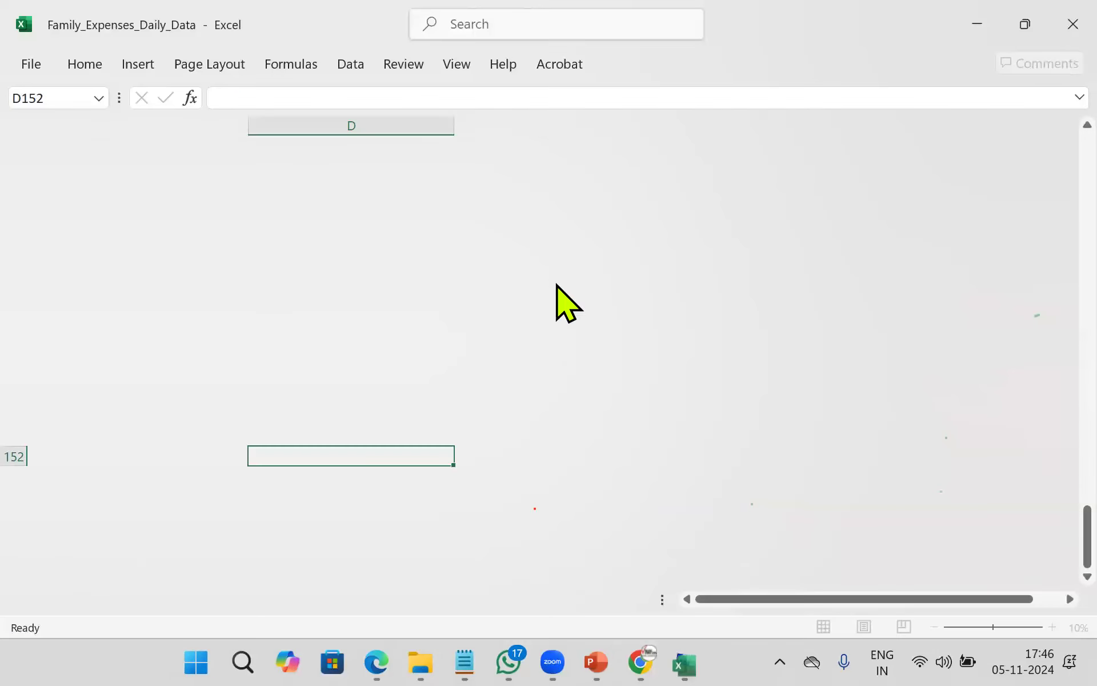
pyautogui.scroll(20, 778, 383)
pyautogui.scroll(20, 779, 382)
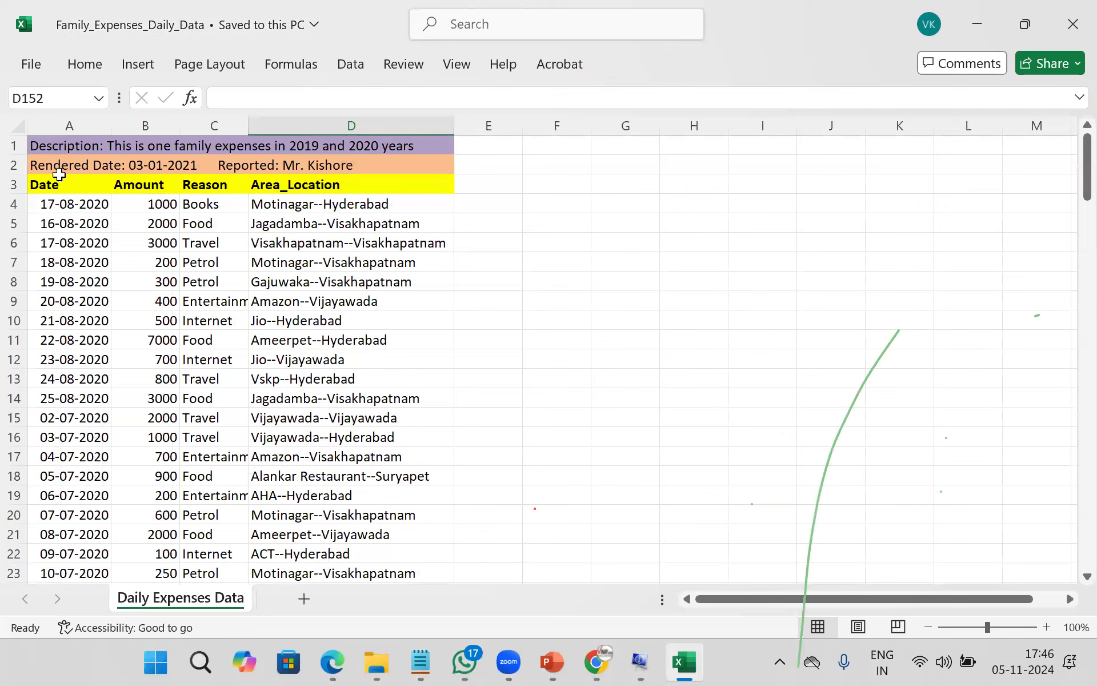
pyautogui.click(182, 170)
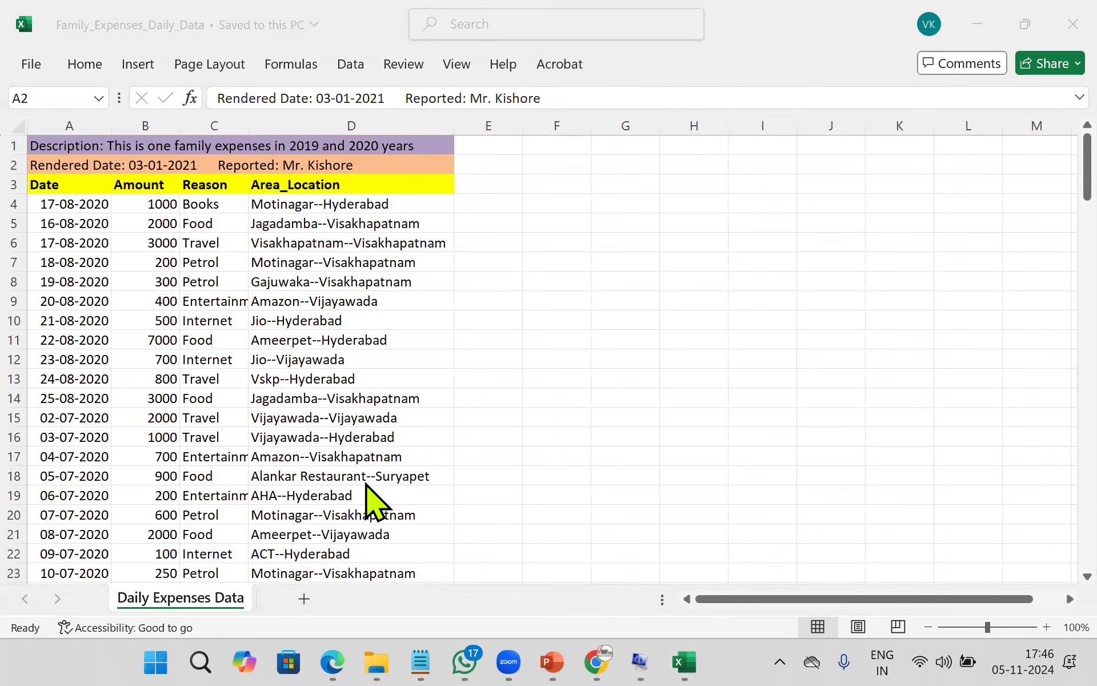
# - Minimize Excel and File Explorer, switch to Power BI Desktop from the desktop, and start a blank report
pyautogui.click(981, 23)
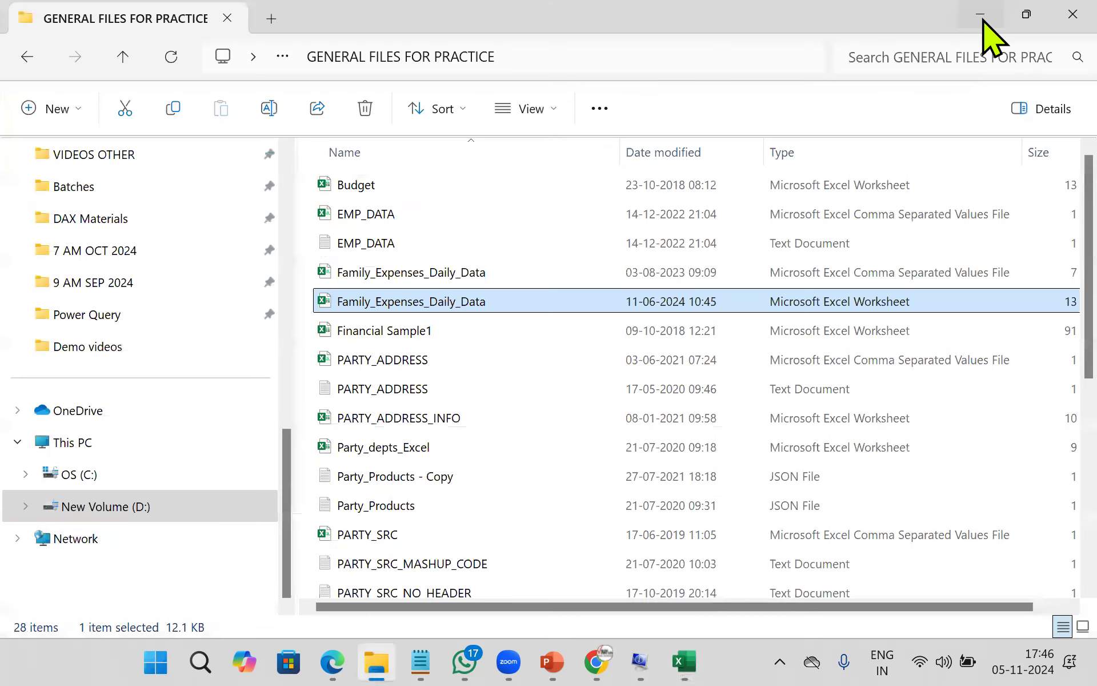
pyautogui.click(980, 14)
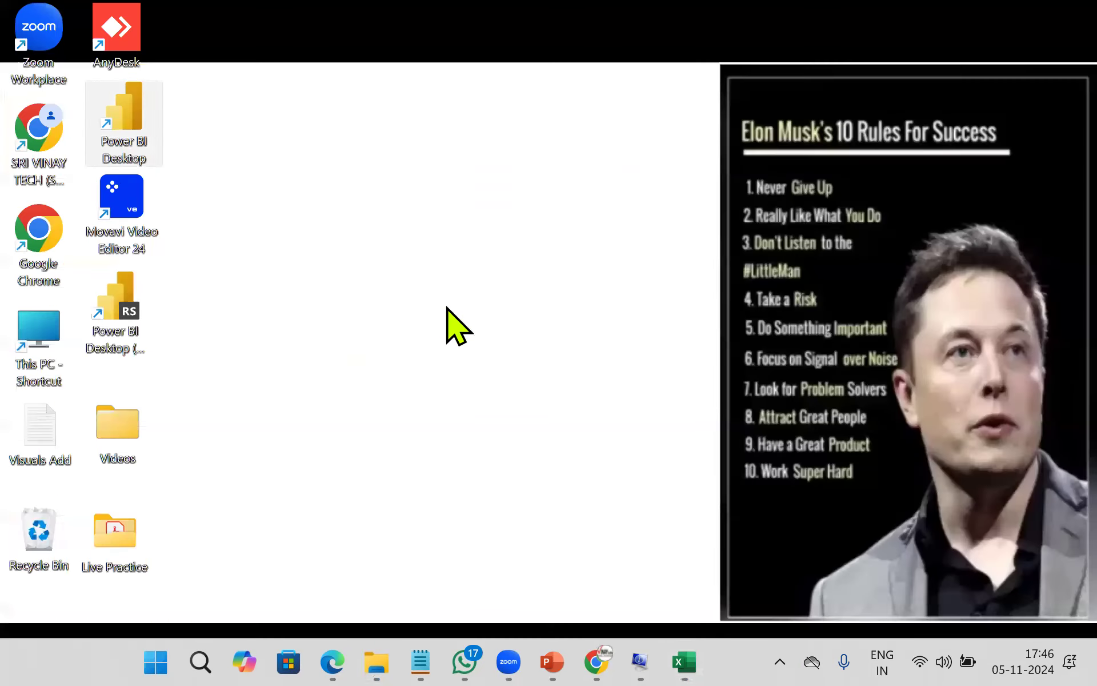
pyautogui.doubleClick(139, 146)
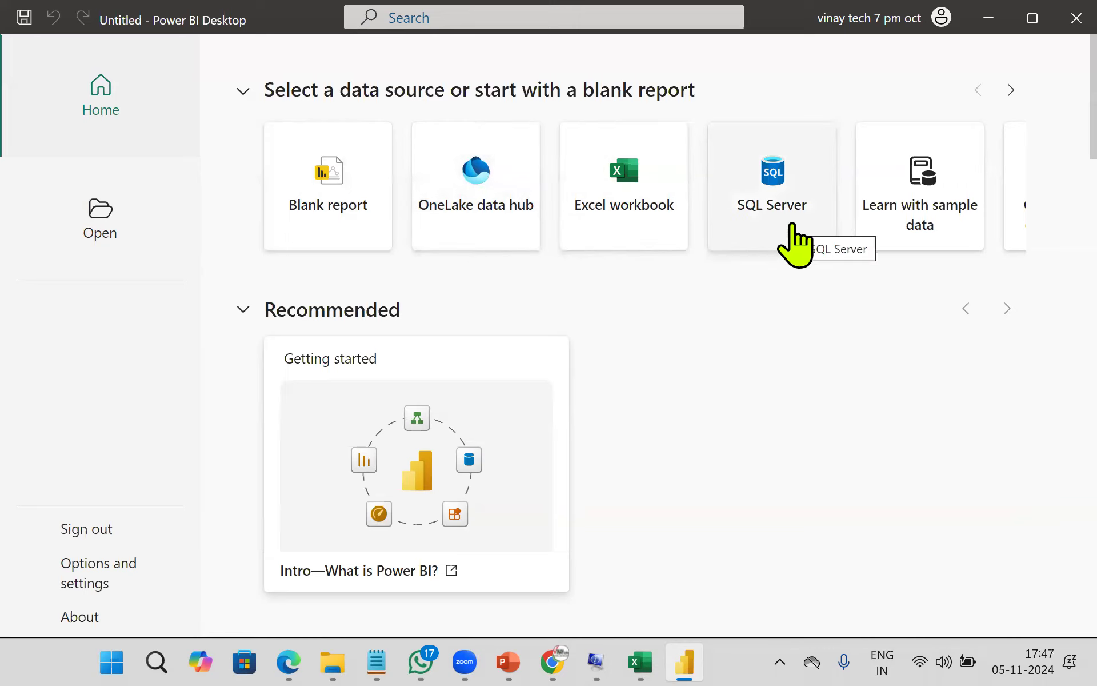
pyautogui.click(353, 228)
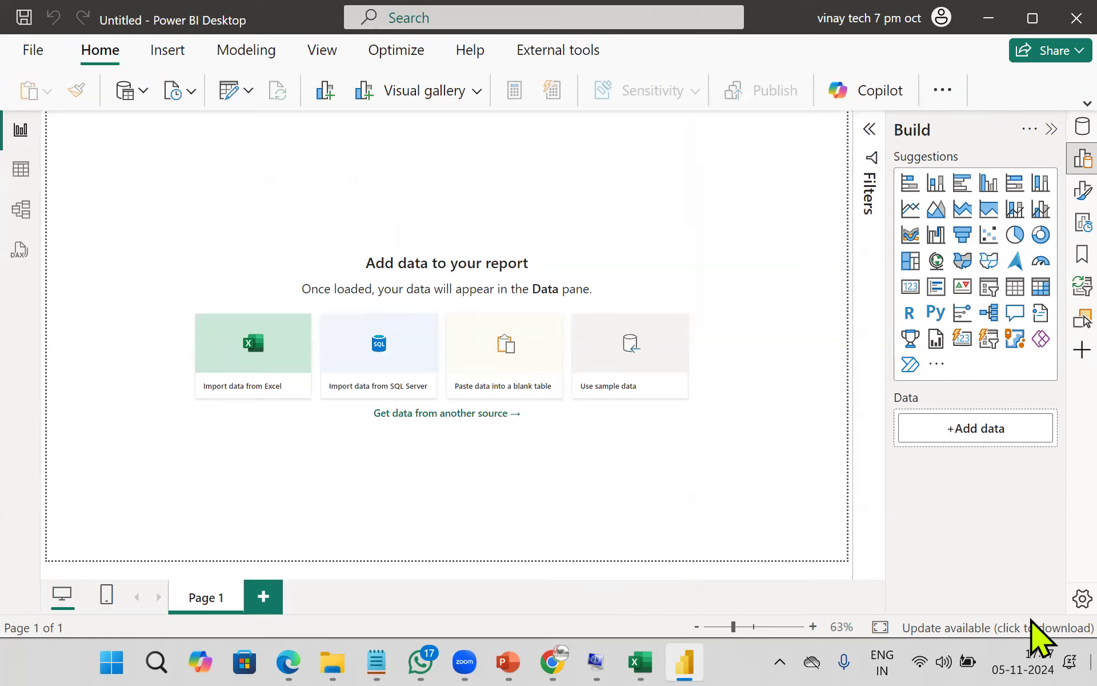
pyautogui.hotkey('ctrl', '2')
pyautogui.moveTo(525, 602); pyautogui.dragTo(344, 477)
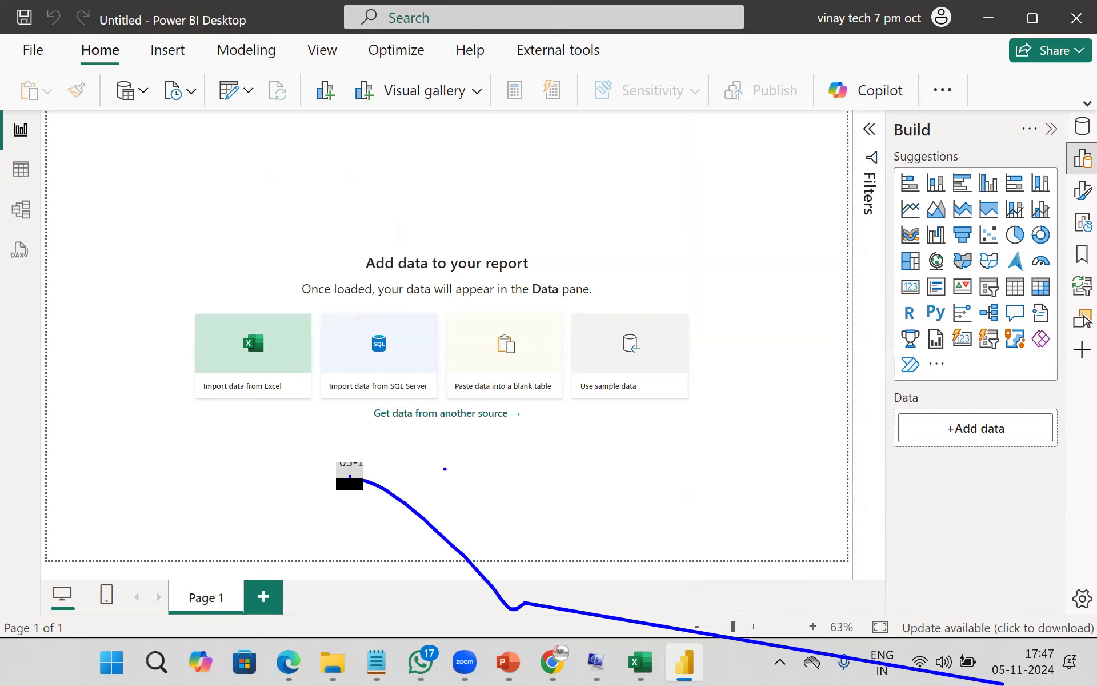
pyautogui.press('Escape')
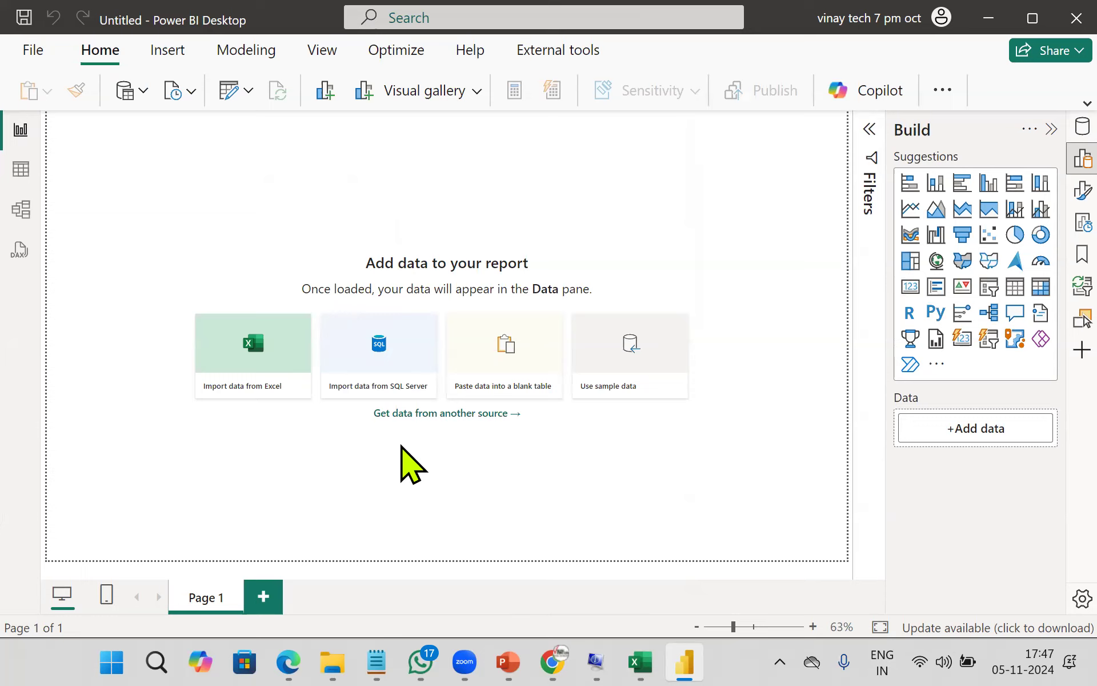
# - Write the on-screen annotation "SSBI interface[color blind friendly interface]" below the data source cards
pyautogui.write('t')
pyautogui.write('SSBI interface')
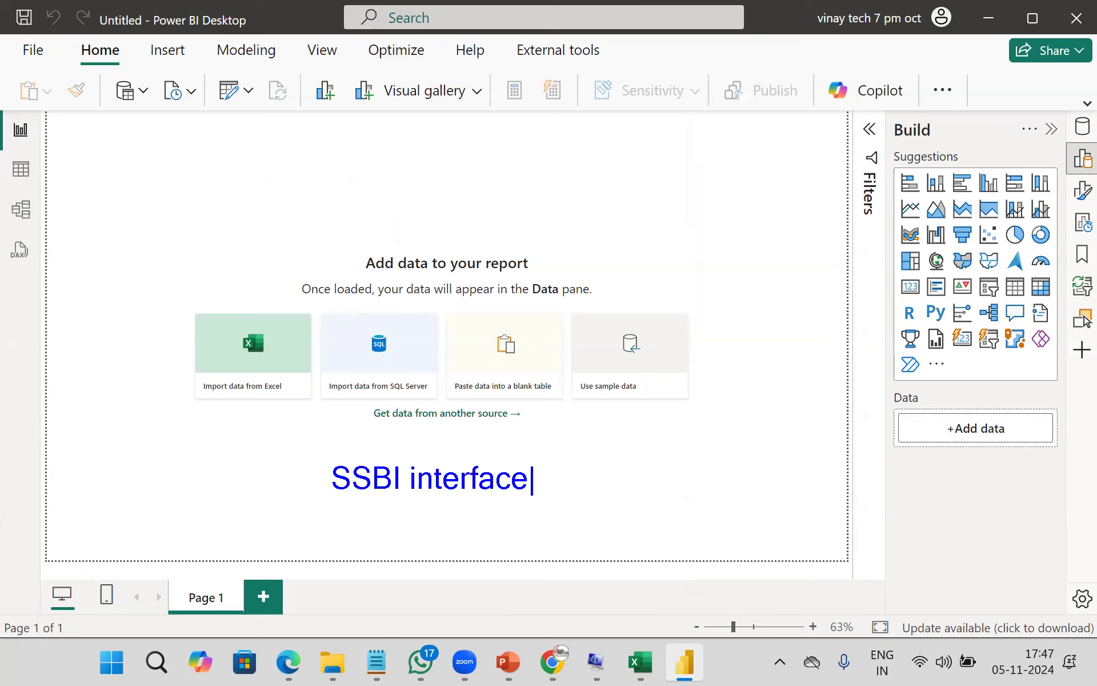
pyautogui.write('[color blind friendly interface]')
pyautogui.press('Return')
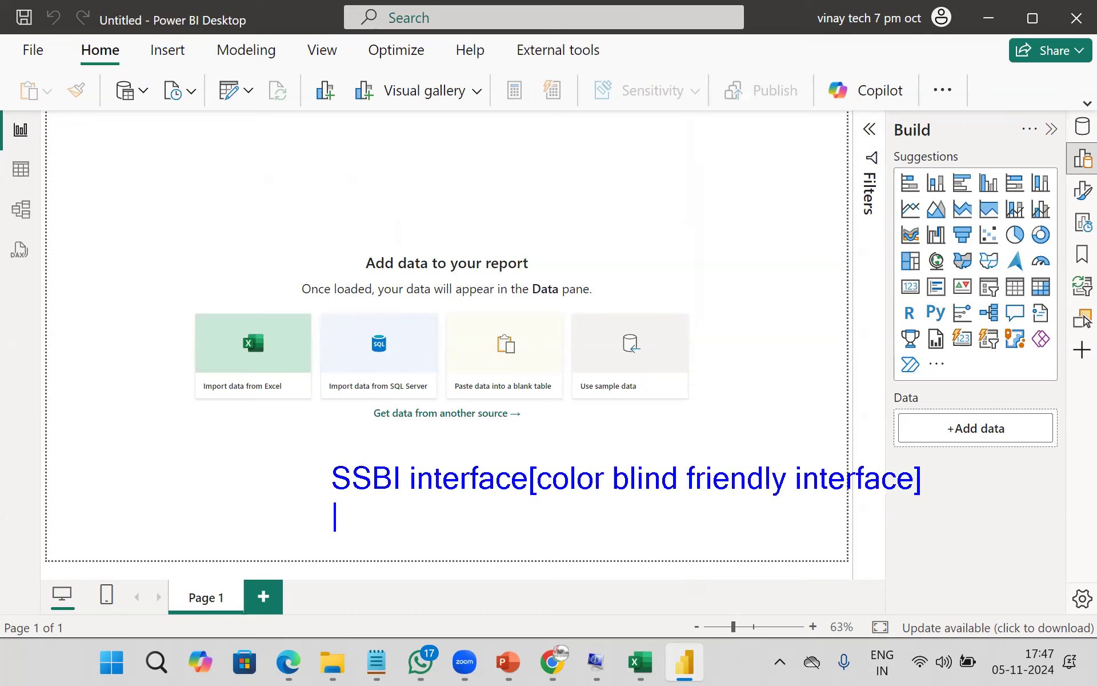
# - Add the text annotation "Data->Extract->Transform->Model->Secure->Visuals->BI Data" under the interface heading
pyautogui.press('Escape')
pyautogui.press('t')
pyautogui.scroll(-2, 182, 527)
pyautogui.write('Data->Extra')
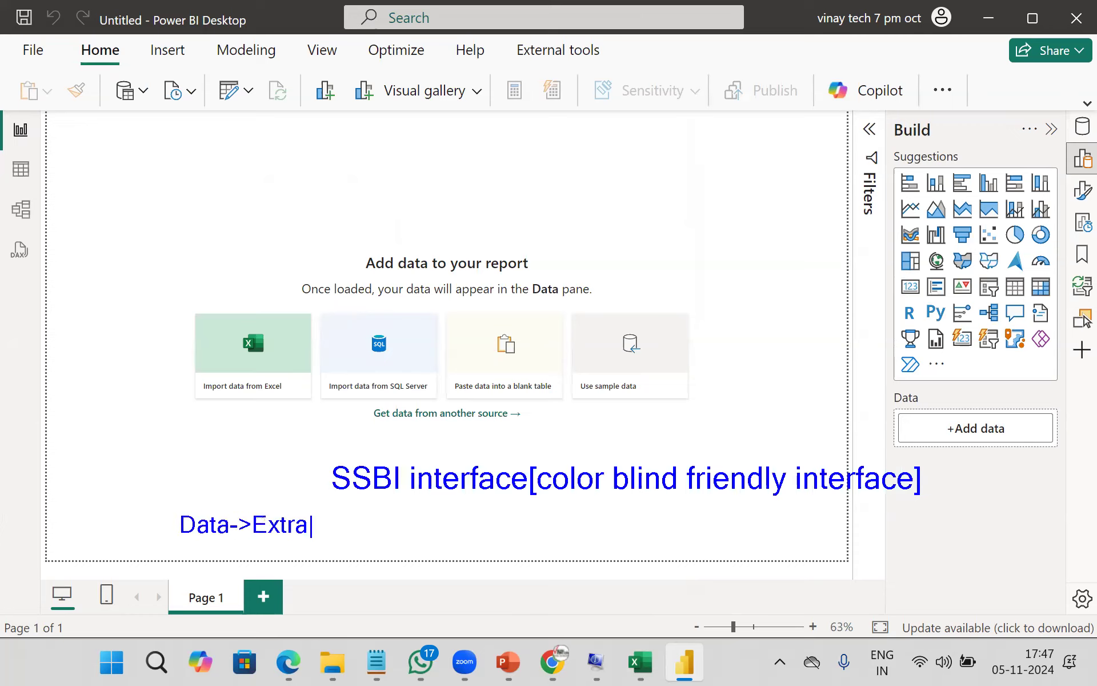
pyautogui.write('ct-')
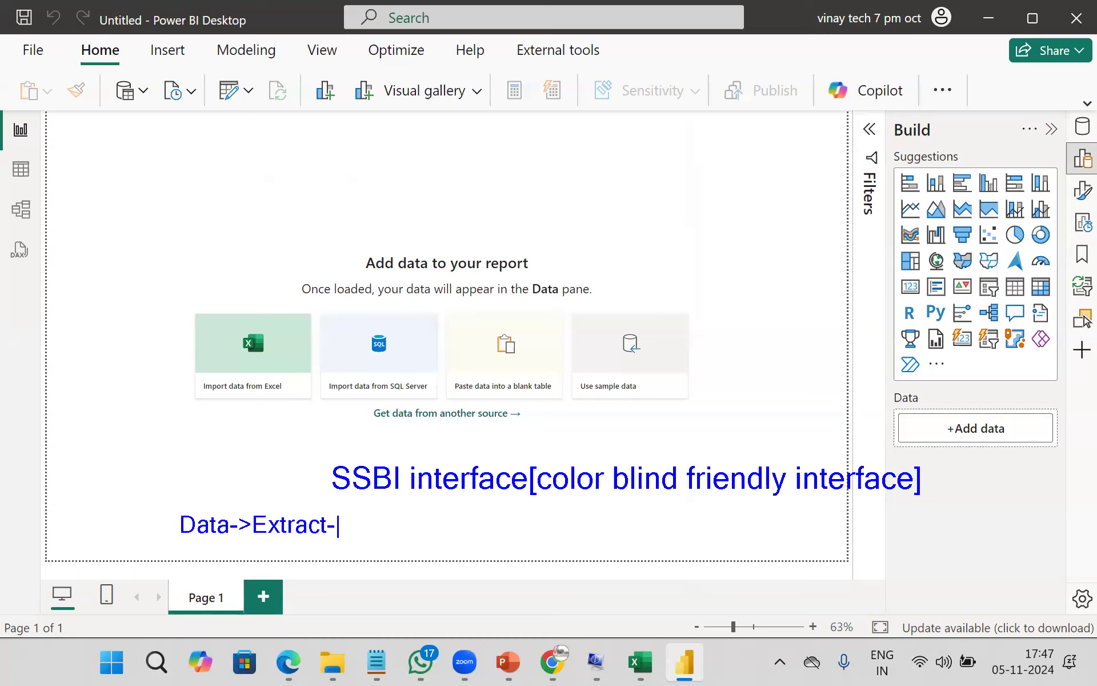
pyautogui.write('>Transform')
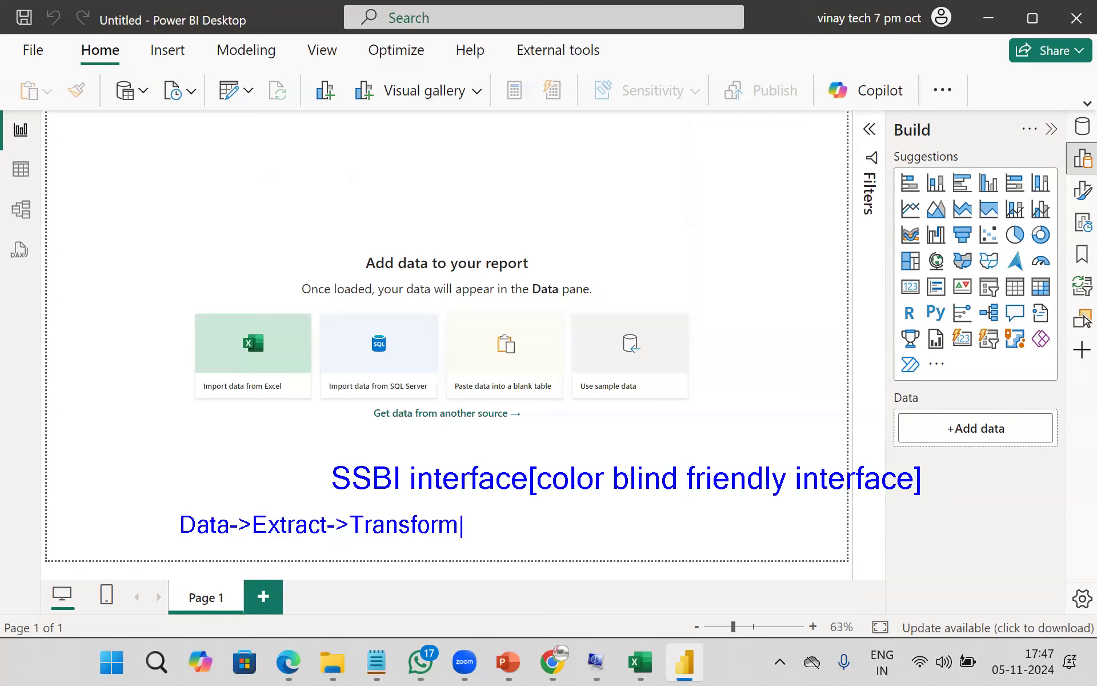
pyautogui.write('->Model->Sec')
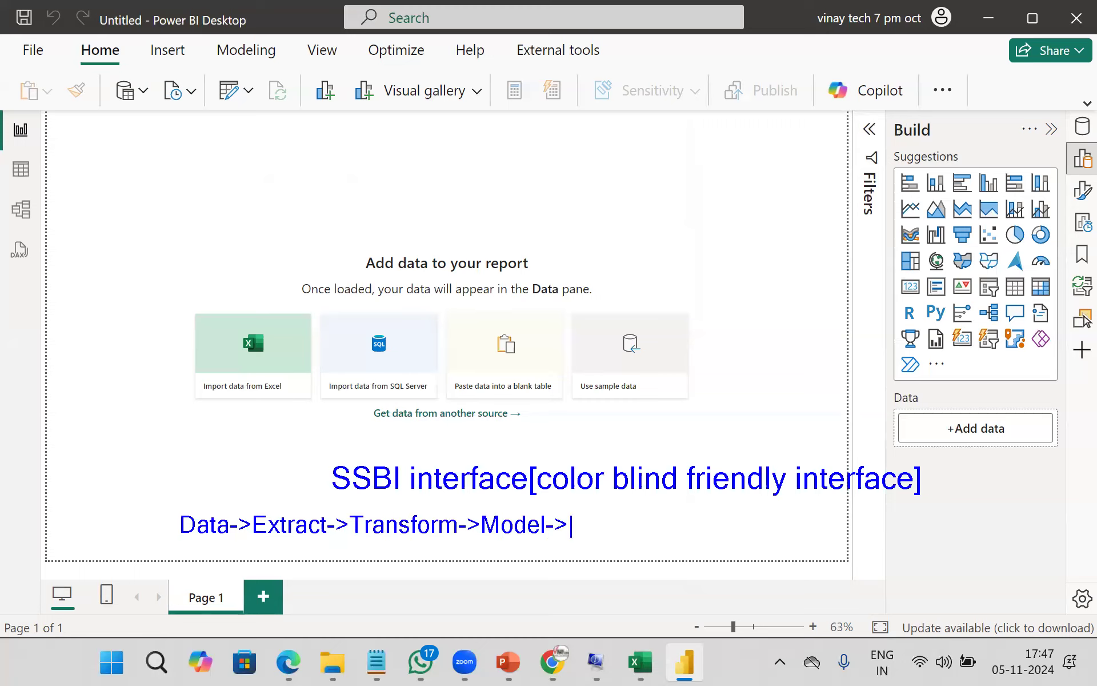
pyautogui.write('ure->V')
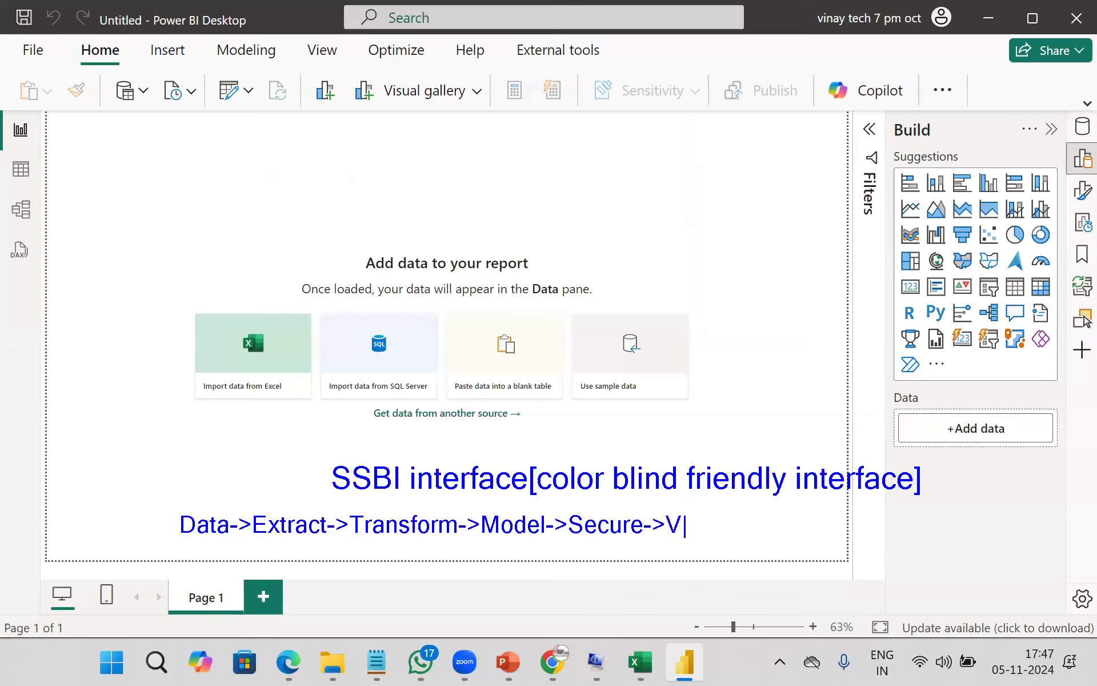
pyautogui.write('isuals->BI Data')
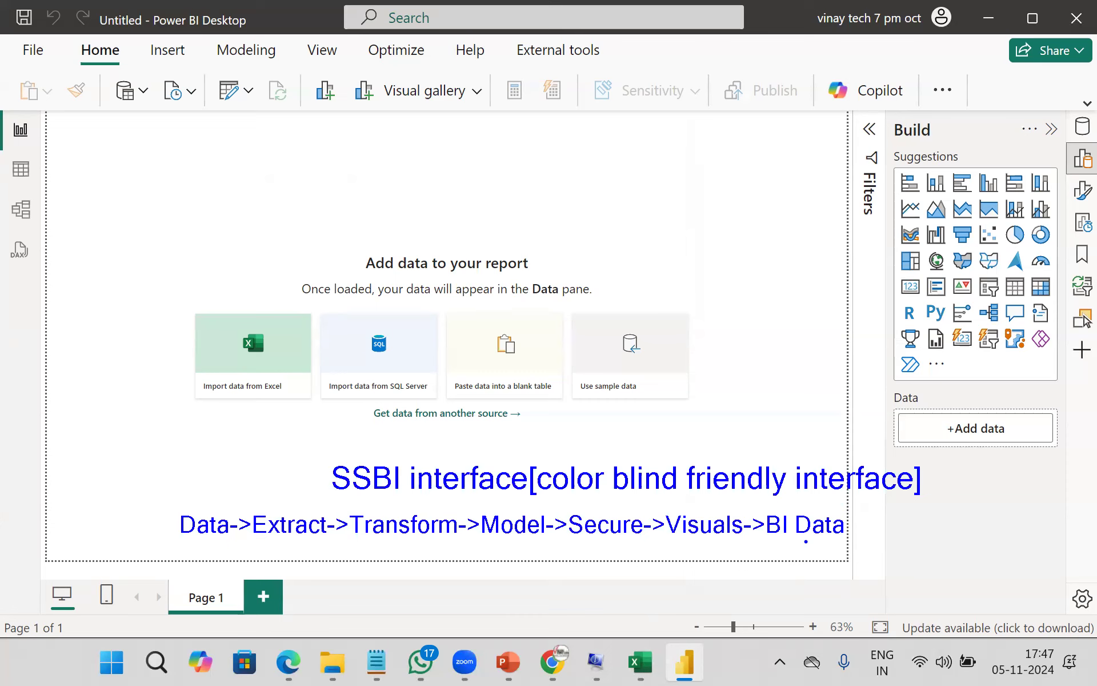
# - Handwrite the numbers 1 to 5 below Extract, Transform, Model, Secure and Visuals in the workflow annotation
pyautogui.click(803, 542)
pyautogui.moveTo(292, 537); pyautogui.dragTo(308, 554)
pyautogui.moveTo(391, 543); pyautogui.dragTo(430, 553)
pyautogui.moveTo(503, 535)
pyautogui.mouseDown()
pyautogui.moveTo(514, 546)
pyautogui.moveTo(501, 553)
pyautogui.mouseUp()
pyautogui.moveTo(598, 543); pyautogui.dragTo(612, 553)
pyautogui.moveTo(606, 546); pyautogui.dragTo(606, 568)
pyautogui.moveTo(687, 539); pyautogui.dragTo(676, 561)
pyautogui.moveTo(688, 538); pyautogui.dragTo(712, 531)
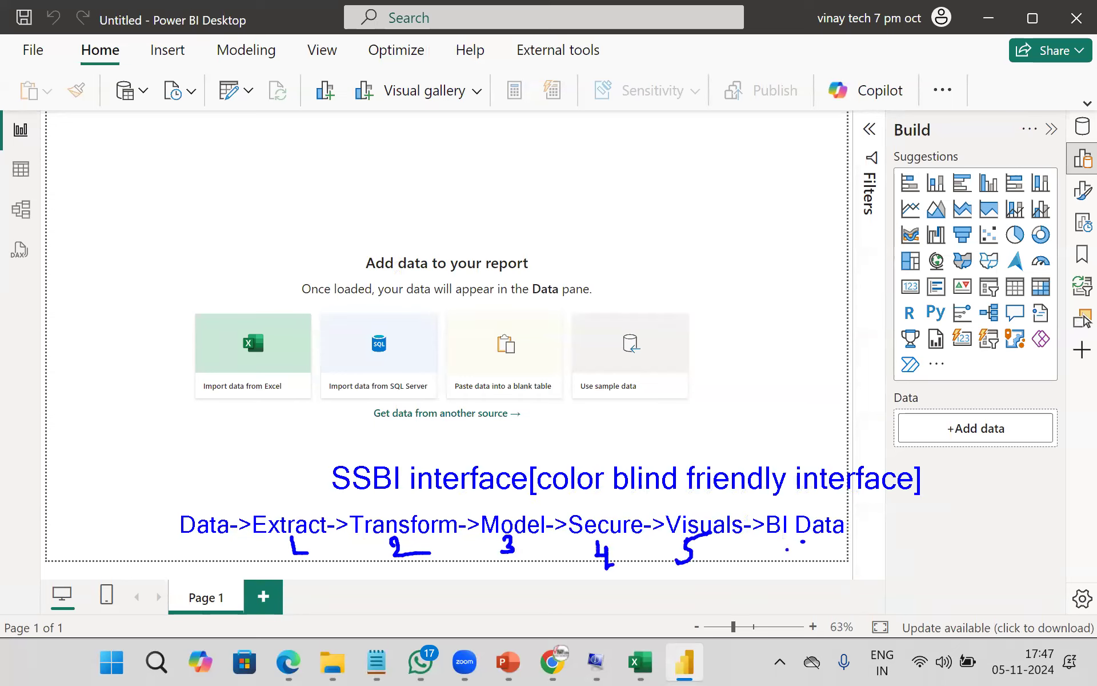
# - Number the matching controls by hand: 1 at Get data, 2 at Transform data, 3 at Model view, 4 at Modeling, 5 at Visual gallery
pyautogui.moveTo(142, 105); pyautogui.dragTo(139, 119)
pyautogui.moveTo(245, 101); pyautogui.dragTo(268, 108)
pyautogui.moveTo(19, 225)
pyautogui.mouseDown()
pyautogui.moveTo(24, 238)
pyautogui.moveTo(5, 240)
pyautogui.mouseUp()
pyautogui.moveTo(240, 60)
pyautogui.mouseDown()
pyautogui.moveTo(257, 68)
pyautogui.moveTo(252, 85)
pyautogui.mouseUp()
pyautogui.moveTo(449, 120); pyautogui.dragTo(441, 142)
pyautogui.moveTo(448, 123); pyautogui.dragTo(464, 117)
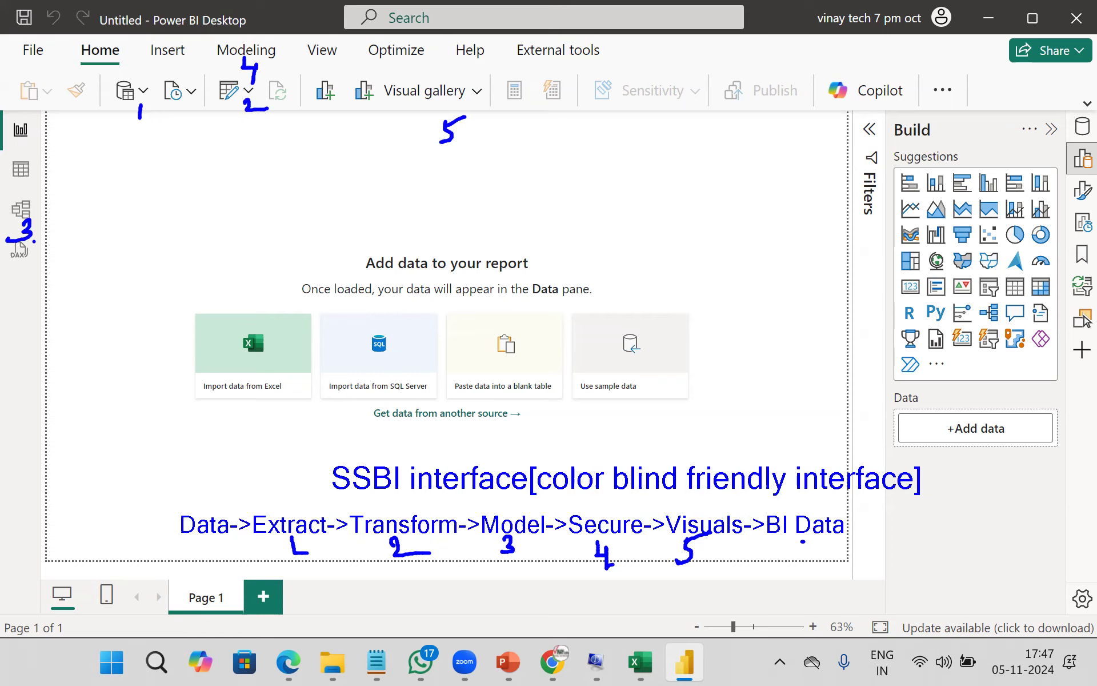
# - Draw a check mark beside each of the five handwritten numbers on the interface controls
pyautogui.moveTo(123, 133)
pyautogui.mouseDown()
pyautogui.moveTo(130, 141)
pyautogui.moveTo(168, 124)
pyautogui.mouseUp()
pyautogui.moveTo(234, 130); pyautogui.dragTo(301, 112)
pyautogui.moveTo(40, 249)
pyautogui.mouseDown()
pyautogui.moveTo(68, 253)
pyautogui.moveTo(118, 232)
pyautogui.mouseUp()
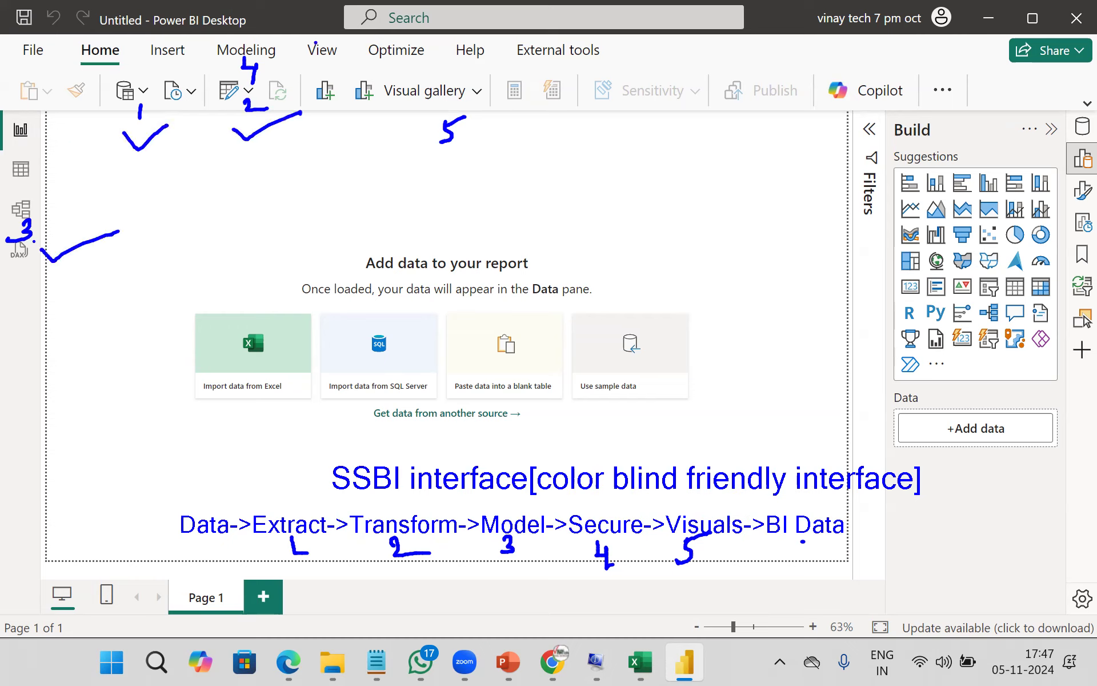
pyautogui.moveTo(267, 59); pyautogui.dragTo(347, 37)
pyautogui.moveTo(458, 135); pyautogui.dragTo(529, 116)
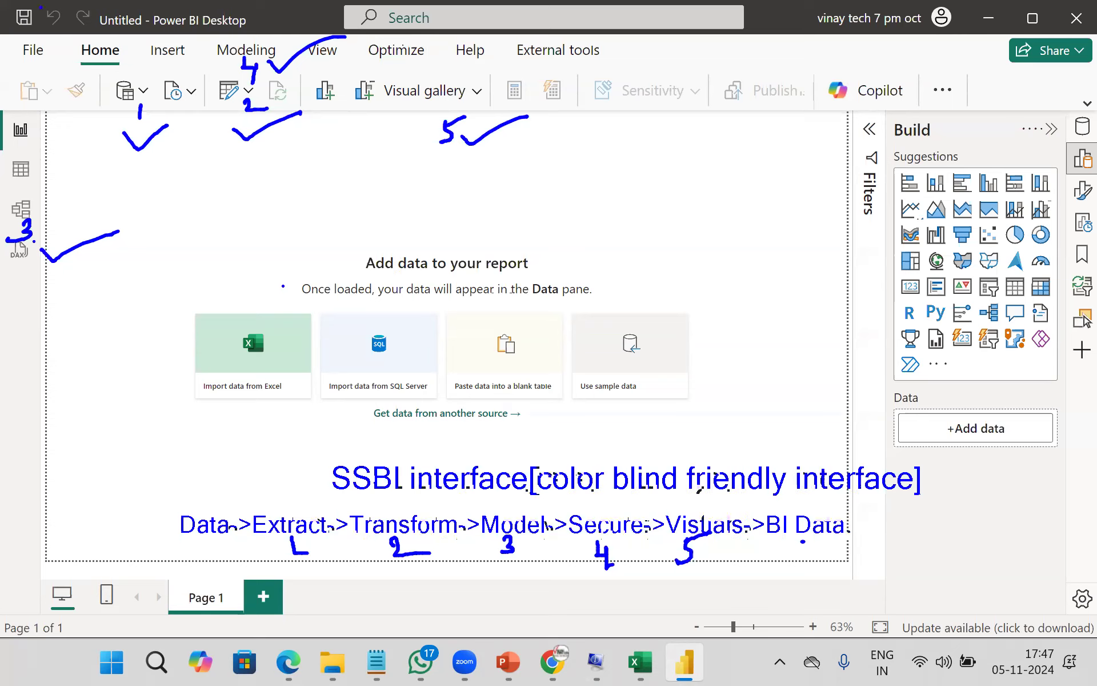
# - Circle the Save control and tick undo, redo, the report title, Search, the account name and the window controls
pyautogui.moveTo(38, 4)
pyautogui.mouseDown()
pyautogui.moveTo(7, 33)
pyautogui.moveTo(29, 36)
pyautogui.moveTo(42, 3)
pyautogui.mouseUp()
pyautogui.moveTo(50, 5); pyautogui.dragTo(112, 1)
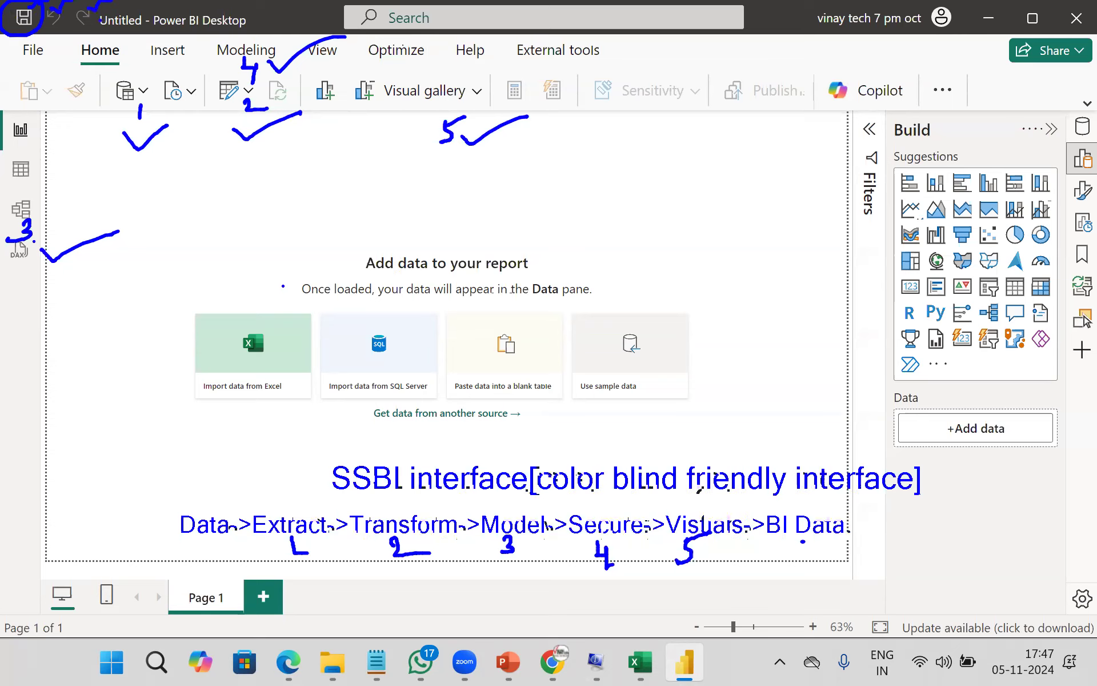
pyautogui.moveTo(232, 9); pyautogui.dragTo(272, 1)
pyautogui.moveTo(449, 16); pyautogui.dragTo(496, 2)
pyautogui.moveTo(856, 32); pyautogui.dragTo(887, 17)
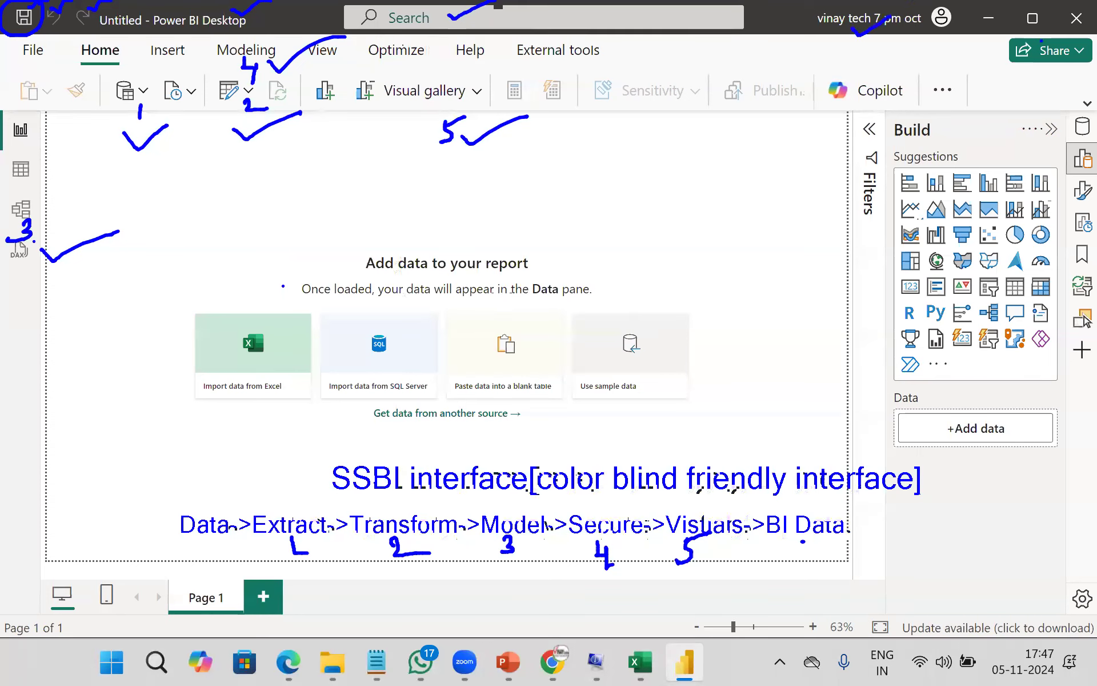
pyautogui.moveTo(981, 32)
pyautogui.mouseDown()
pyautogui.moveTo(1036, 16)
pyautogui.moveTo(1089, 24)
pyautogui.mouseUp()
# - Box the row from File to External tools with the label "Menu tabs", and circle Home with the label "Home ribbon"
pyautogui.moveTo(6, 39)
pyautogui.mouseDown()
pyautogui.moveTo(17, 60)
pyautogui.moveTo(610, 69)
pyautogui.mouseUp()
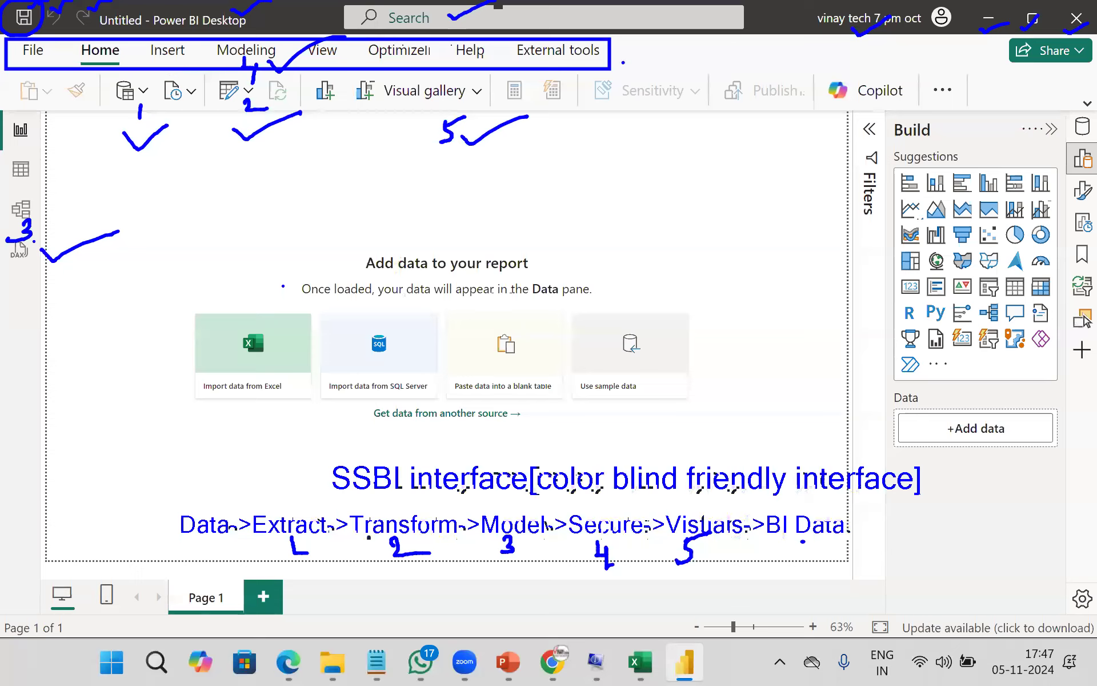
pyautogui.write('Menu tabs')
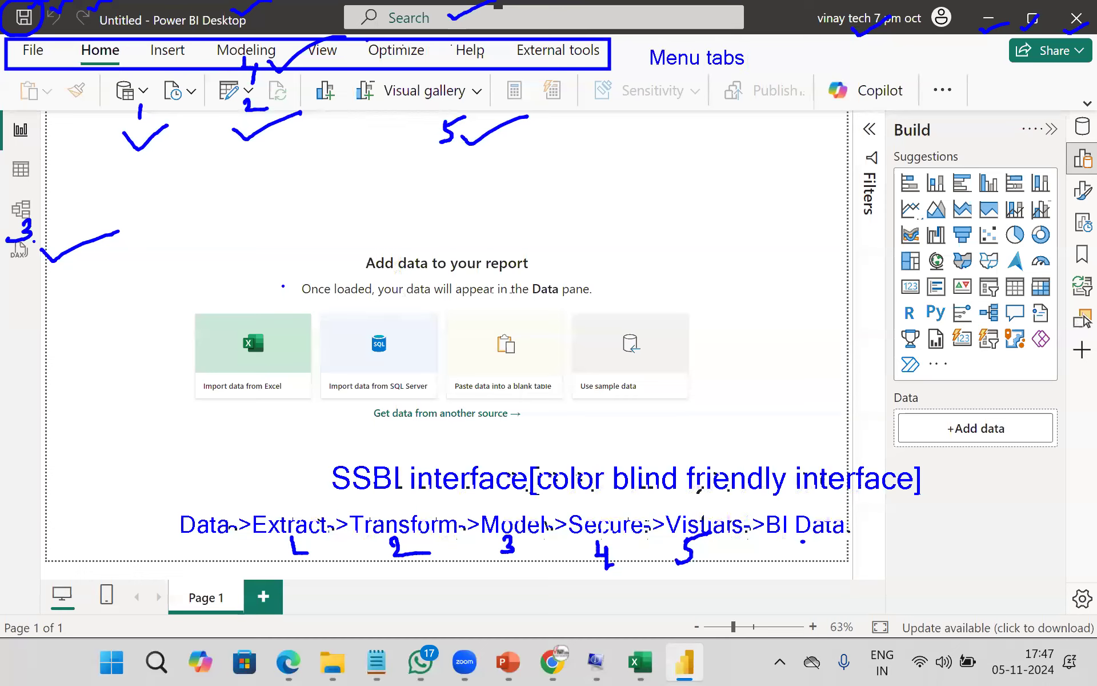
pyautogui.moveTo(122, 34)
pyautogui.mouseDown()
pyautogui.moveTo(100, 77)
pyautogui.moveTo(135, 43)
pyautogui.moveTo(204, 180)
pyautogui.mouseUp()
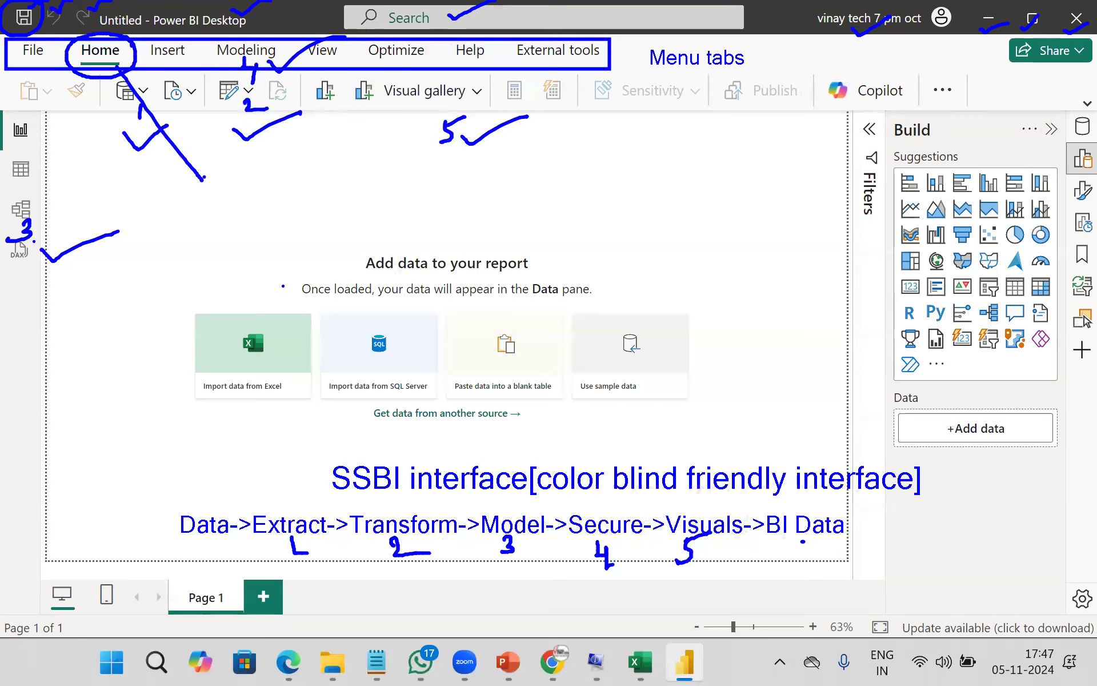
pyautogui.write('Home ribbon')
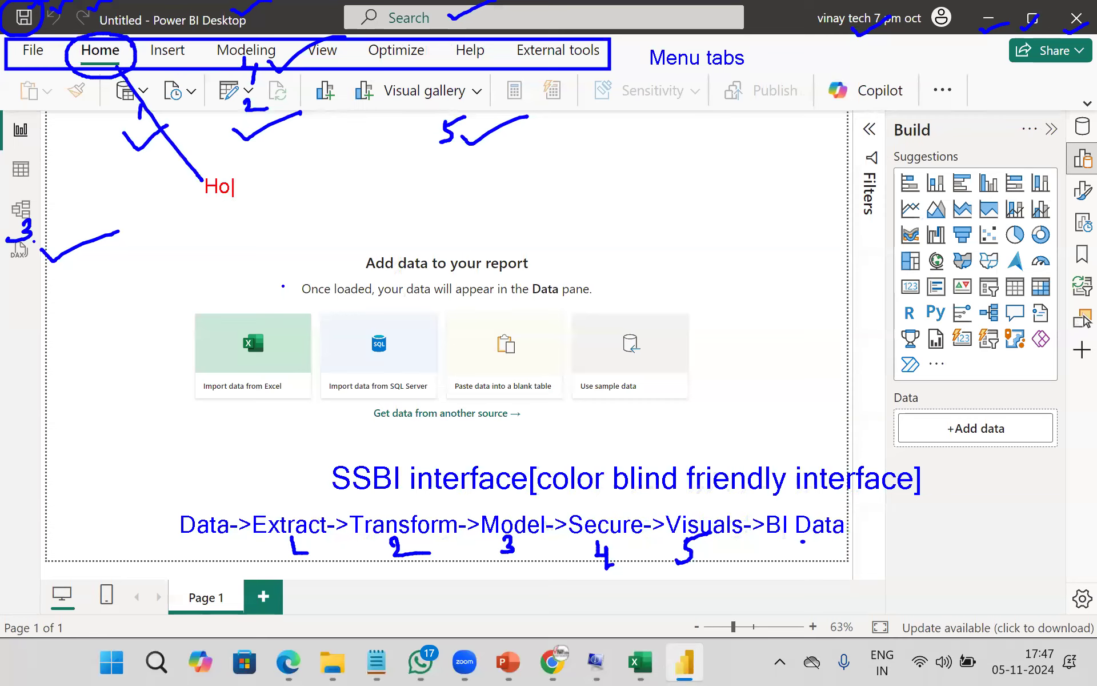
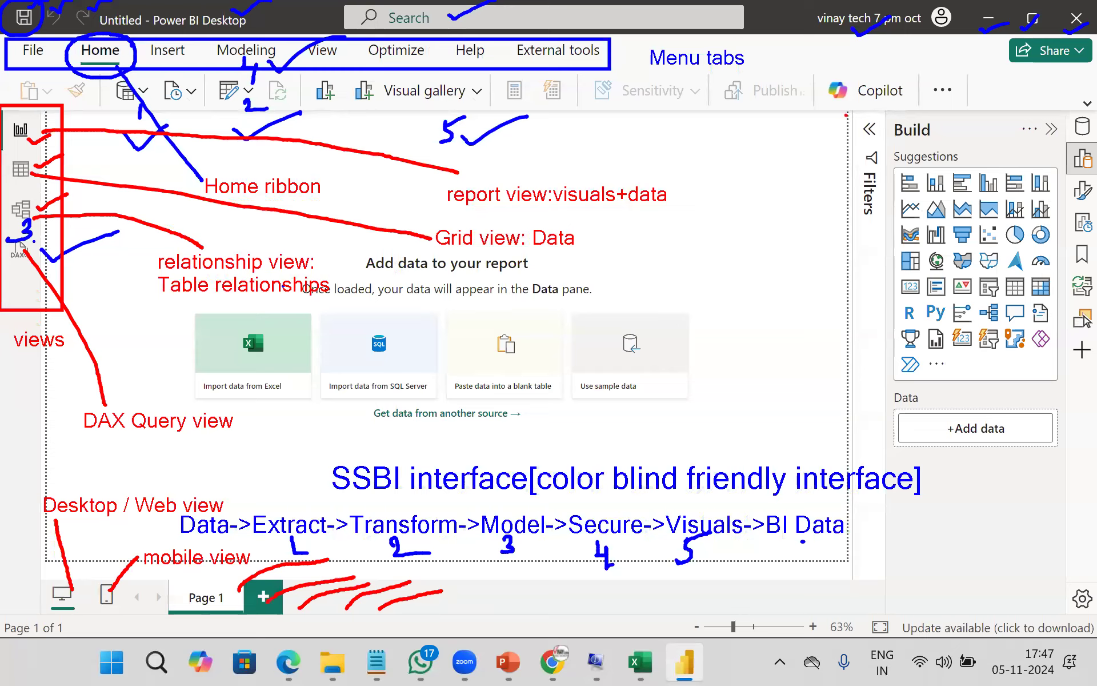
# - Label Filters as "filter pane" and the boxed Build area as "visualization pane", adding a tick beside each
pyautogui.moveTo(772, 167); pyautogui.dragTo(863, 145)
pyautogui.write('tfilter palne')
pyautogui.click(815, 189)
pyautogui.moveTo(890, 116)
pyautogui.mouseDown()
pyautogui.moveTo(900, 180)
pyautogui.moveTo(1070, 615)
pyautogui.mouseUp()
pyautogui.moveTo(904, 271); pyautogui.dragTo(798, 295)
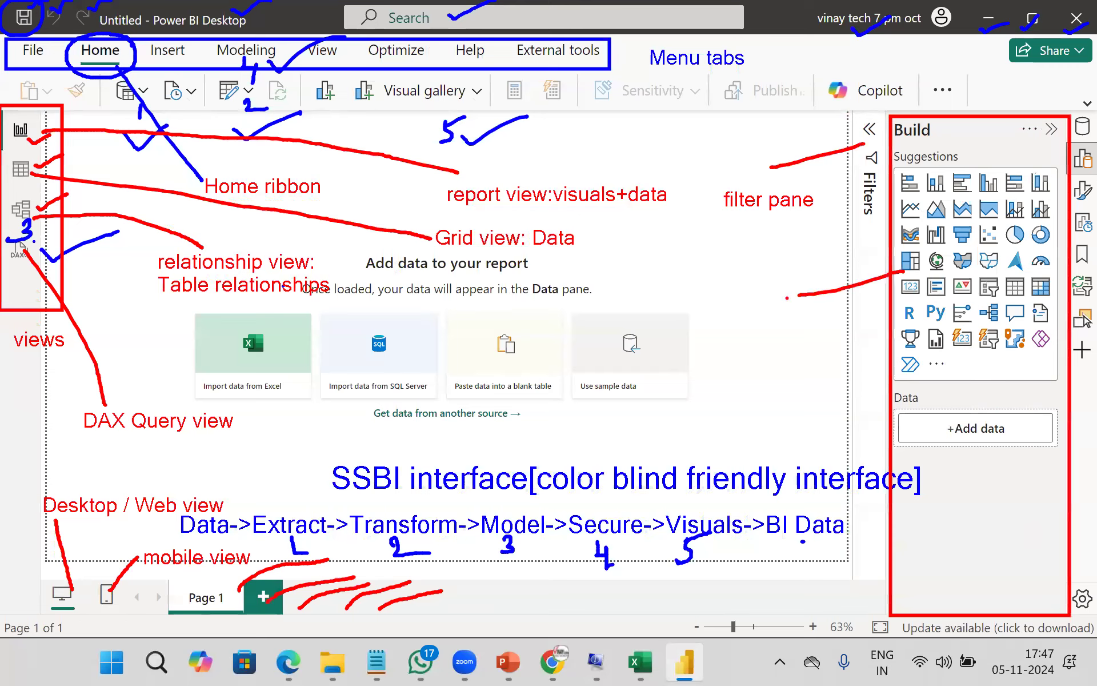
pyautogui.write('tvisualization panel')
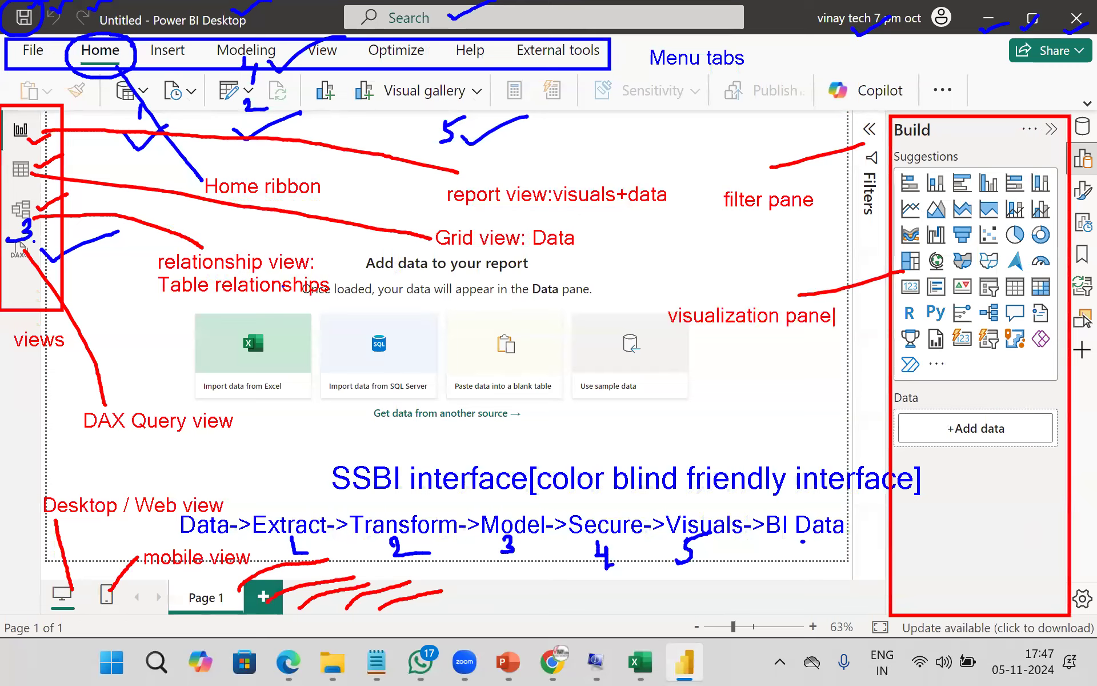
pyautogui.click(828, 209)
pyautogui.moveTo(806, 220); pyautogui.dragTo(847, 181)
pyautogui.moveTo(861, 246); pyautogui.dragTo(903, 231)
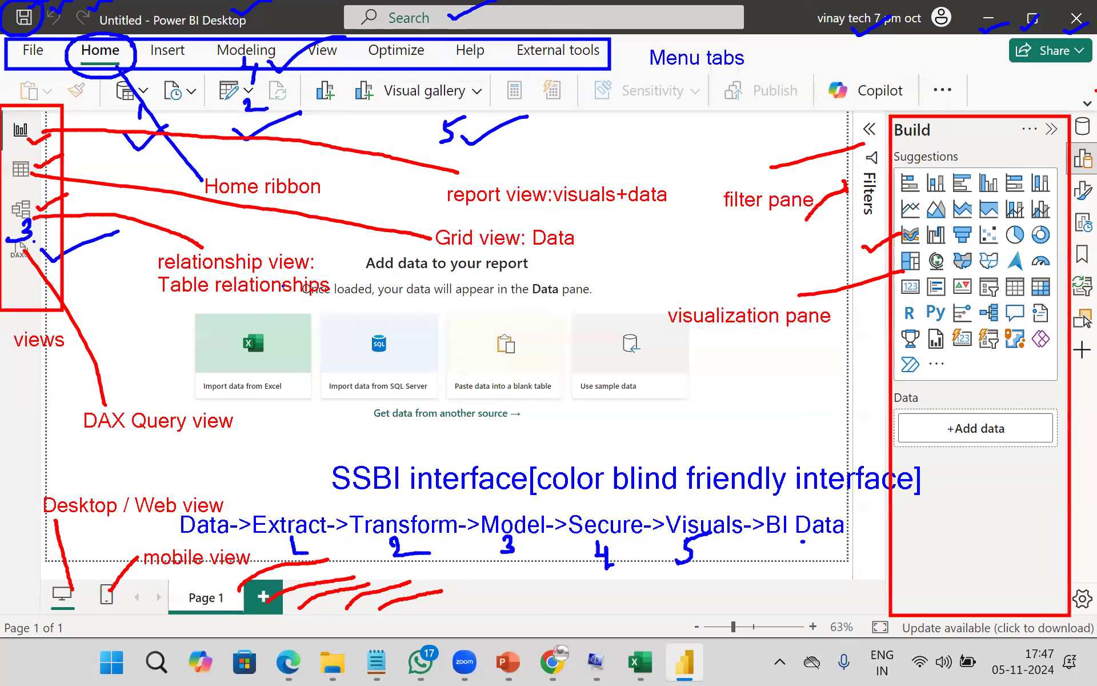
# - Box the pane icon strip with the label "Pane manager" and handwrite "Canvas" across the report page
pyautogui.moveTo(1088, 110)
pyautogui.mouseDown()
pyautogui.moveTo(1070, 428)
pyautogui.moveTo(1095, 110)
pyautogui.mouseUp()
pyautogui.moveTo(1082, 402); pyautogui.dragTo(1016, 520)
pyautogui.write('Pane manager')
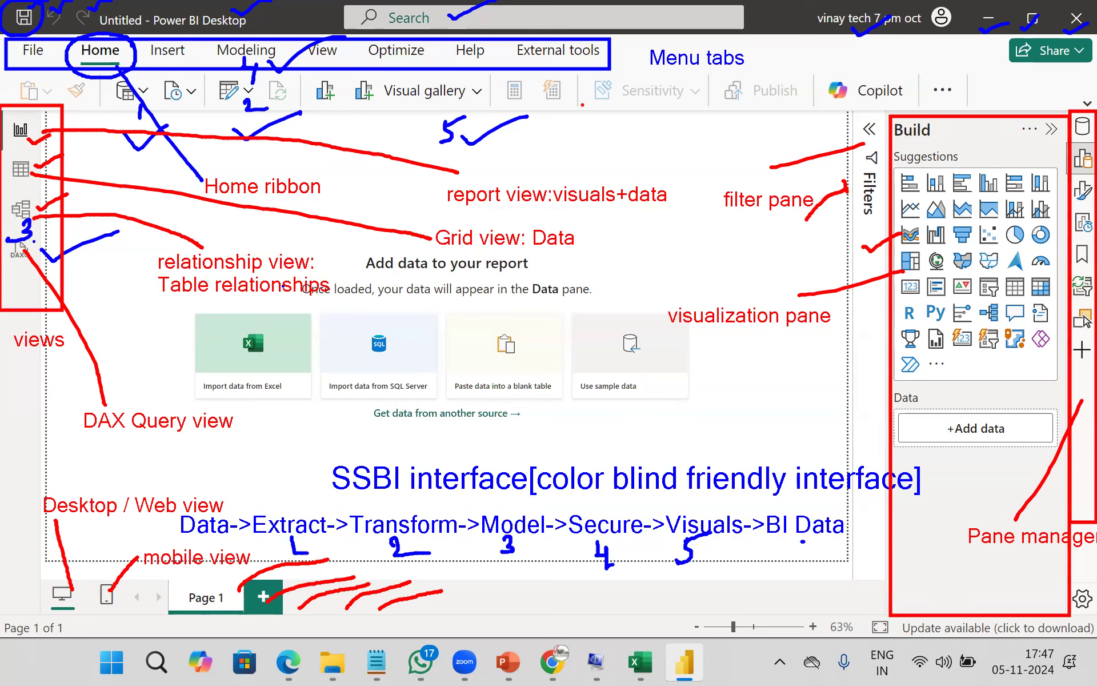
pyautogui.moveTo(375, 304)
pyautogui.mouseDown()
pyautogui.moveTo(296, 406)
pyautogui.moveTo(337, 404)
pyautogui.mouseUp()
pyautogui.moveTo(391, 362)
pyautogui.mouseDown()
pyautogui.moveTo(366, 345)
pyautogui.moveTo(368, 402)
pyautogui.moveTo(428, 343)
pyautogui.moveTo(557, 328)
pyautogui.moveTo(566, 377)
pyautogui.moveTo(589, 405)
pyautogui.mouseUp()
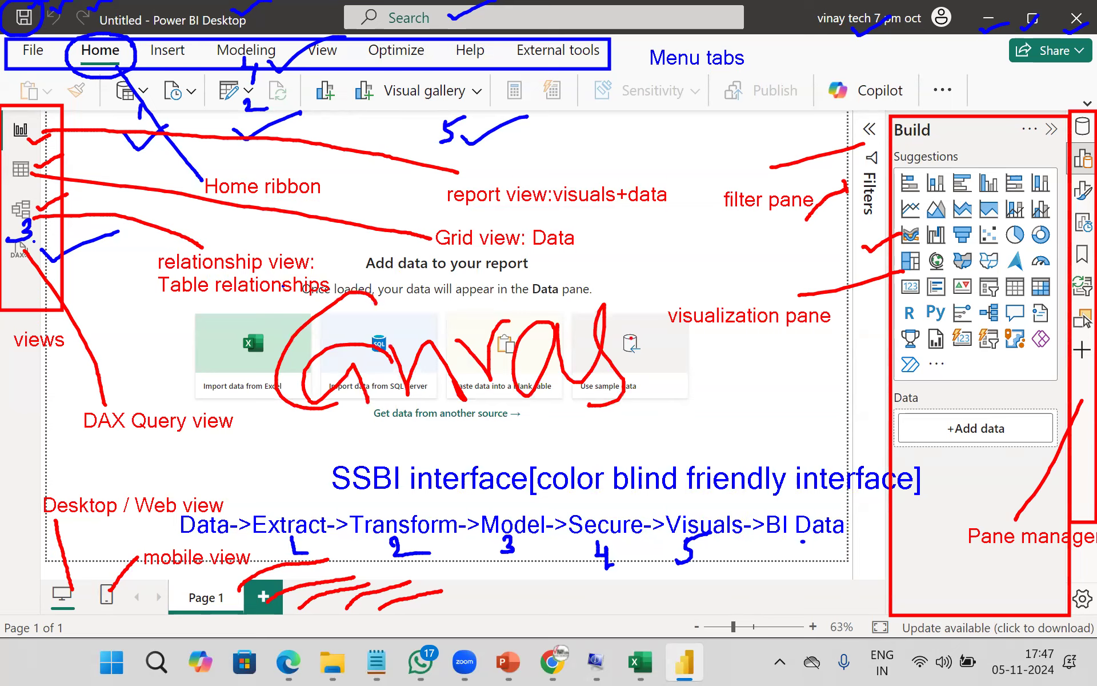
# - Handwrite a circled note over the zoom slider and box the update-available notice in the status bar
pyautogui.moveTo(648, 611)
pyautogui.mouseDown()
pyautogui.moveTo(650, 641)
pyautogui.moveTo(800, 609)
pyautogui.moveTo(603, 600)
pyautogui.moveTo(611, 620)
pyautogui.moveTo(688, 619)
pyautogui.moveTo(715, 606)
pyautogui.moveTo(800, 625)
pyautogui.mouseUp()
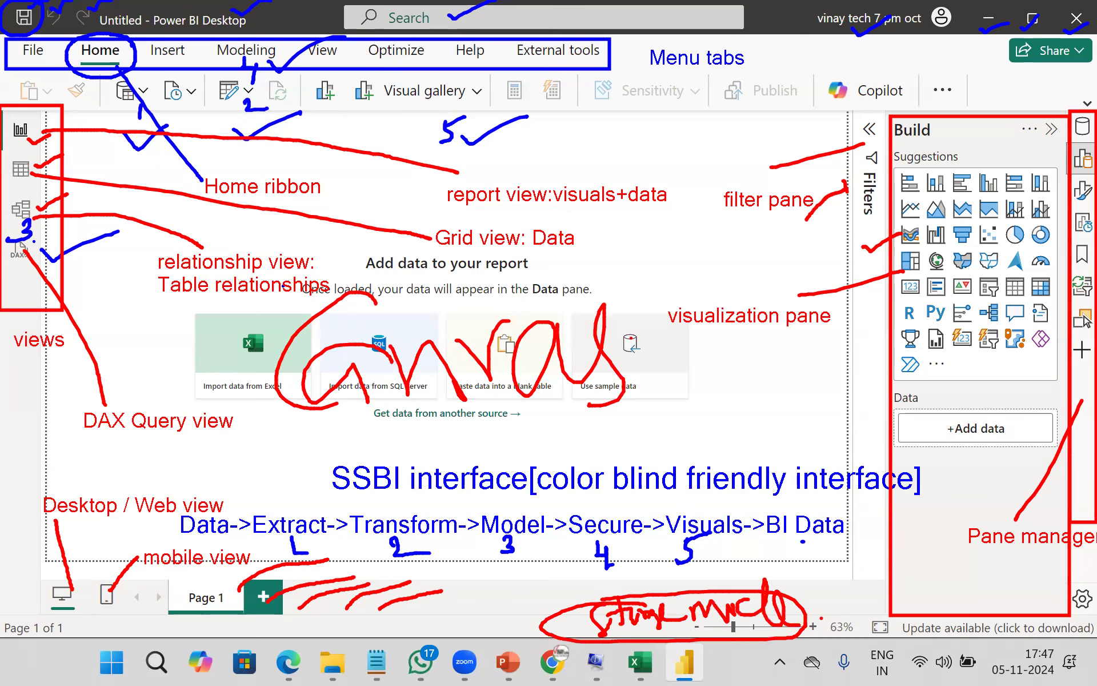
pyautogui.moveTo(1095, 623)
pyautogui.mouseDown()
pyautogui.moveTo(924, 607)
pyautogui.moveTo(851, 629)
pyautogui.moveTo(1028, 651)
pyautogui.moveTo(1091, 621)
pyautogui.moveTo(1080, 616)
pyautogui.mouseUp()
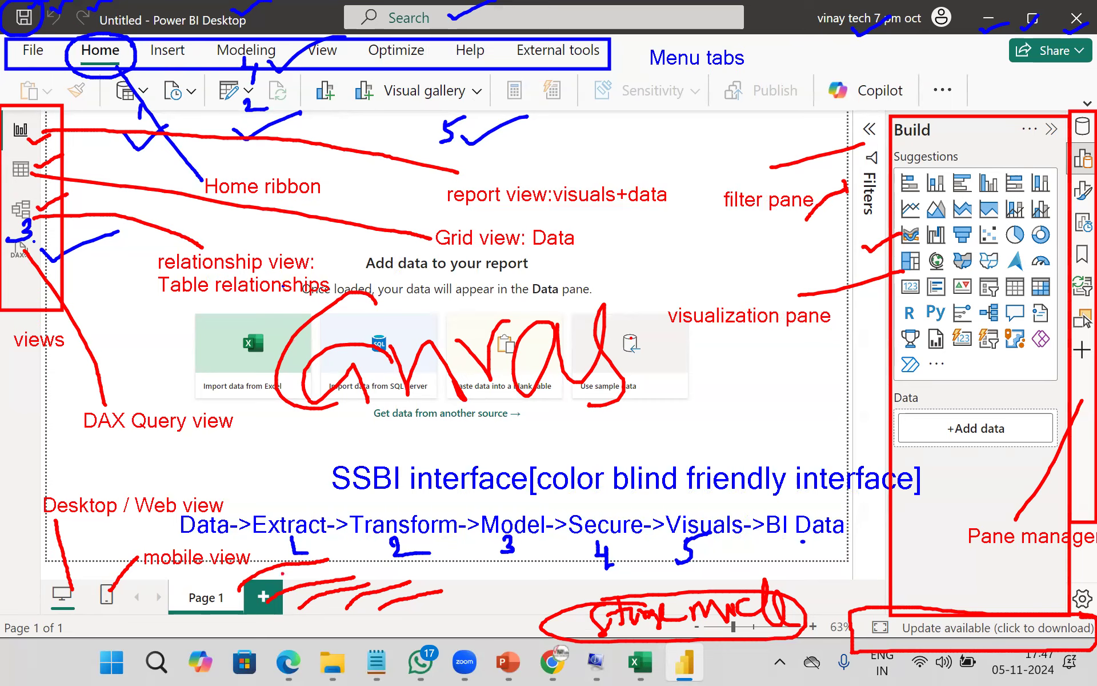
# - Draw check marks on the Filters pane, the Build pane and the pane icon strip
pyautogui.moveTo(822, 221); pyautogui.dragTo(890, 202)
pyautogui.moveTo(943, 213)
pyautogui.mouseDown()
pyautogui.moveTo(950, 222)
pyautogui.moveTo(1030, 172)
pyautogui.mouseUp()
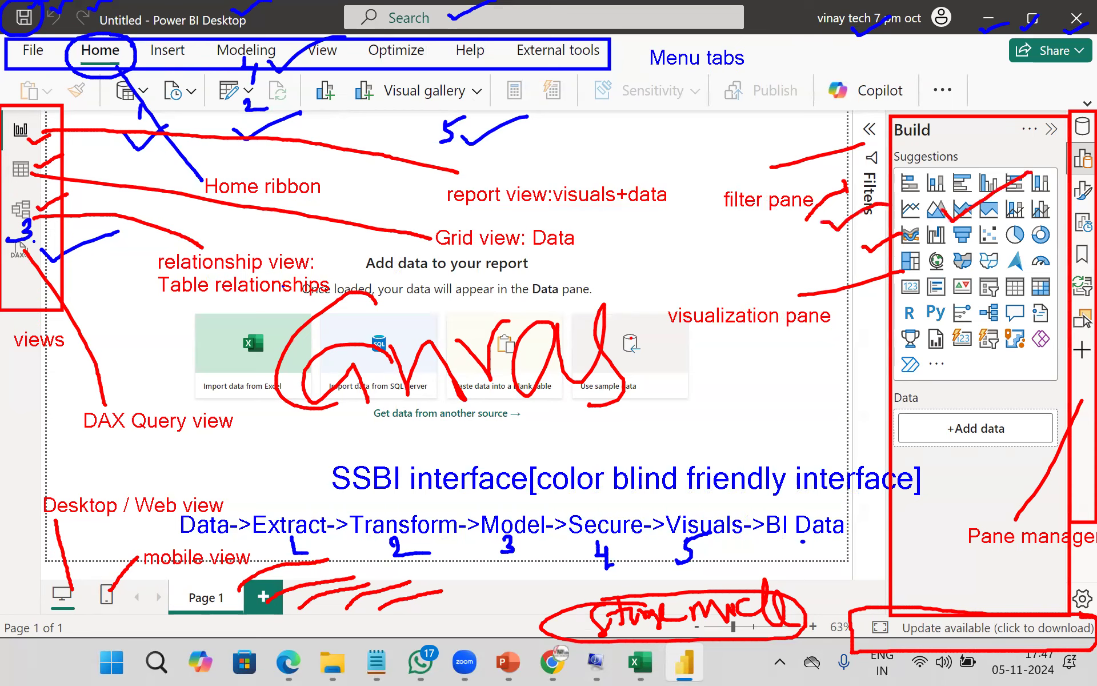
pyautogui.moveTo(1075, 223); pyautogui.dragTo(1095, 213)
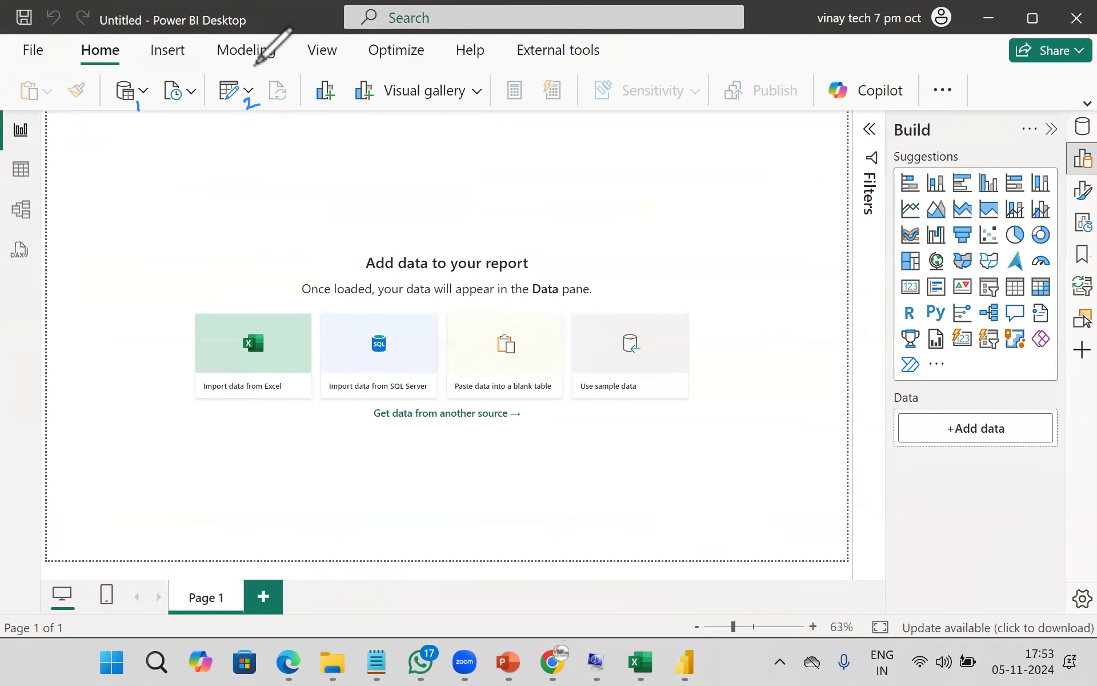
# - Handwrite the number 4 below Modeling and the number 5 below Visual gallery
pyautogui.moveTo(251, 59); pyautogui.dragTo(256, 66)
pyautogui.moveTo(256, 61); pyautogui.dragTo(255, 73)
pyautogui.moveTo(403, 113)
pyautogui.mouseDown()
pyautogui.moveTo(404, 127)
pyautogui.moveTo(410, 113)
pyautogui.mouseUp()
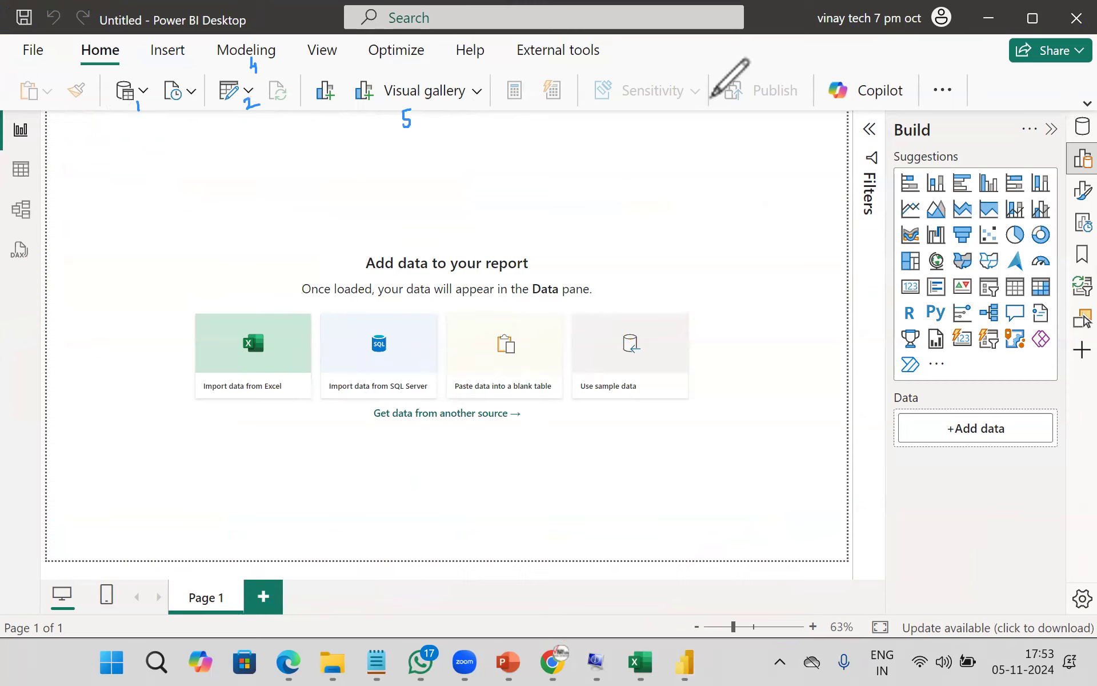
# - Handwrite the number 3 beside the Model view icon
pyautogui.moveTo(30, 210)
pyautogui.mouseDown()
pyautogui.moveTo(40, 218)
pyautogui.moveTo(29, 221)
pyautogui.mouseUp()
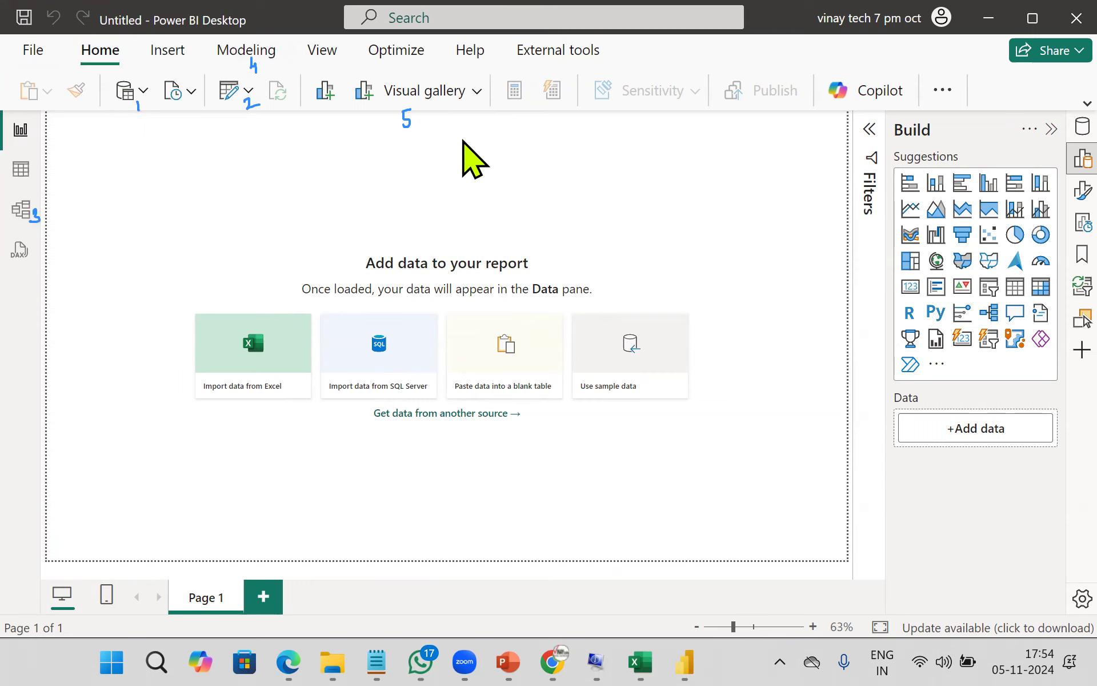
# - Connect to the Excel workbook Family_Expenses_Daily_Data in the GENERAL FILES FOR PRACTICE folder on drive D
pyautogui.click(144, 91)
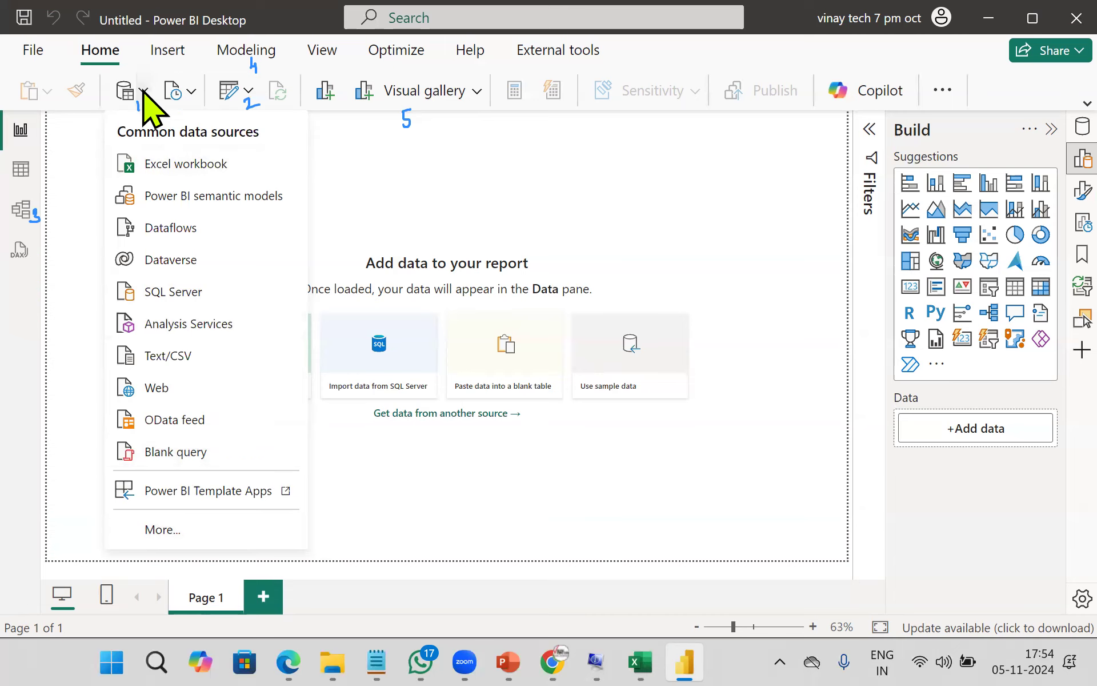
pyautogui.click(198, 170)
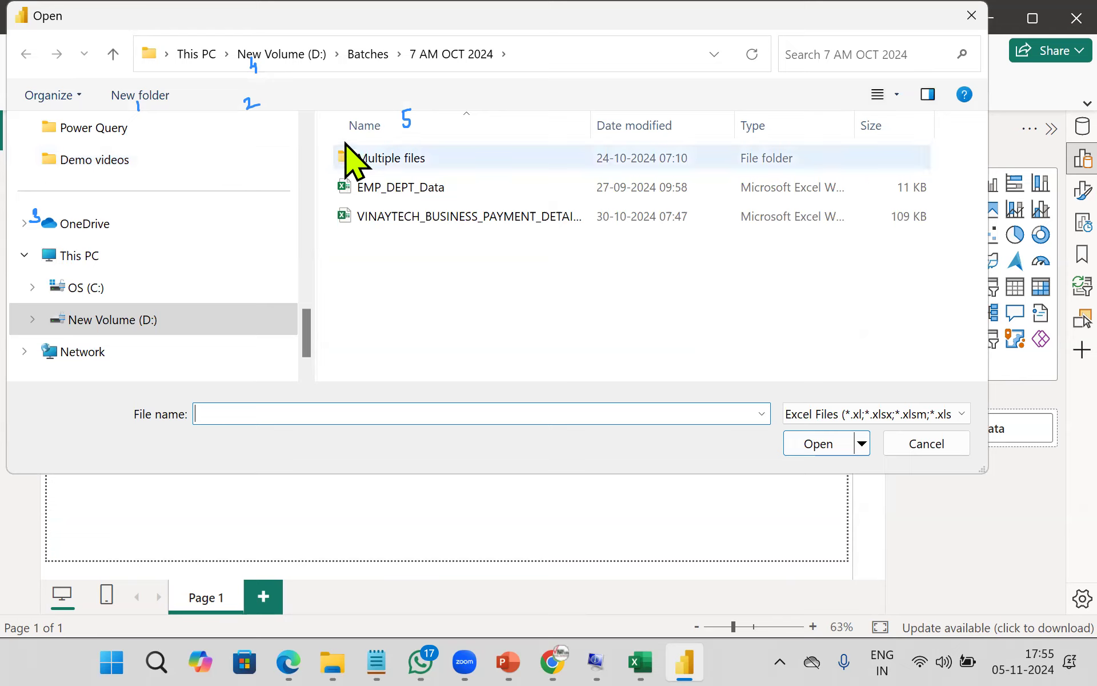
pyautogui.click(143, 319)
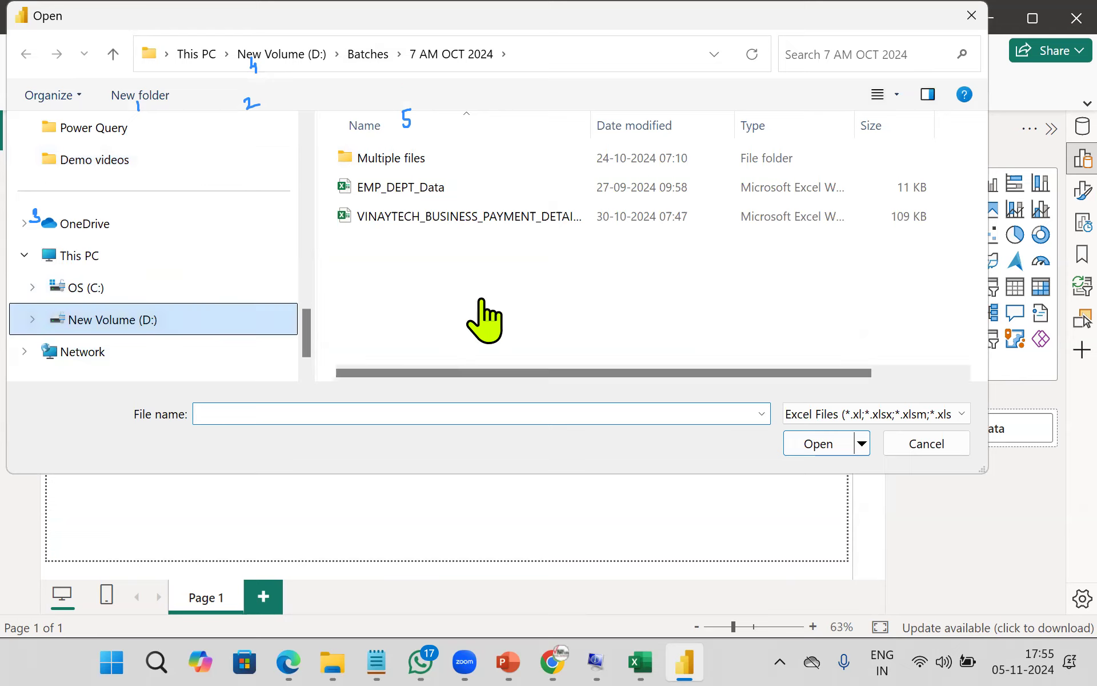
pyautogui.scroll(-10, 634, 286)
pyautogui.doubleClick(654, 294)
pyautogui.doubleClick(509, 274)
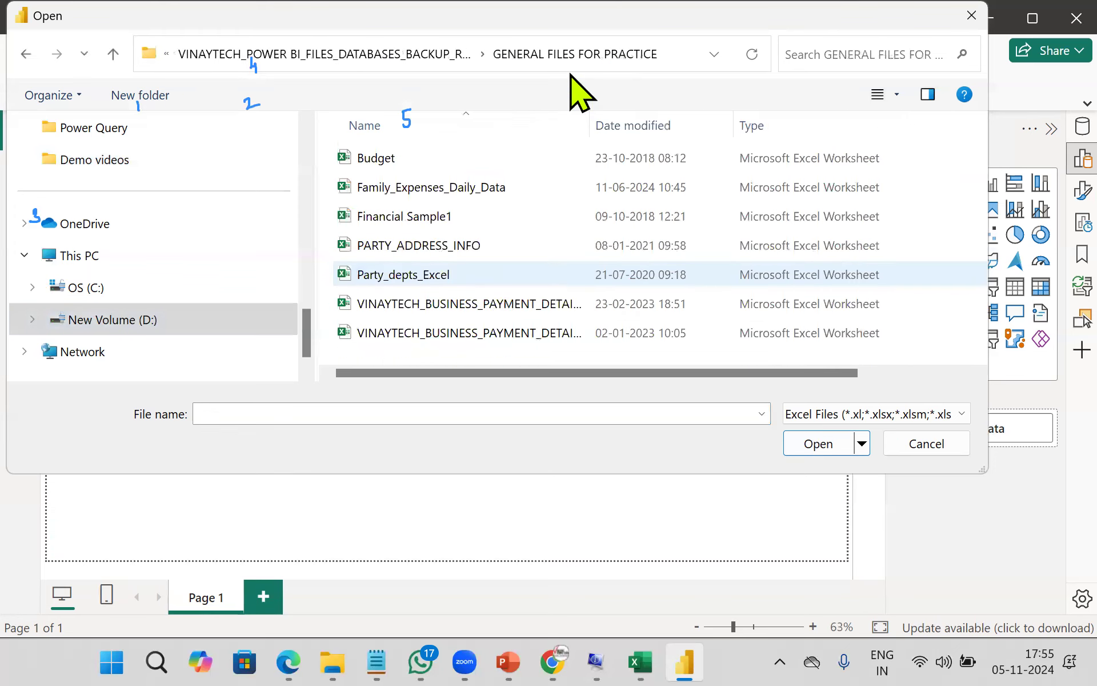
pyautogui.click(465, 191)
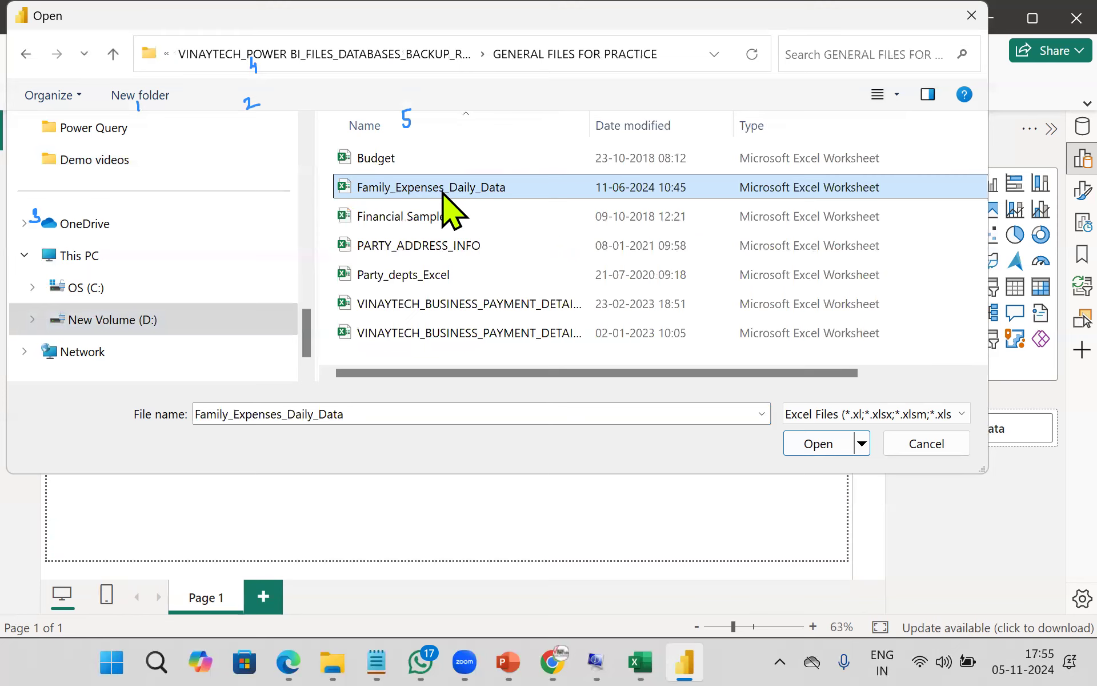
pyautogui.click(832, 449)
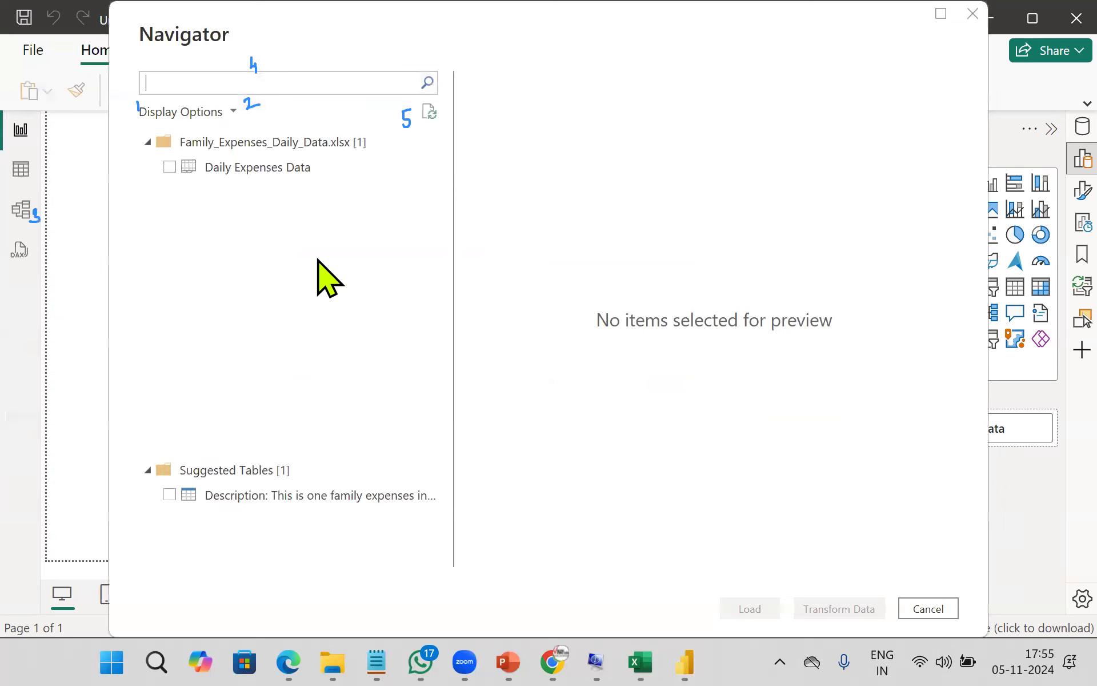
# - Load the Daily Expenses Data sheet into the report, and expand and collapse its field list
pyautogui.click(169, 167)
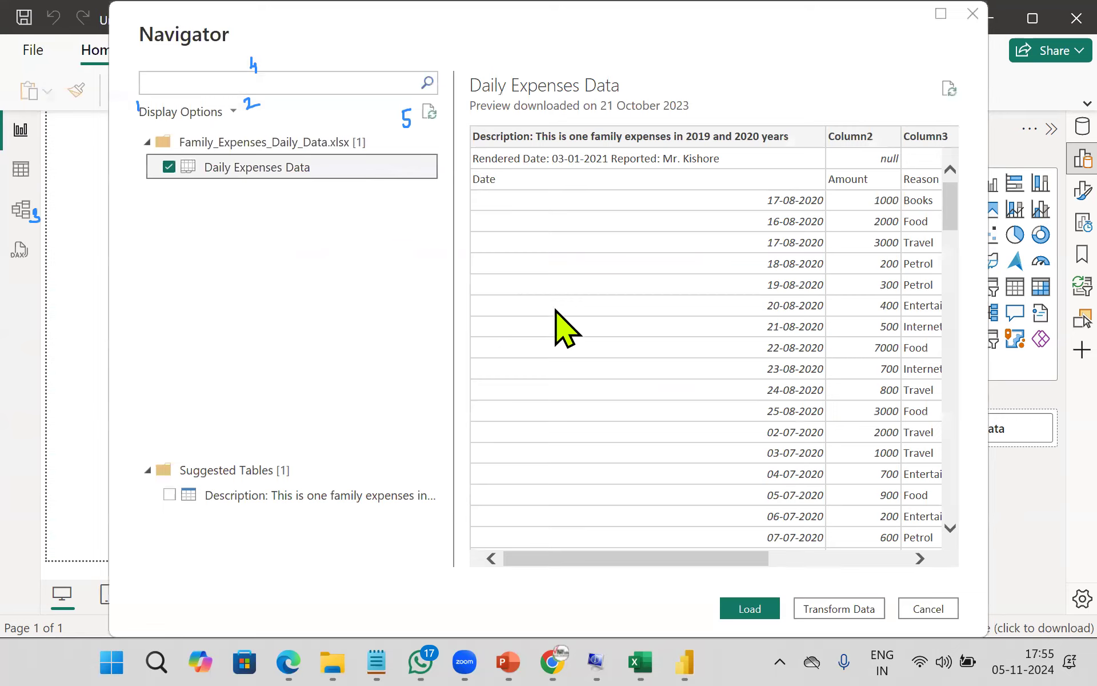
pyautogui.click(750, 609)
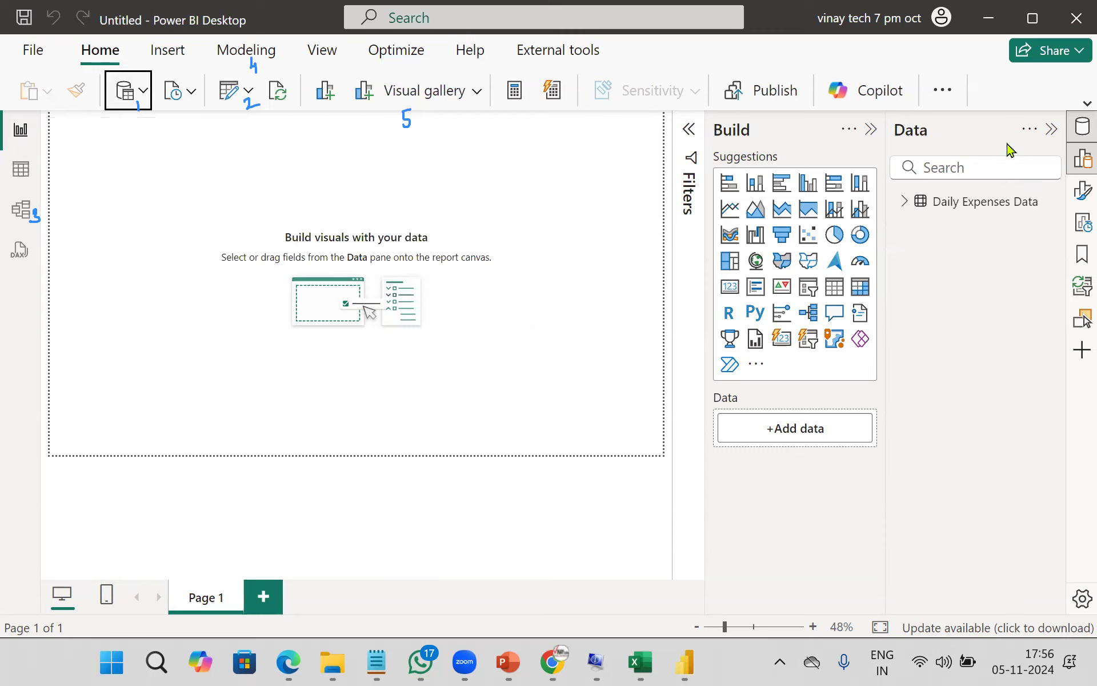
pyautogui.click(904, 203)
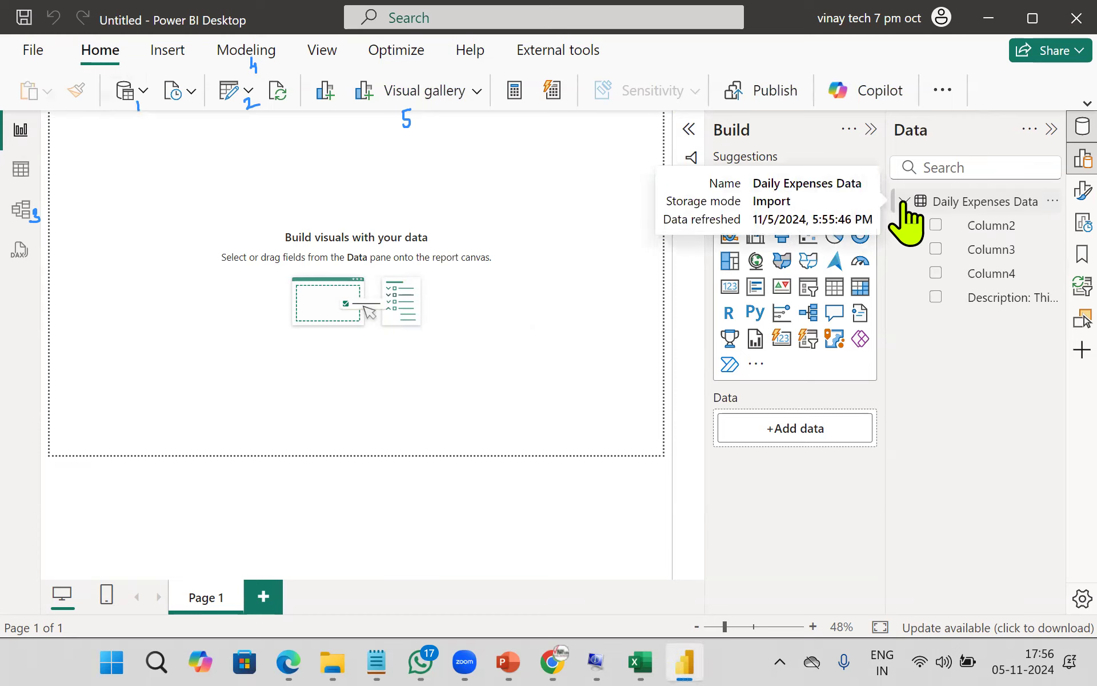
pyautogui.click(903, 205)
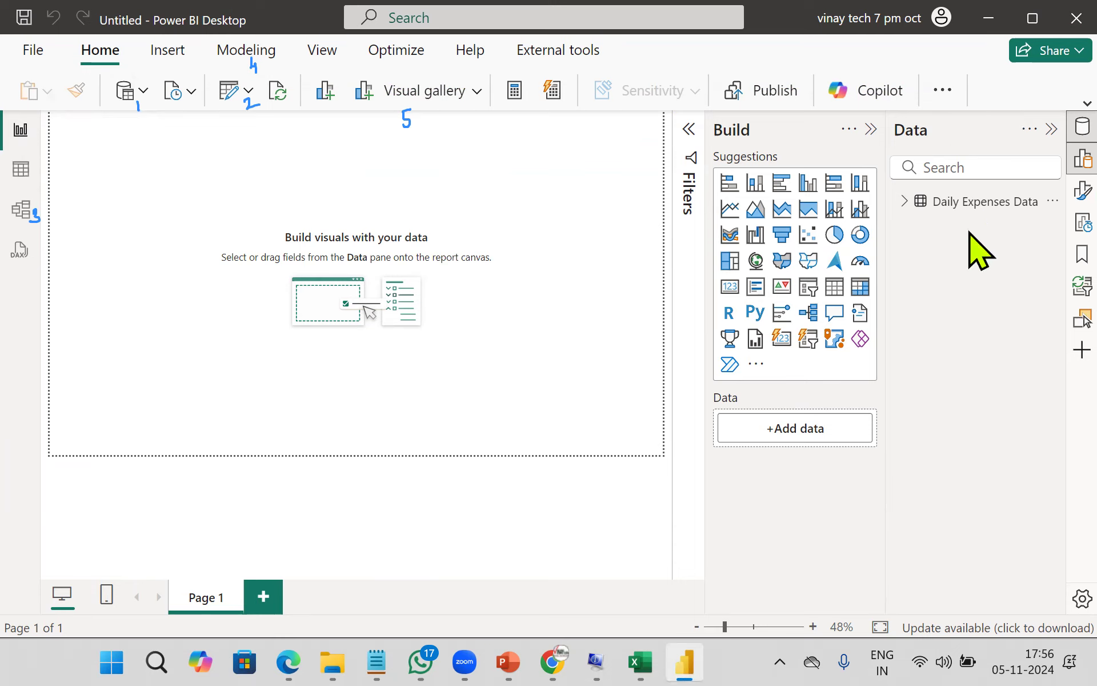
# - Show the loaded data in Table view and draw red lines along the Date, Amount, Reason and Area_Location columns
pyautogui.click(21, 170)
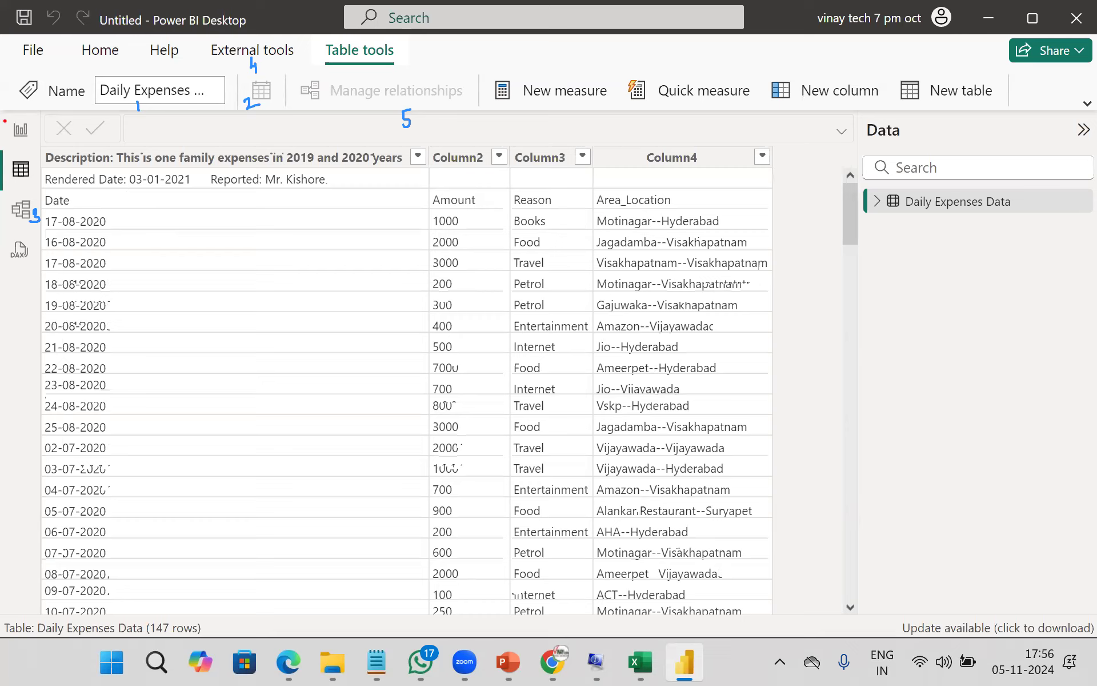
pyautogui.moveTo(109, 192); pyautogui.dragTo(116, 261)
pyautogui.moveTo(493, 190); pyautogui.dragTo(493, 253)
pyautogui.moveTo(588, 194); pyautogui.dragTo(588, 281)
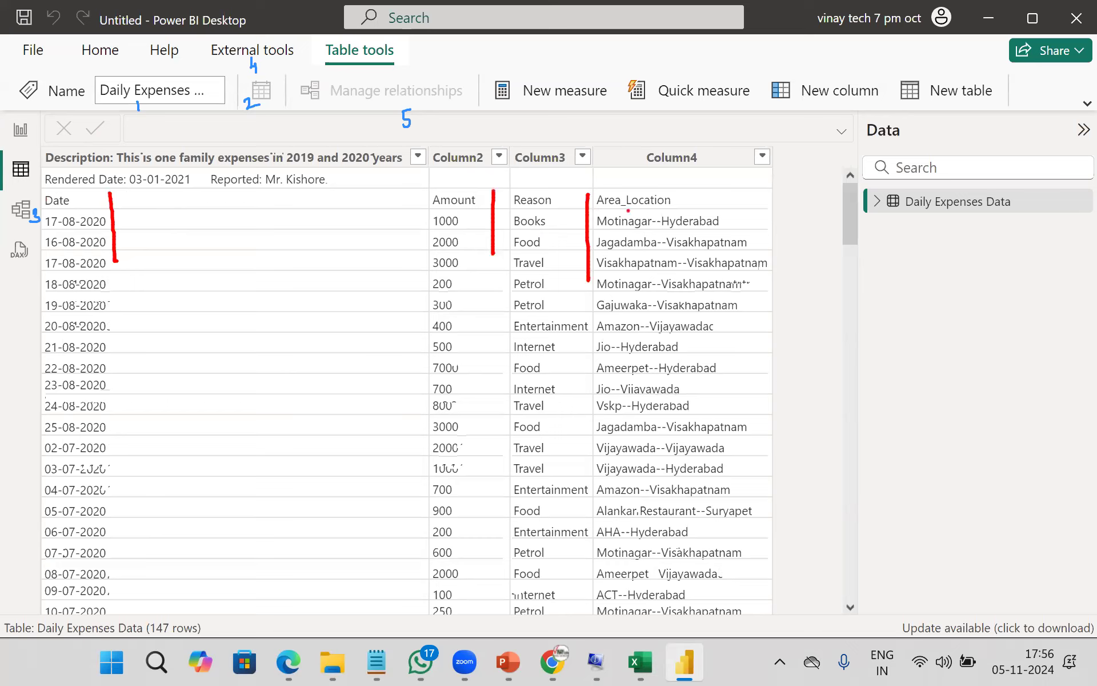
pyautogui.moveTo(618, 183)
pyautogui.mouseDown()
pyautogui.moveTo(646, 220)
pyautogui.moveTo(671, 303)
pyautogui.moveTo(659, 417)
pyautogui.mouseUp()
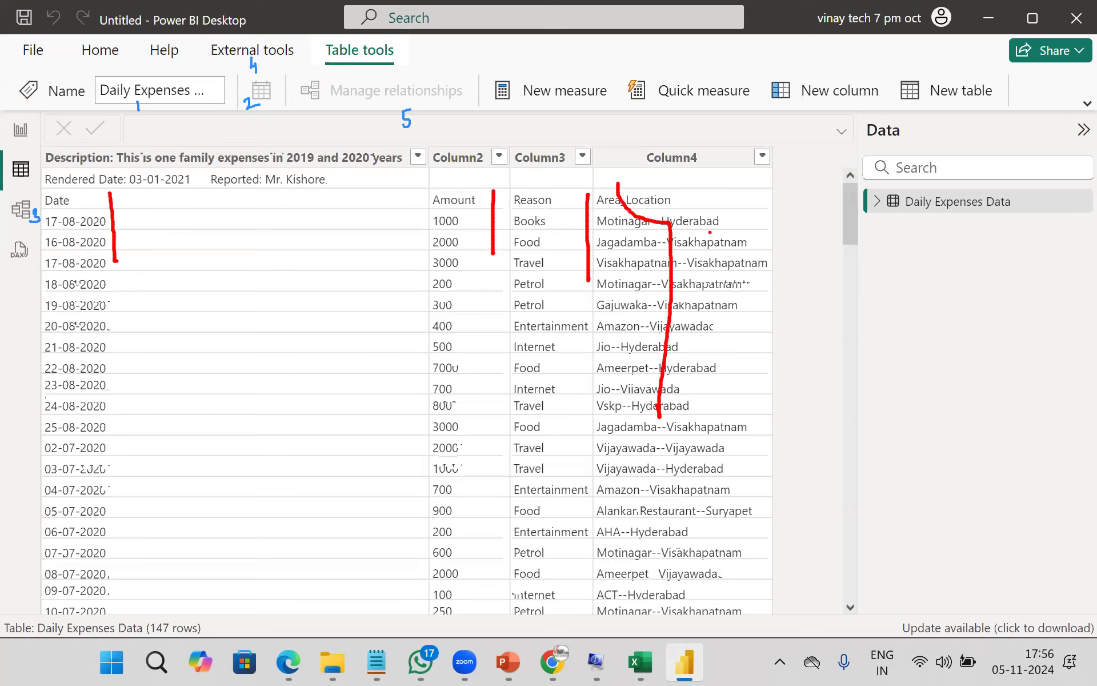
# - Cross out the Rendered Date row as 1, arrow the Date row up to the headers as 2, mark Area_Location 3, and clear the red ink
pyautogui.moveTo(59, 175)
pyautogui.mouseDown()
pyautogui.moveTo(84, 186)
pyautogui.moveTo(62, 190)
pyautogui.moveTo(116, 177)
pyautogui.moveTo(117, 157)
pyautogui.mouseUp()
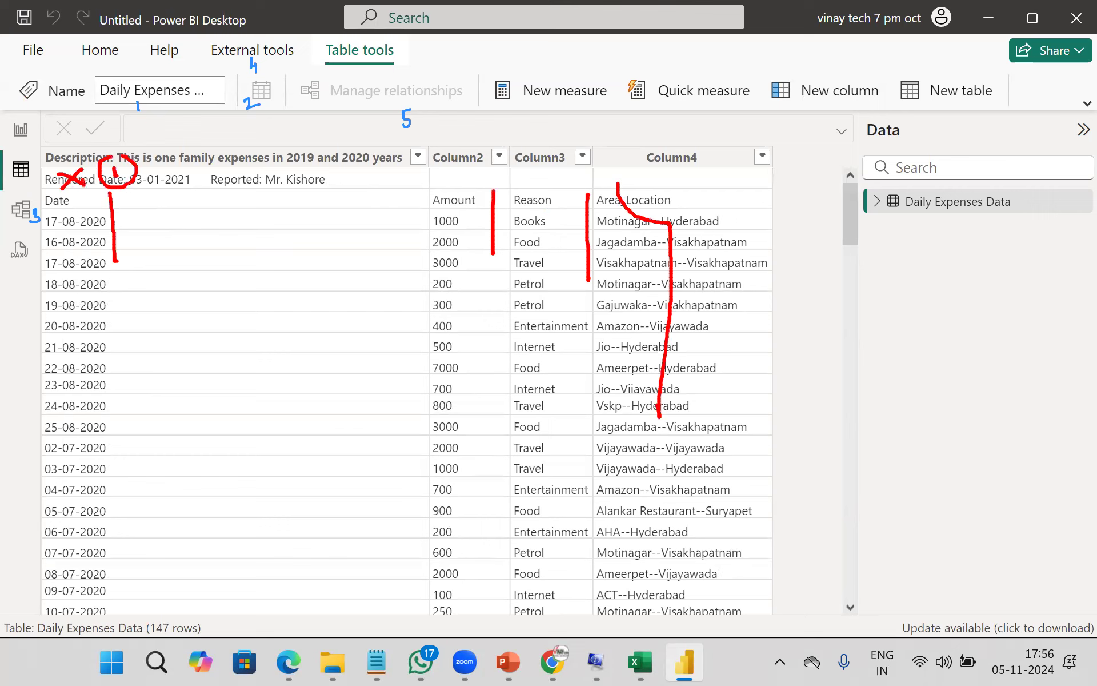
pyautogui.moveTo(57, 202)
pyautogui.mouseDown()
pyautogui.moveTo(25, 117)
pyautogui.moveTo(67, 144)
pyautogui.moveTo(117, 106)
pyautogui.mouseUp()
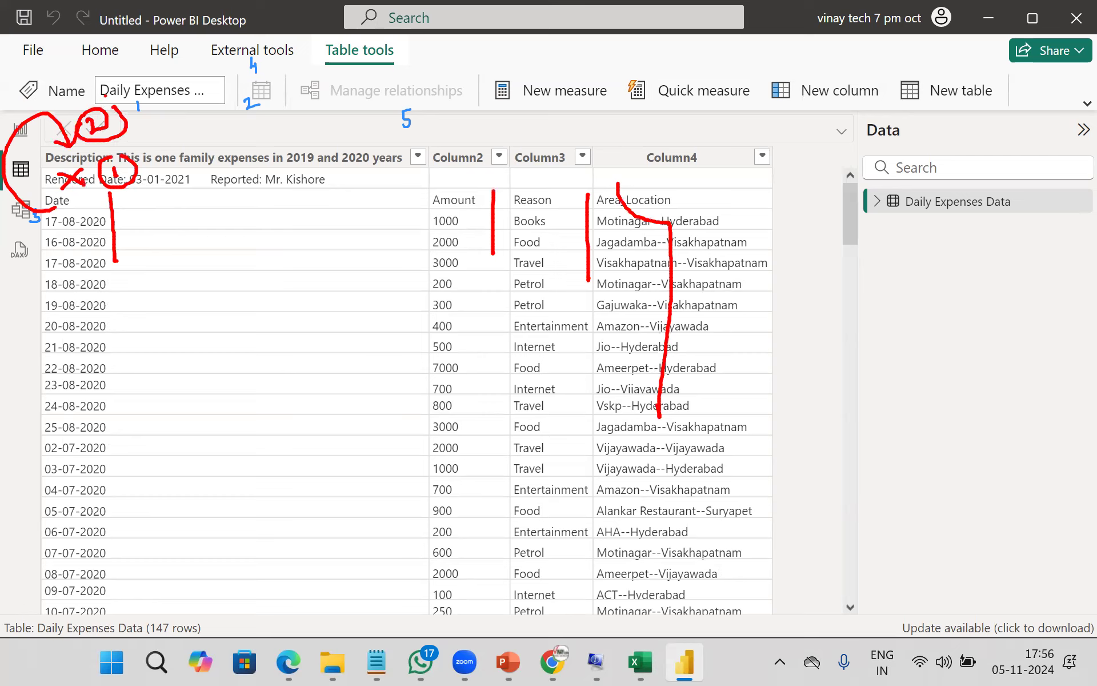
pyautogui.moveTo(656, 177)
pyautogui.mouseDown()
pyautogui.moveTo(657, 199)
pyautogui.moveTo(689, 170)
pyautogui.mouseUp()
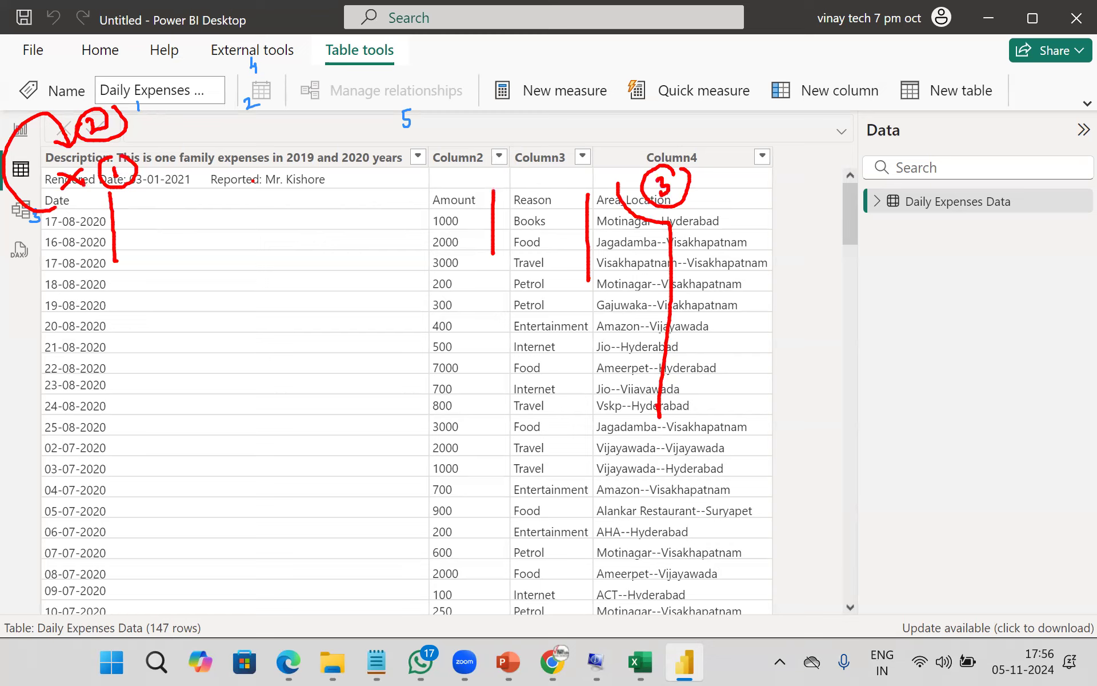
pyautogui.press('Escape')
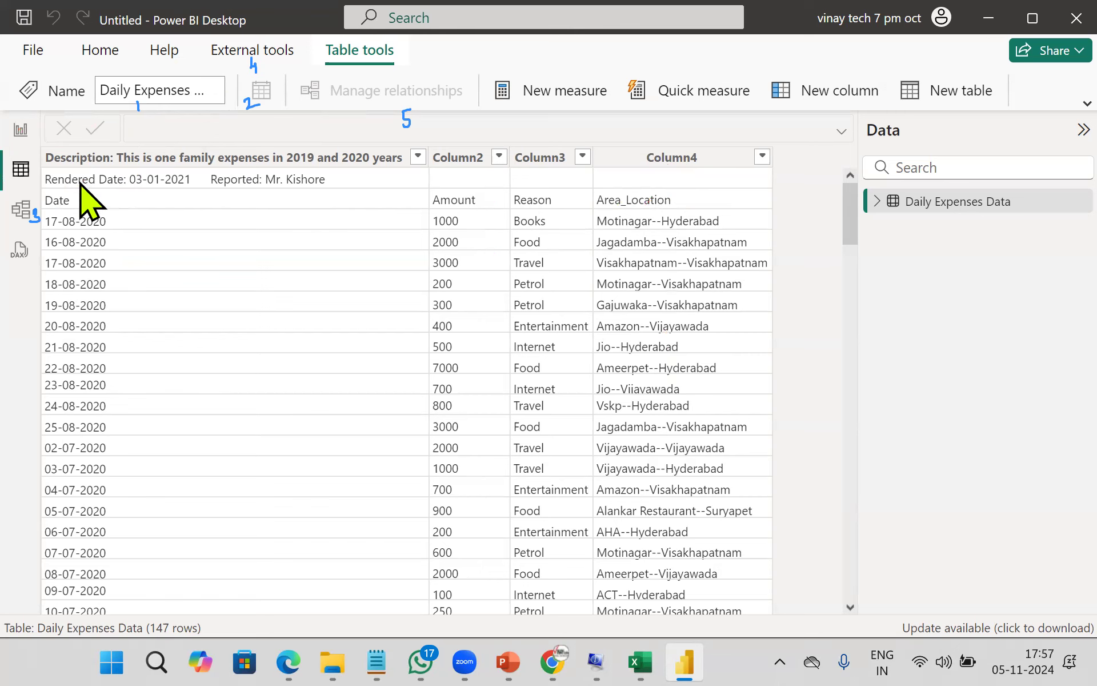
# - Return to Report view, open the Daily Expenses Data query in Power Query Editor and look across its columns
pyautogui.click(25, 134)
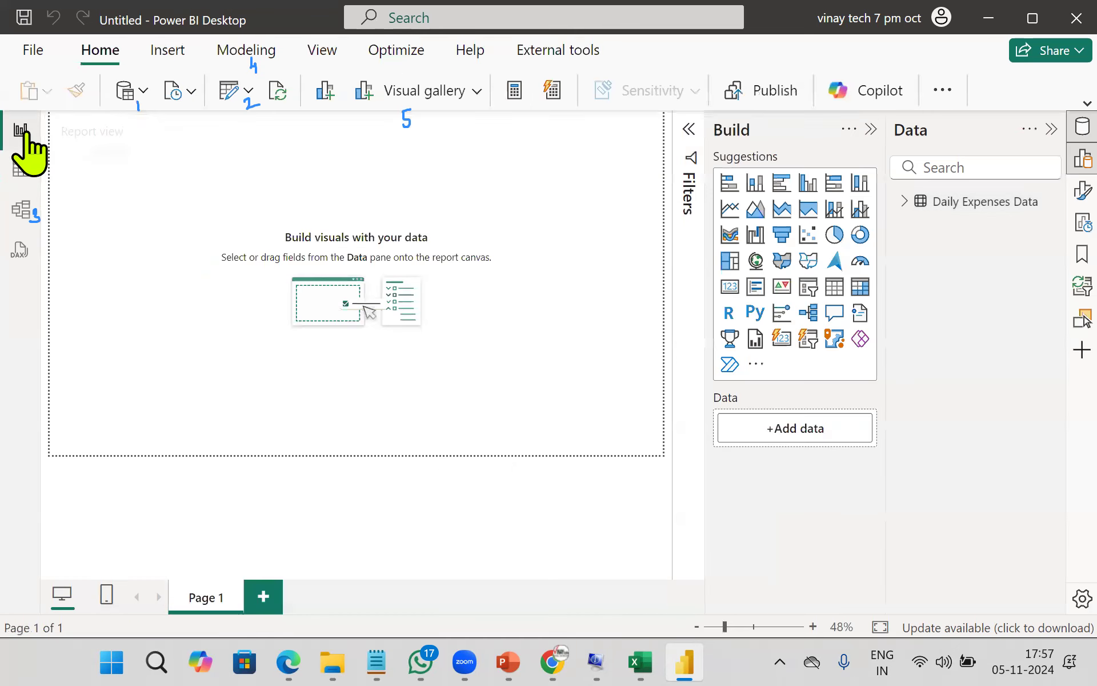
pyautogui.click(250, 94)
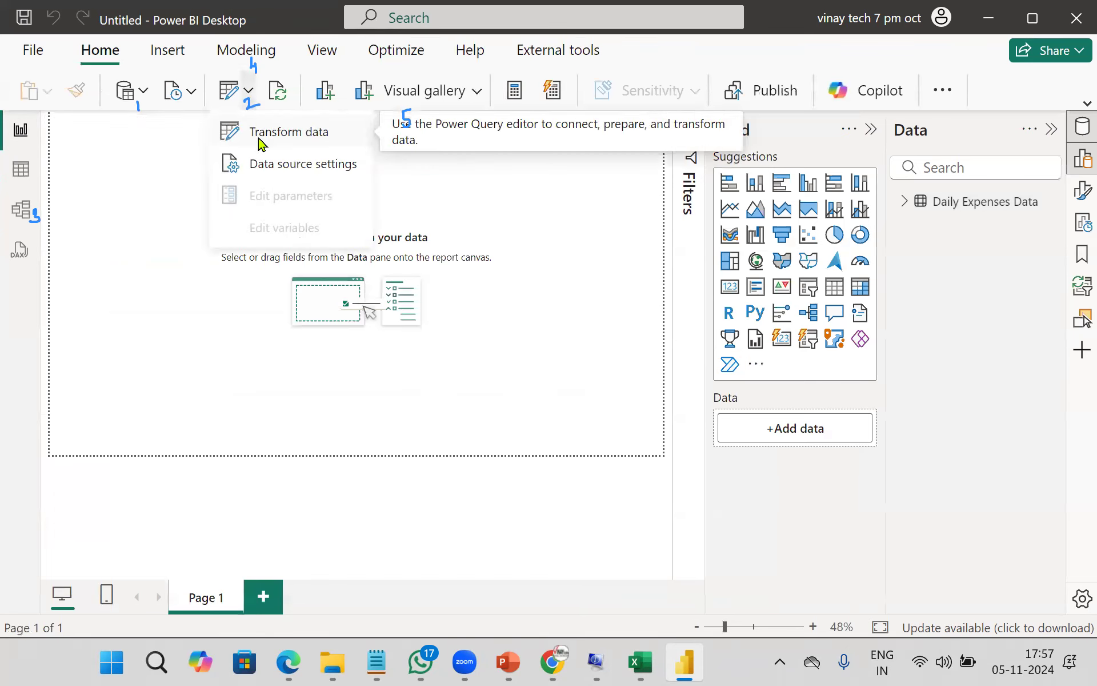
pyautogui.click(262, 143)
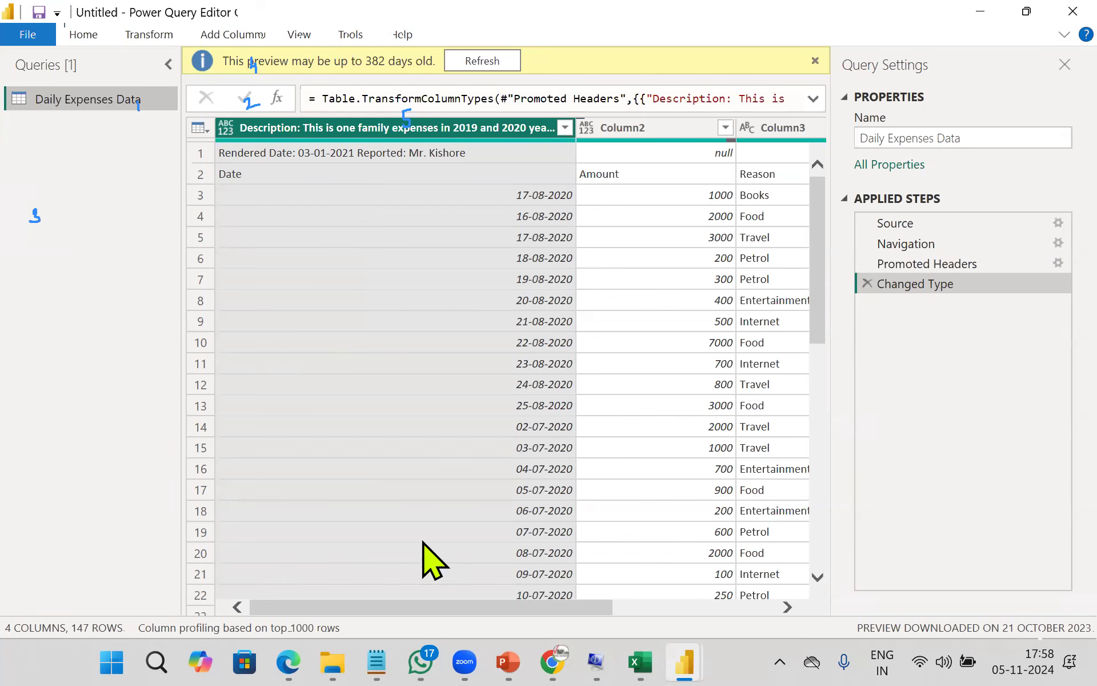
pyautogui.moveTo(514, 608); pyautogui.dragTo(691, 380)
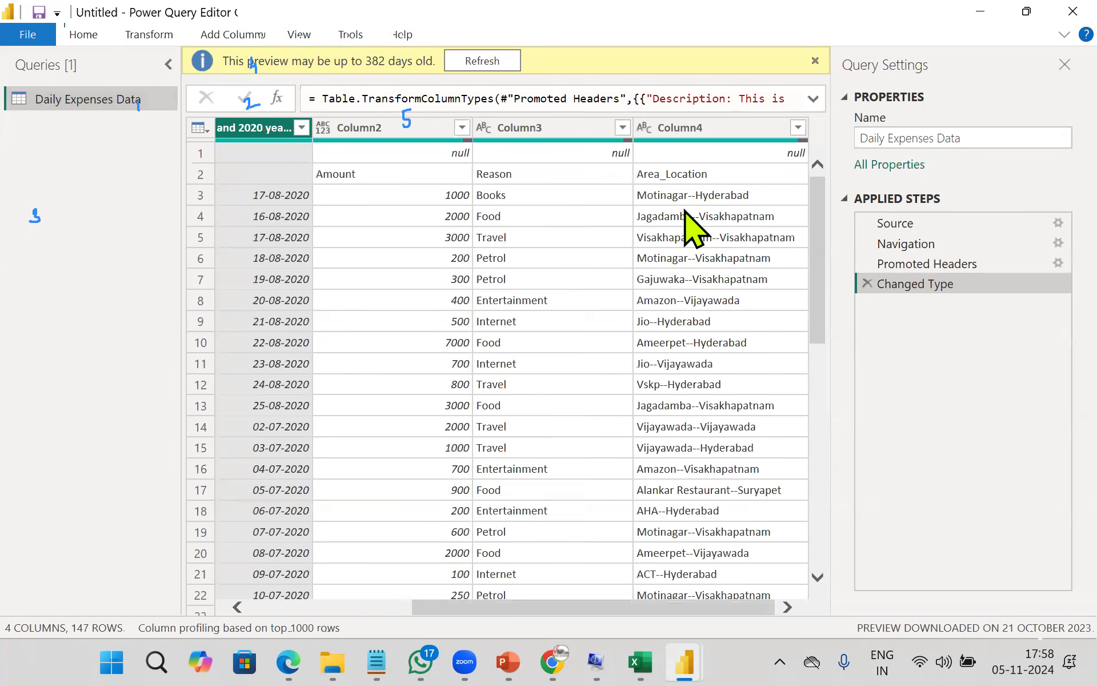
pyautogui.moveTo(562, 609); pyautogui.dragTo(301, 563)
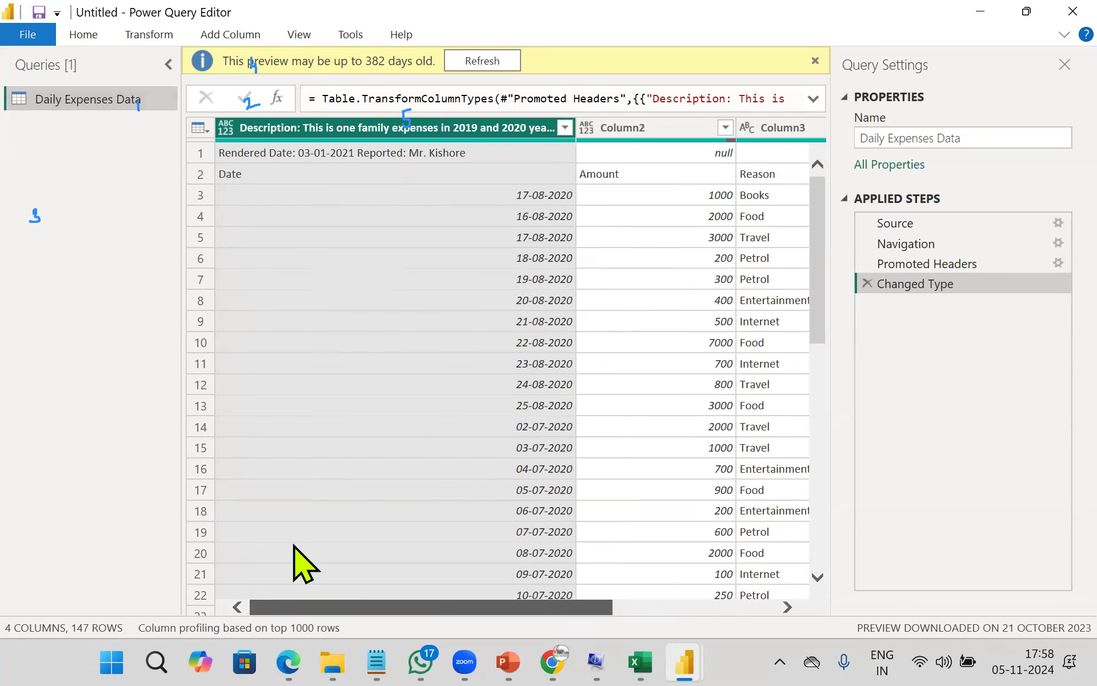
# - Remove 1 top row from the Daily Expenses Data query and use the first row as headers
pyautogui.click(199, 128)
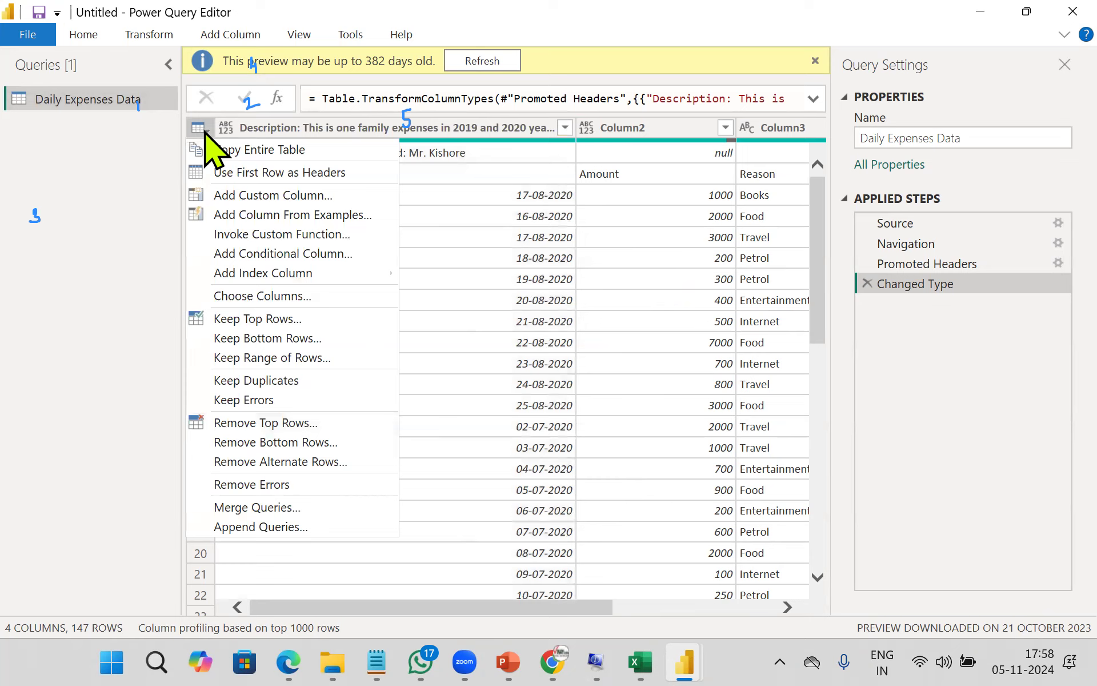
pyautogui.click(282, 426)
pyautogui.write('1')
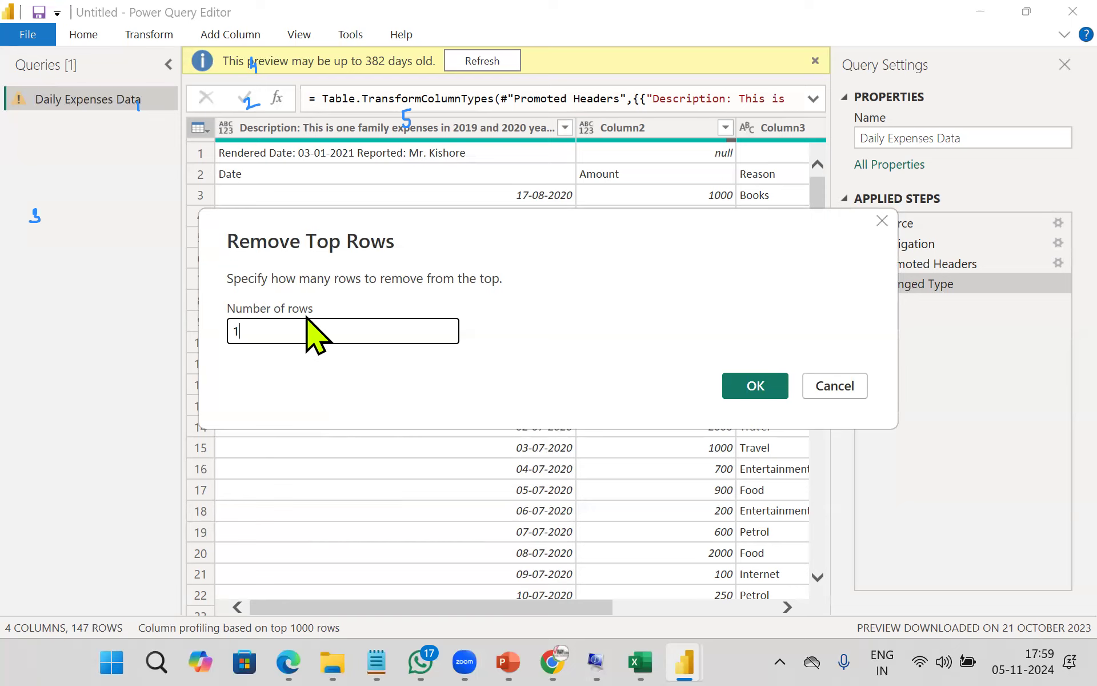
pyautogui.click(753, 385)
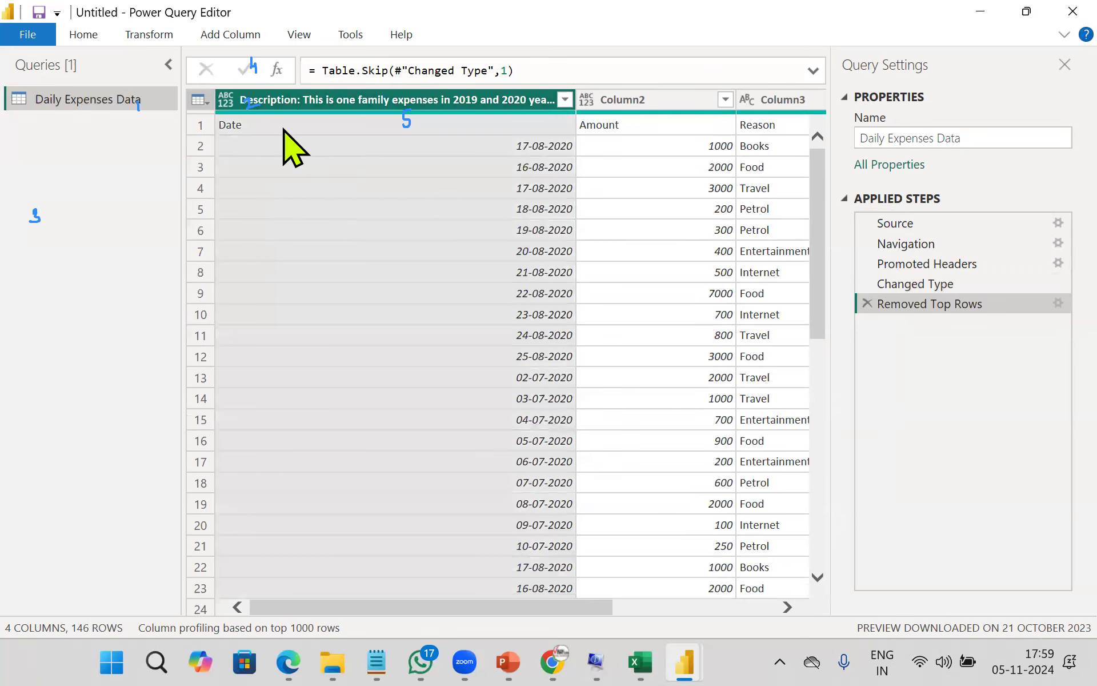
pyautogui.click(199, 100)
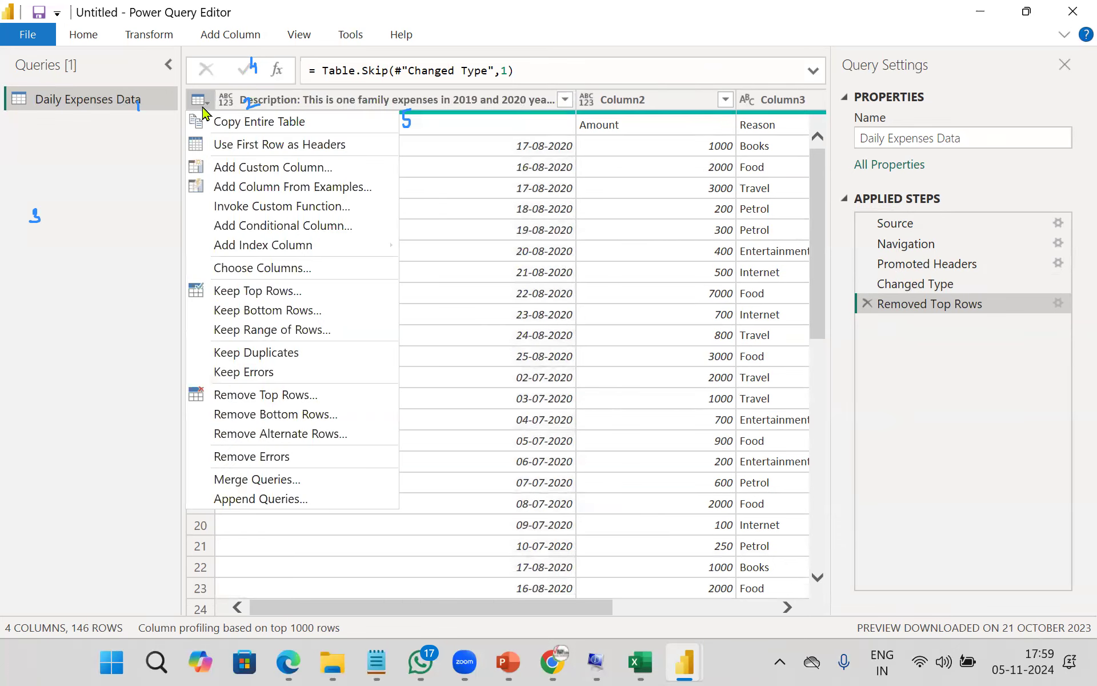
pyautogui.click(247, 152)
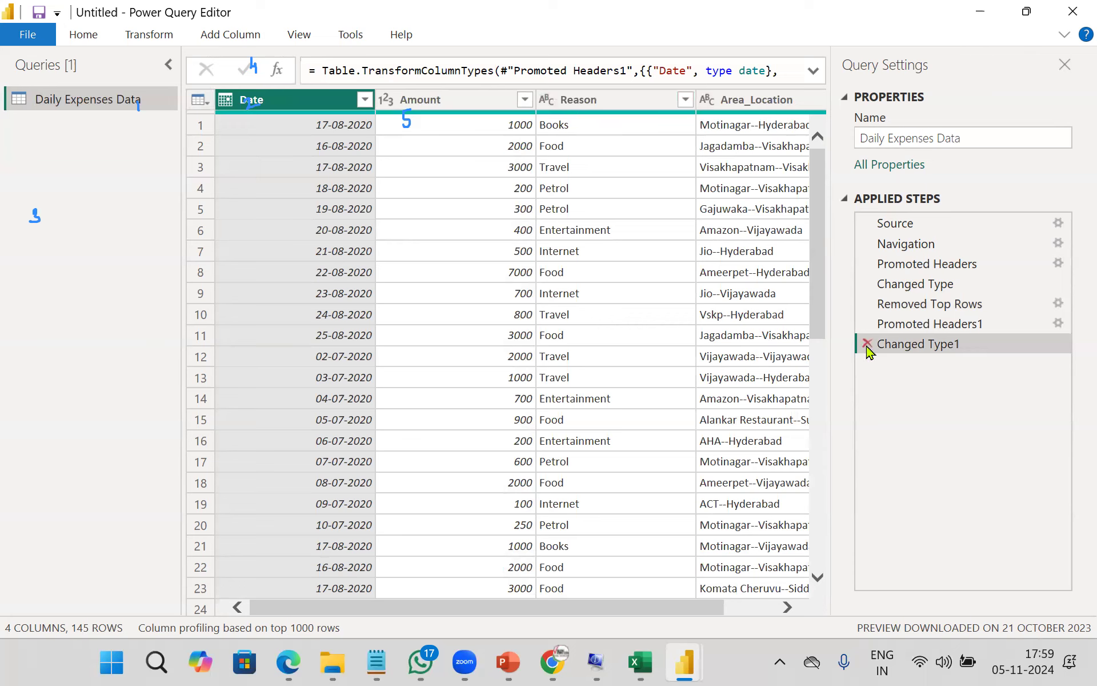
# - Delete the applied steps Changed Type1, Promoted Headers1 and Removed Top Rows
pyautogui.click(870, 325)
pyautogui.click(867, 323)
pyautogui.click(866, 303)
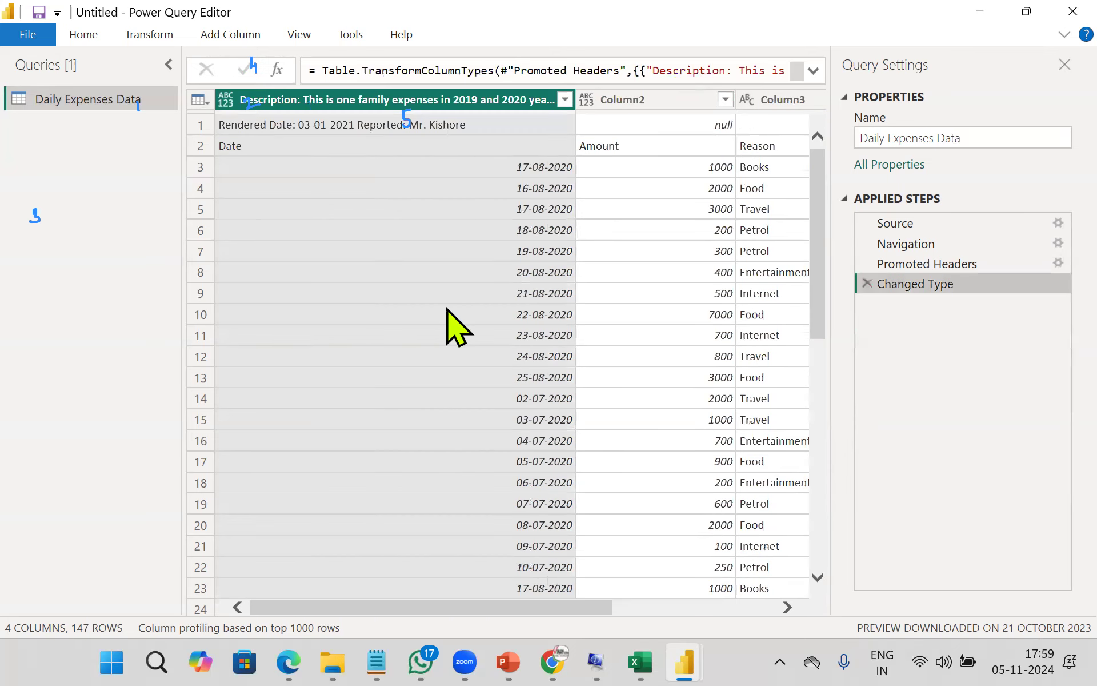
# - Repeat the cleanup of the query by removing 1 top row and promoting the Date, Amount, Reason and Area_Location row to headers
pyautogui.click(198, 101)
pyautogui.click(251, 395)
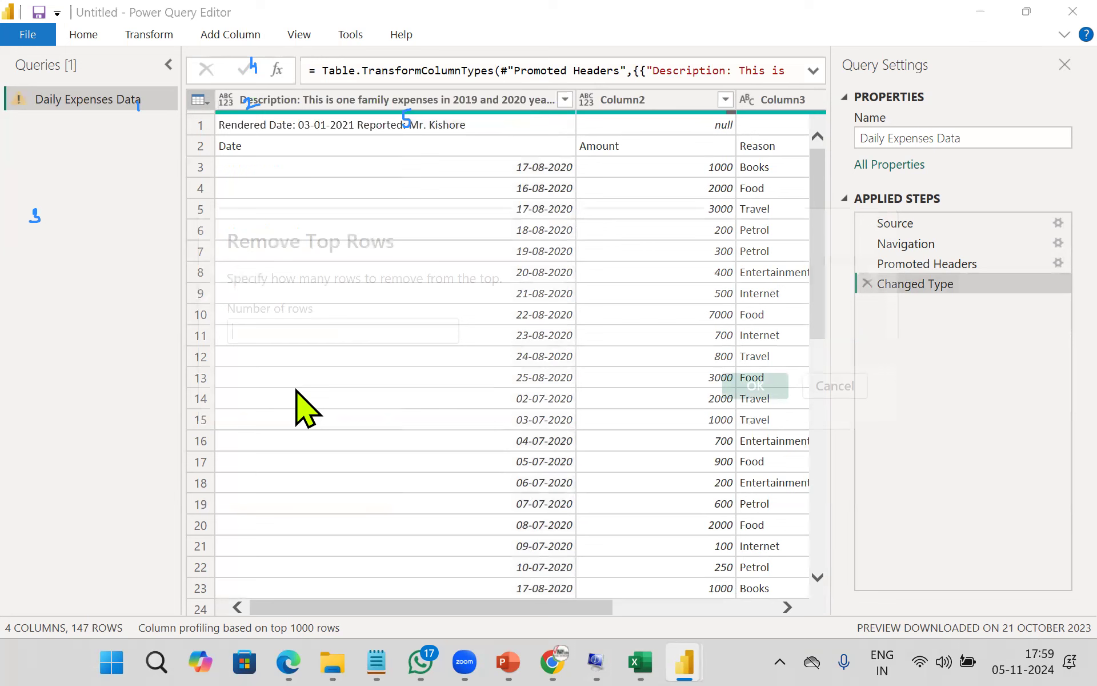
pyautogui.write('1')
pyautogui.click(763, 386)
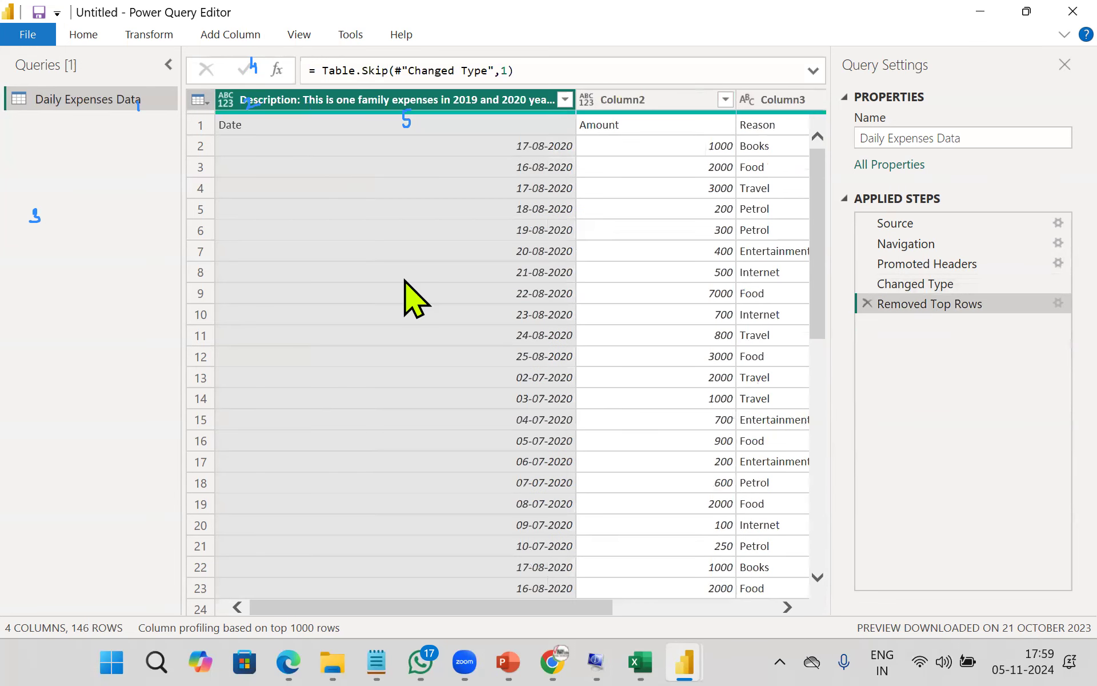
pyautogui.click(203, 101)
pyautogui.click(250, 150)
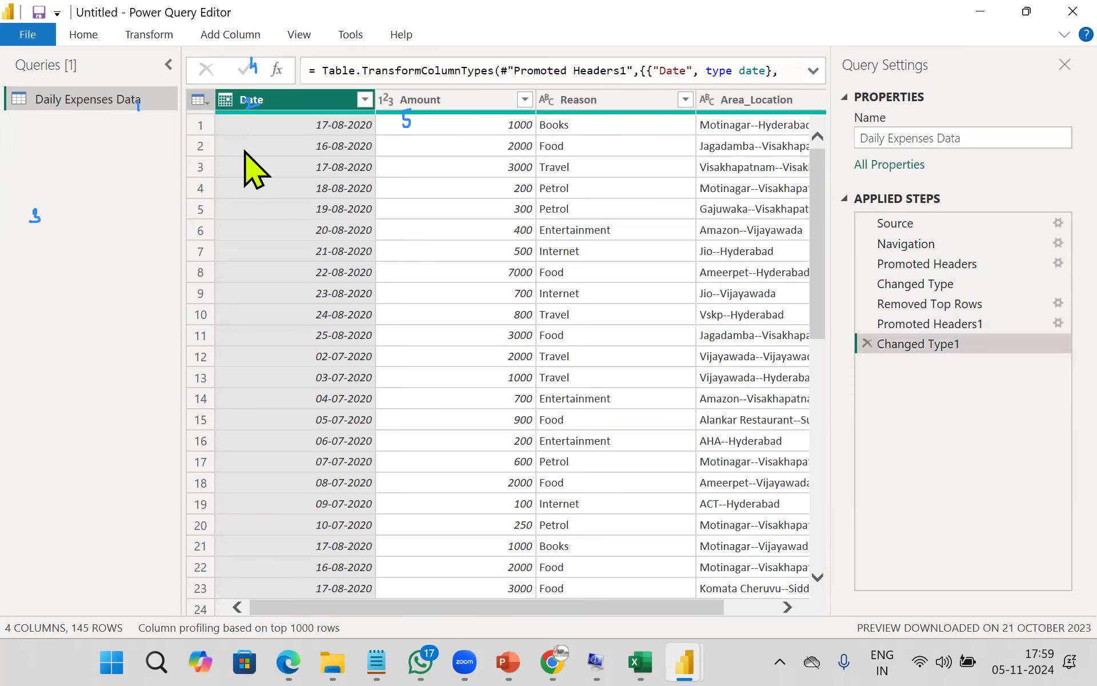
# - Split the Area_Location column by the custom delimiter "--" at each occurrence
pyautogui.moveTo(638, 608); pyautogui.dragTo(747, 608)
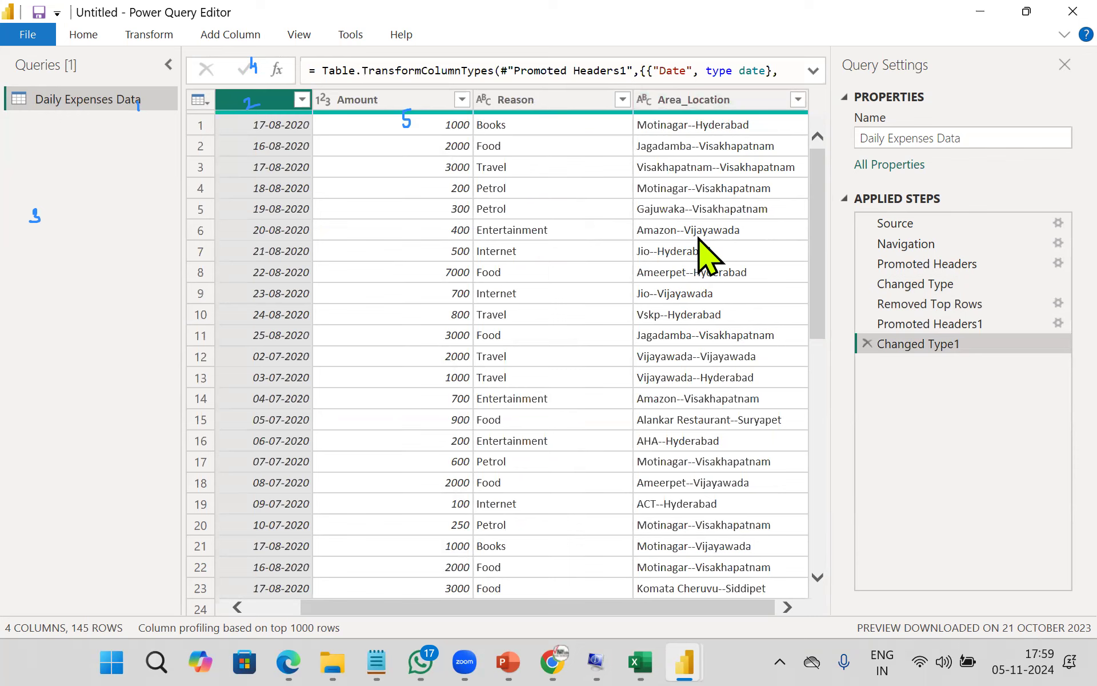
pyautogui.click(683, 101)
pyautogui.rightClick(683, 100)
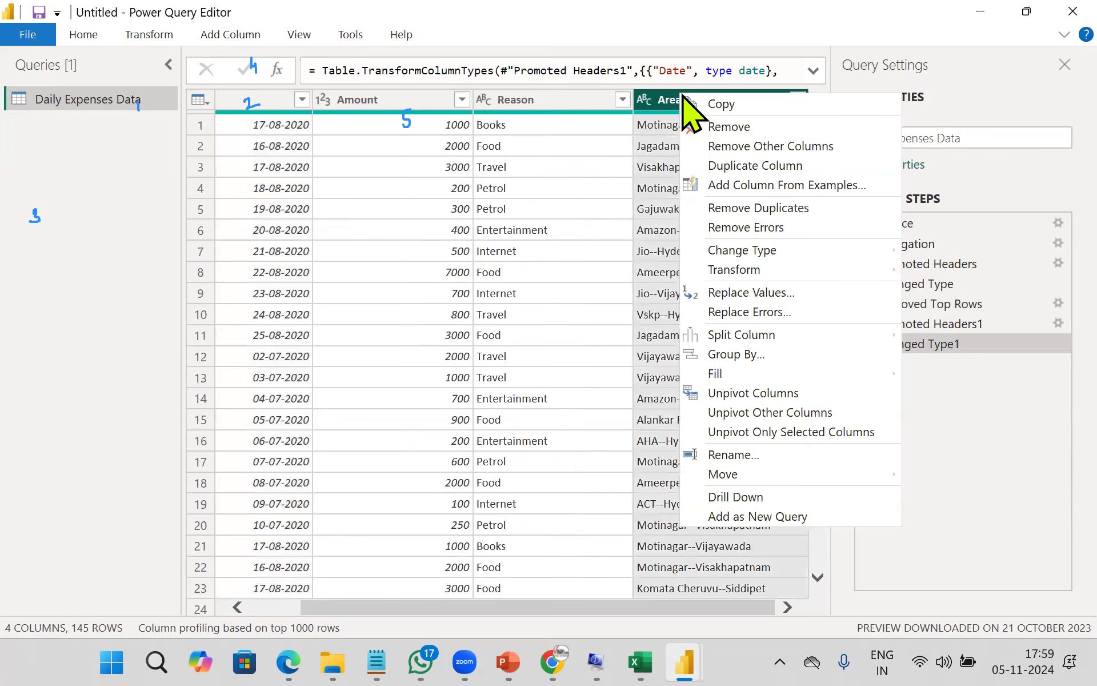
pyautogui.moveTo(737, 337)
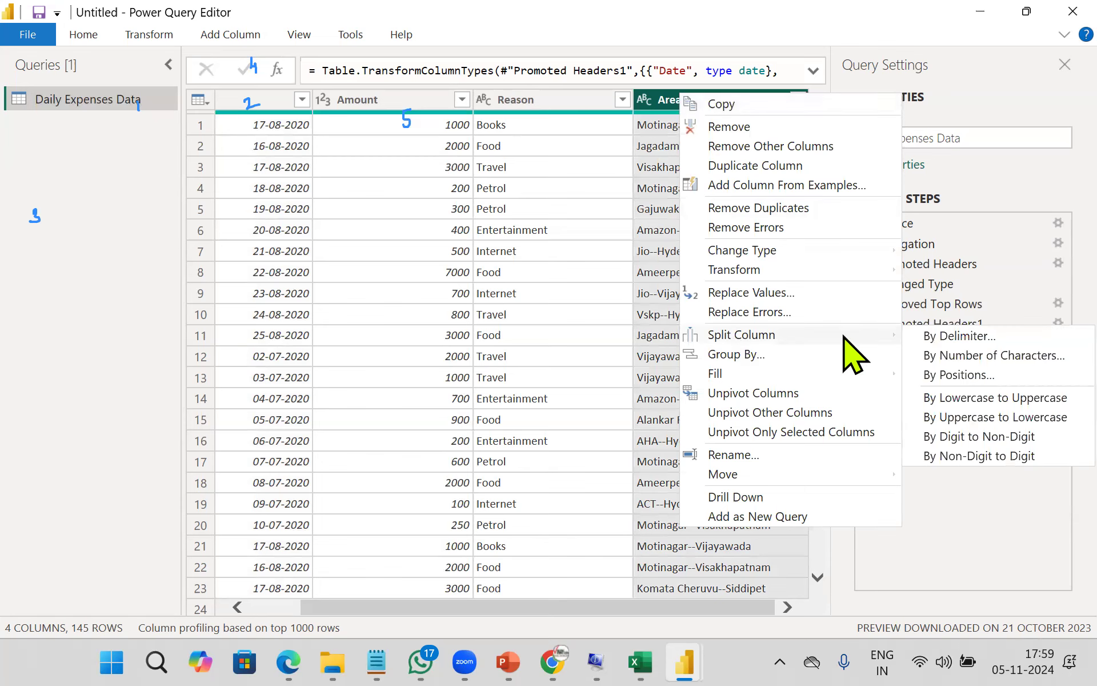
pyautogui.click(961, 338)
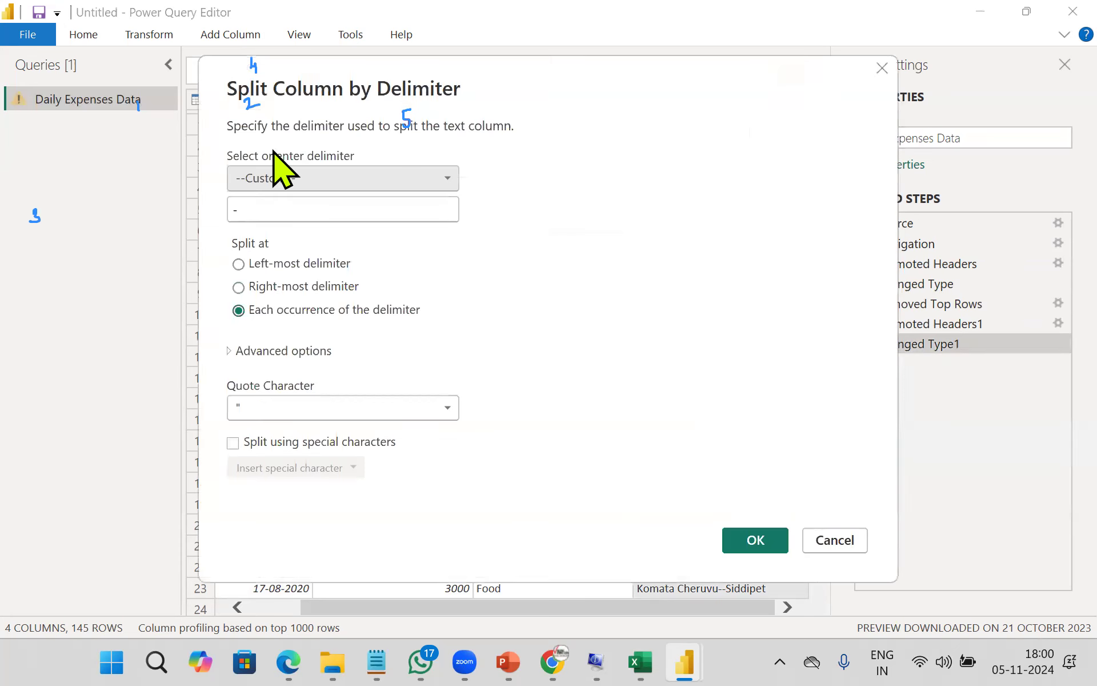
pyautogui.click(252, 209)
pyautogui.write('-')
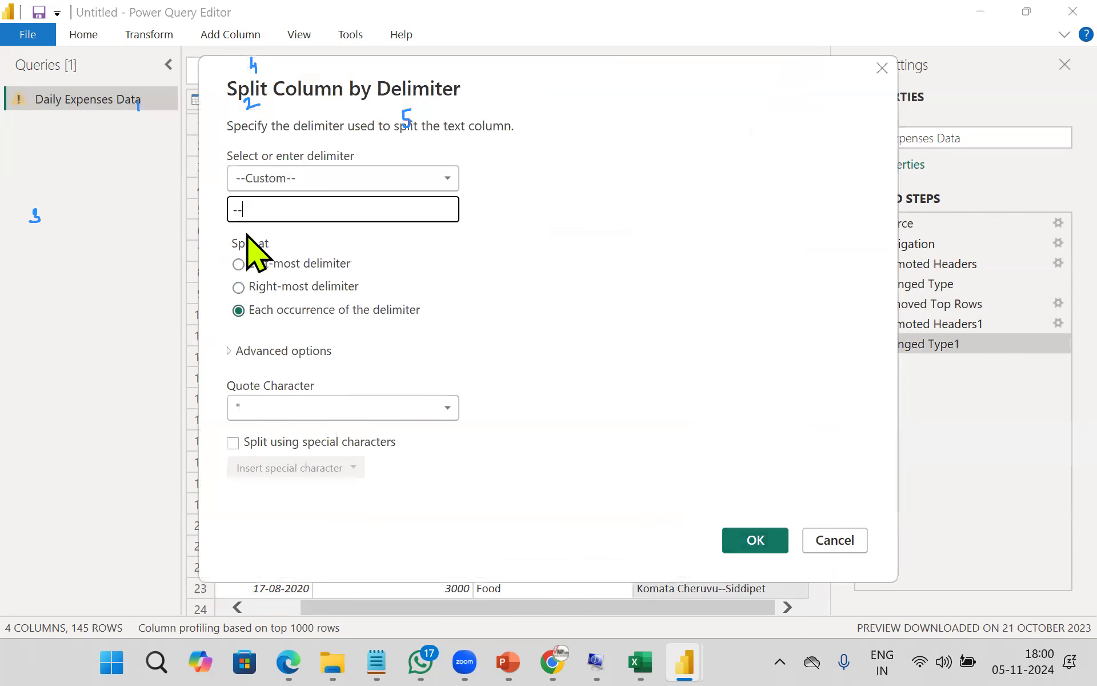
pyautogui.click(779, 536)
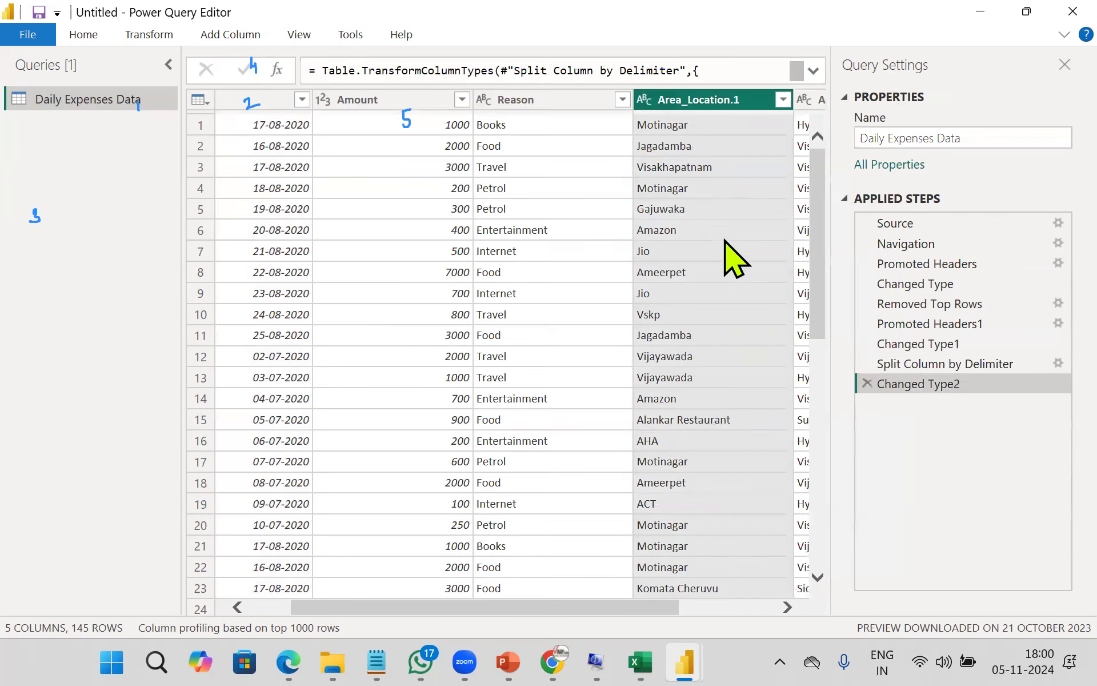
# - Rename the two split columns, Area_Location.1 to Area and Area_Location.2 to Location
pyautogui.moveTo(643, 609); pyautogui.dragTo(855, 608)
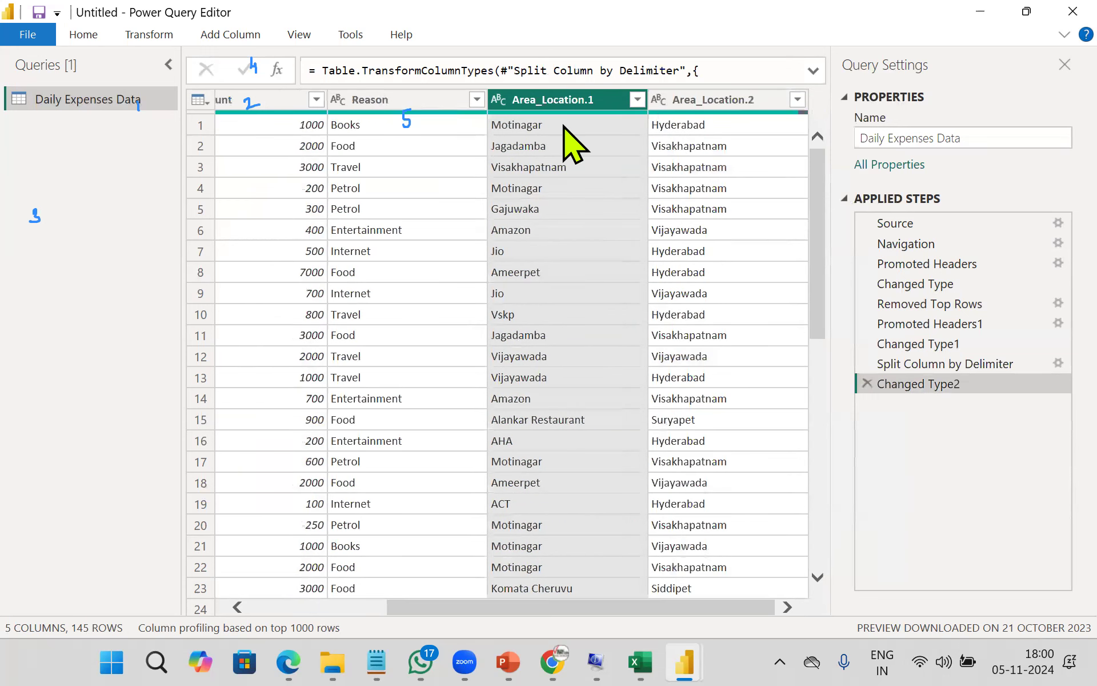
pyautogui.doubleClick(558, 100)
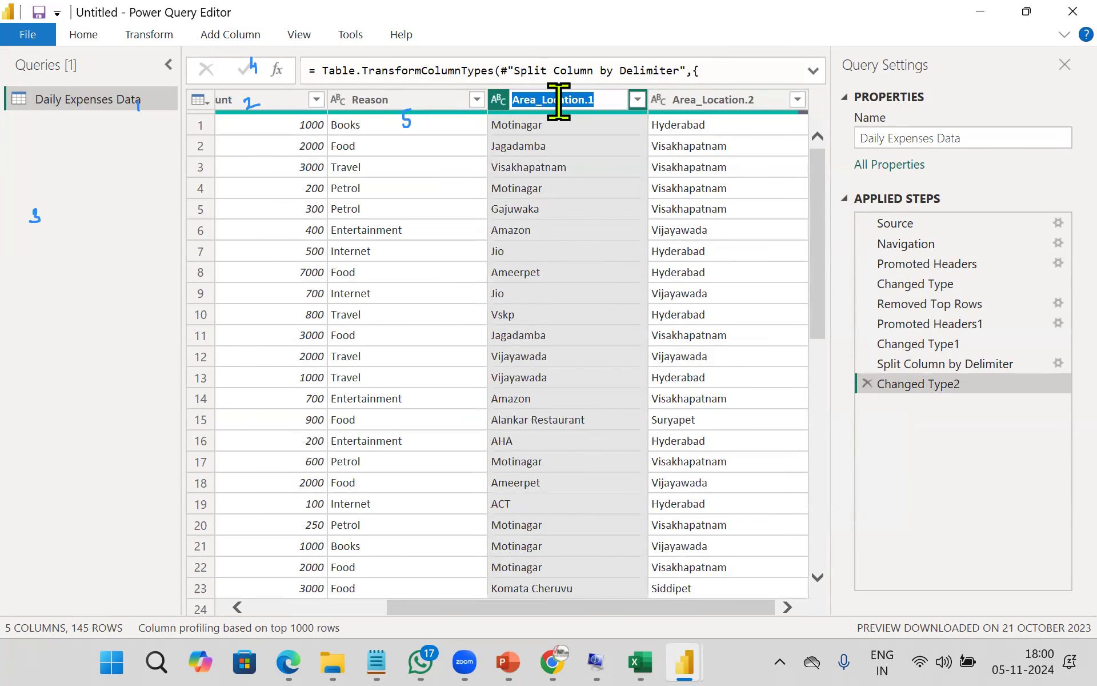
pyautogui.write('Area')
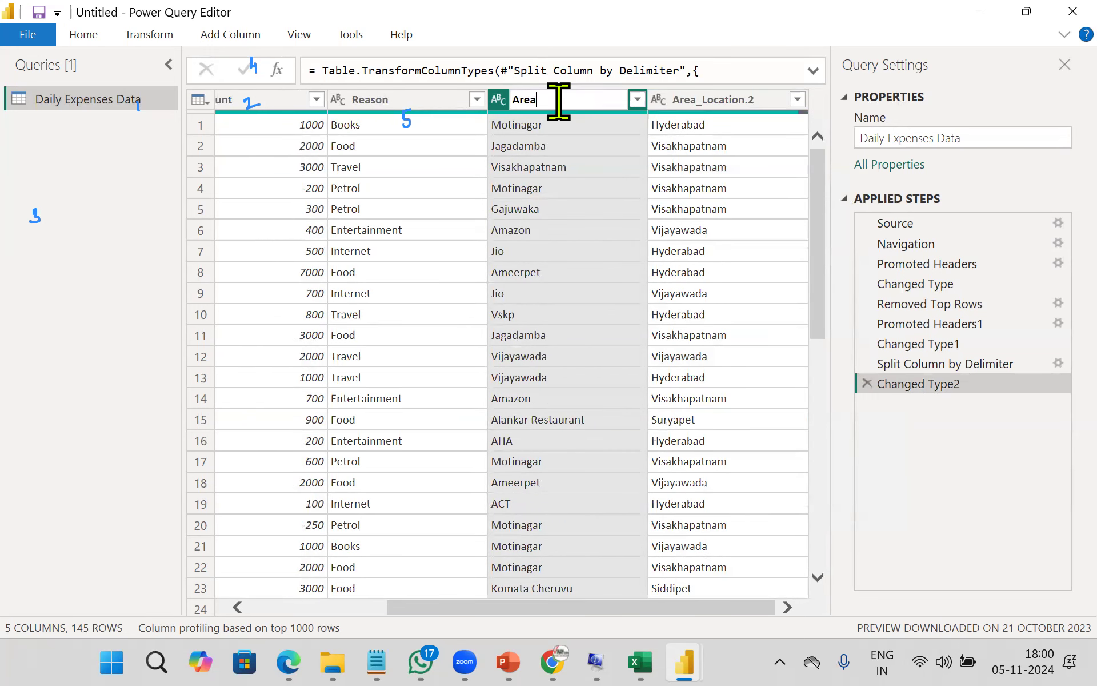
pyautogui.click(738, 100)
pyautogui.doubleClick(738, 100)
pyautogui.write('Loc')
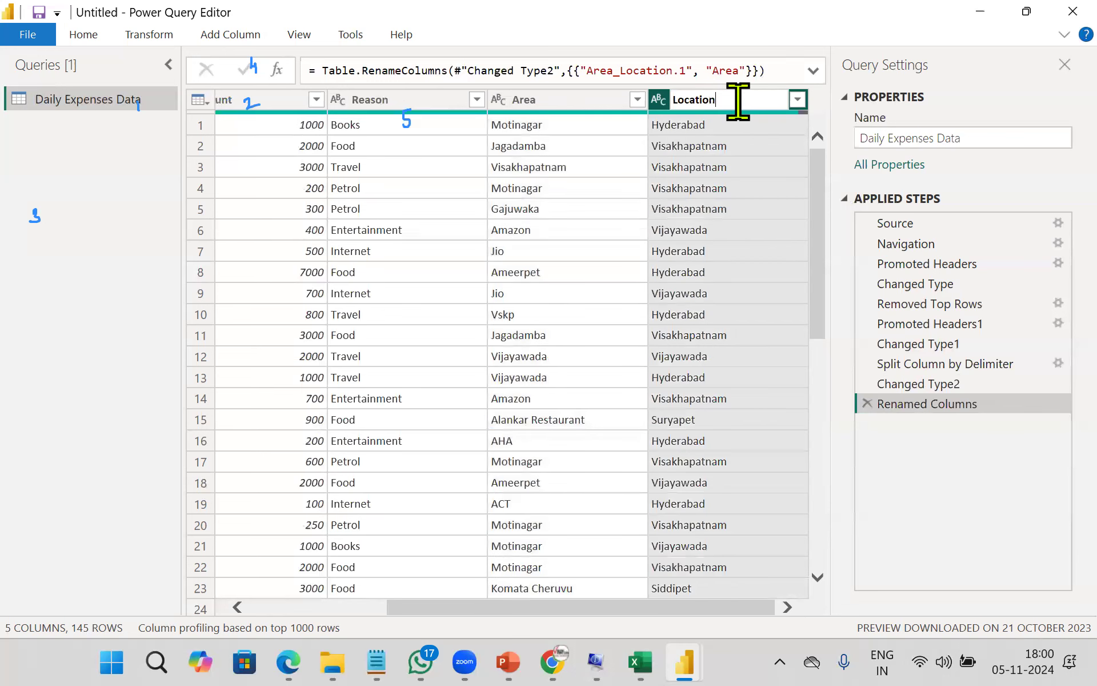
pyautogui.press('Return')
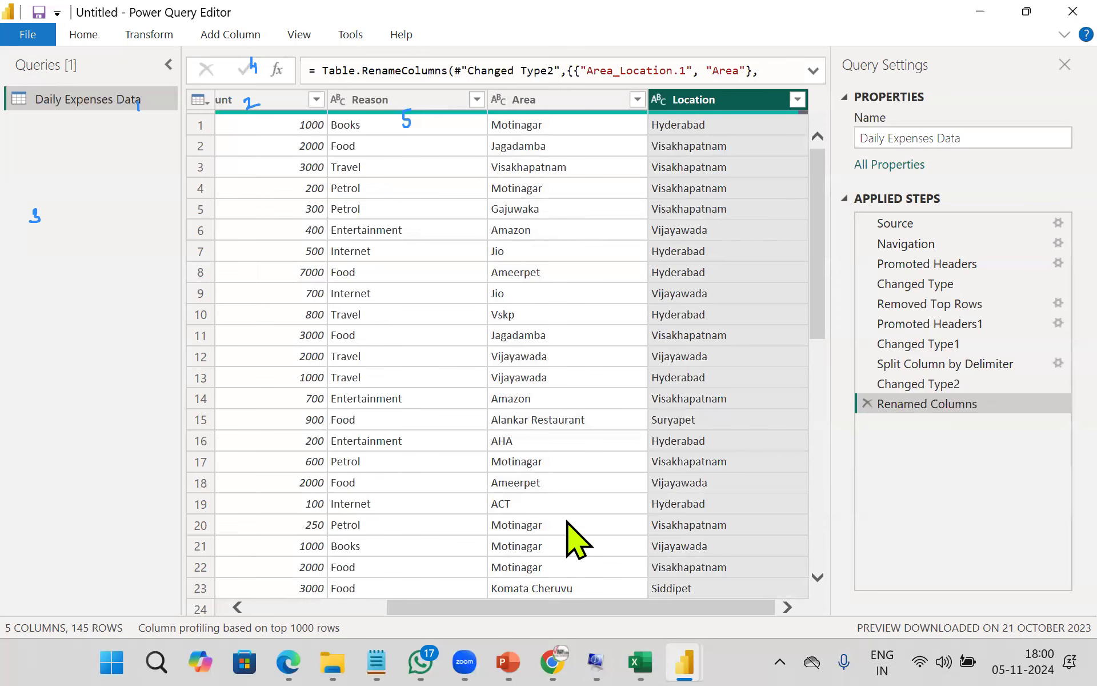
# - Apply the query changes and close Power Query Editor to load the cleaned Daily Expenses Data into the report
pyautogui.hscroll(-3, 557, 605)
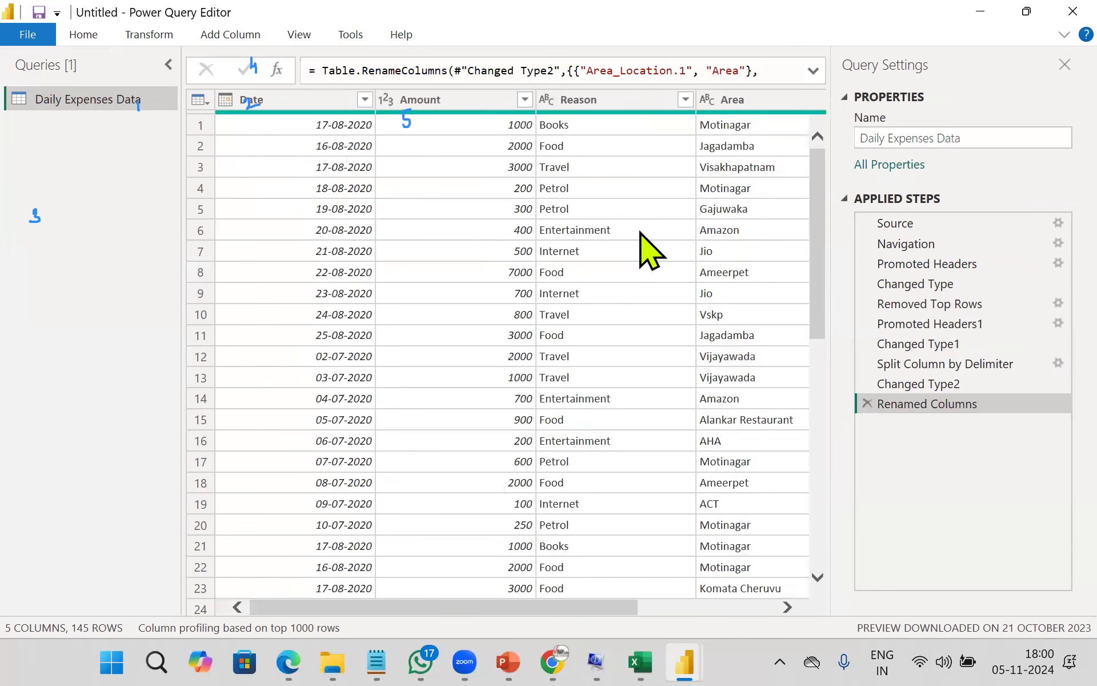
pyautogui.click(84, 35)
pyautogui.click(41, 110)
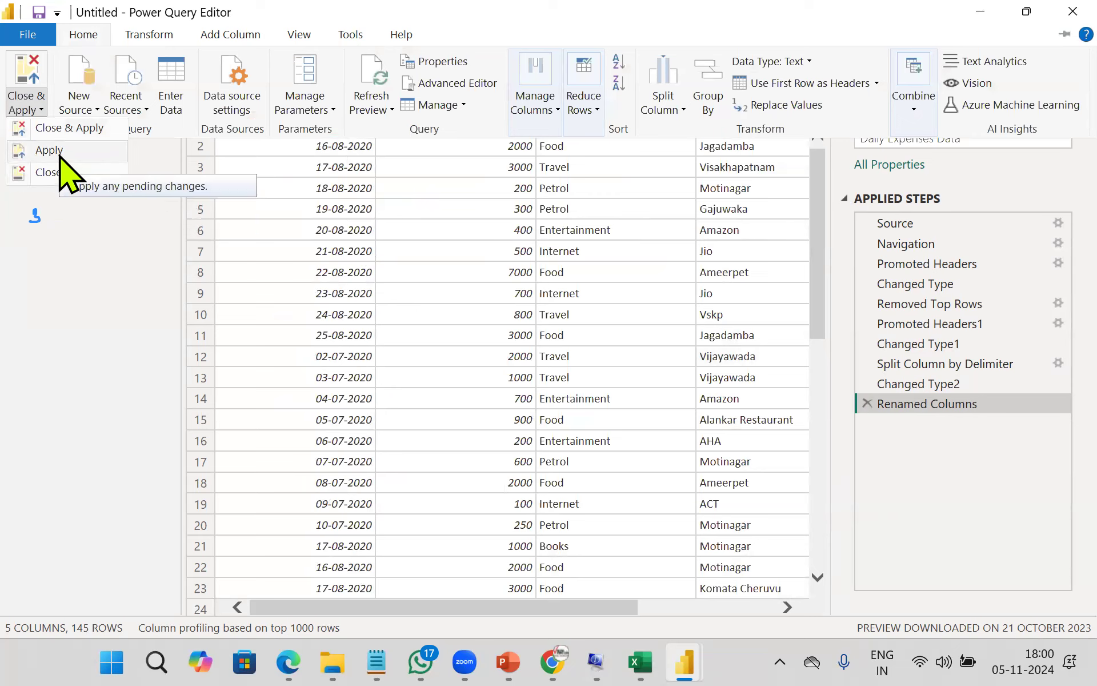
pyautogui.click(91, 130)
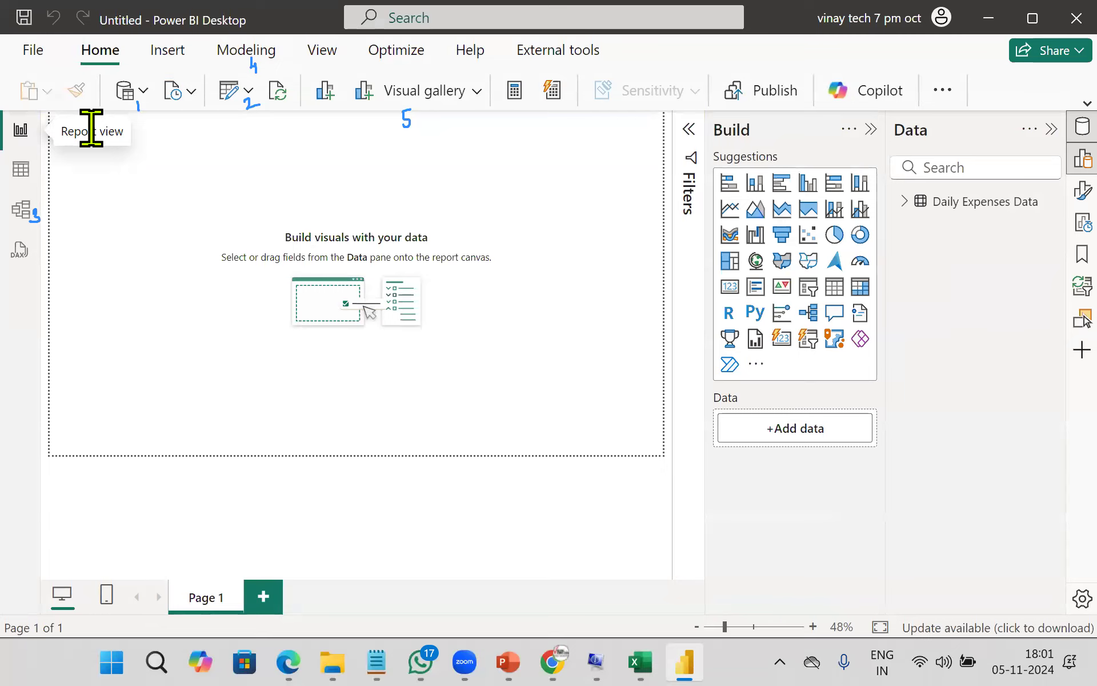
# - Examine the cleaned Daily Expenses Data in Table view and Model view, and return to Report view
pyautogui.click(23, 169)
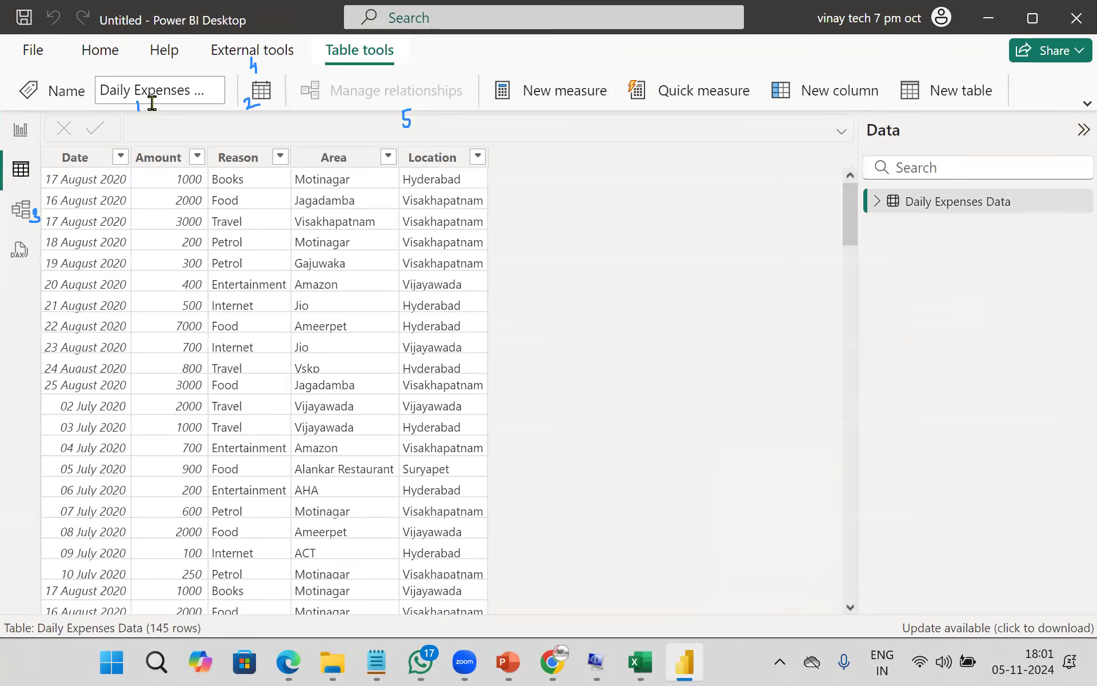
pyautogui.click(21, 210)
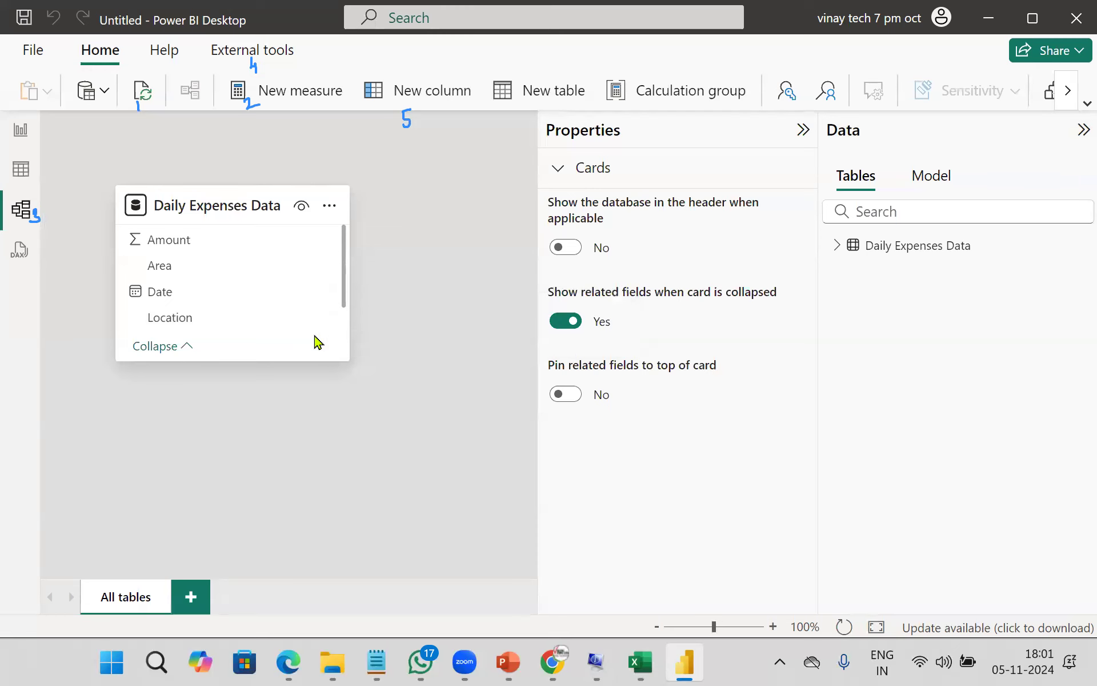
pyautogui.click(21, 131)
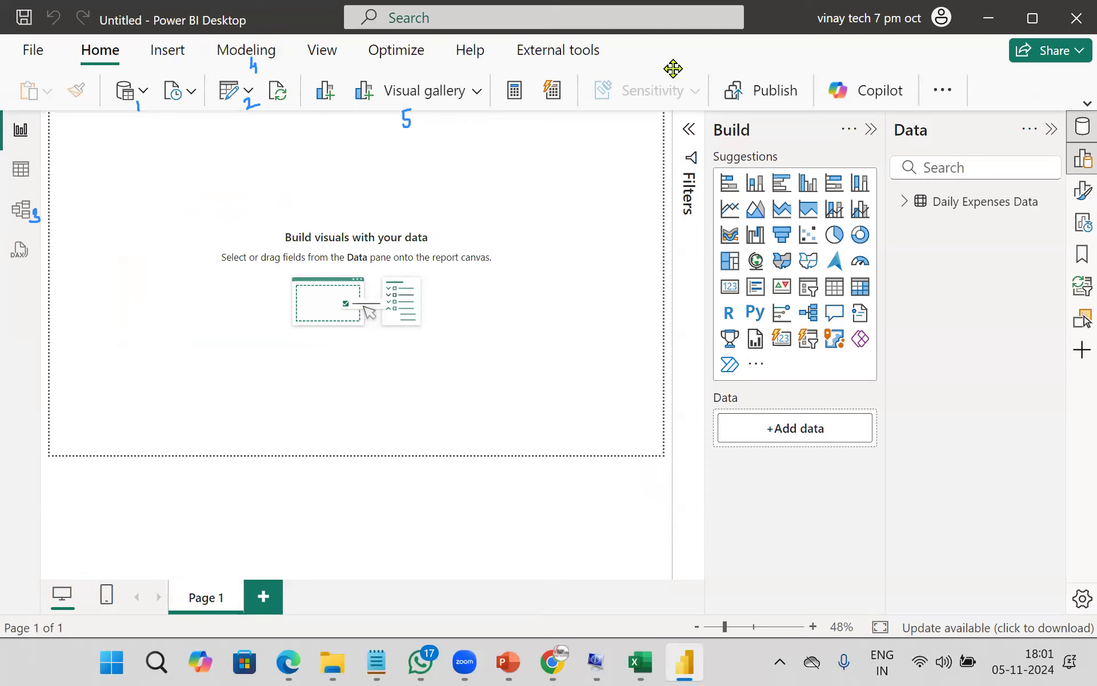
# - Switch to the browser and to the Self Service BI example slide in PowerPoint, and return to Power BI Desktop
pyautogui.click(716, 125)
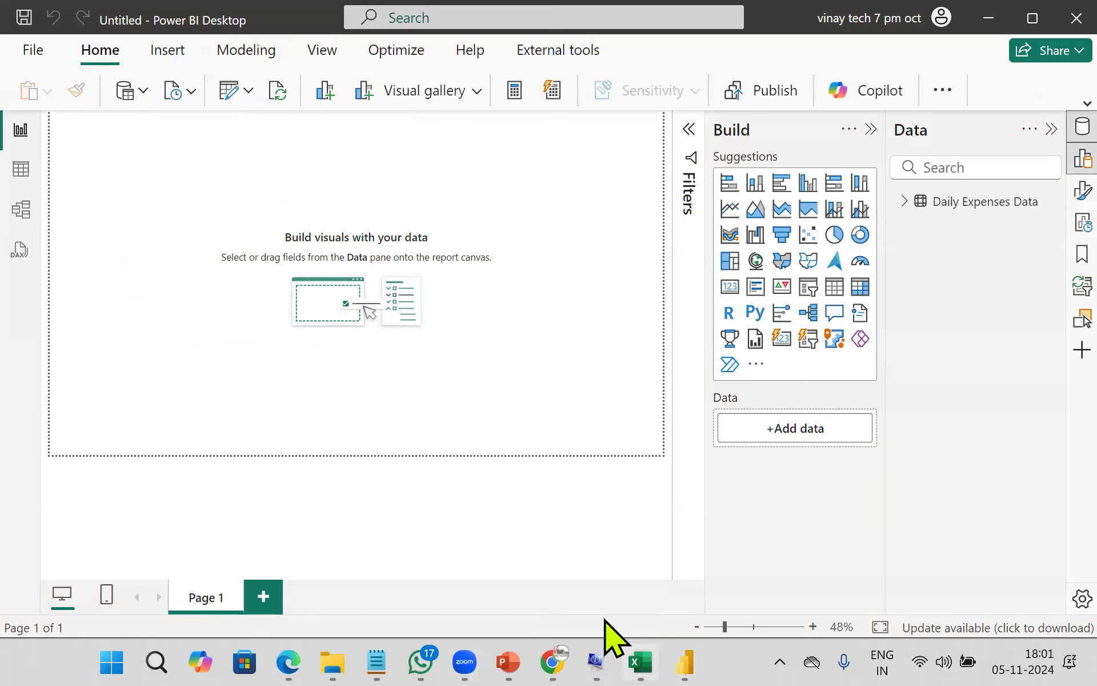
pyautogui.click(551, 657)
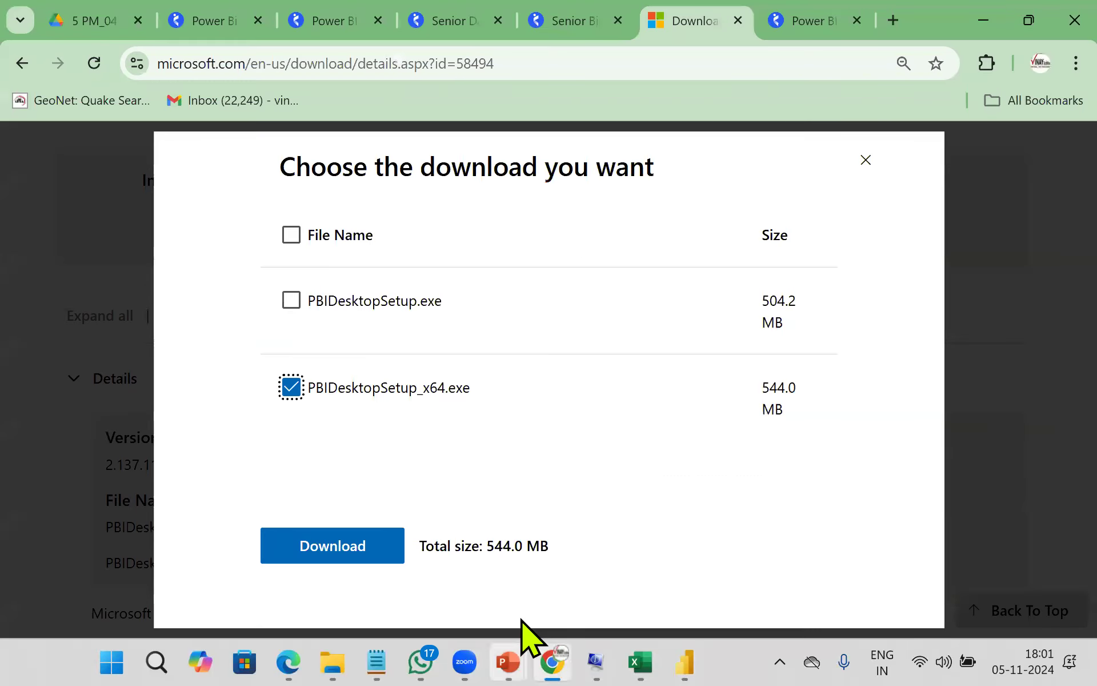
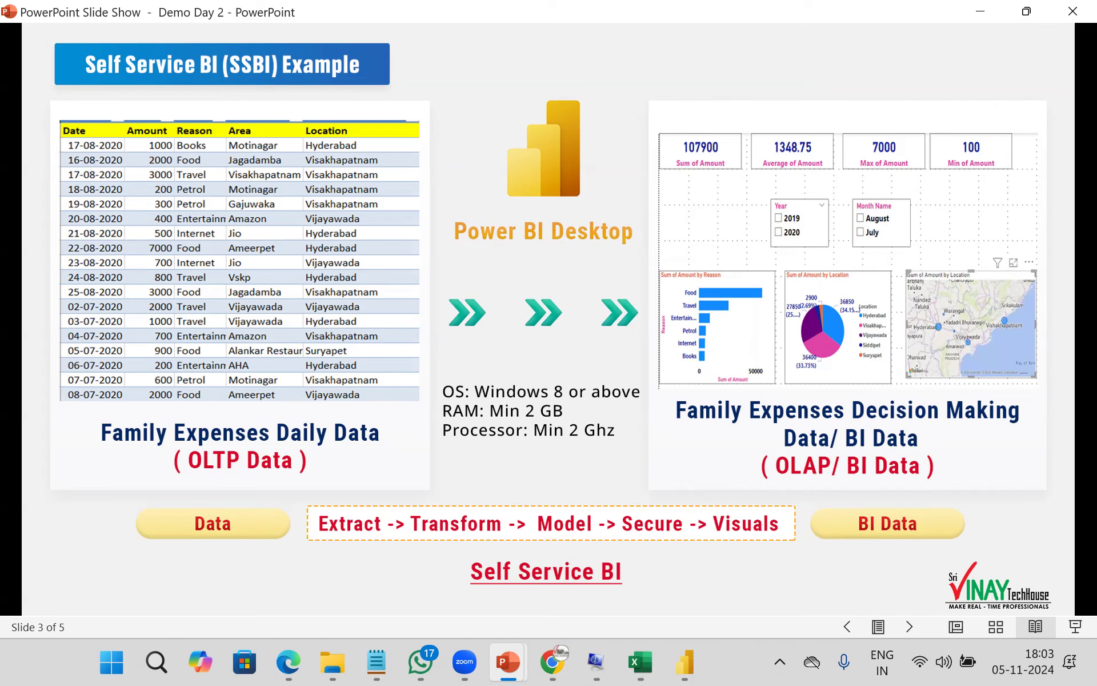
pyautogui.hotkey('alt', 'Tab')
pyautogui.press('Tab')
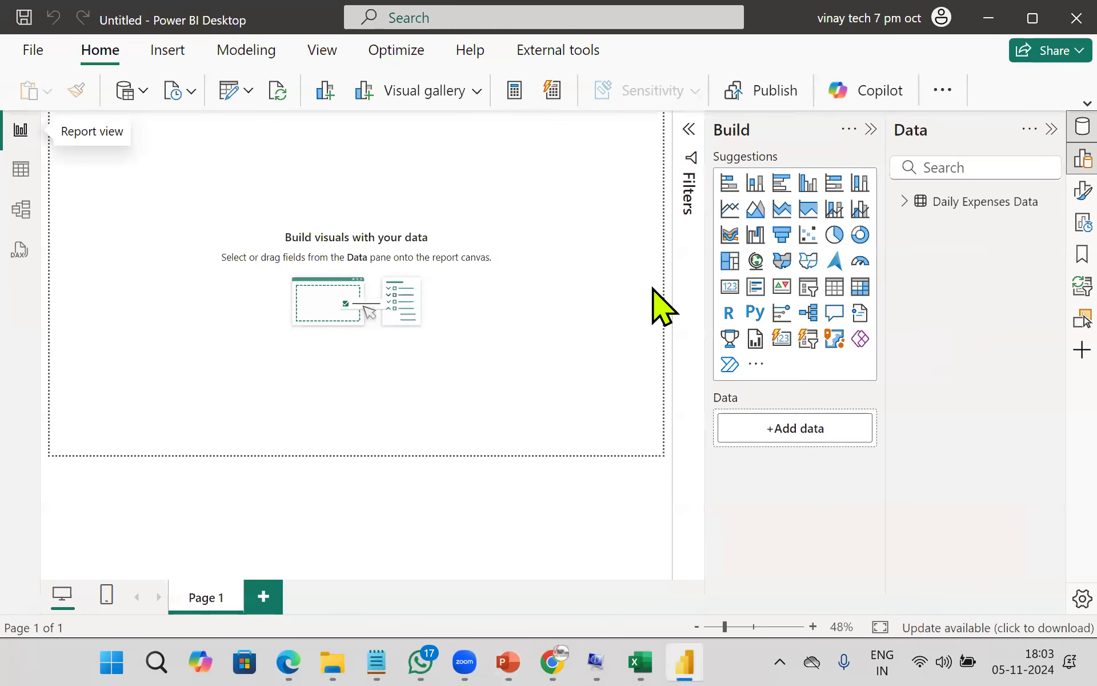
# - Insert an empty card visual on Page 1 and collapse the Filters pane
pyautogui.click(732, 287)
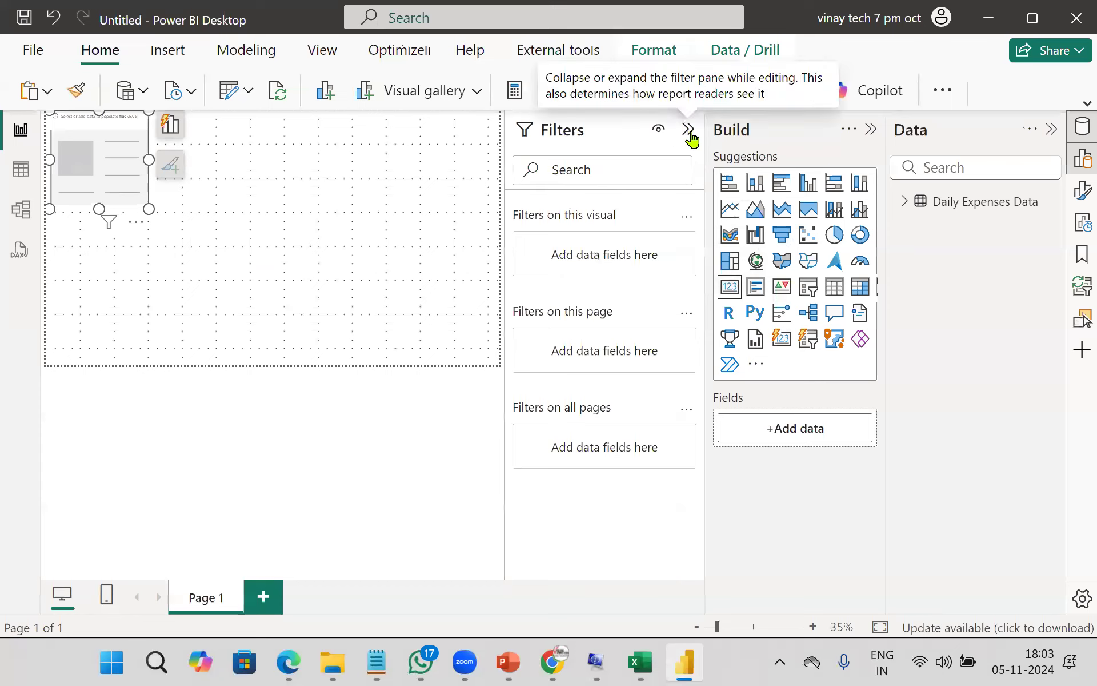
pyautogui.click(686, 132)
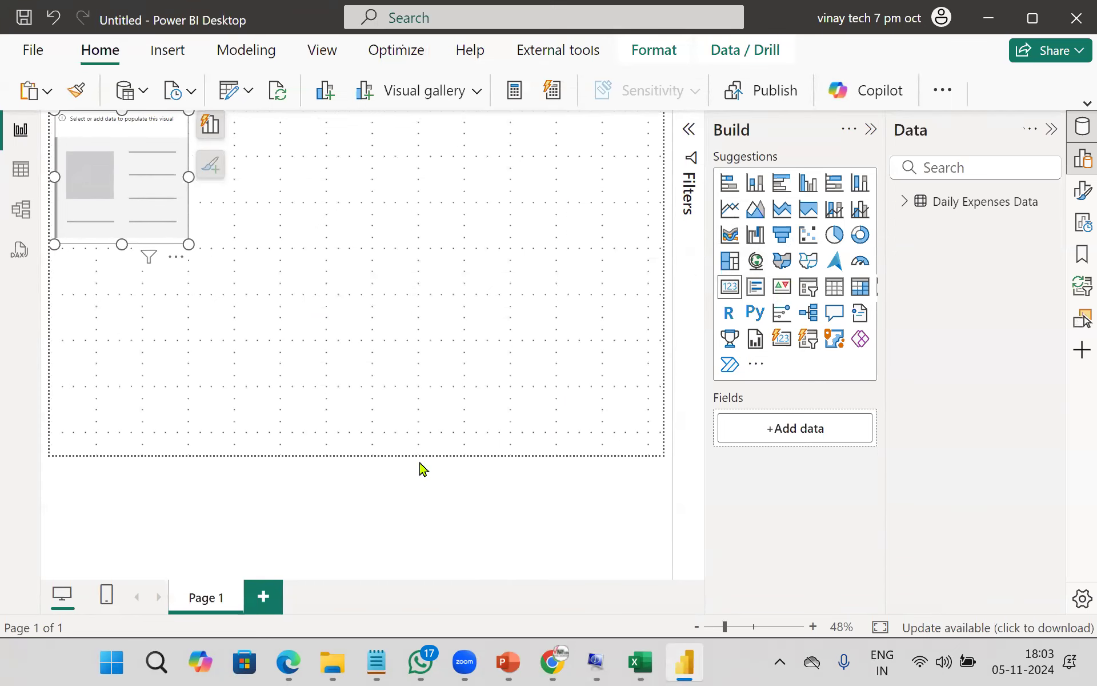
pyautogui.moveTo(742, 224); pyautogui.dragTo(800, 218)
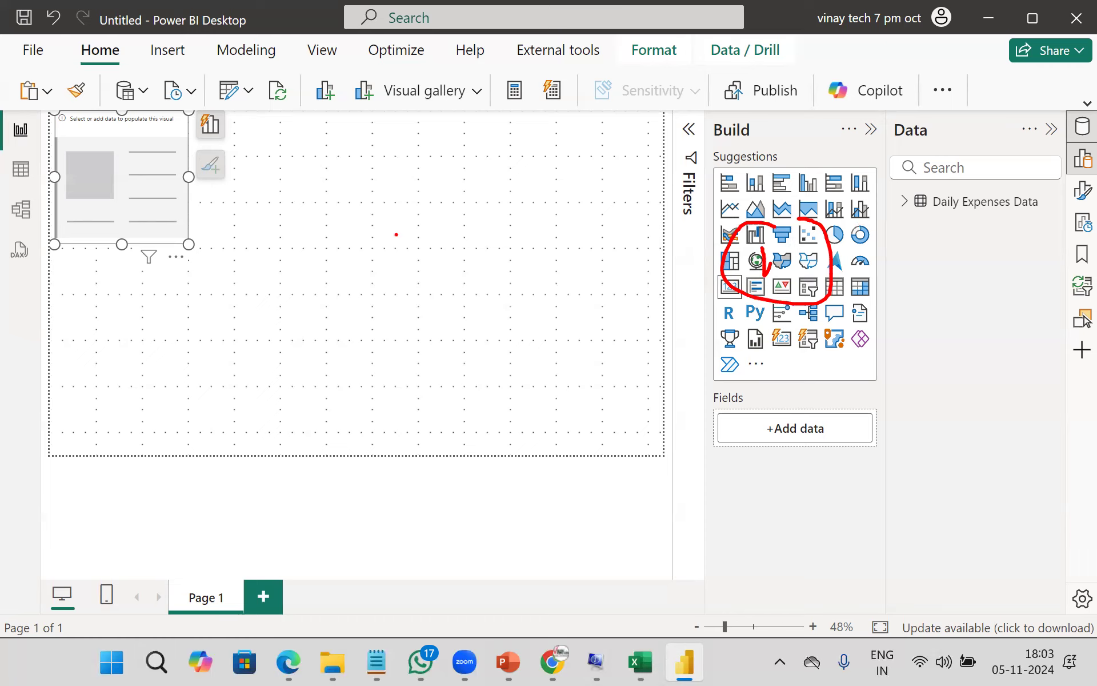
pyautogui.moveTo(796, 388)
pyautogui.mouseDown()
pyautogui.moveTo(695, 434)
pyautogui.moveTo(797, 384)
pyautogui.mouseUp()
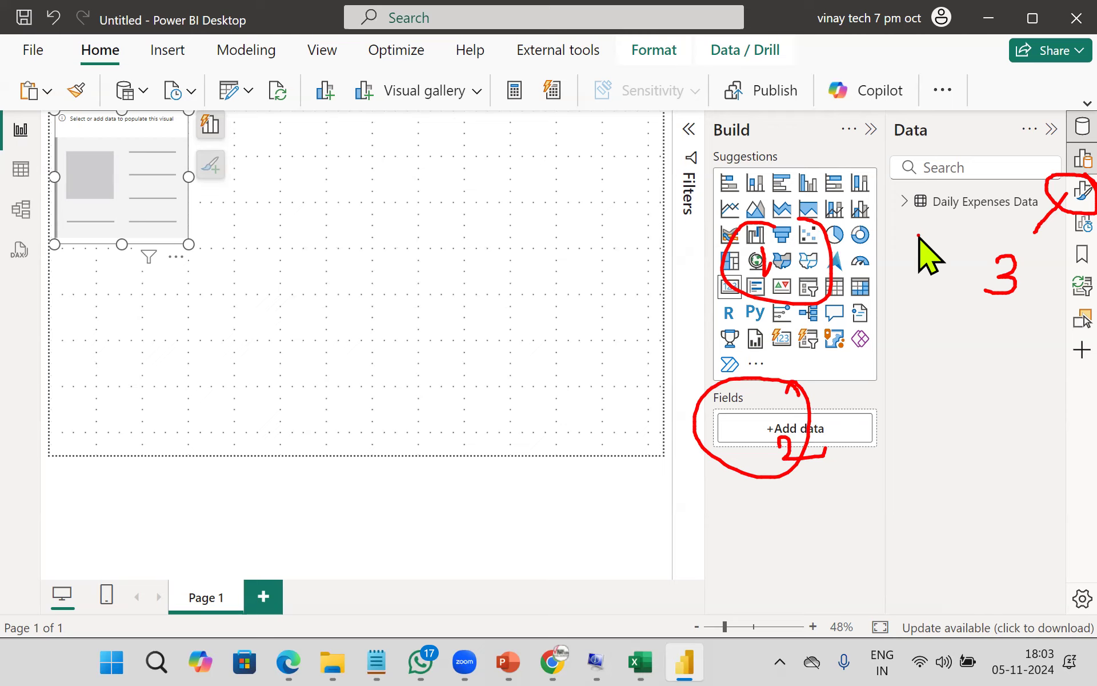
pyautogui.press('Escape')
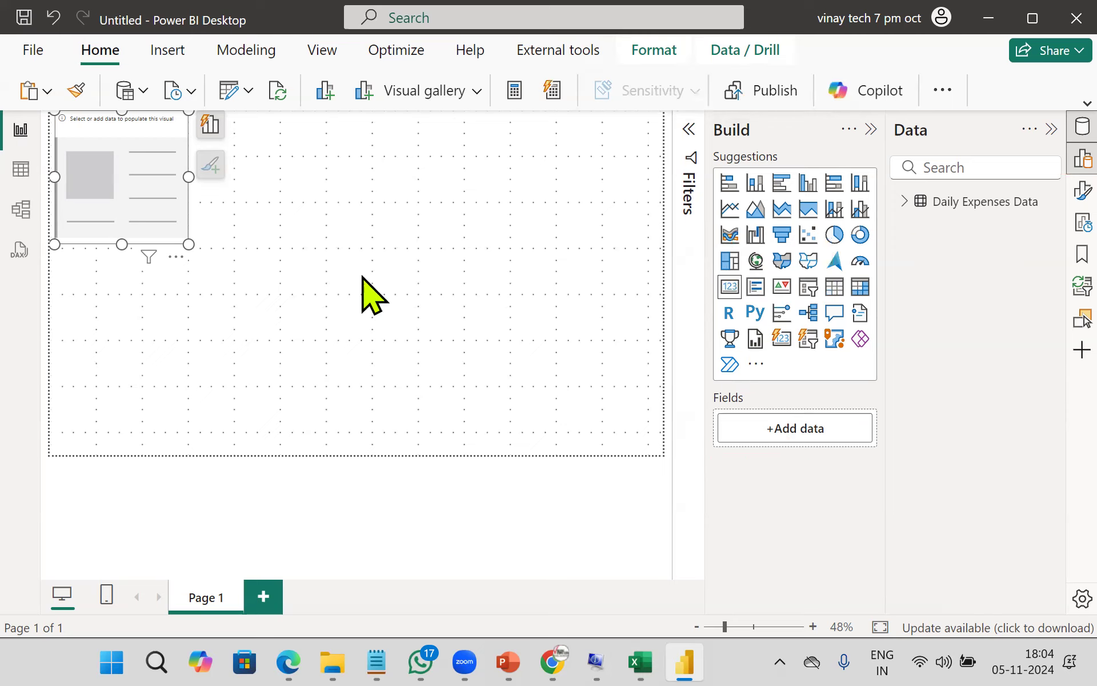
# - Add the Amount field of Daily Expenses Data to the empty card and deselect the card
pyautogui.click(904, 203)
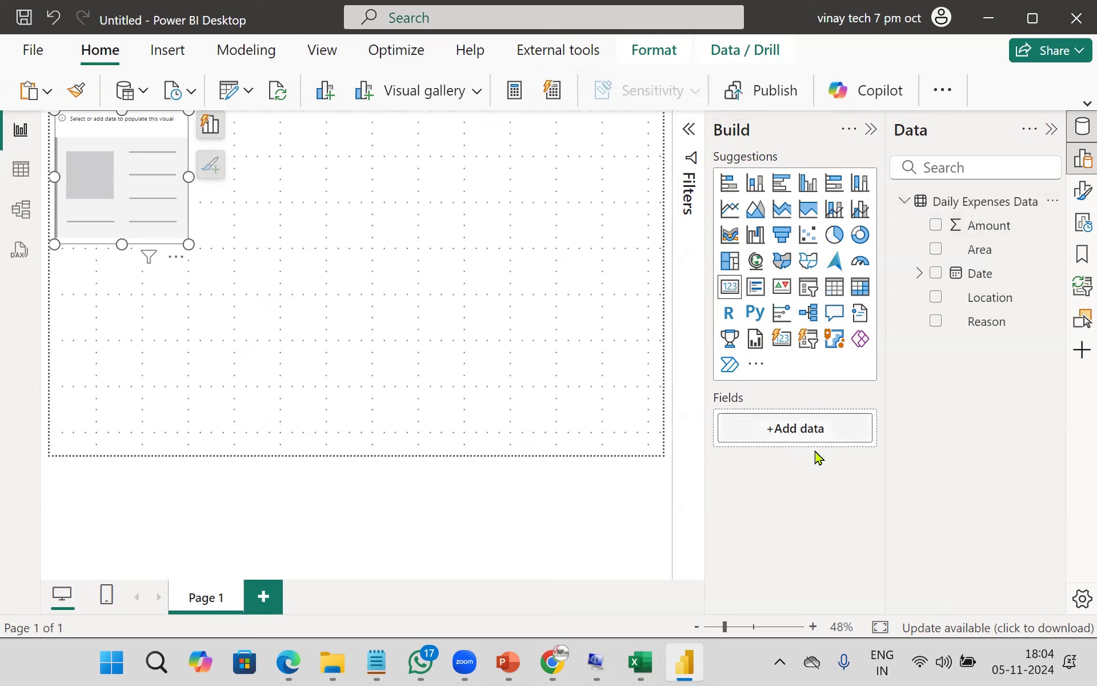
pyautogui.click(794, 428)
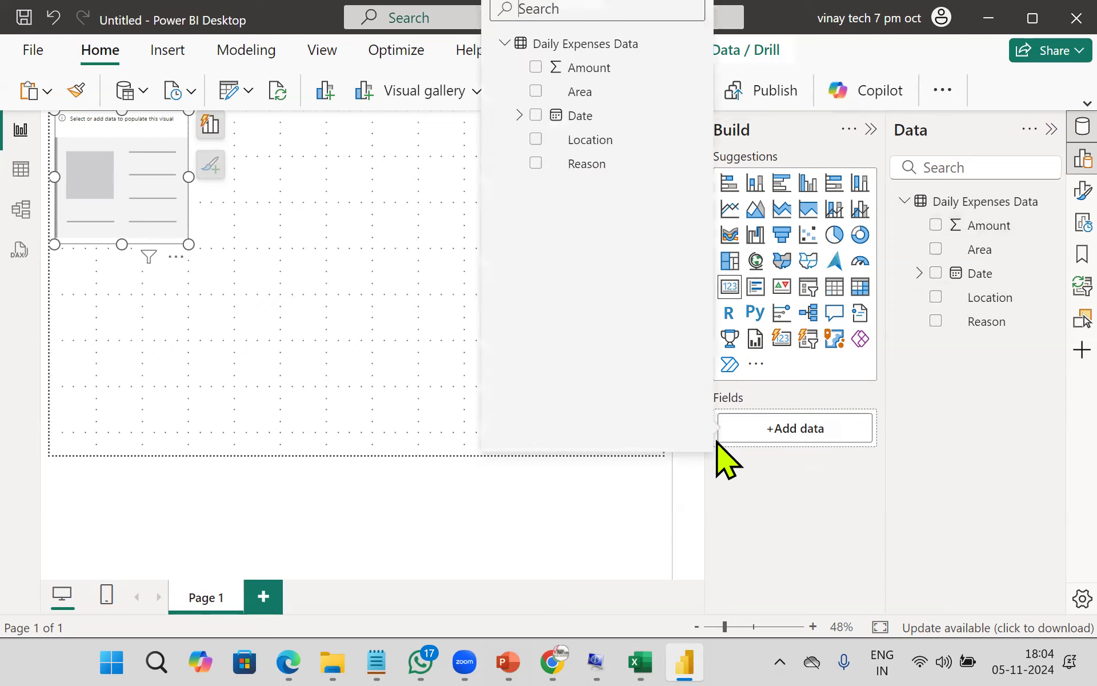
pyautogui.click(536, 68)
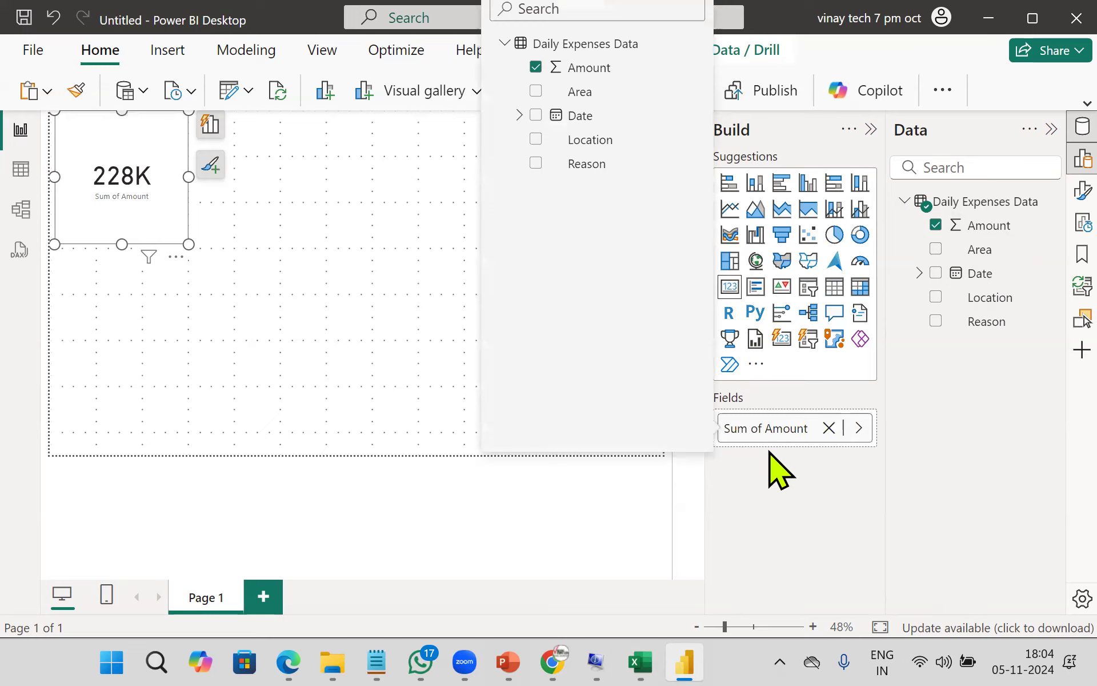
pyautogui.click(269, 257)
pyautogui.click(448, 310)
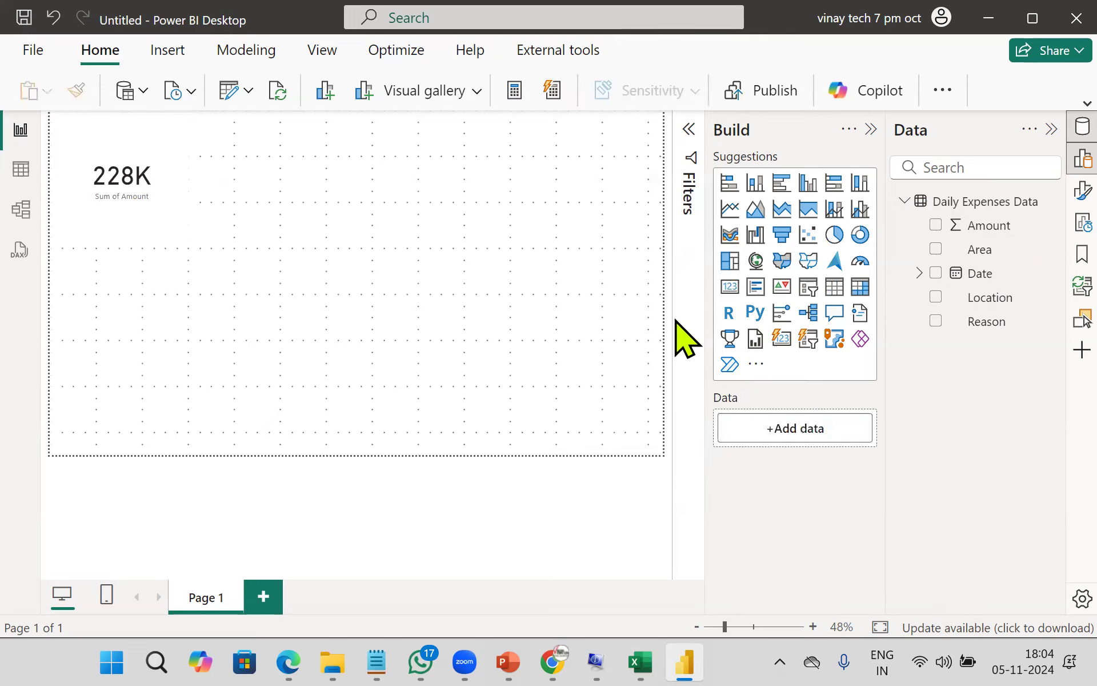
# - Insert a second card, place it beside the first one near the page's upper edge and add the Amount field to it
pyautogui.click(732, 288)
pyautogui.moveTo(140, 318); pyautogui.dragTo(379, 184)
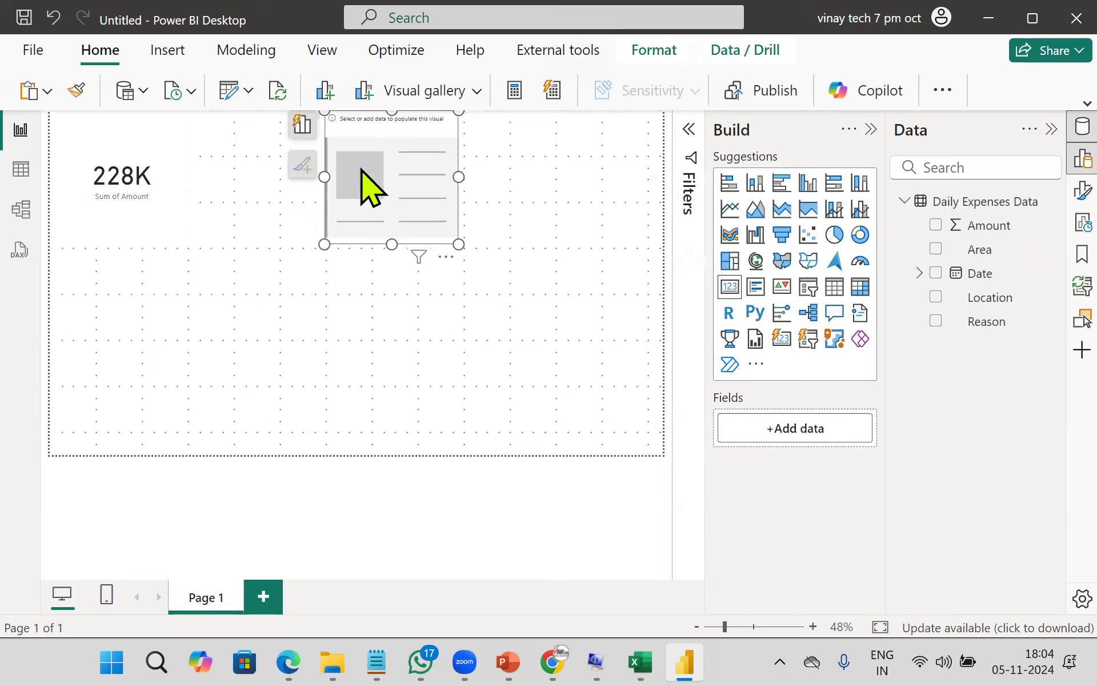
pyautogui.click(783, 437)
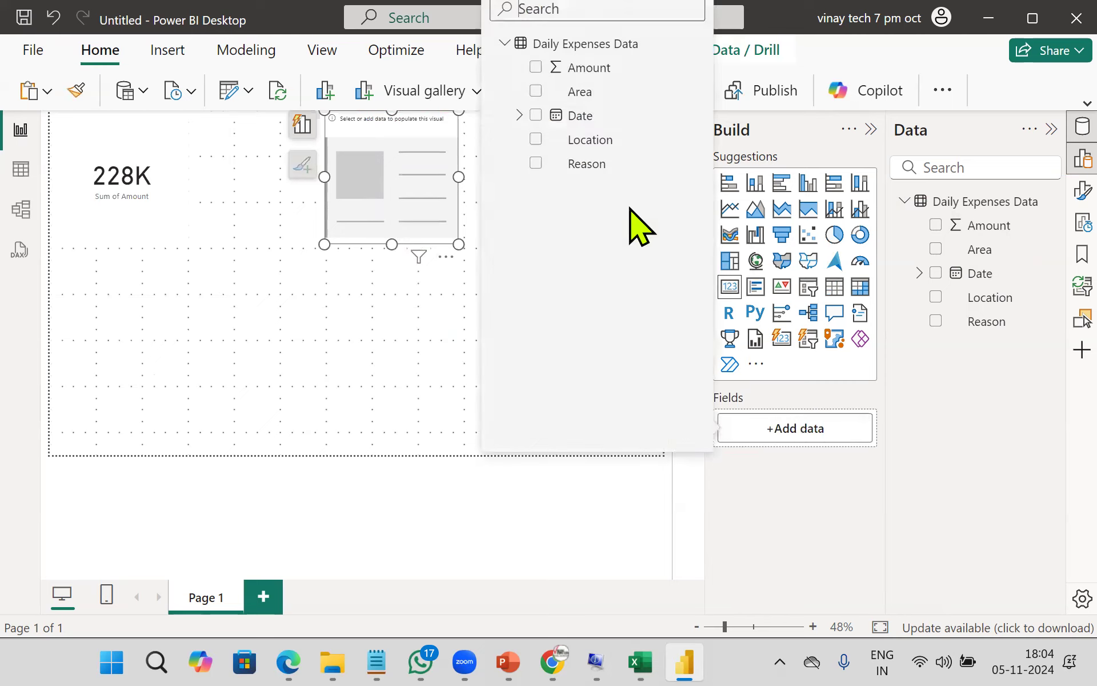
pyautogui.click(535, 68)
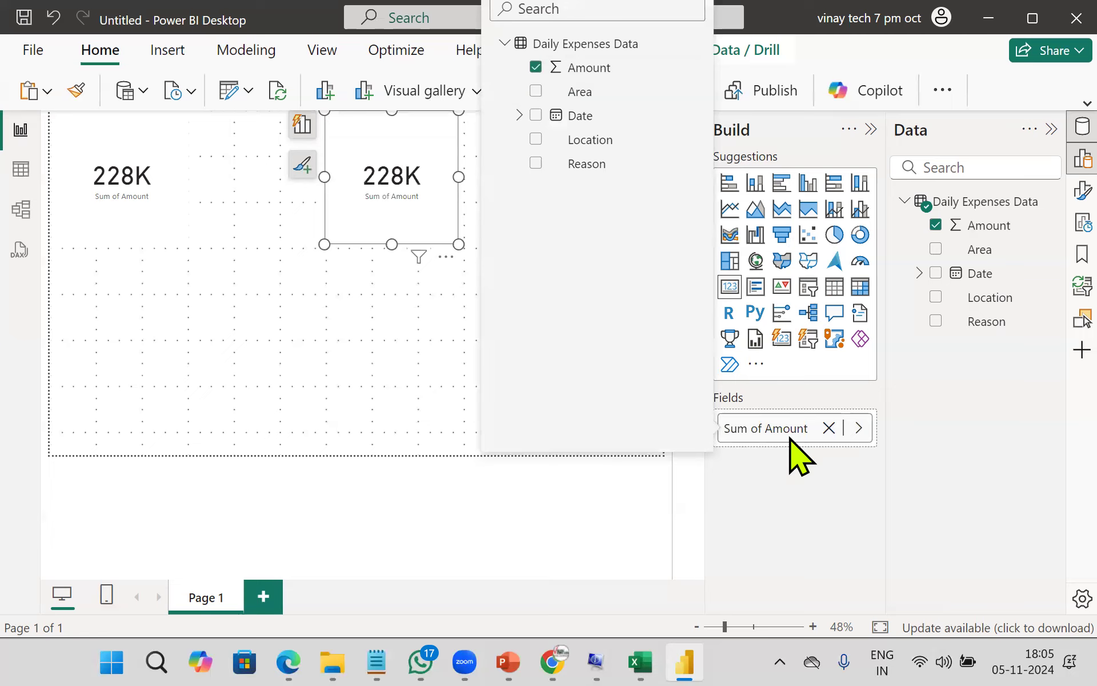
# - Change the summarization of Amount in the second card to Average and deselect the card
pyautogui.click(858, 428)
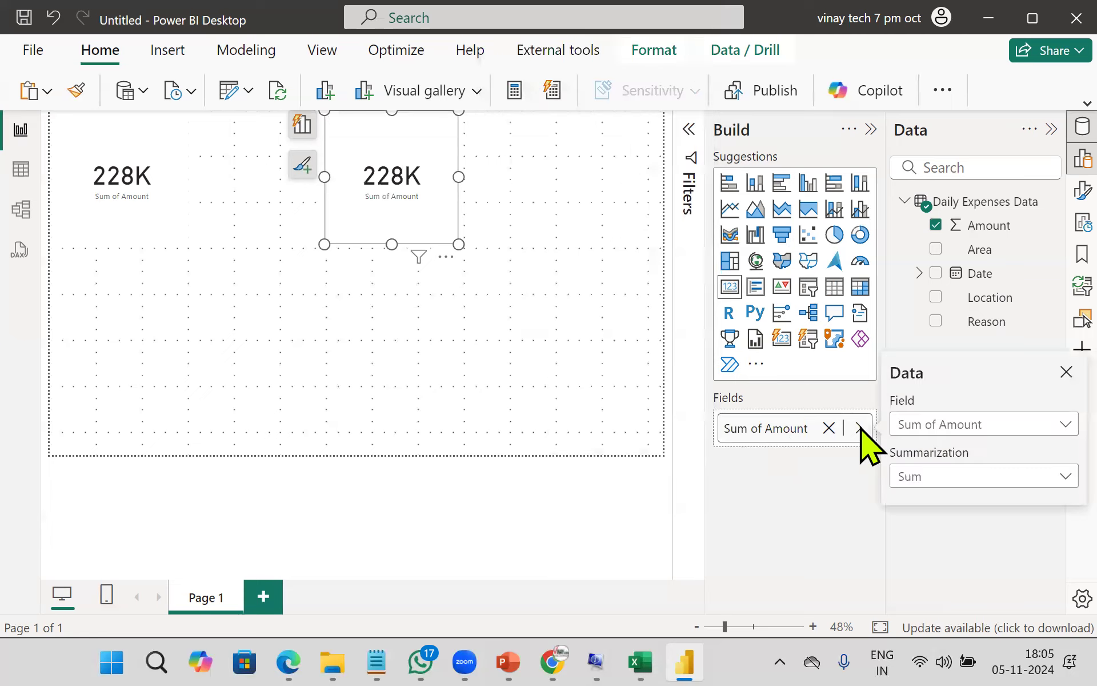
pyautogui.click(945, 494)
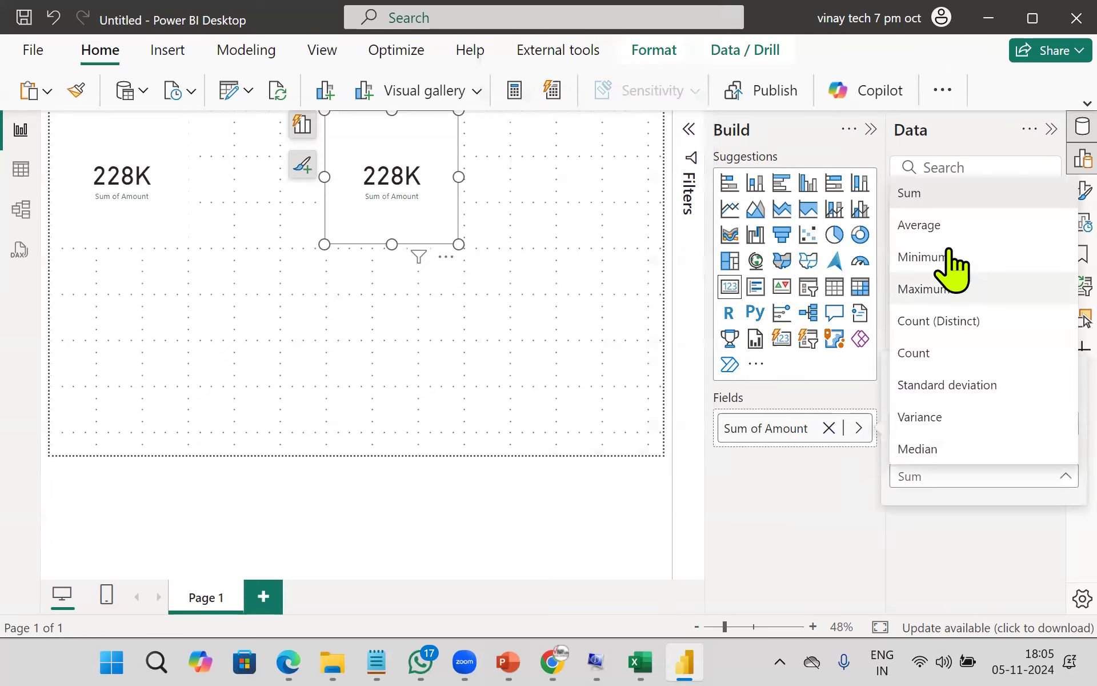
pyautogui.click(949, 225)
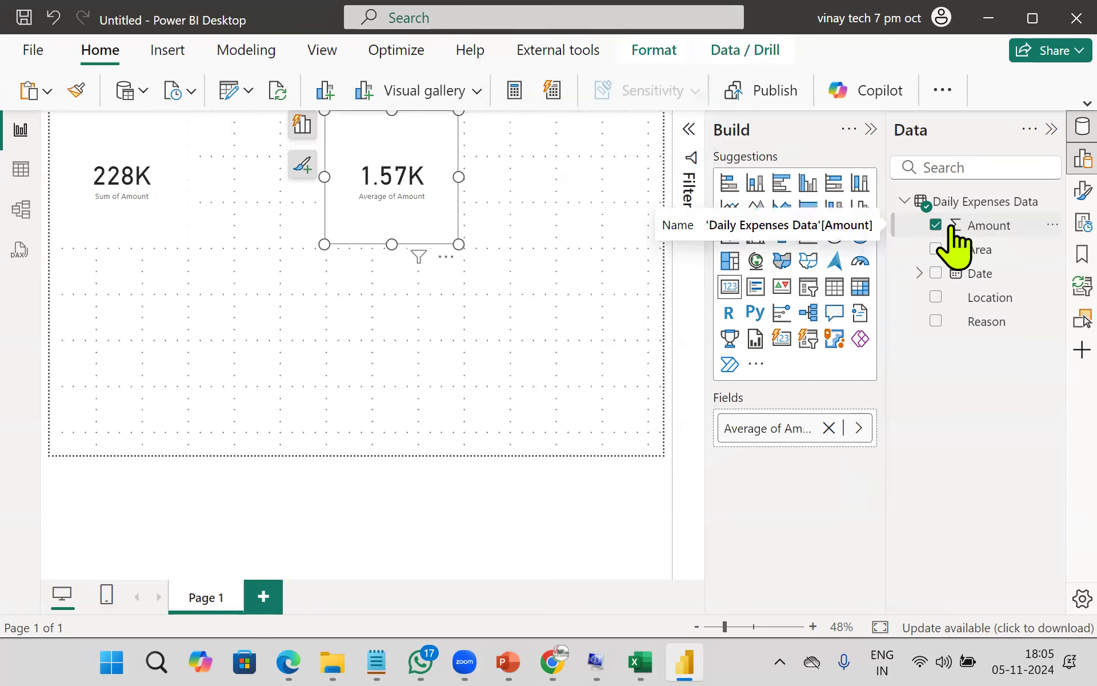
pyautogui.click(532, 389)
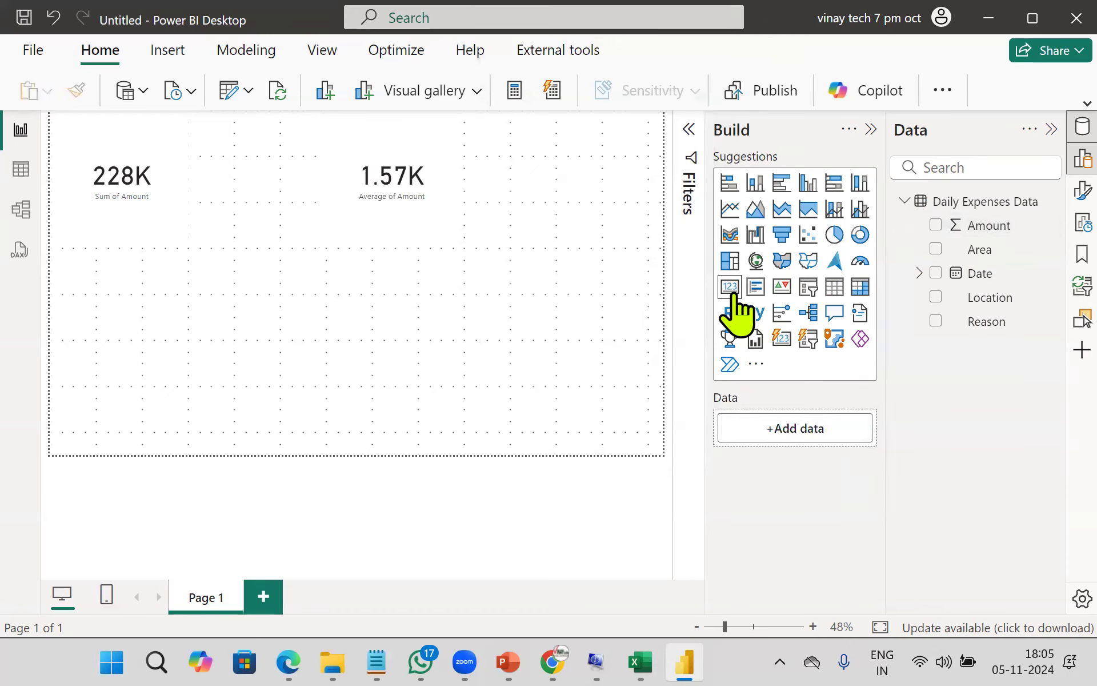
# - Insert a third card below the first one, showing the Maximum of the Amount field, and deselect it
pyautogui.click(734, 294)
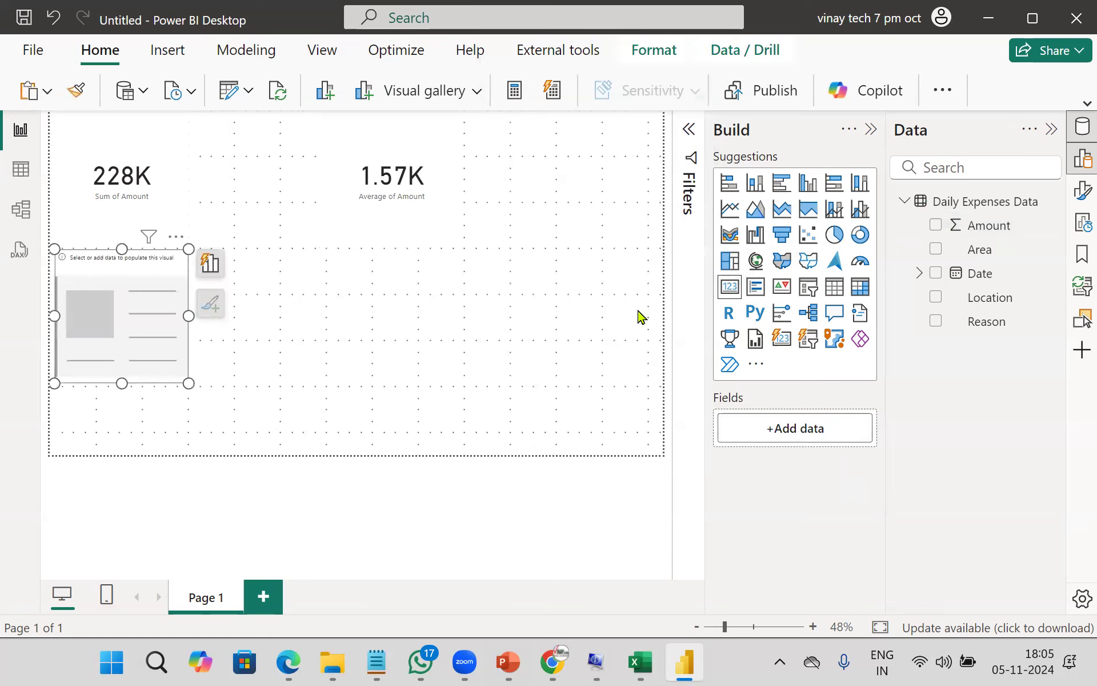
pyautogui.click(806, 437)
pyautogui.click(536, 67)
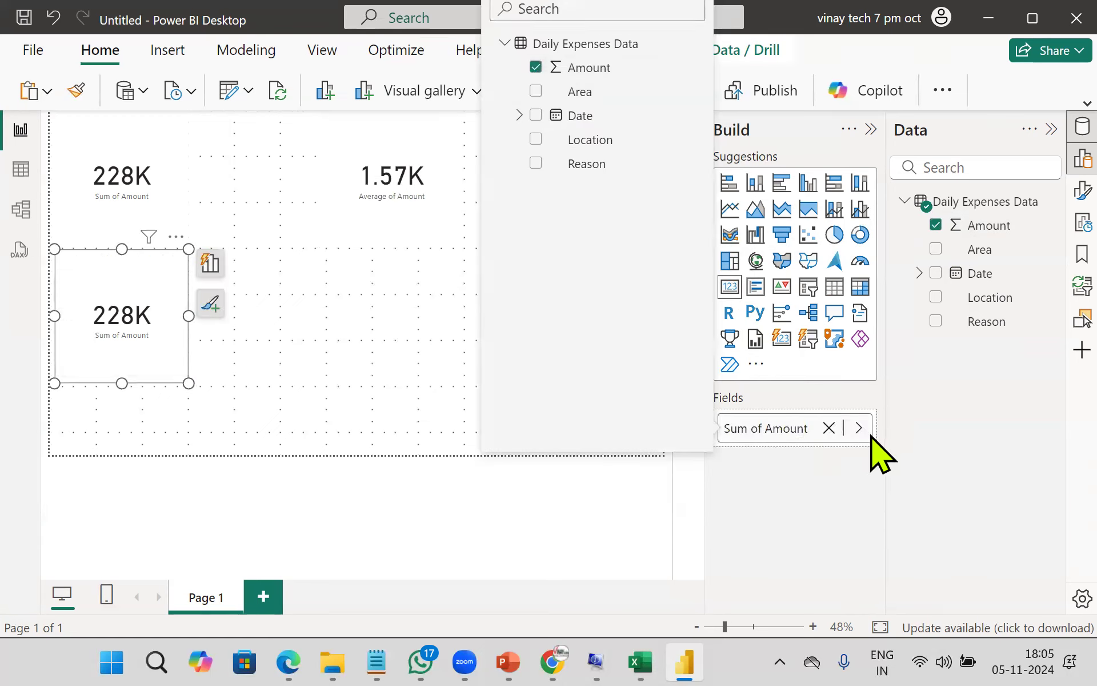
pyautogui.click(859, 429)
pyautogui.click(914, 479)
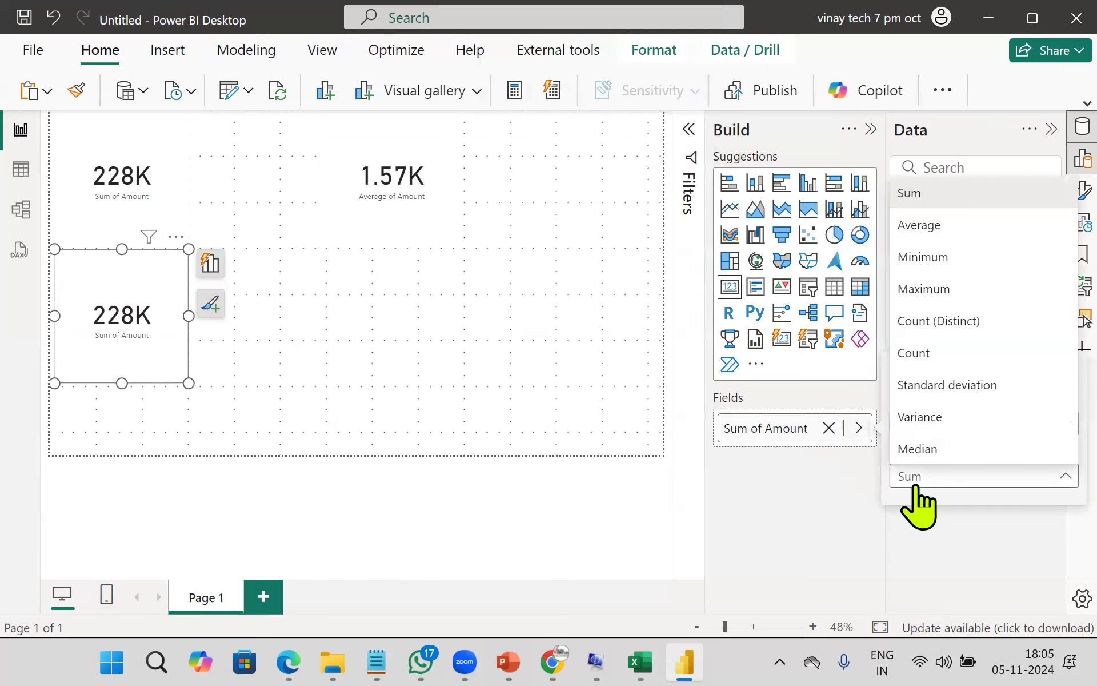
pyautogui.click(931, 288)
pyautogui.click(547, 299)
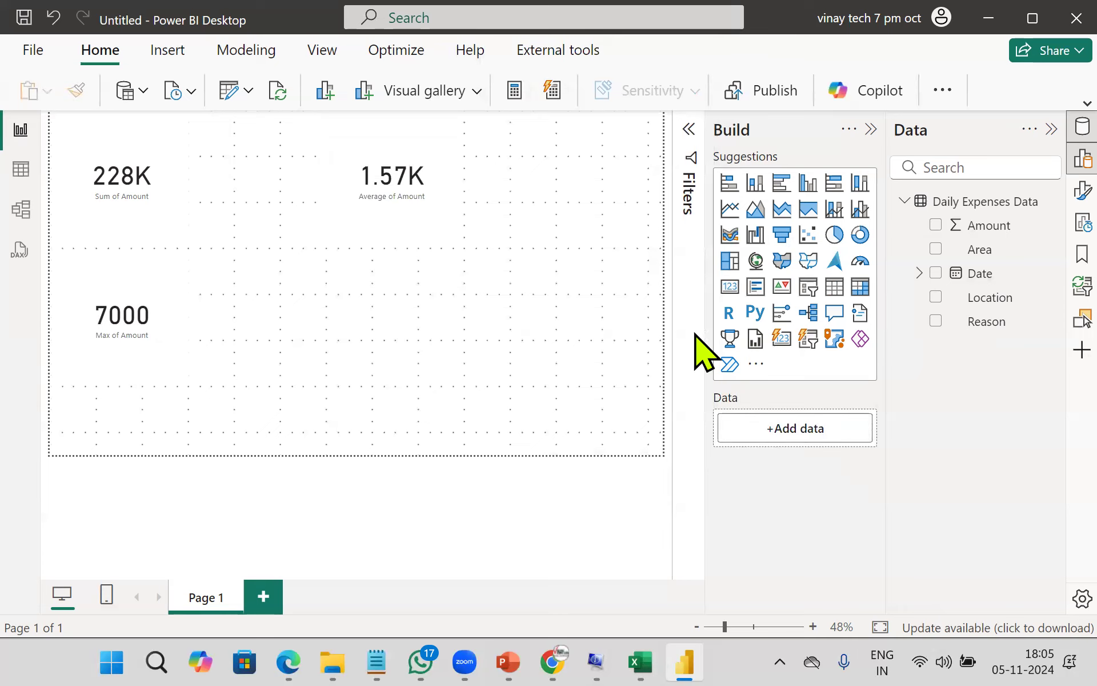
# - Insert a fourth card below the Max of Amount card, showing the Minimum of the Amount field
pyautogui.click(729, 286)
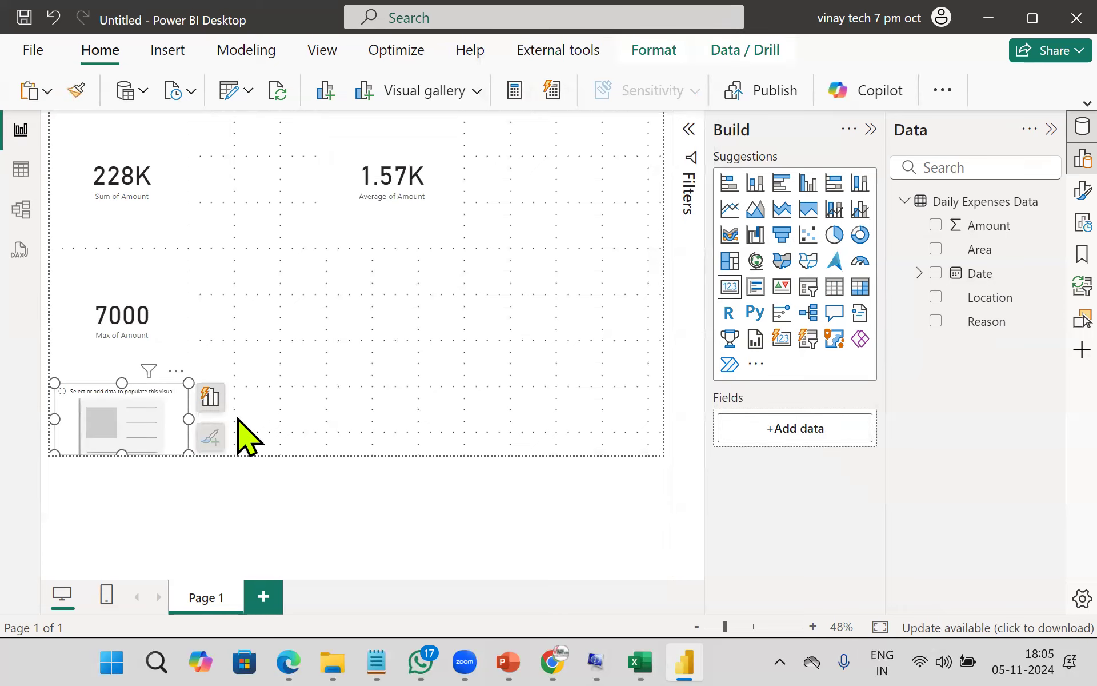
pyautogui.click(790, 428)
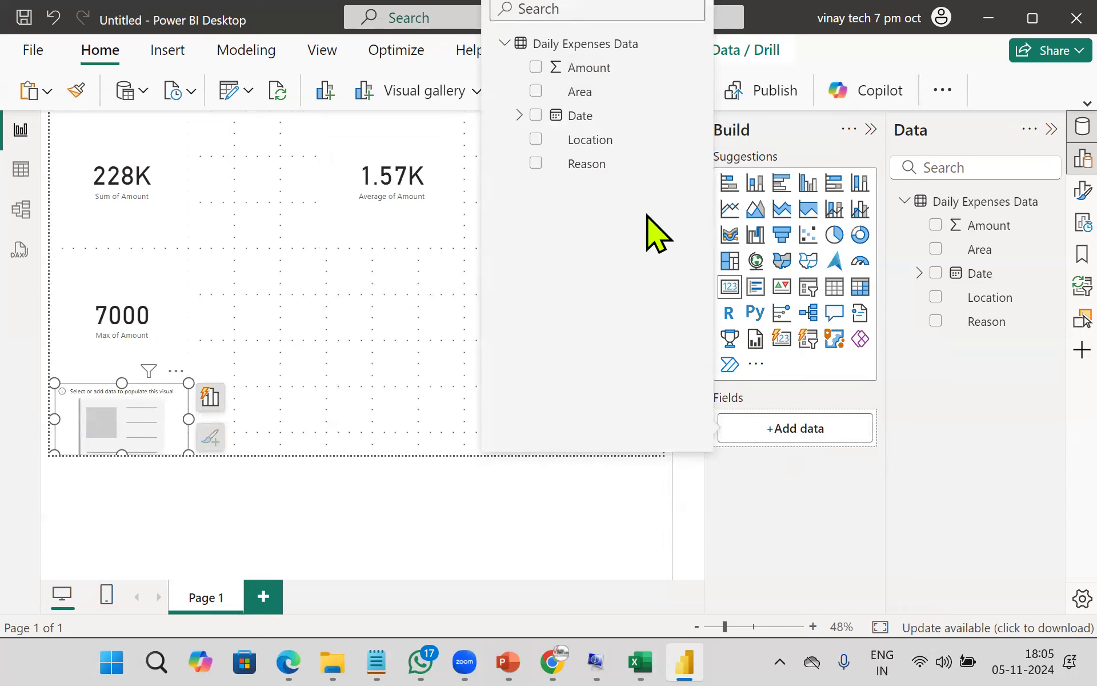
pyautogui.click(536, 67)
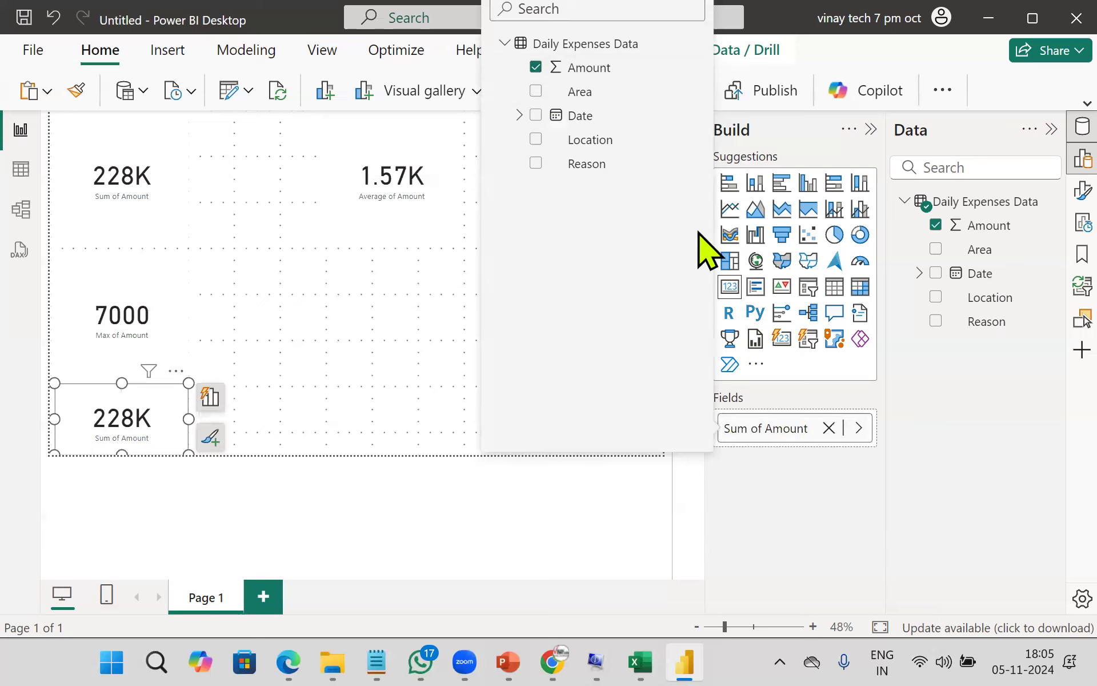
pyautogui.click(857, 430)
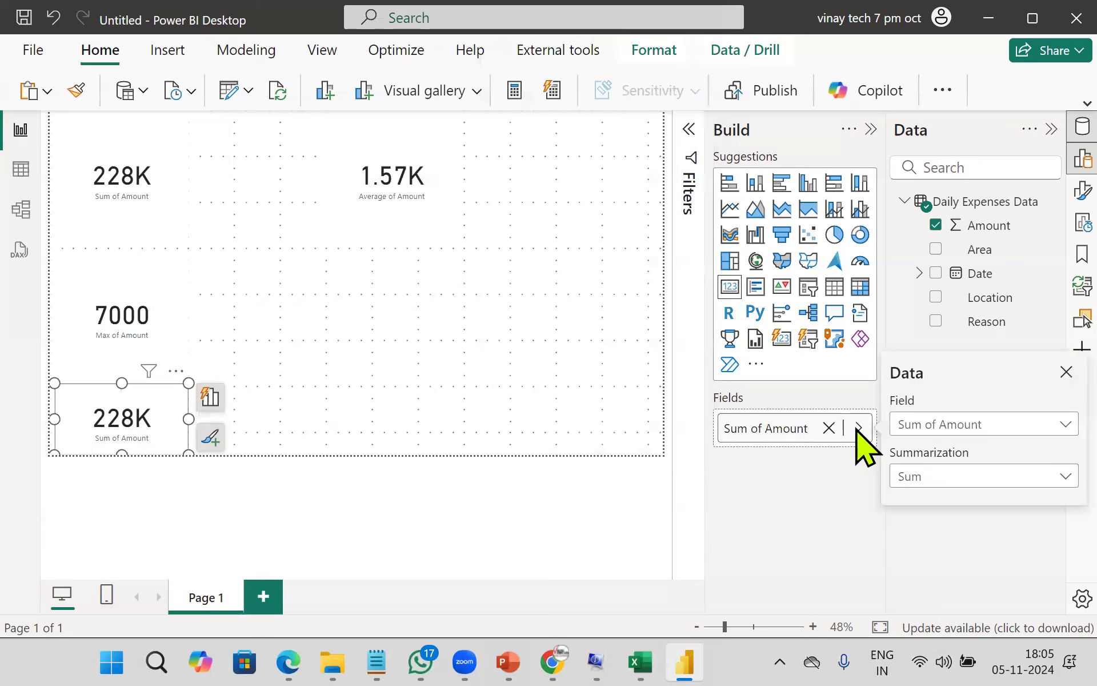
pyautogui.click(921, 478)
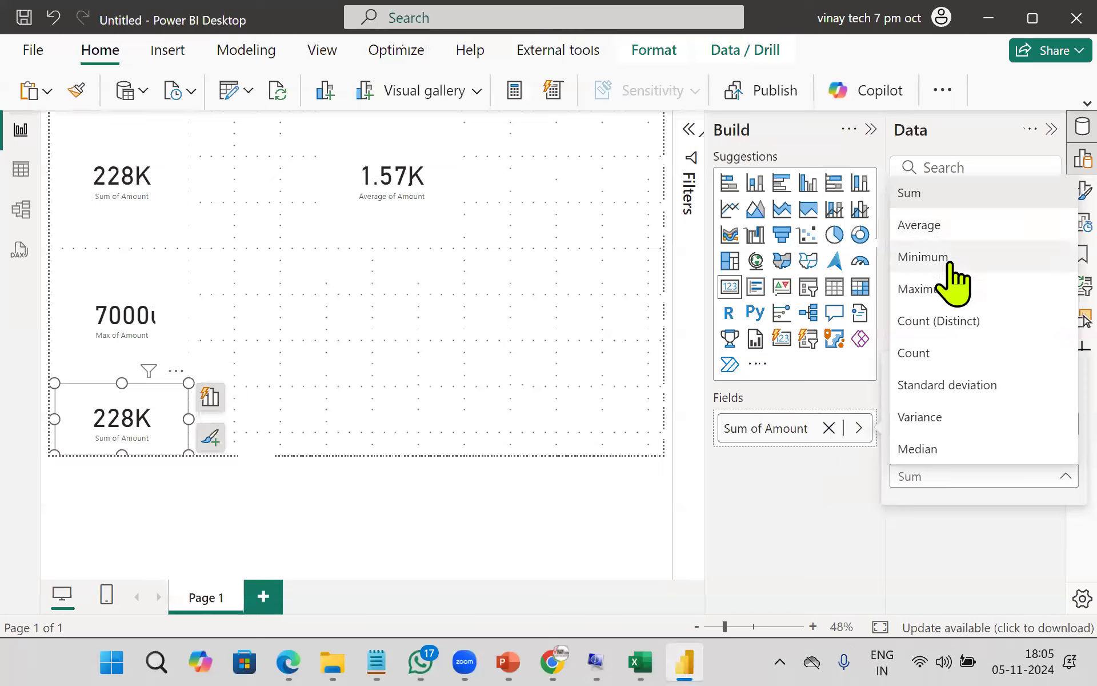
pyautogui.click(922, 257)
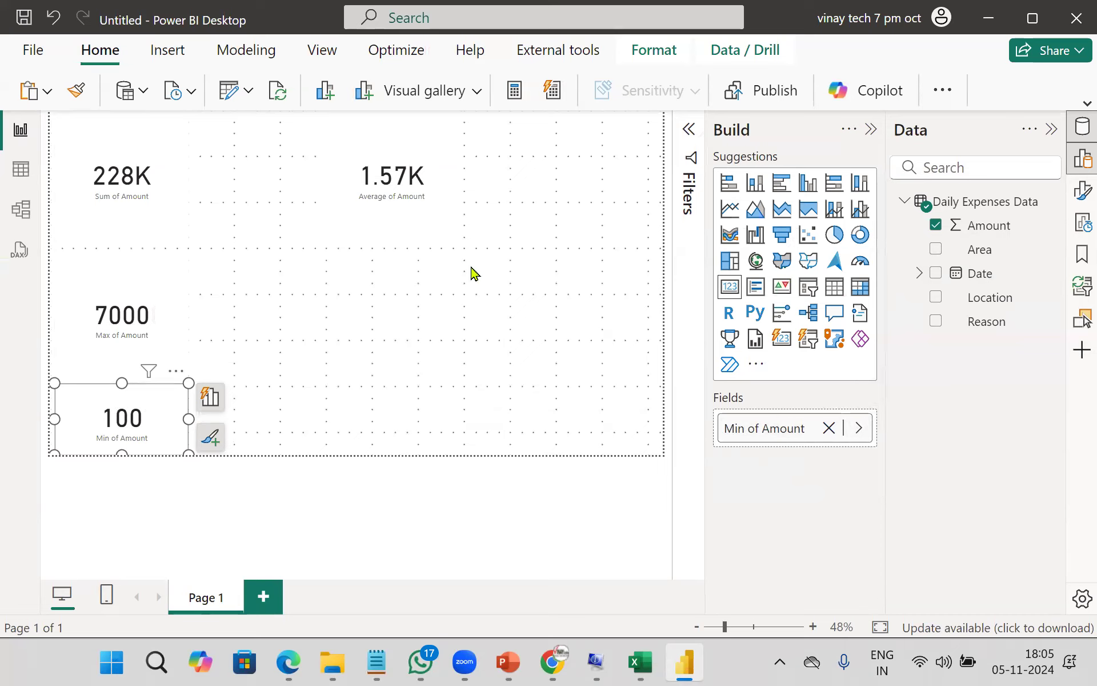
# - Show the formatting options of the Sum of Amount card and collapse the Build and Data panes
pyautogui.click(129, 208)
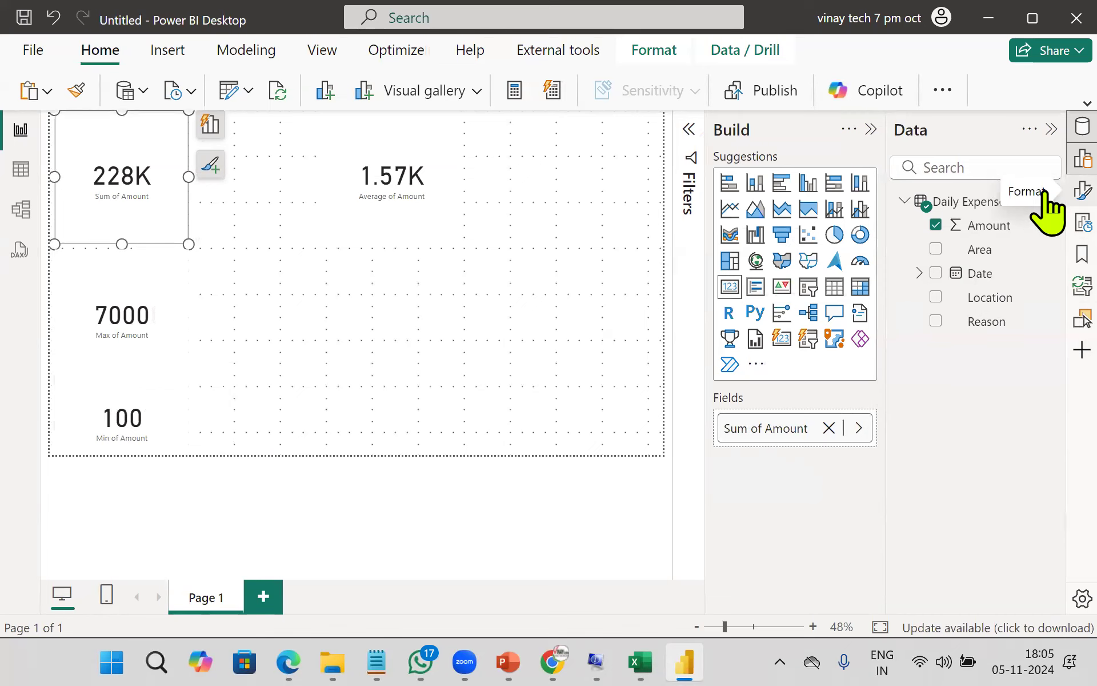
pyautogui.click(1082, 192)
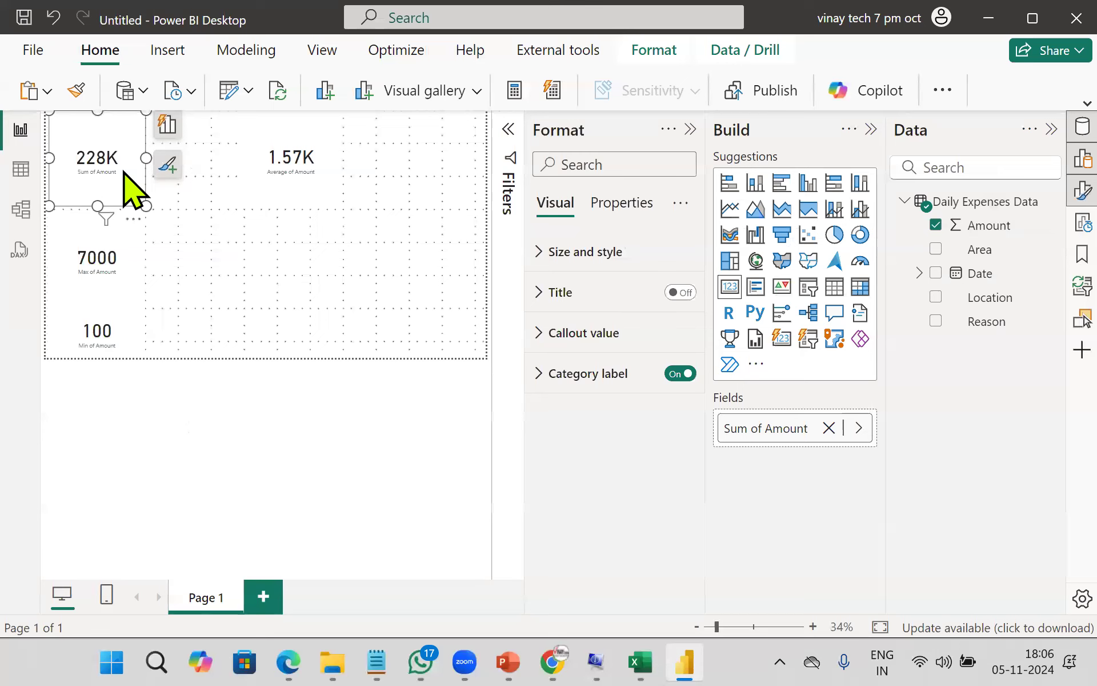
pyautogui.click(870, 130)
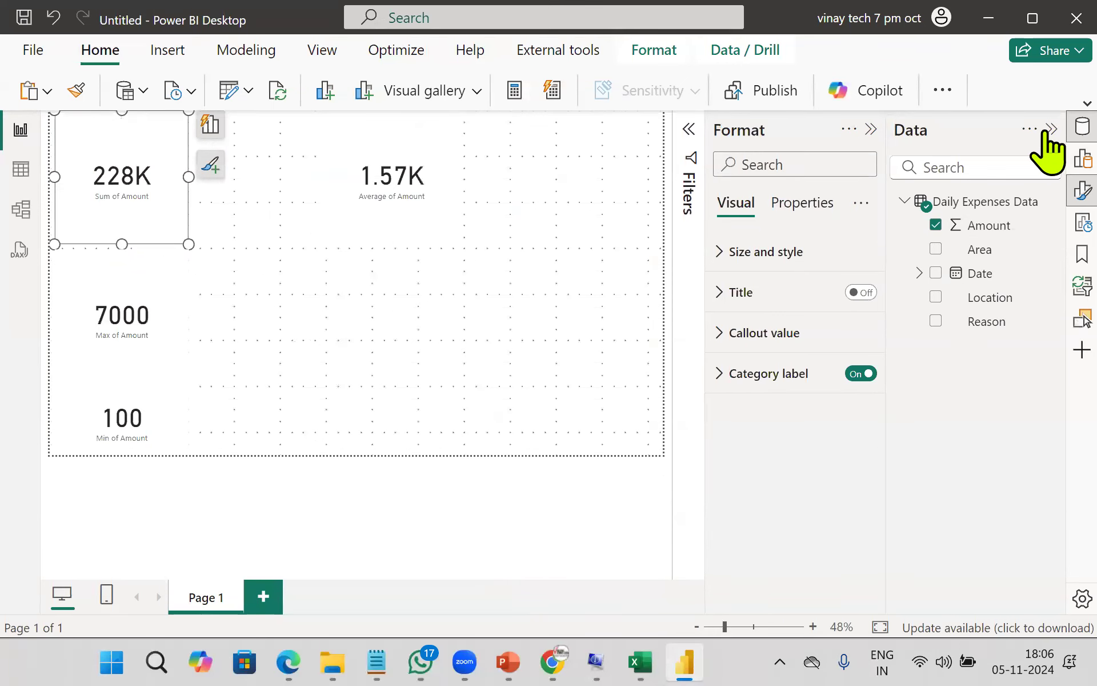
pyautogui.click(1052, 130)
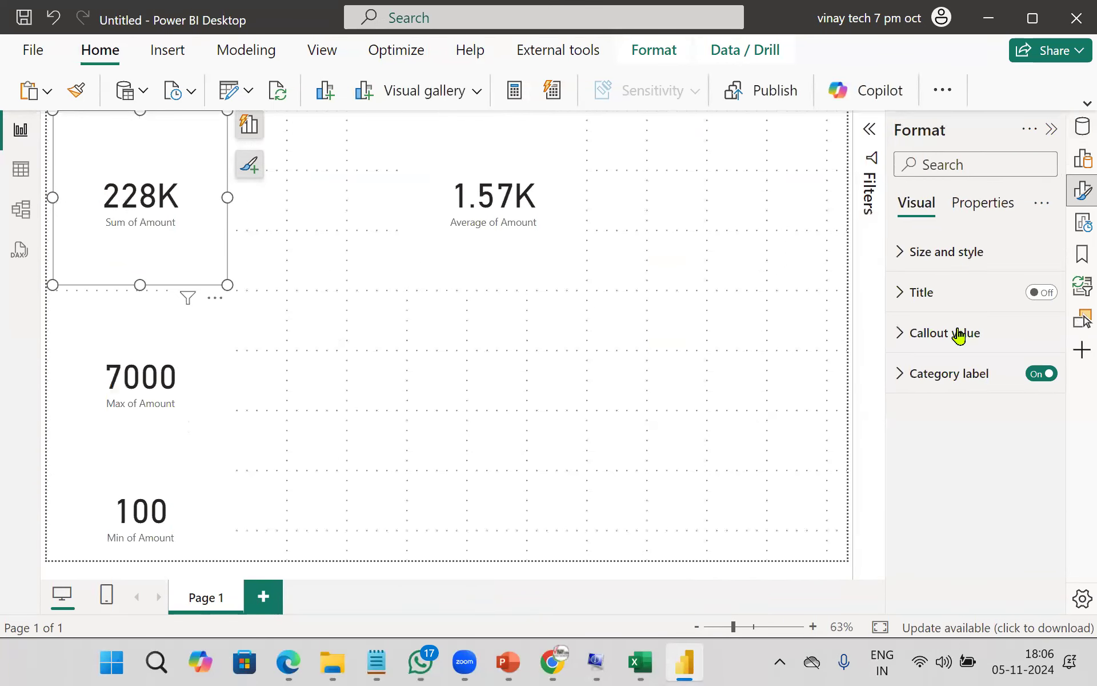
pyautogui.moveTo(178, 191); pyautogui.dragTo(933, 325)
pyautogui.moveTo(158, 223); pyautogui.dragTo(909, 368)
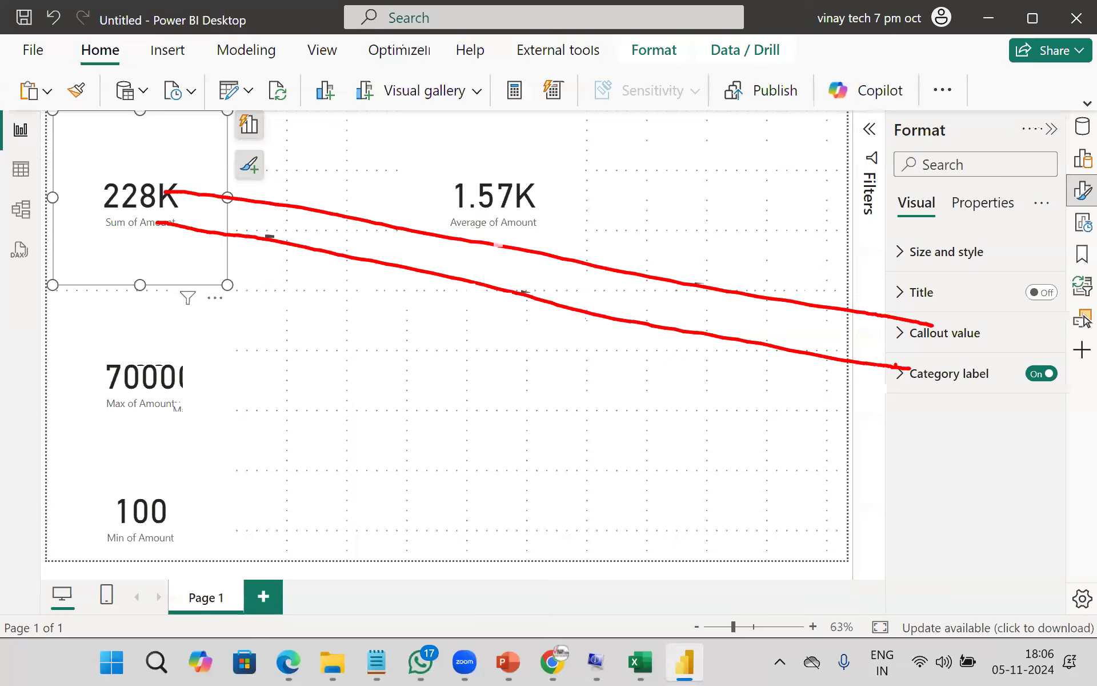
pyautogui.press('Escape')
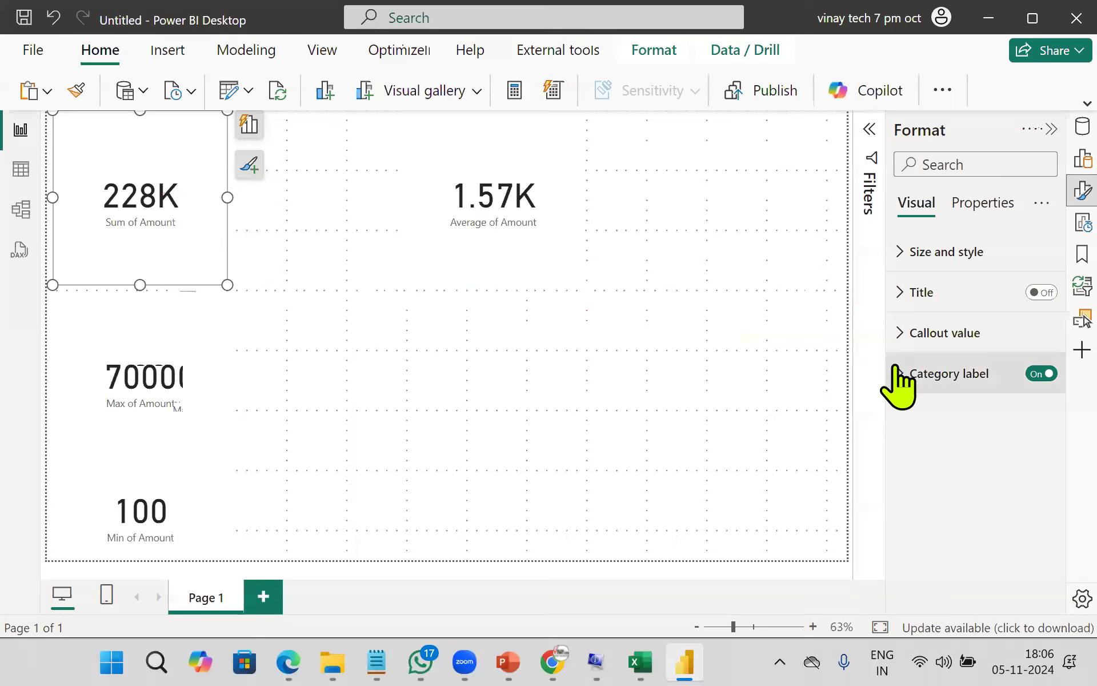
# - Format the Sum of Amount card's callout value with font size 30, dark blue color and display units None
pyautogui.click(910, 334)
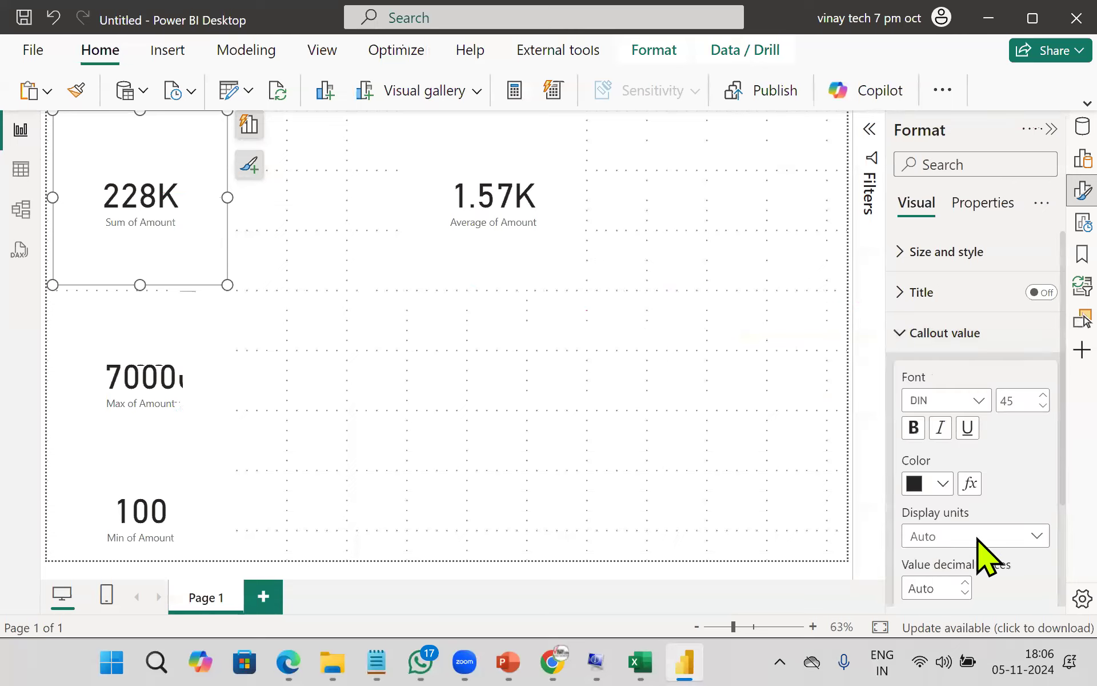
pyautogui.doubleClick(1025, 404)
pyautogui.write('30')
pyautogui.click(937, 483)
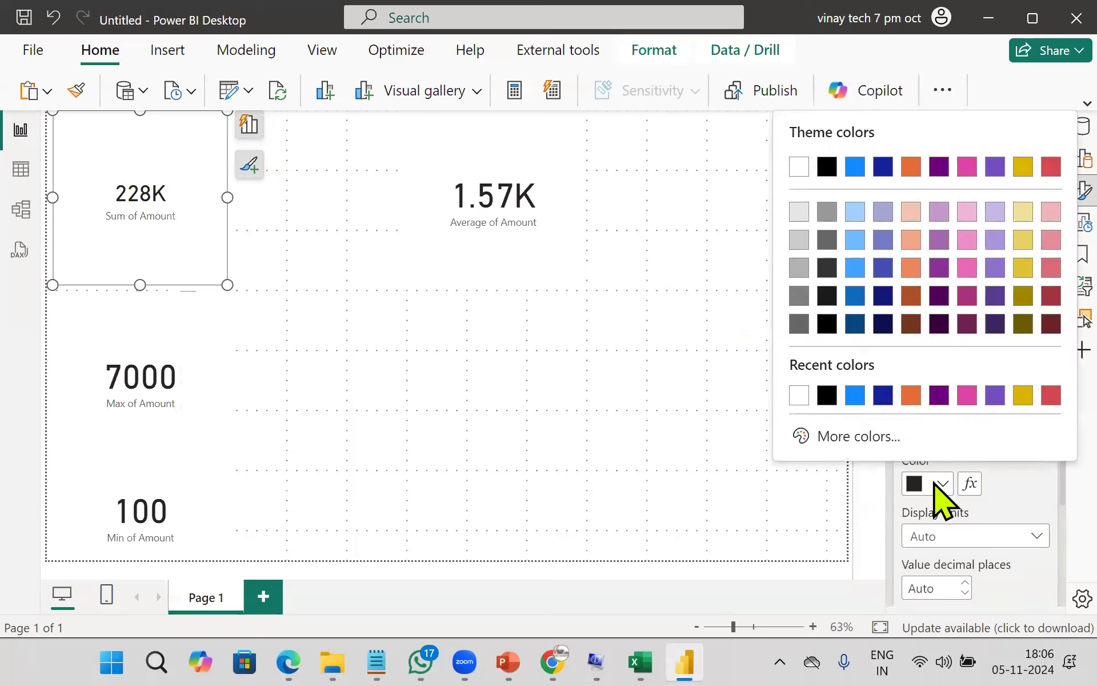
pyautogui.click(882, 395)
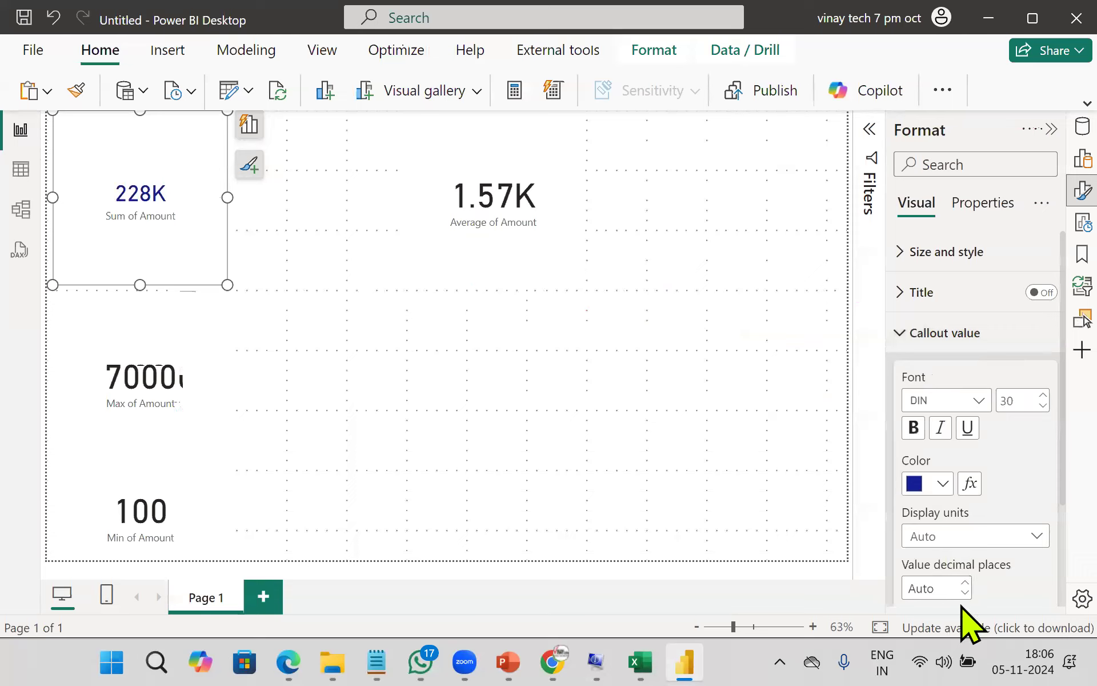
pyautogui.click(982, 543)
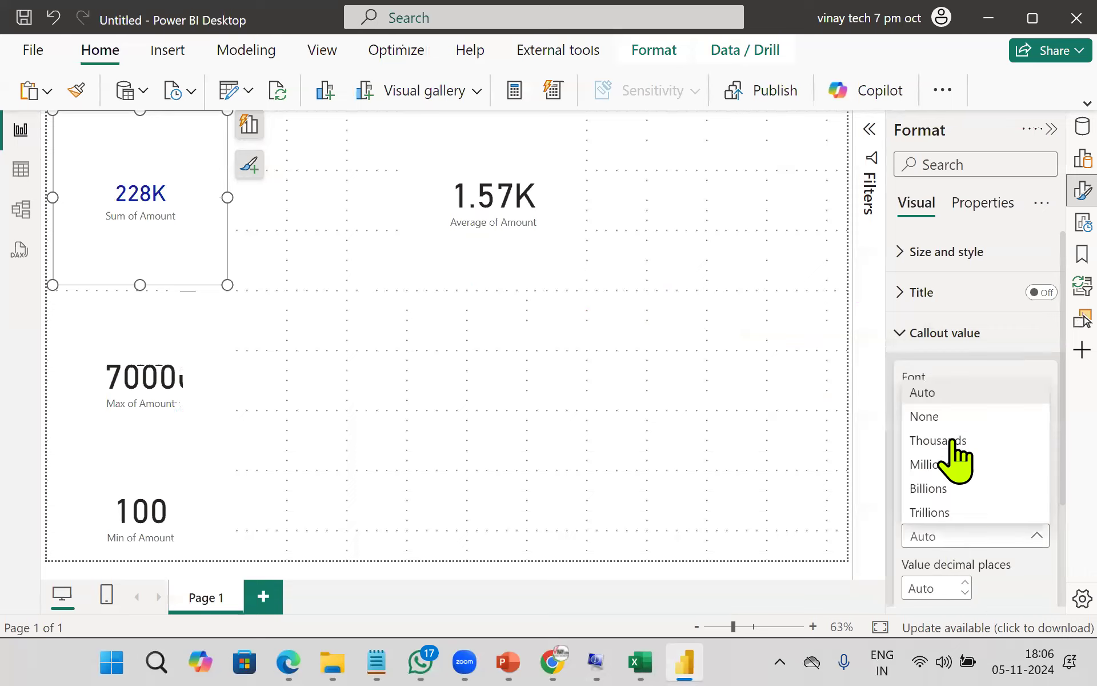
pyautogui.click(946, 416)
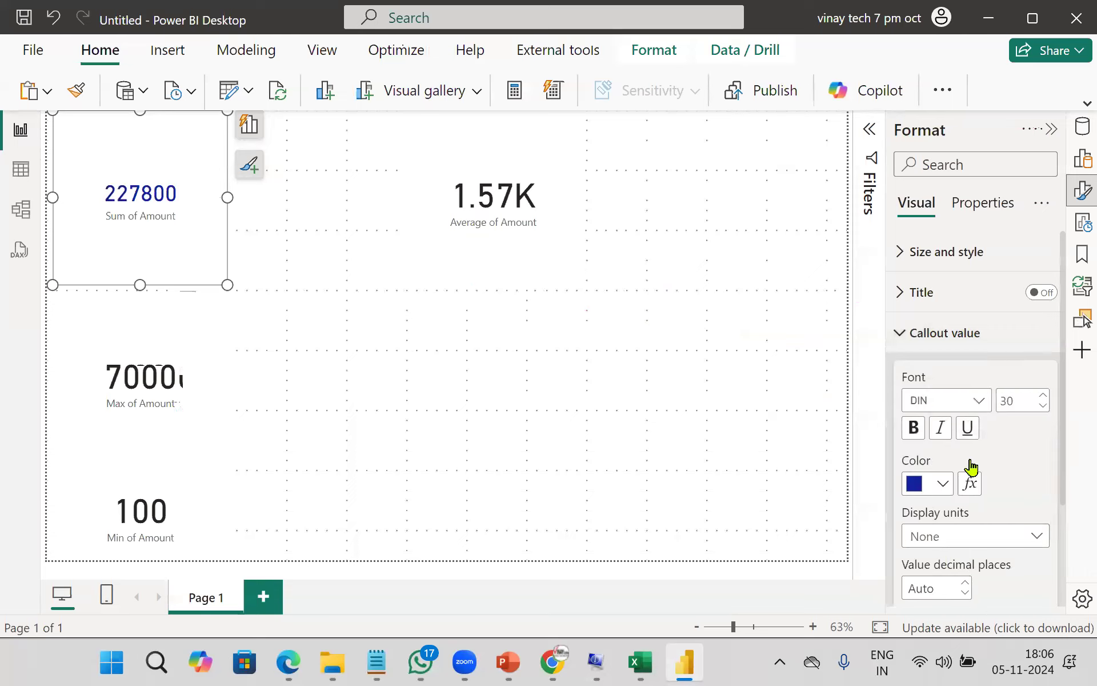
pyautogui.scroll(-2, 1020, 460)
pyautogui.scroll(-1, 1023, 468)
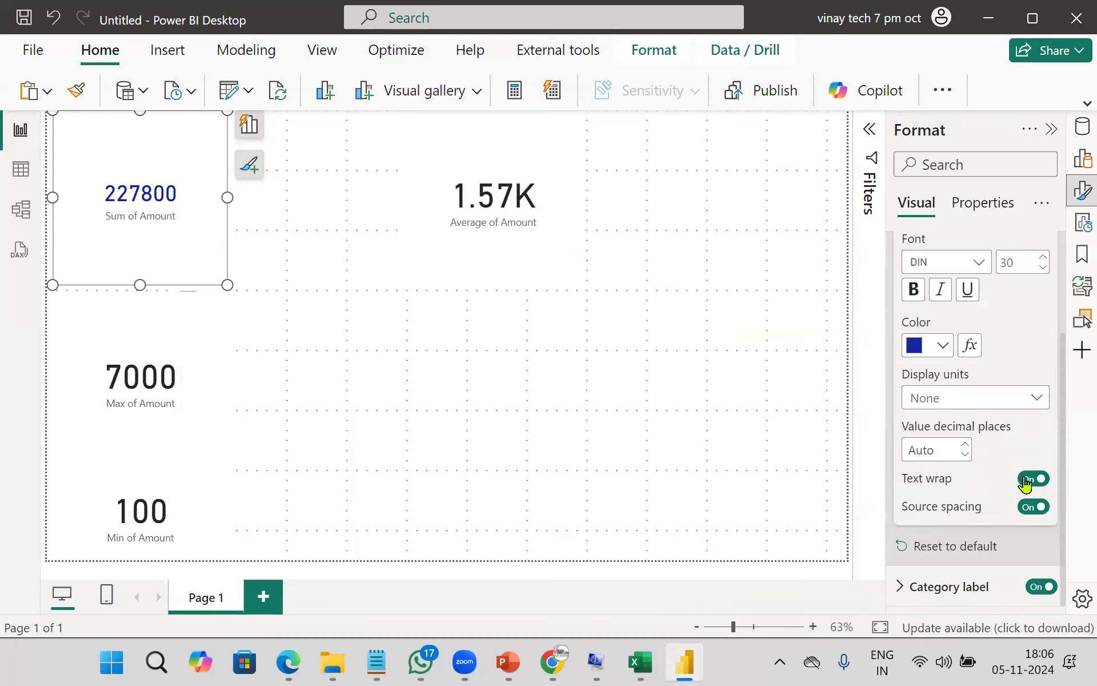
pyautogui.scroll(3, 1016, 553)
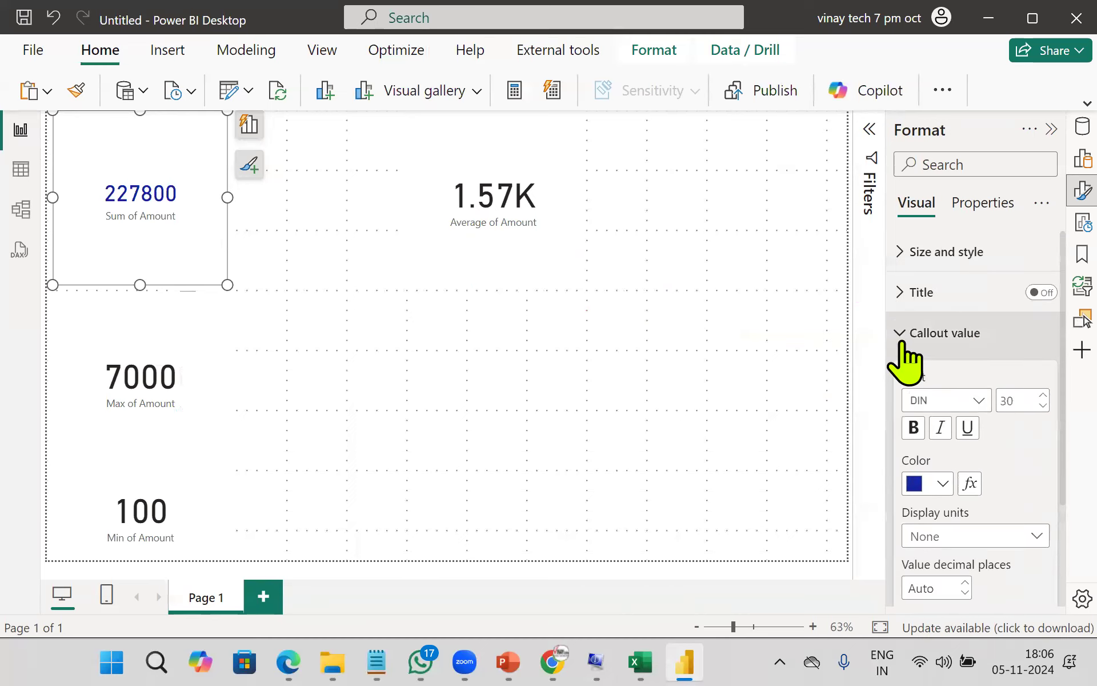
pyautogui.click(903, 342)
# - Format the Sum of Amount card's category label as bold, pink and font size 20
pyautogui.click(929, 377)
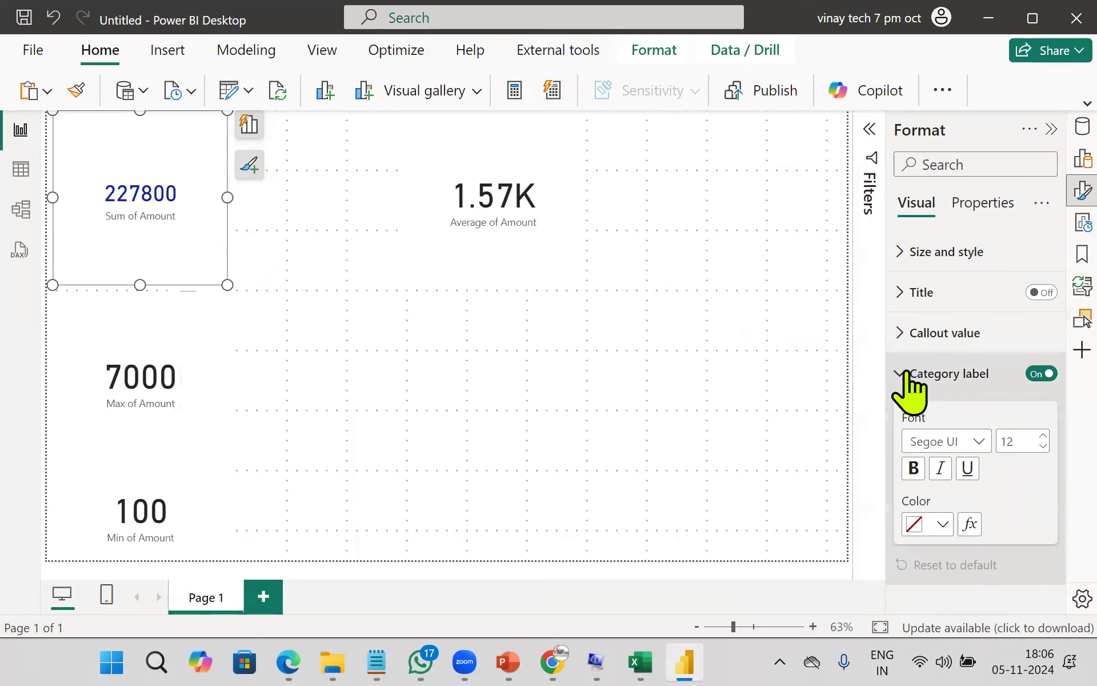
pyautogui.click(914, 465)
pyautogui.click(940, 524)
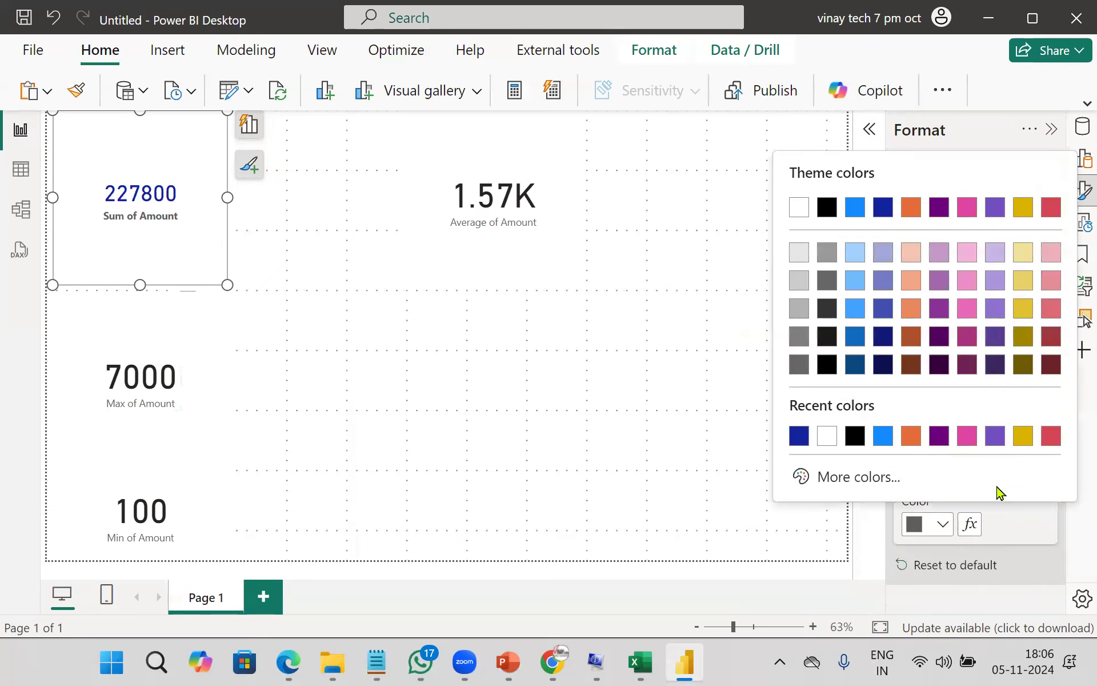
pyautogui.click(967, 435)
pyautogui.click(1024, 441)
pyautogui.write('20')
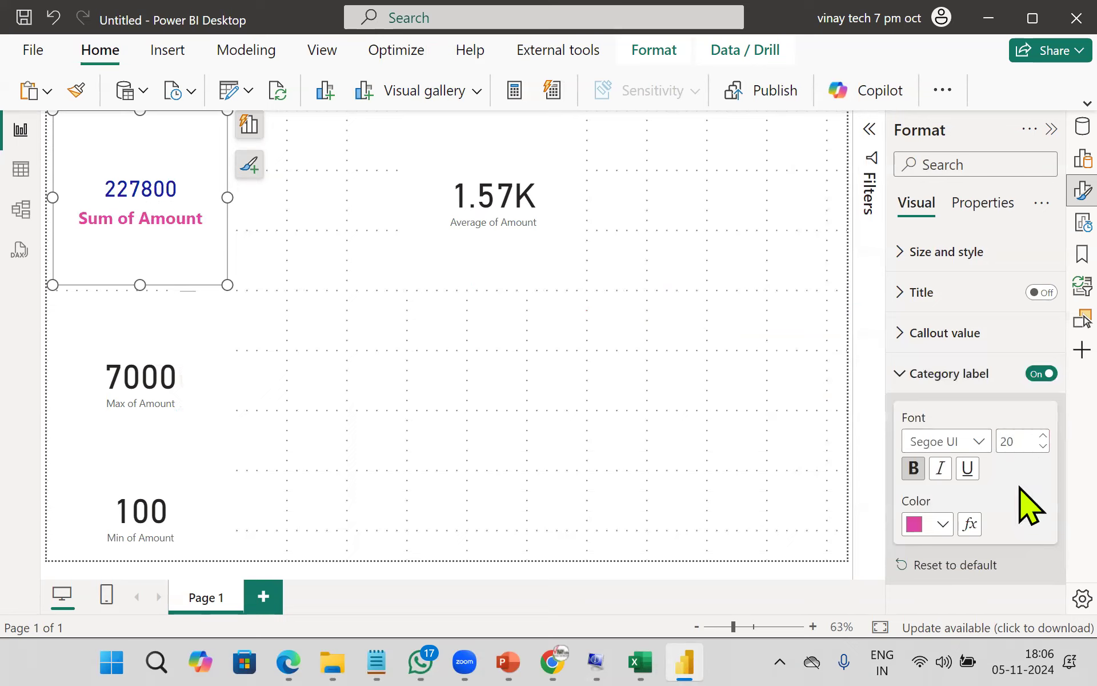
pyautogui.click(903, 384)
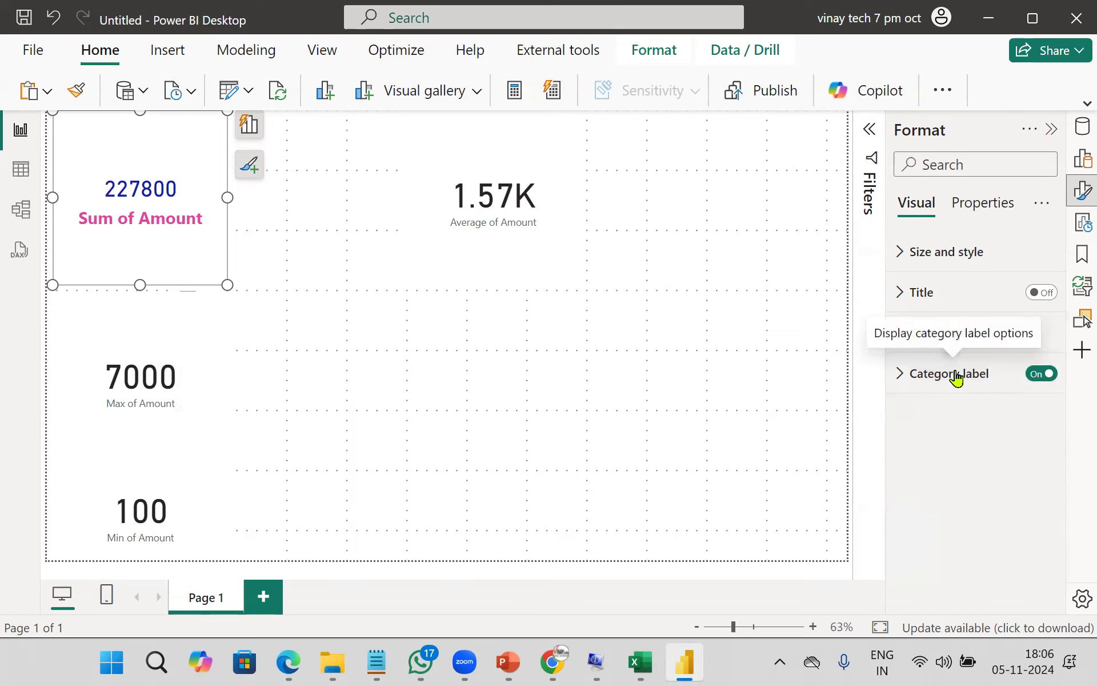
# - Reduce the font size of the Sum of Amount card's category label slightly
pyautogui.click(900, 374)
pyautogui.click(1025, 442)
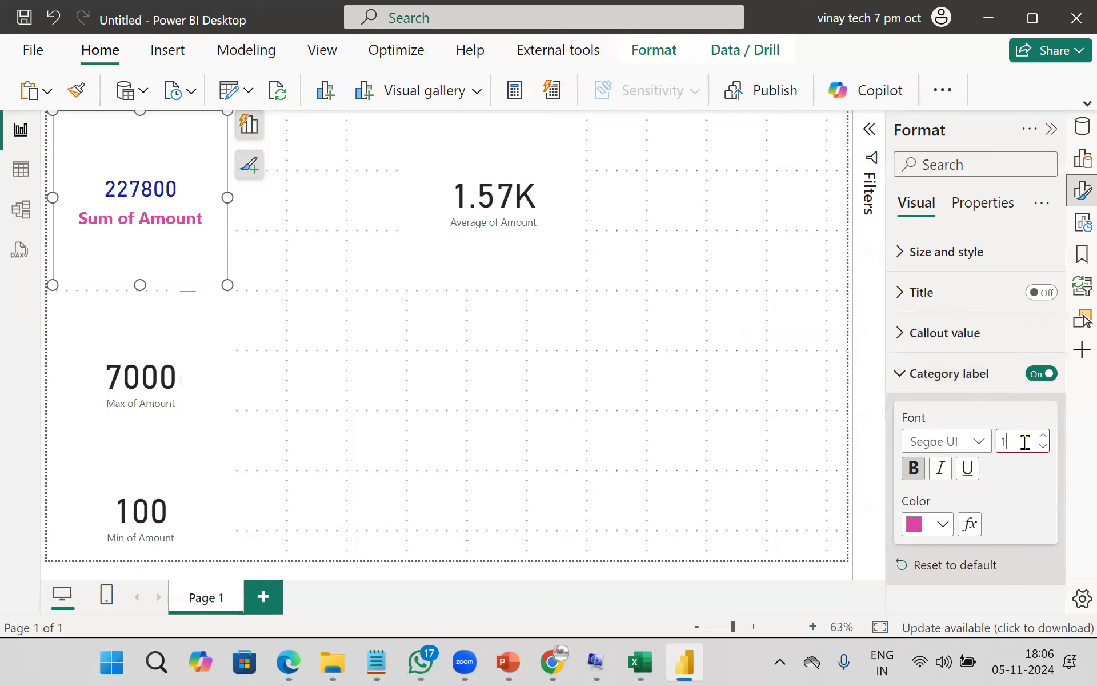
pyautogui.click(909, 374)
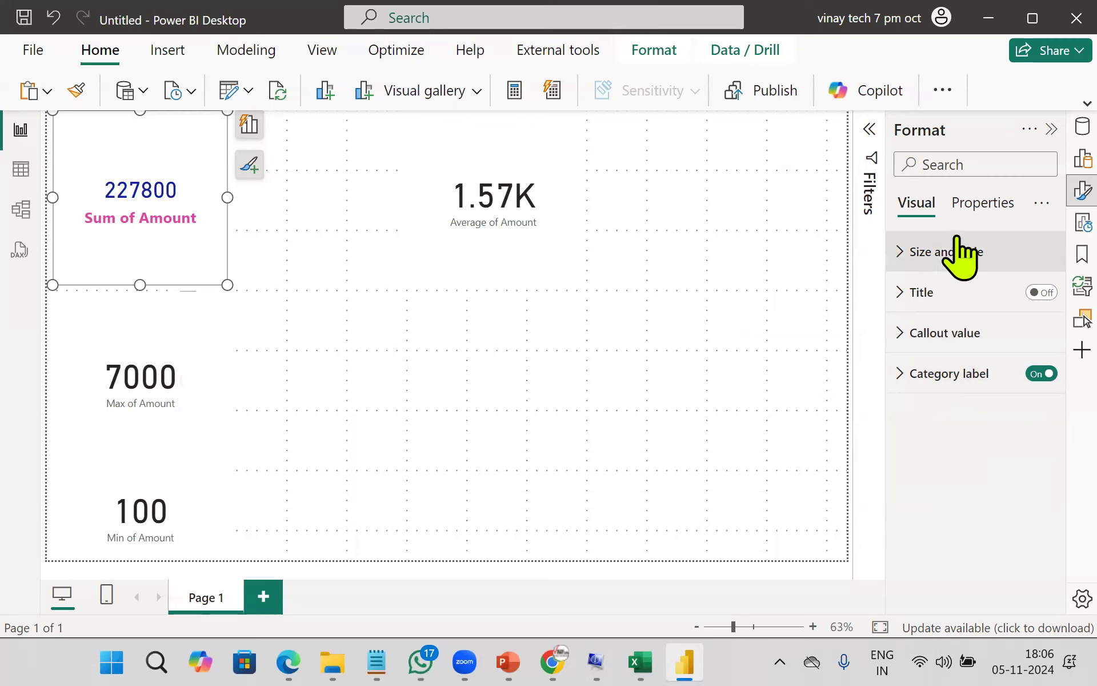
# - Turn on the visual border in the size and style options of the Sum of Amount card
pyautogui.click(901, 254)
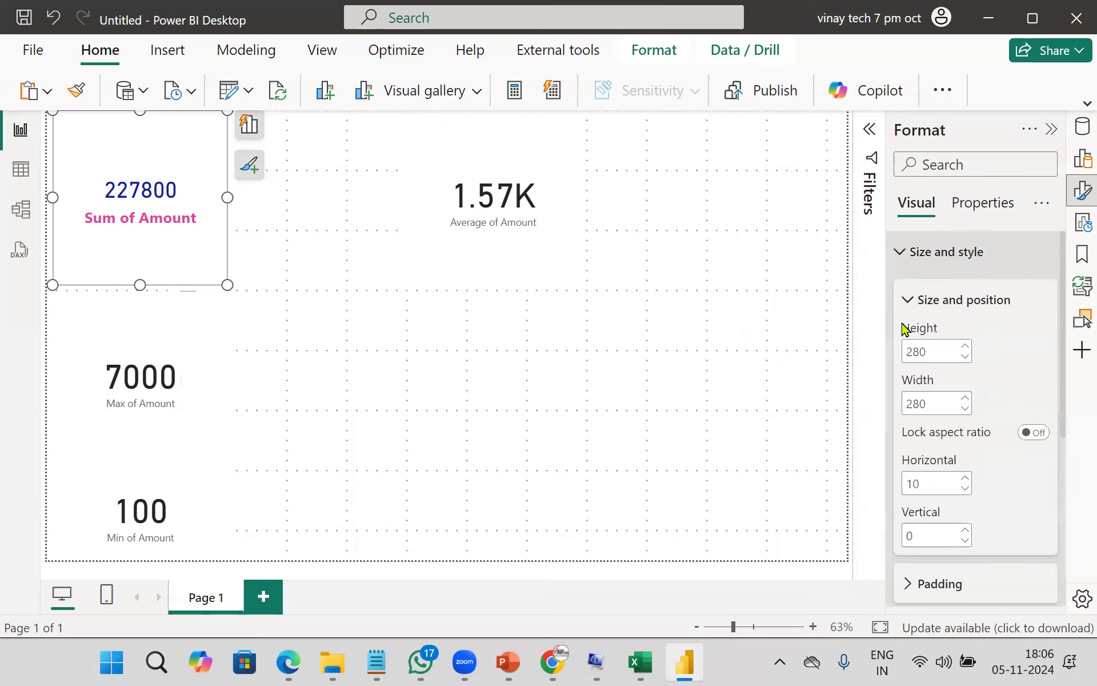
pyautogui.scroll(-5, 975, 460)
pyautogui.click(1032, 480)
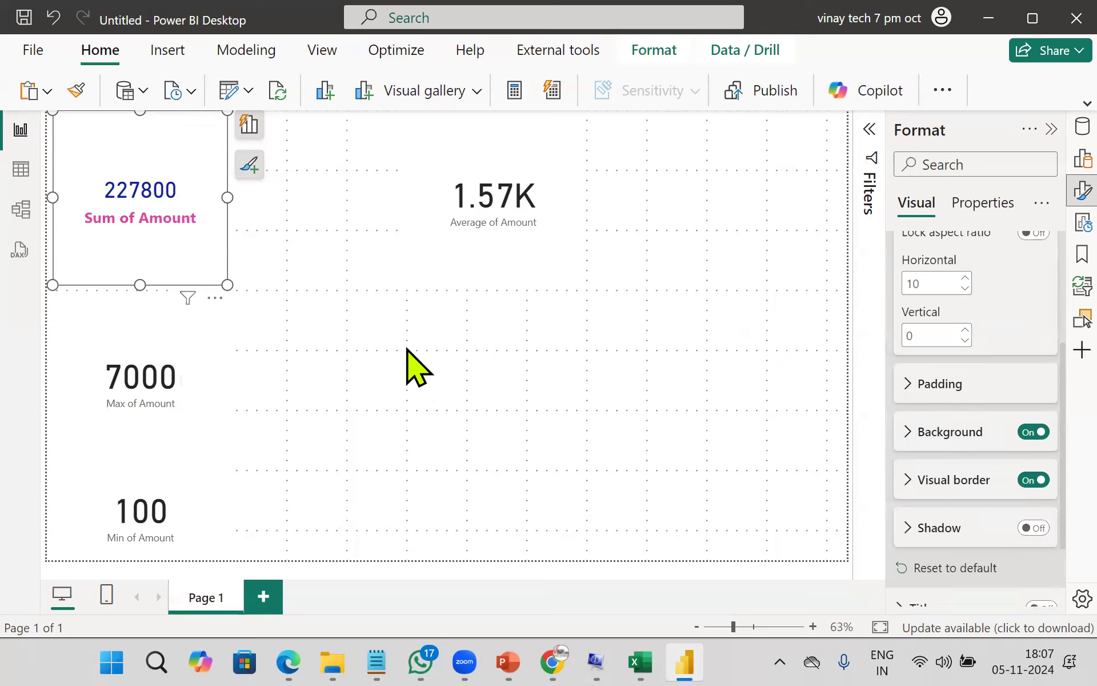
# - Shrink the Sum of Amount card to about 107 high and 217 wide, placed in the page's upper-left corner
pyautogui.moveTo(151, 283); pyautogui.dragTo(186, 173)
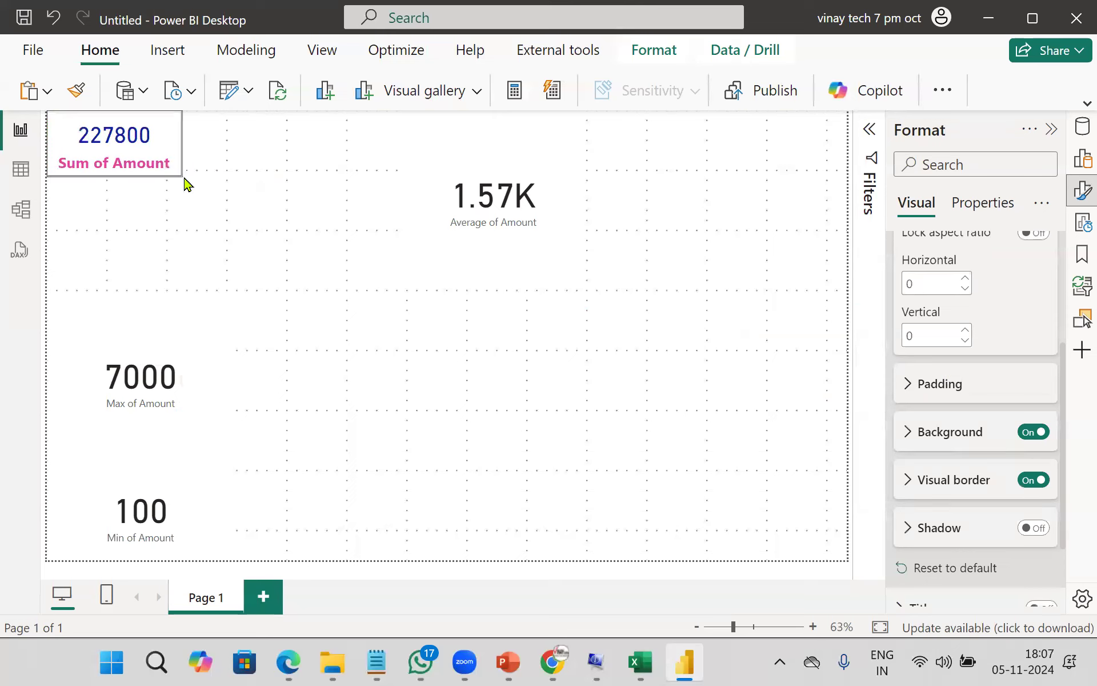
pyautogui.click(405, 287)
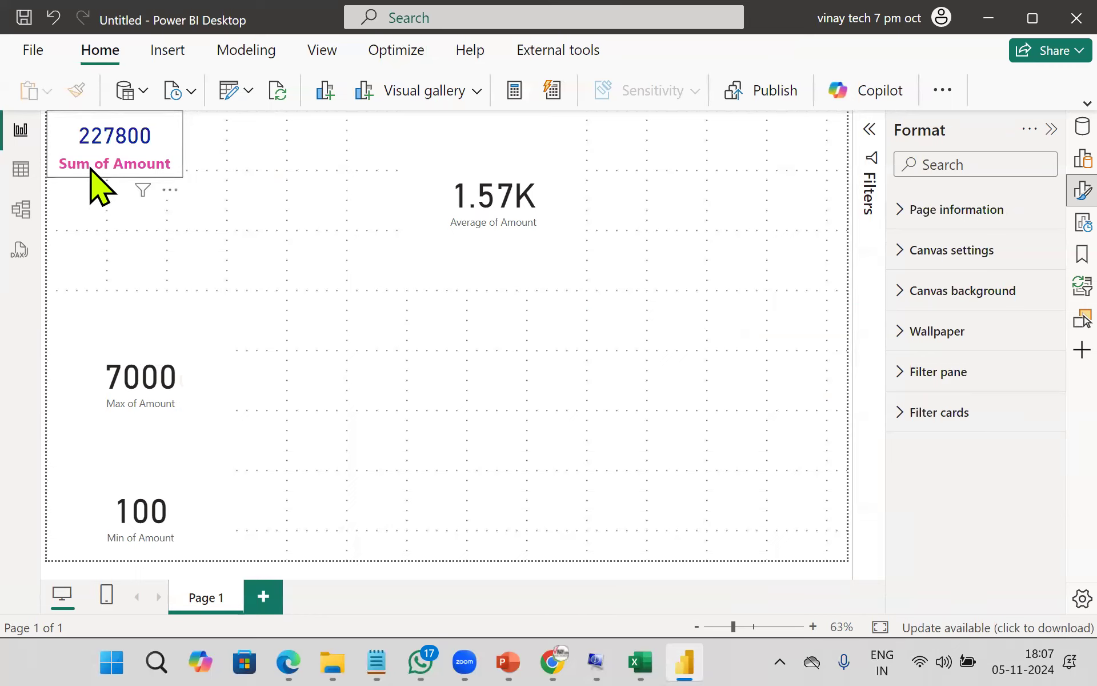
# - Copy the Sum of Amount card's formatting to the Average, Max and Min of Amount cards with Format Painter
pyautogui.click(98, 187)
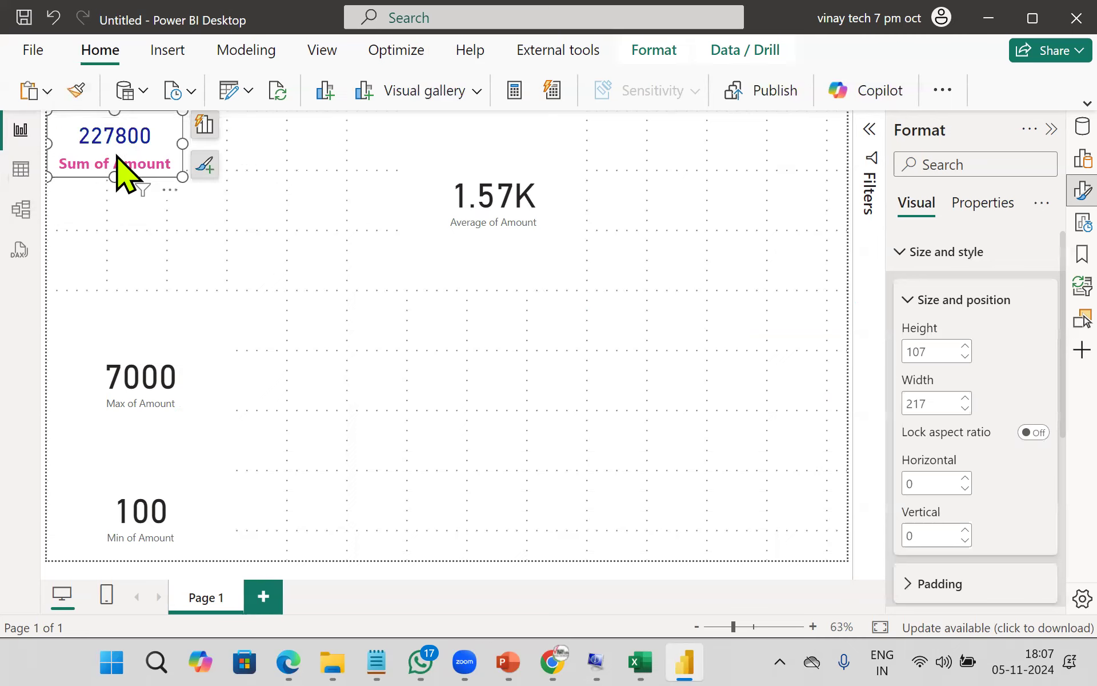
pyautogui.click(467, 188)
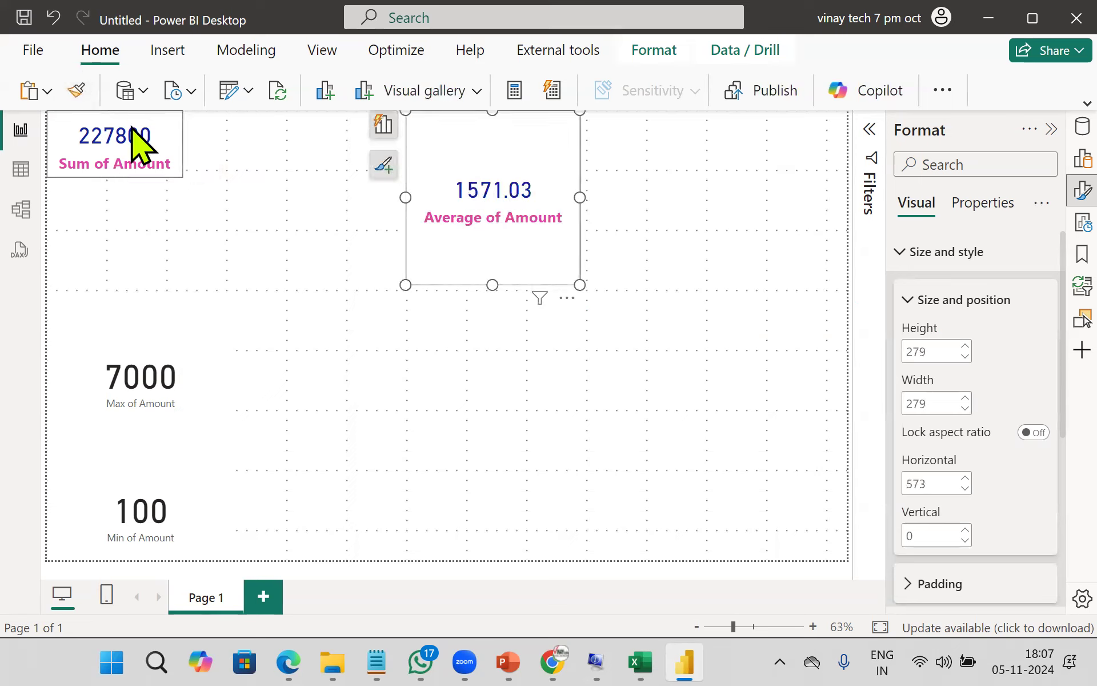
pyautogui.click(77, 89)
pyautogui.click(183, 381)
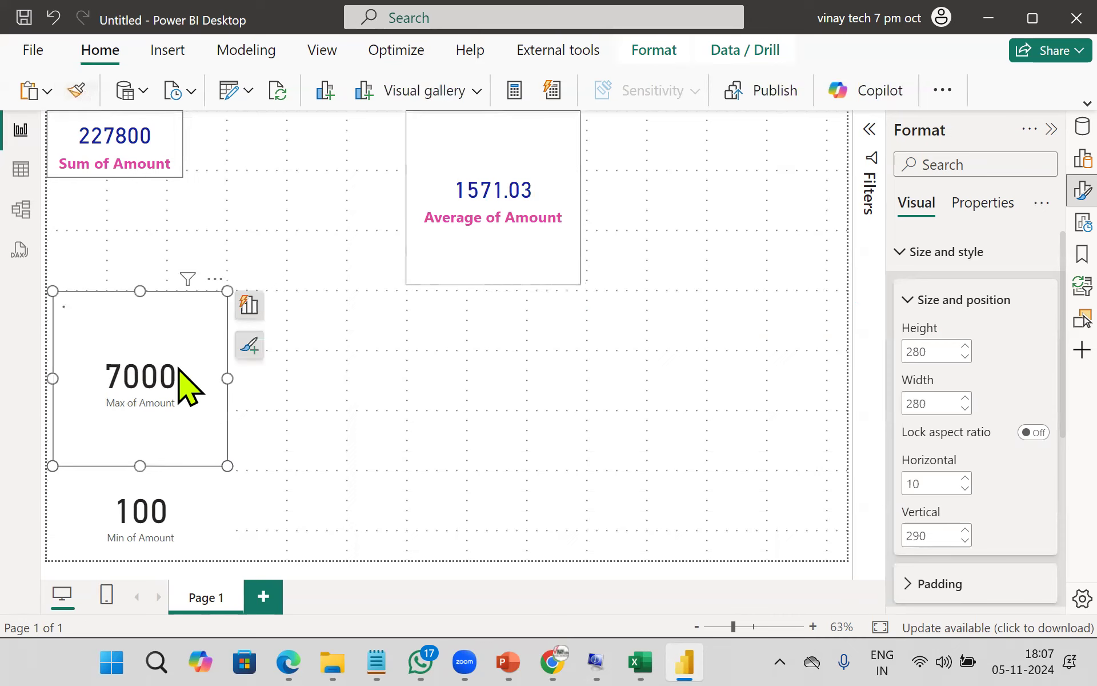
pyautogui.click(76, 89)
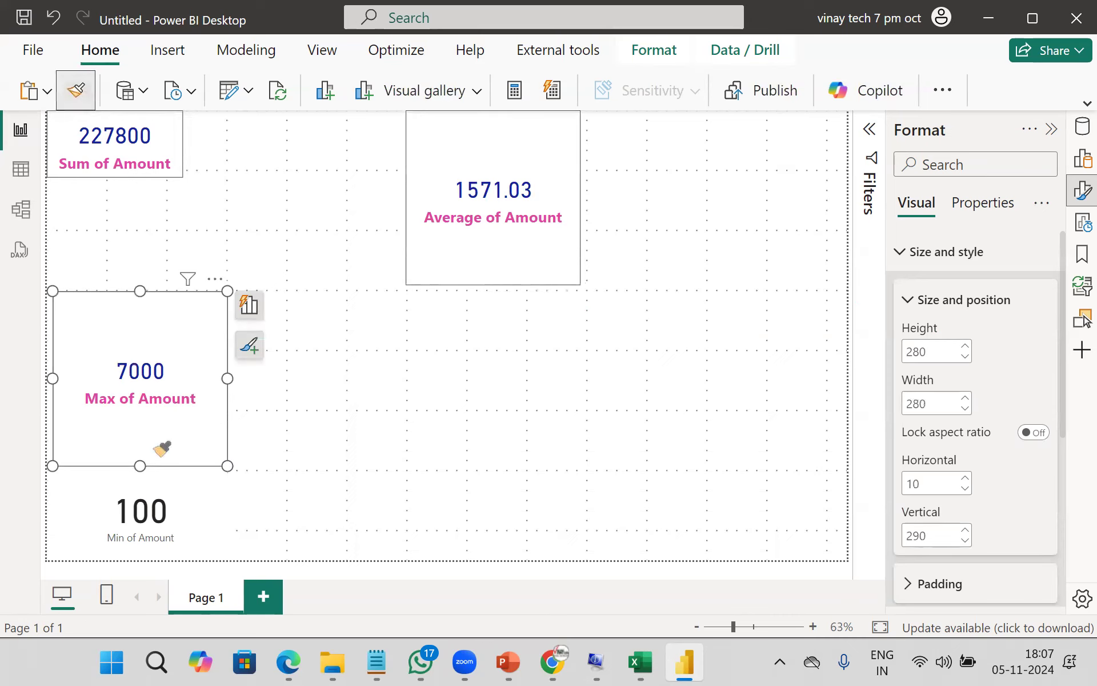
pyautogui.click(169, 500)
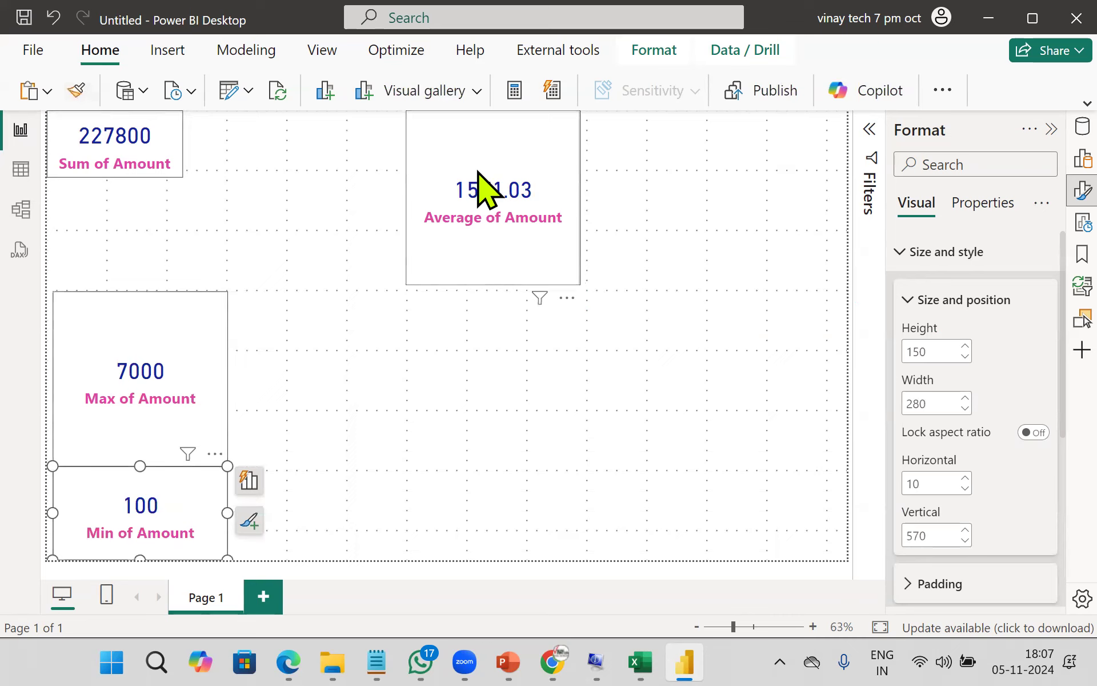
# - Move the Average of Amount card beside the Sum of Amount card and shrink it to a similar size
pyautogui.moveTo(485, 191); pyautogui.dragTo(264, 183)
pyautogui.moveTo(280, 234); pyautogui.dragTo(304, 150)
pyautogui.moveTo(370, 179); pyautogui.dragTo(357, 176)
# - Move the Max and Min of Amount cards into the row after the Average of Amount card and shrink them to match
pyautogui.moveTo(187, 313); pyautogui.dragTo(494, 184)
pyautogui.moveTo(459, 284); pyautogui.dragTo(506, 182)
pyautogui.moveTo(182, 519); pyautogui.dragTo(658, 164)
pyautogui.moveTo(702, 203); pyautogui.dragTo(671, 178)
pyautogui.click(539, 284)
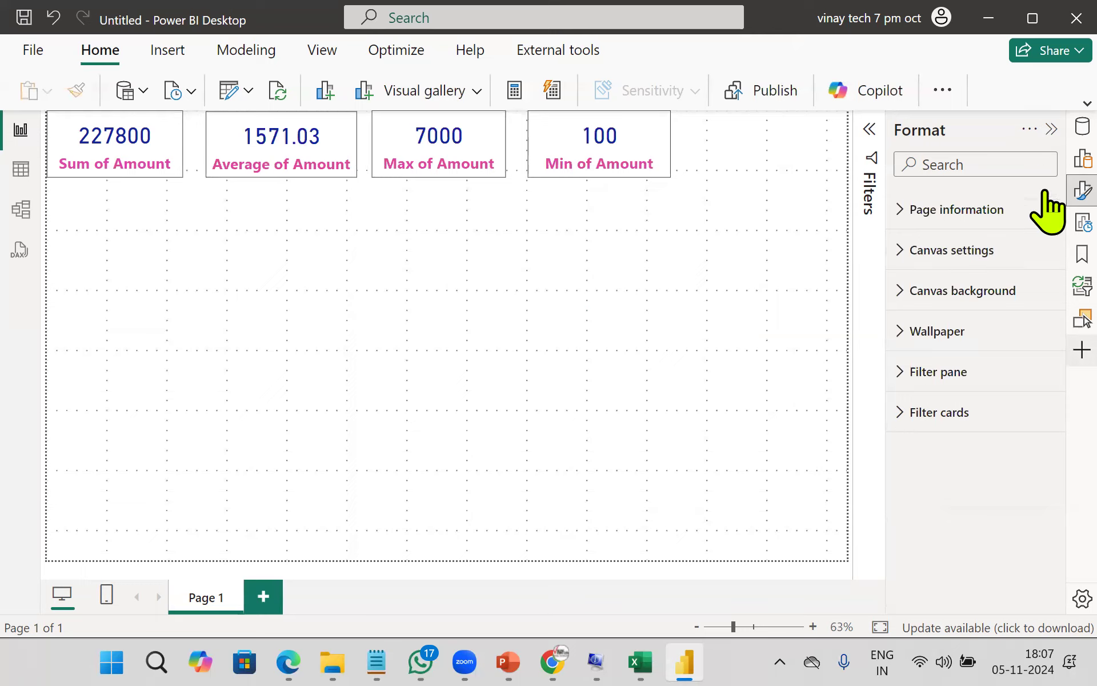
# - Insert a slicer on the report page and place it just below the Min of Amount card
pyautogui.click(1047, 137)
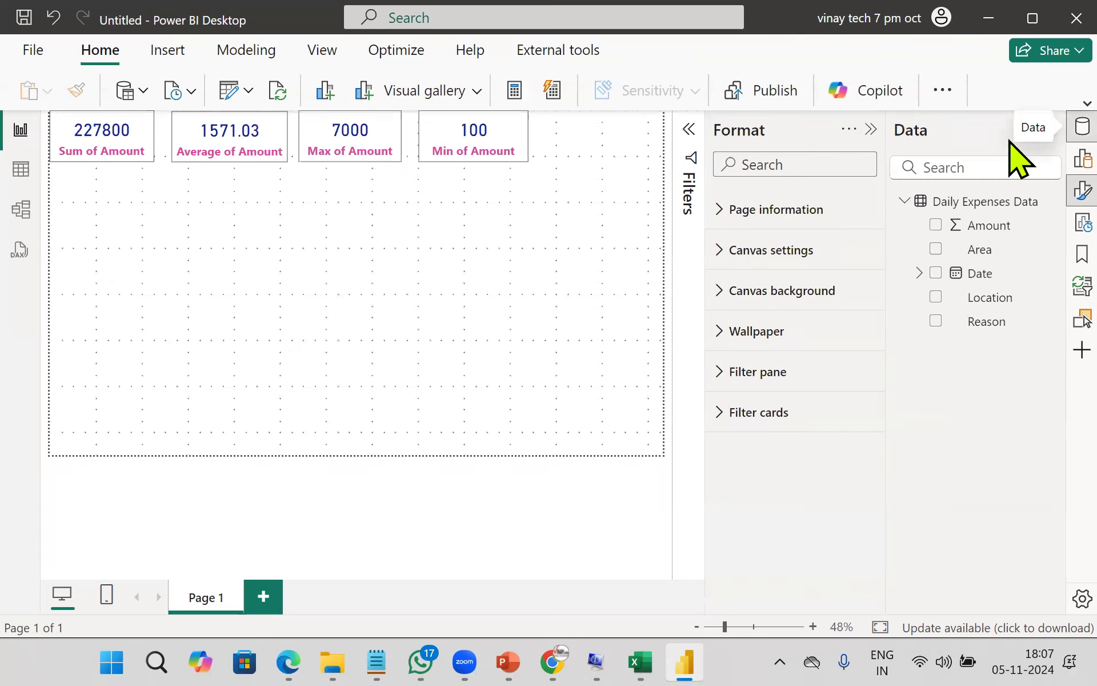
pyautogui.click(871, 130)
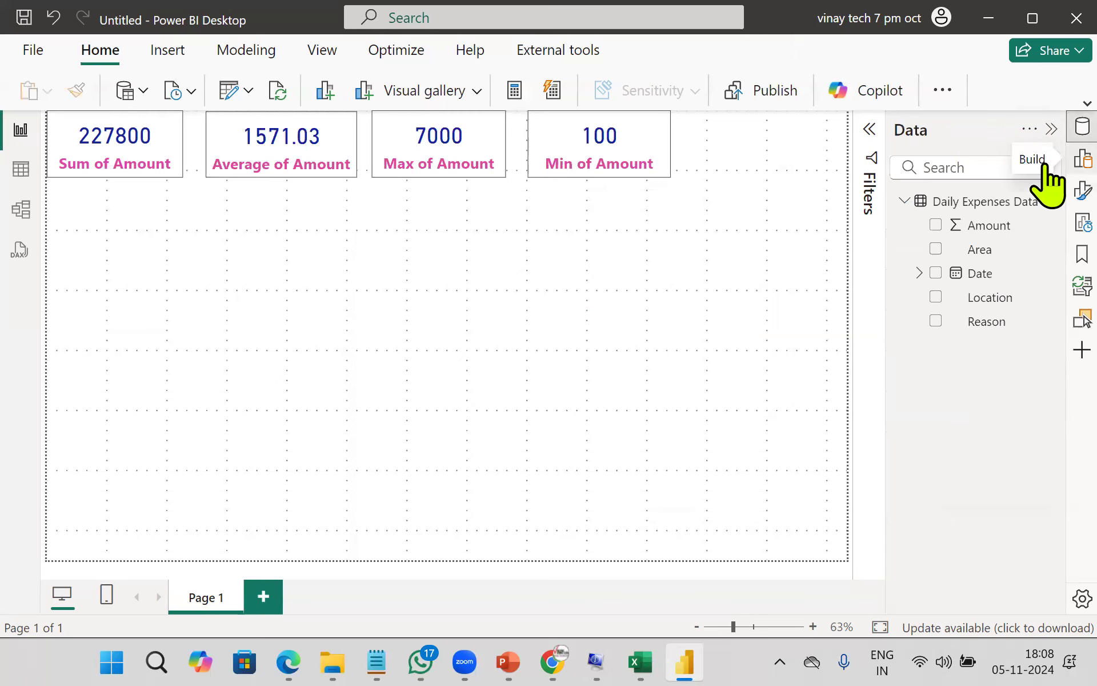
pyautogui.click(1045, 166)
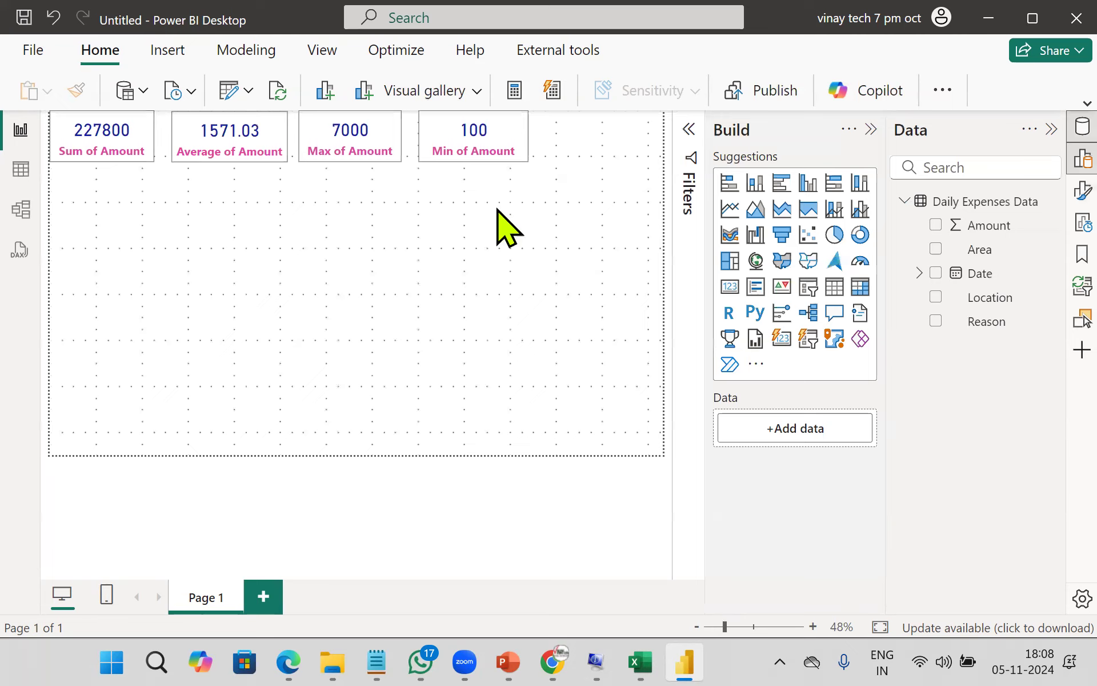
pyautogui.click(809, 289)
pyautogui.moveTo(91, 245); pyautogui.dragTo(502, 233)
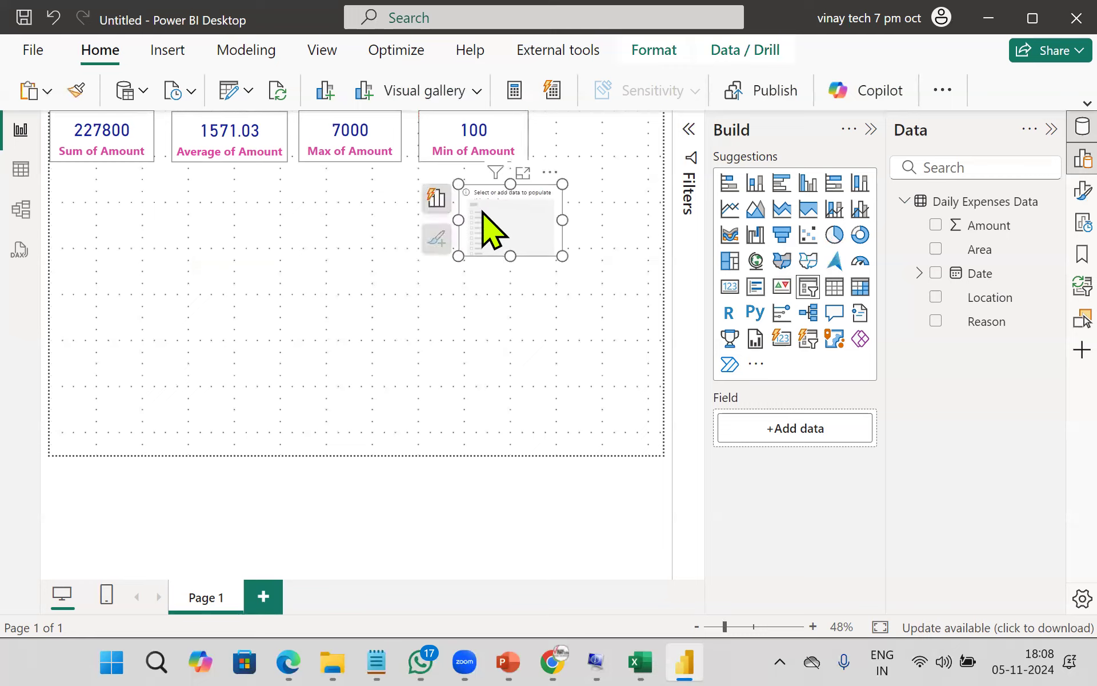
# - Add Year from the Date hierarchy of Daily Expenses Data as the slicer's field
pyautogui.click(772, 434)
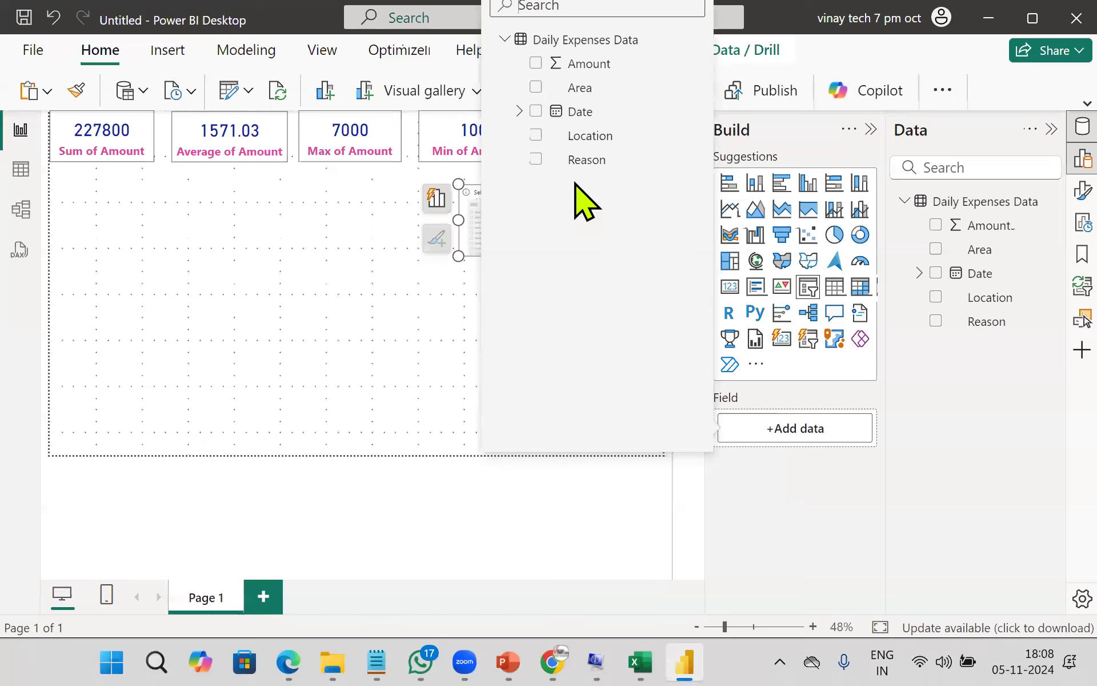
pyautogui.click(519, 111)
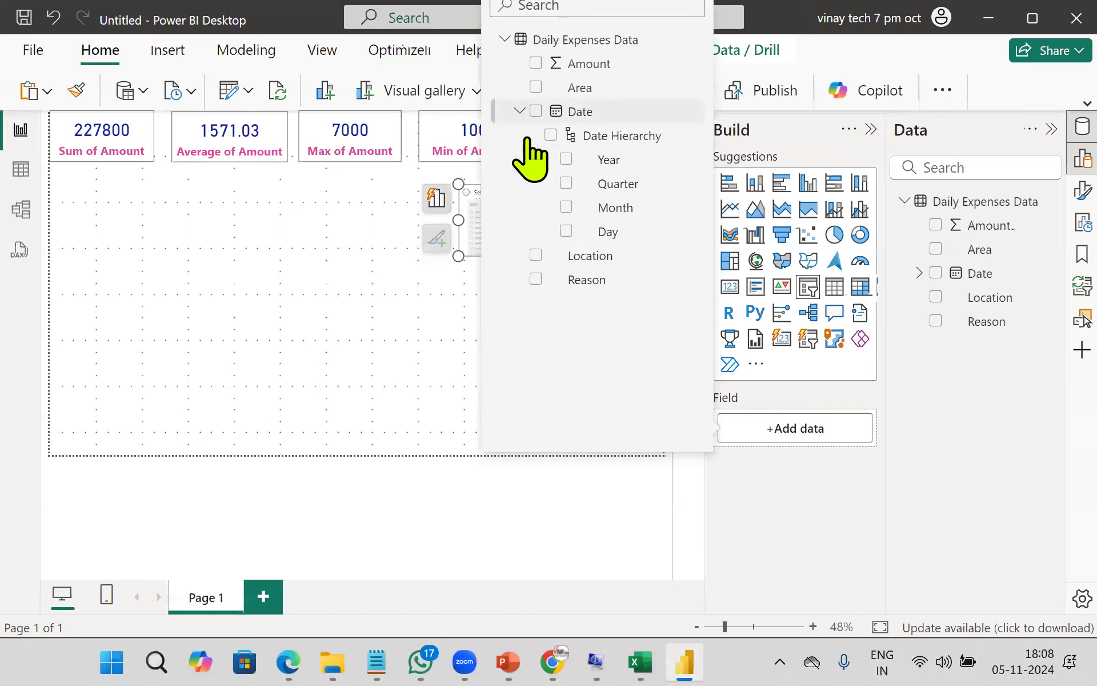
pyautogui.click(566, 159)
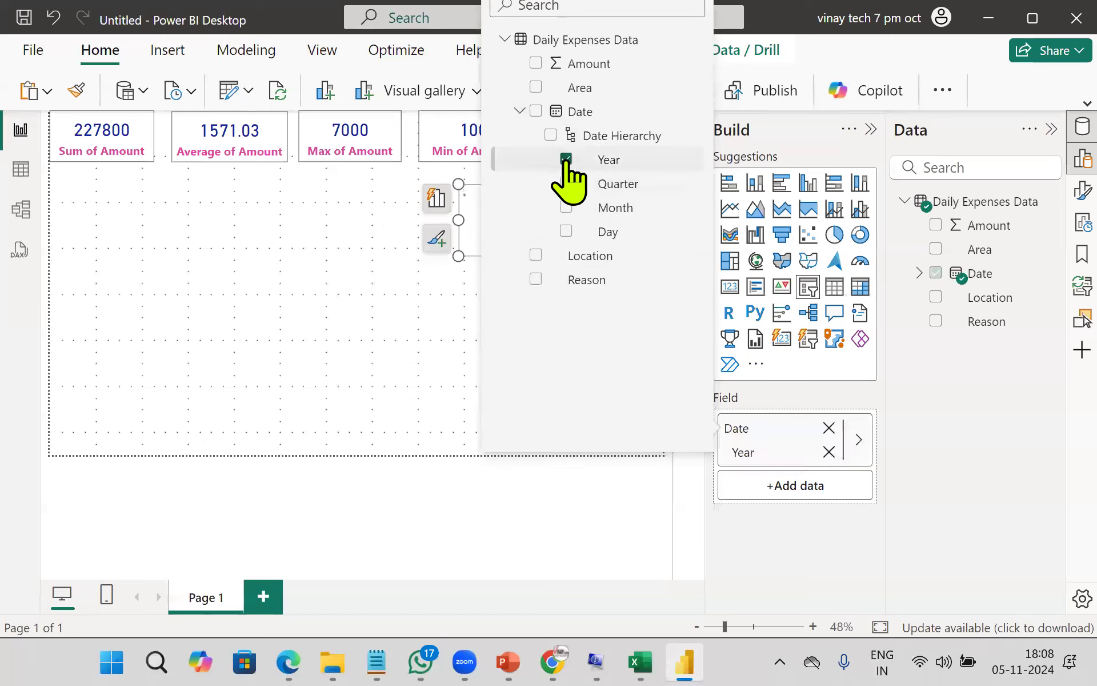
pyautogui.click(387, 359)
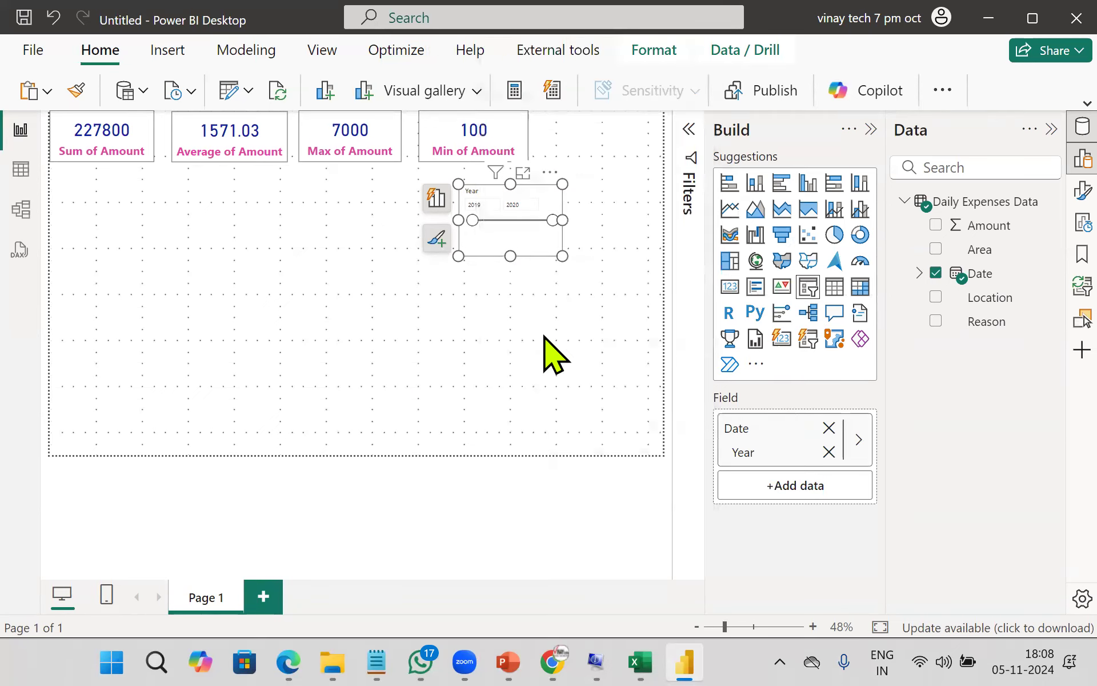
# - Set the Year slicer's style to Vertical list in its slicer settings
pyautogui.click(1046, 197)
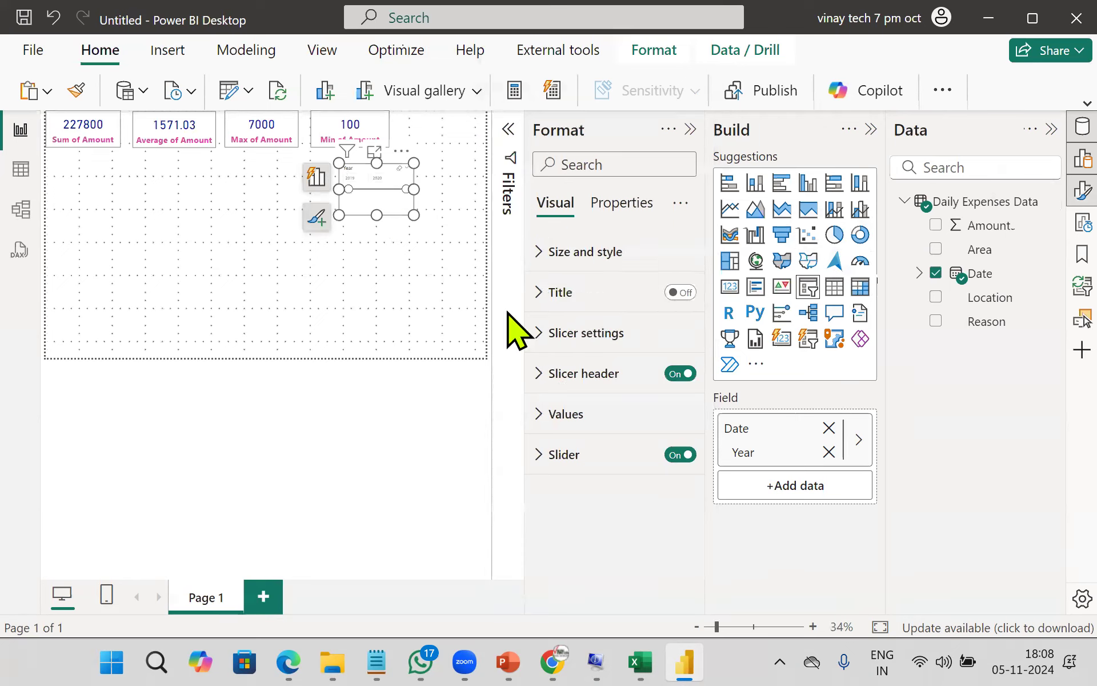
pyautogui.click(540, 336)
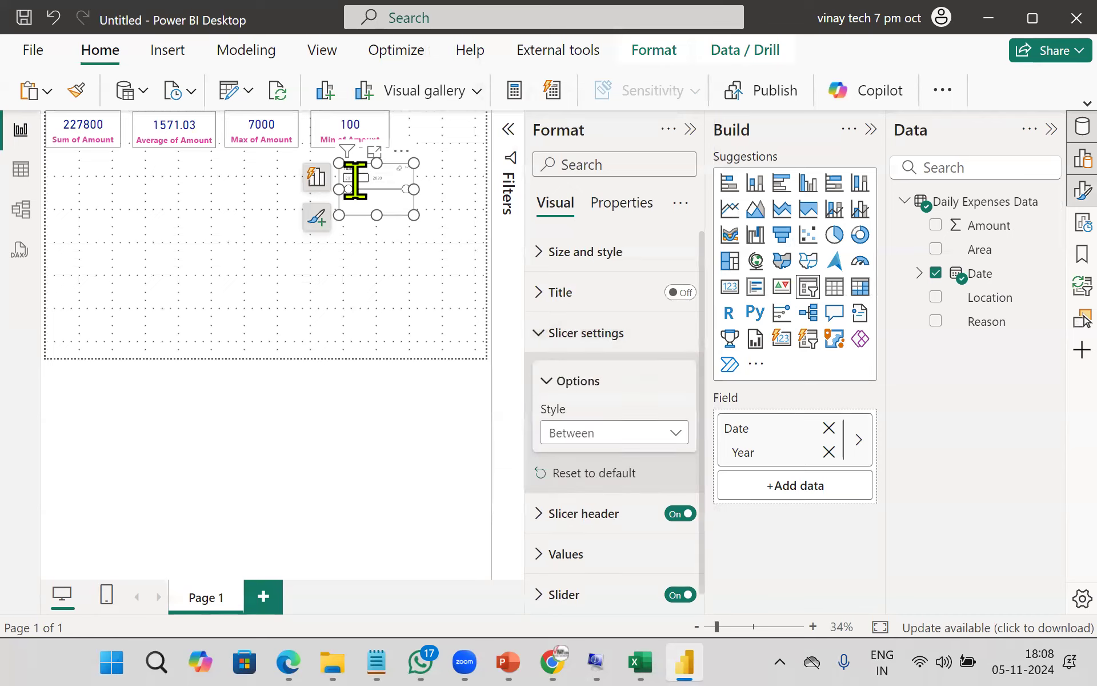
pyautogui.click(582, 436)
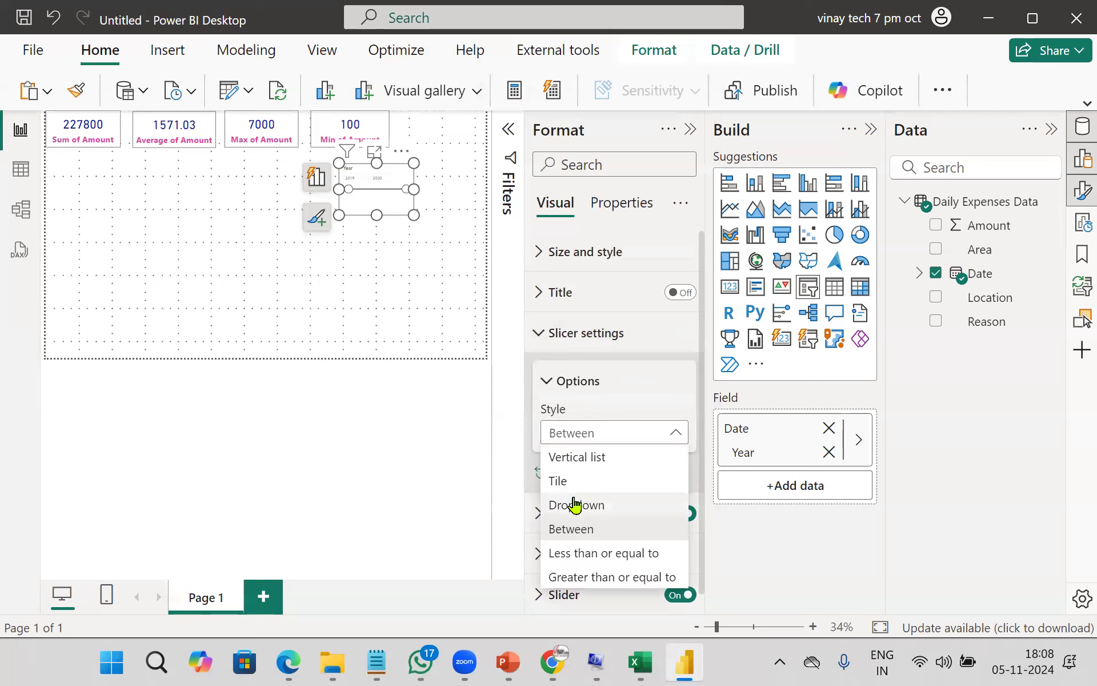
pyautogui.click(594, 457)
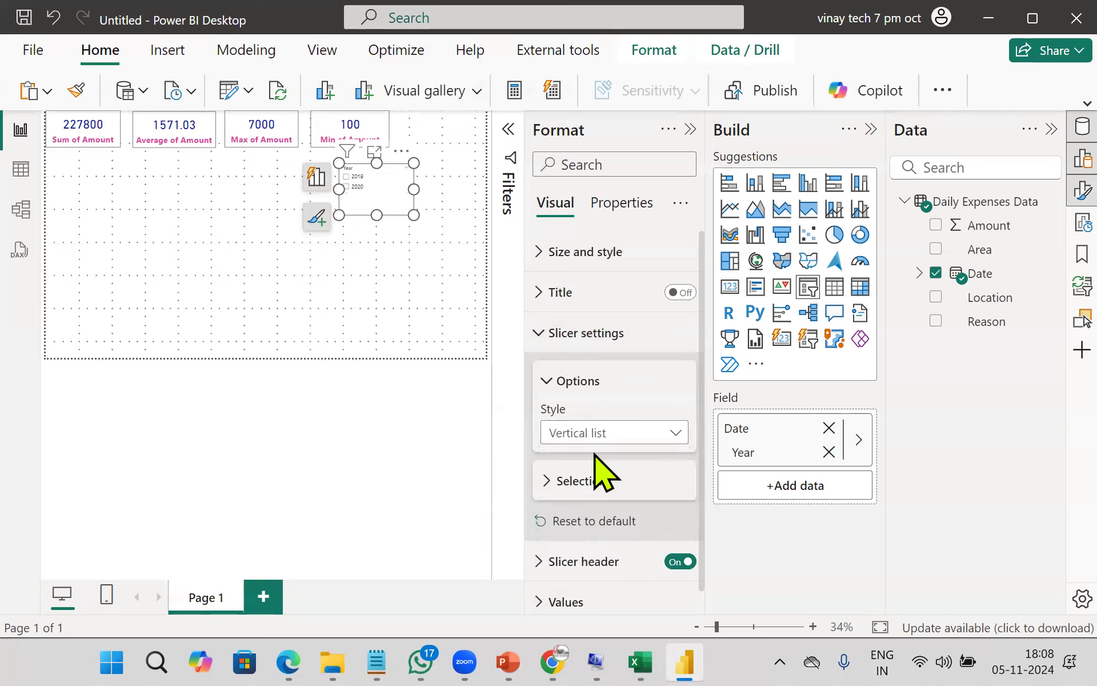
# - Try the Tile, Dropdown, Less than or equal to and Greater than or equal to slicer styles, and return to Vertical list
pyautogui.click(600, 440)
pyautogui.click(596, 482)
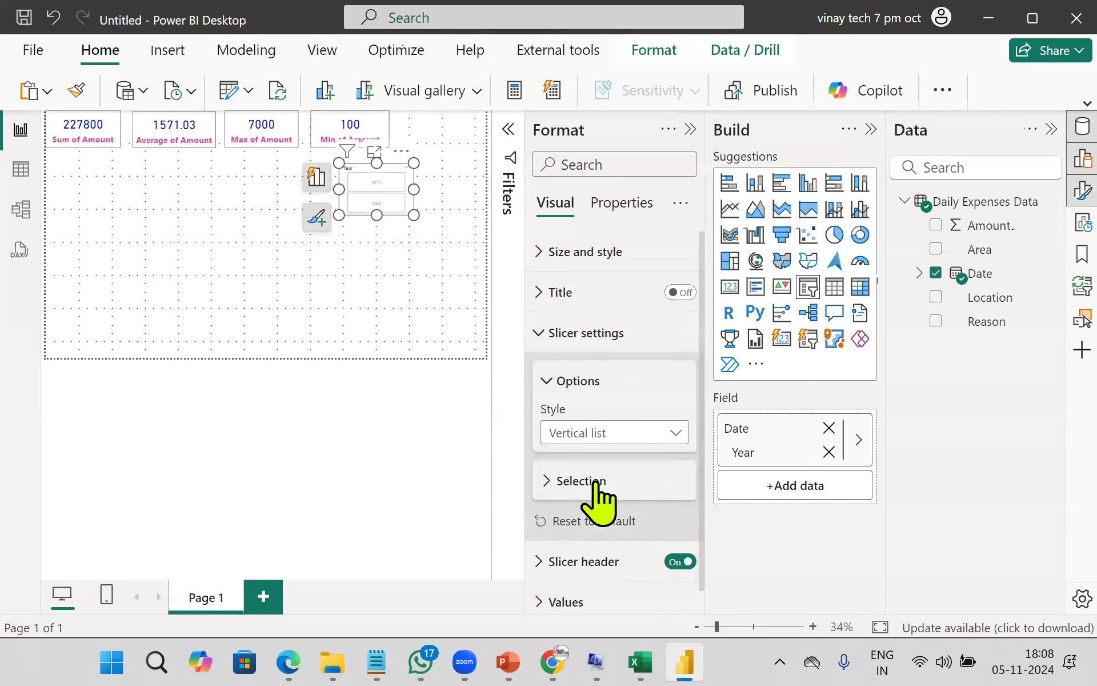
pyautogui.click(599, 439)
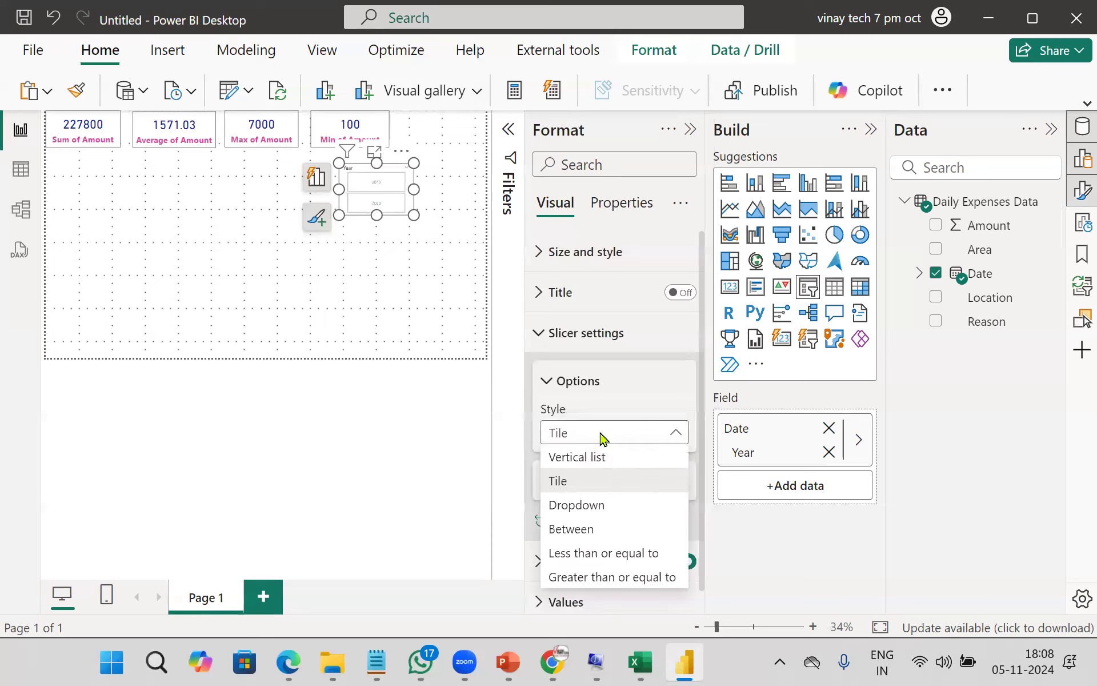
pyautogui.click(609, 505)
pyautogui.click(613, 437)
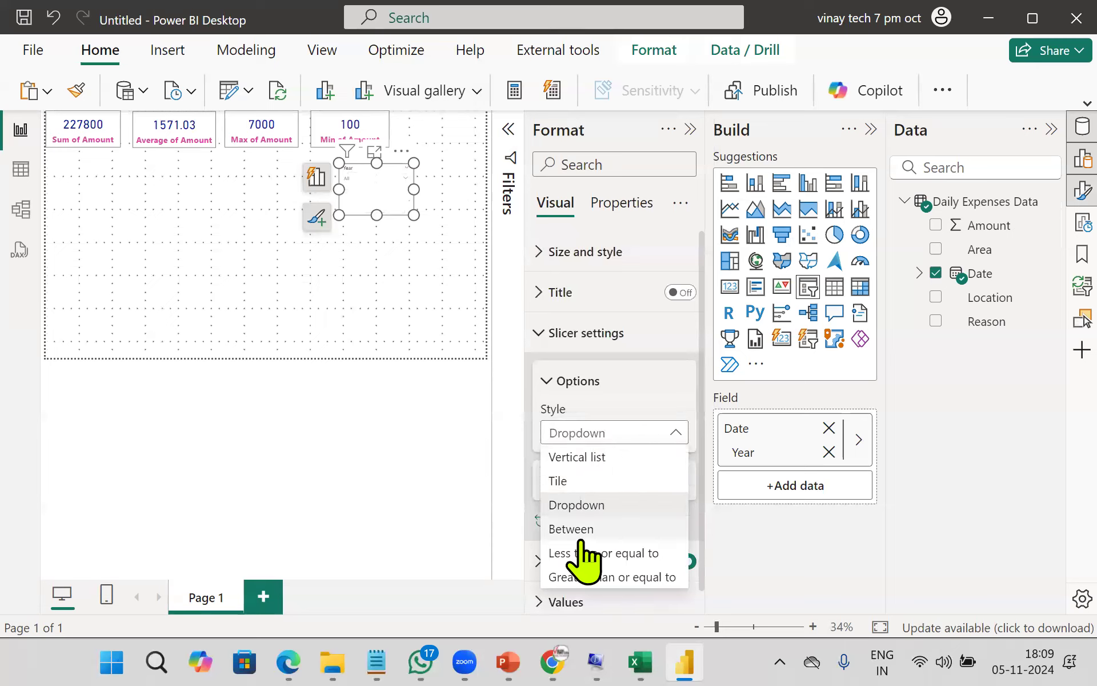
pyautogui.click(616, 556)
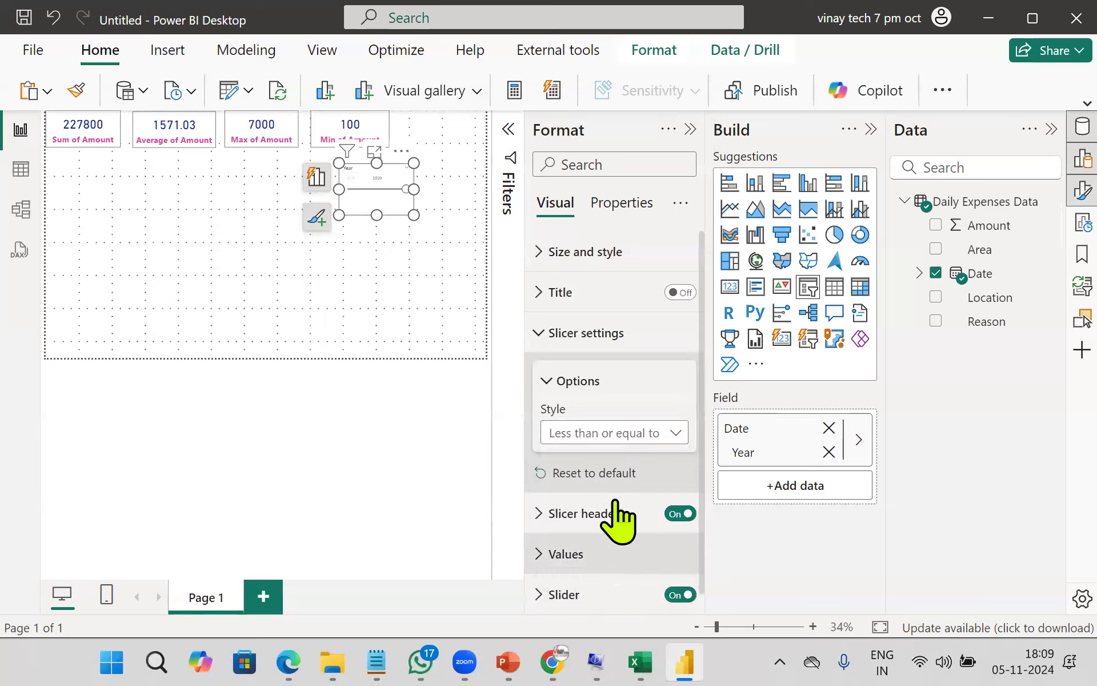
pyautogui.click(612, 439)
pyautogui.click(610, 577)
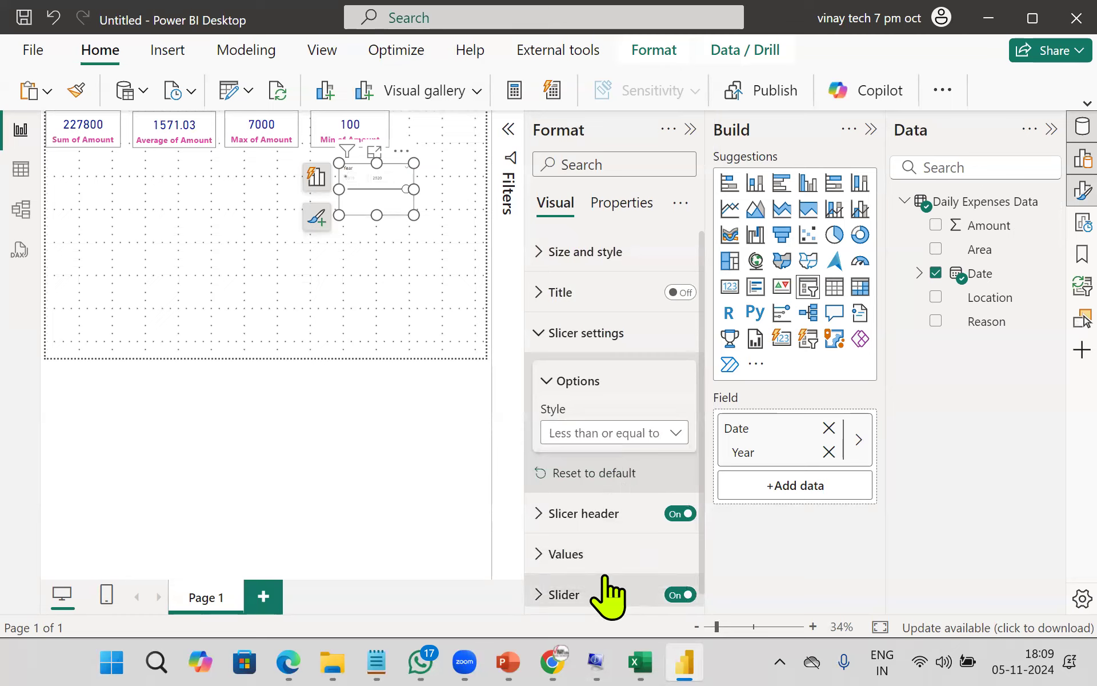
pyautogui.click(616, 434)
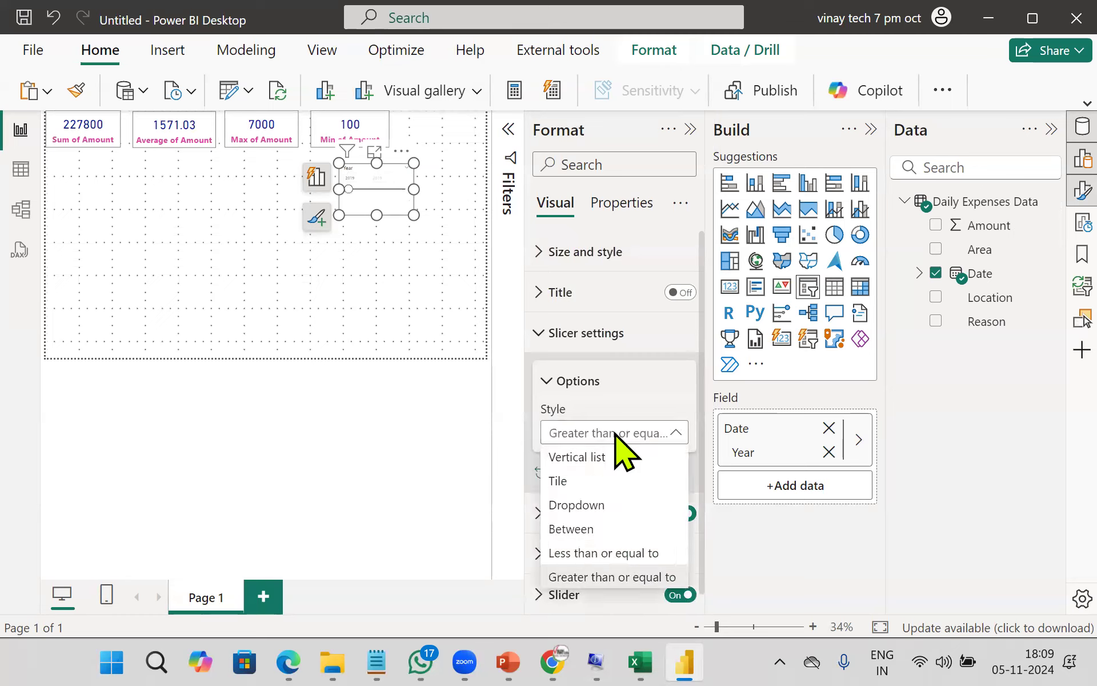
pyautogui.click(597, 459)
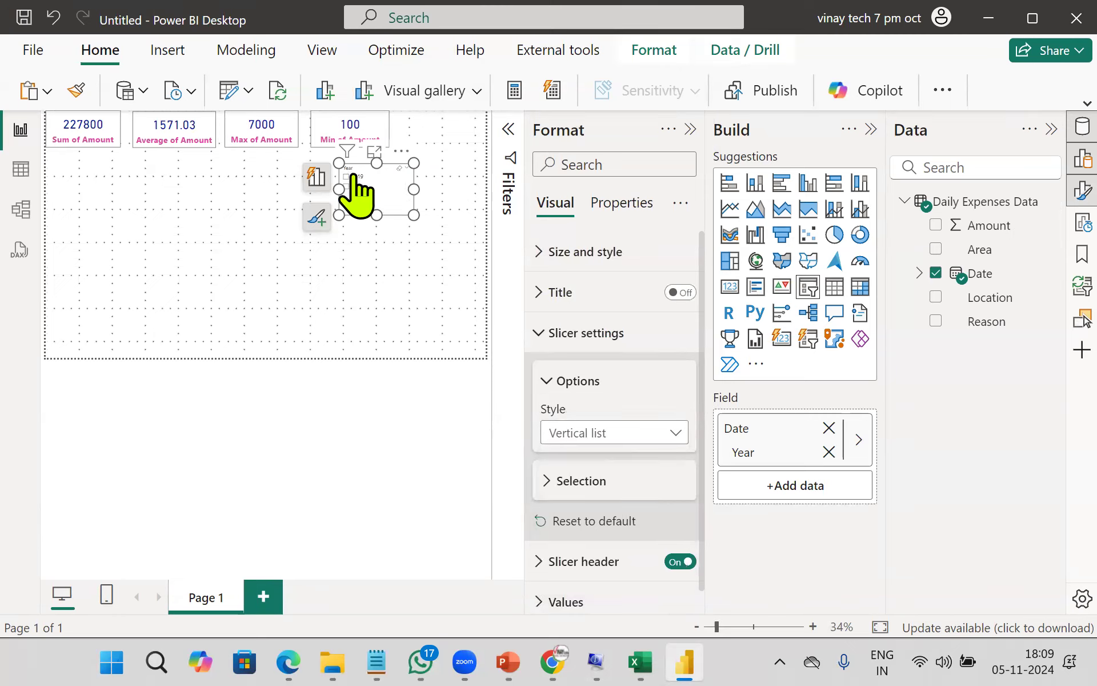
# - Format the slicer header text as bold, size 18, with a pink font color
pyautogui.click(870, 133)
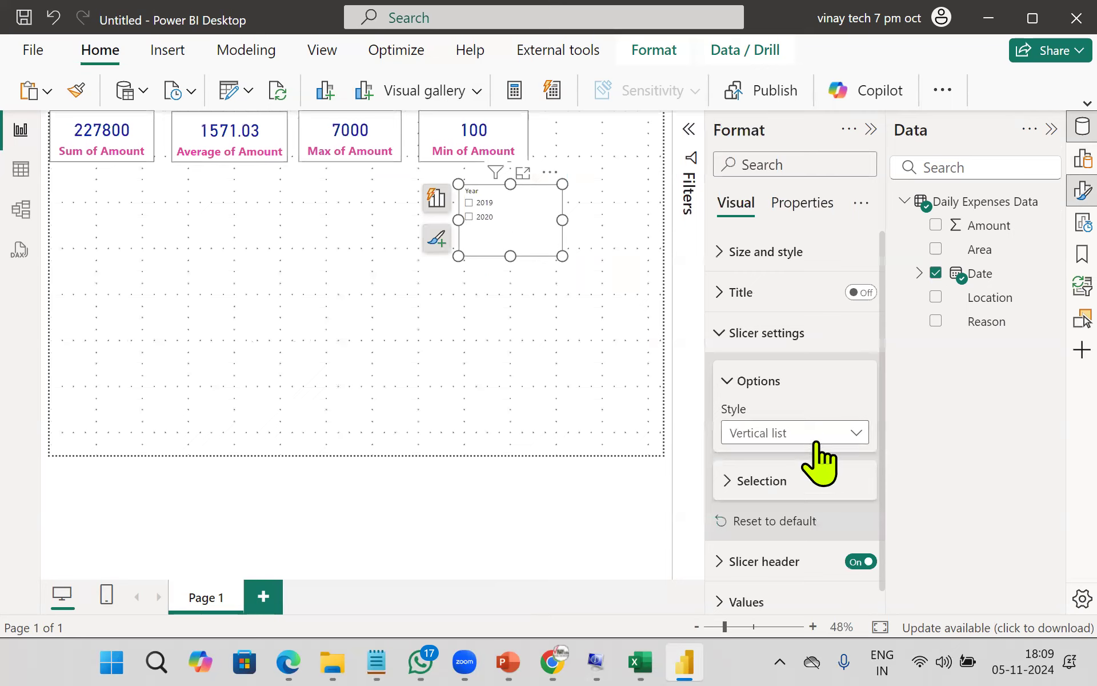
pyautogui.click(721, 335)
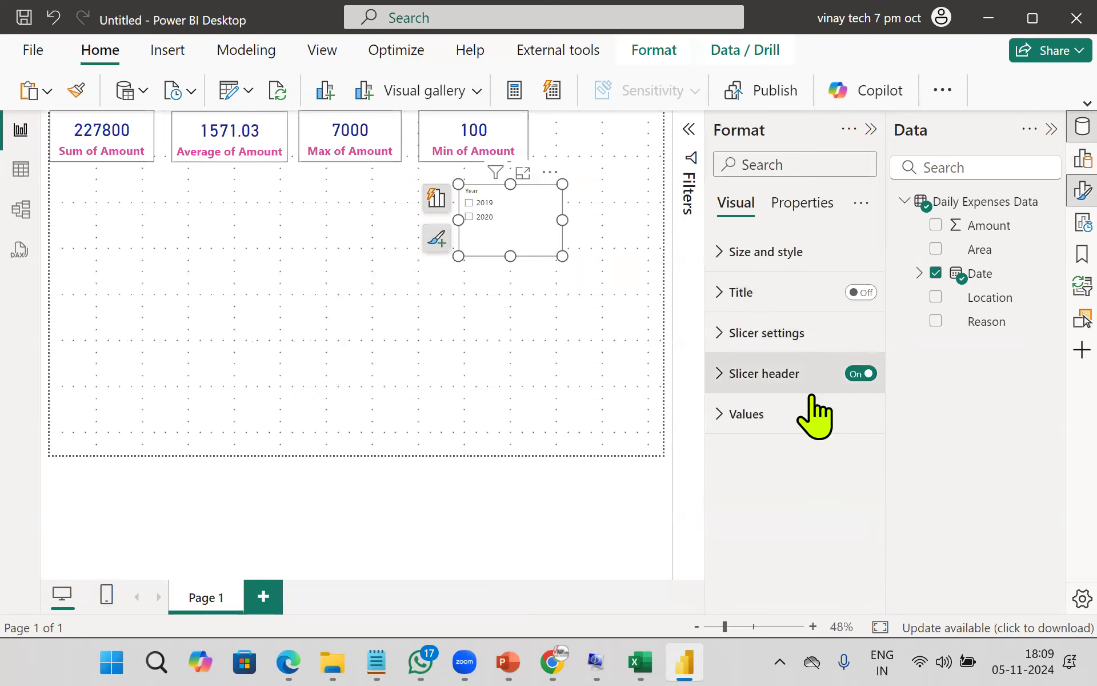
pyautogui.click(724, 376)
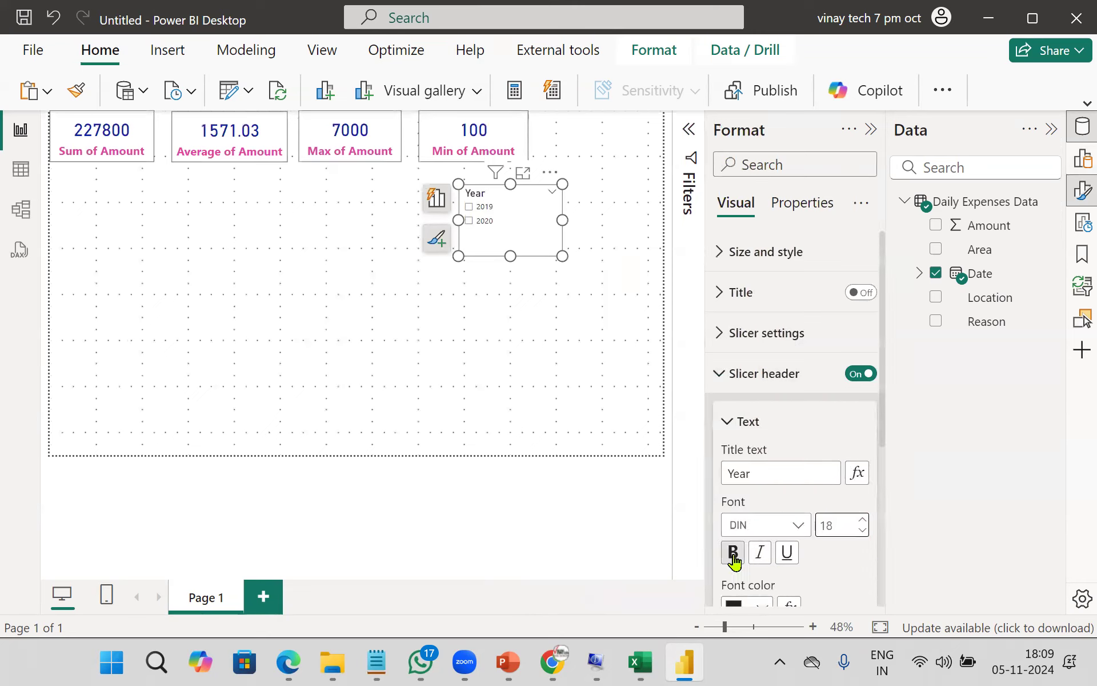
pyautogui.scroll(-3, 814, 543)
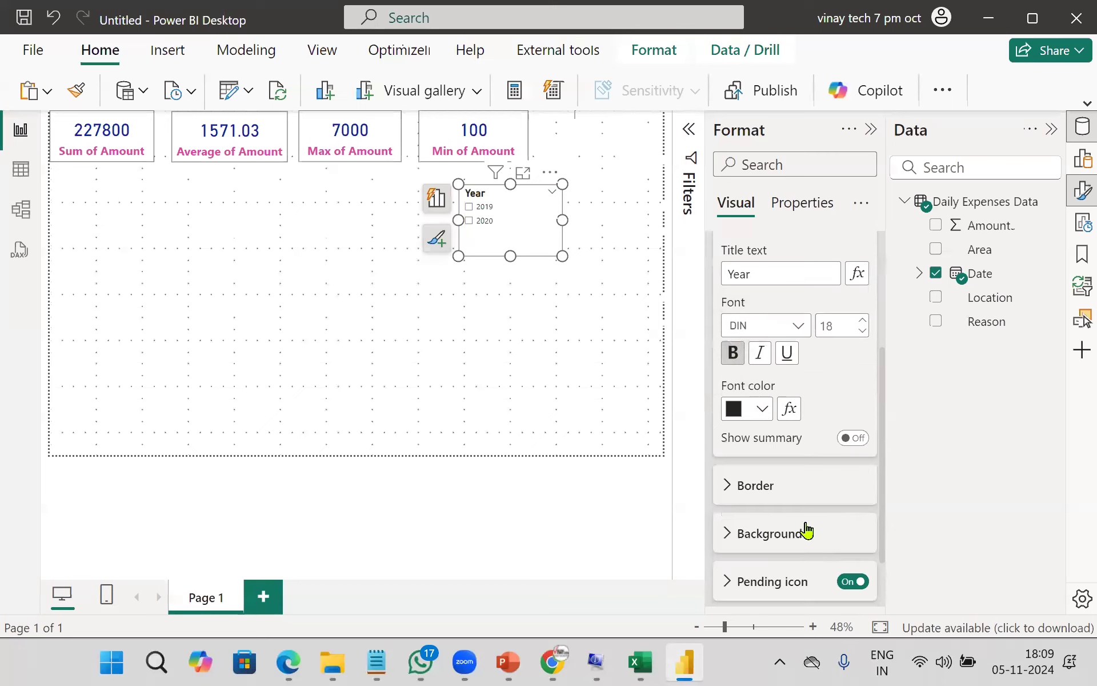
pyautogui.click(763, 407)
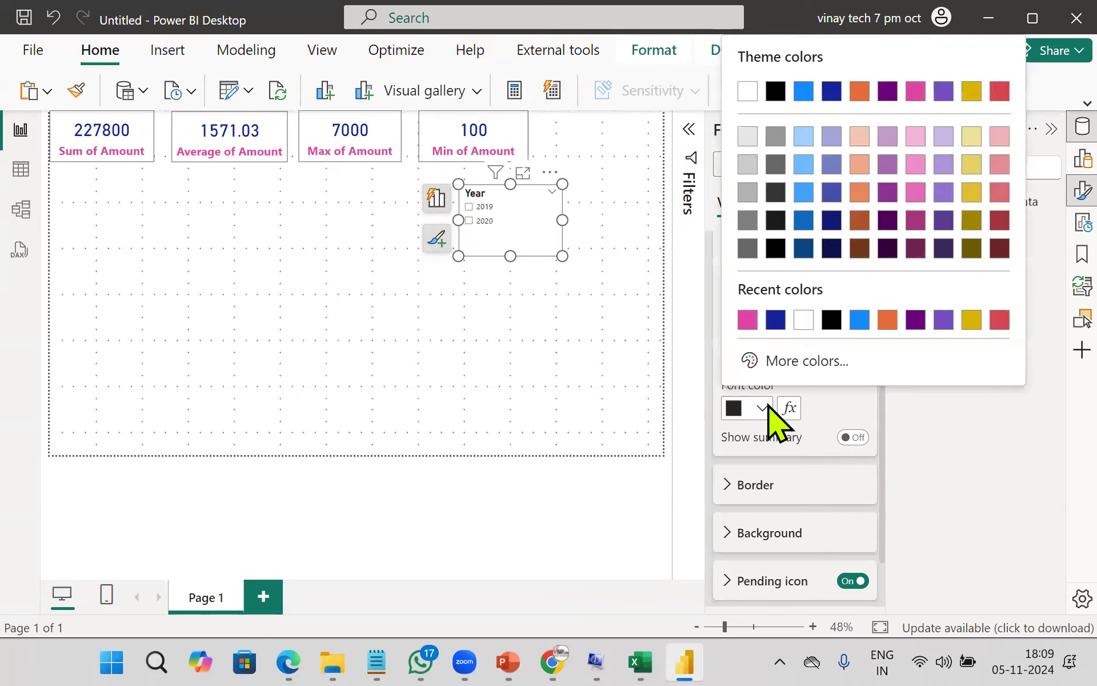
pyautogui.click(775, 320)
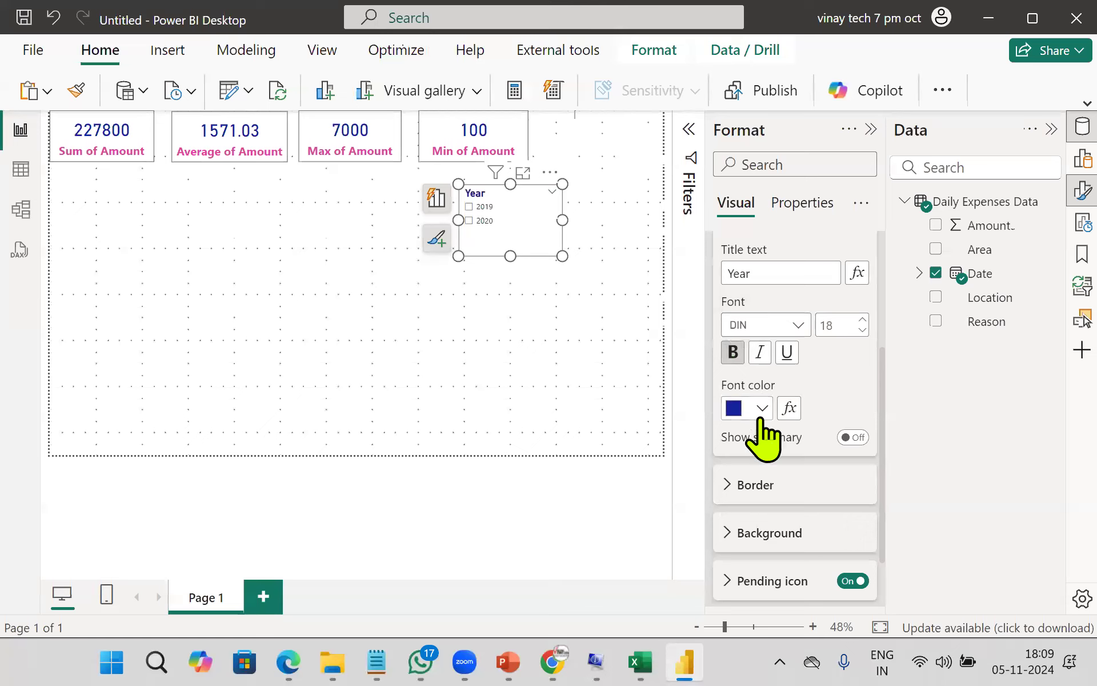
pyautogui.click(761, 412)
pyautogui.click(776, 320)
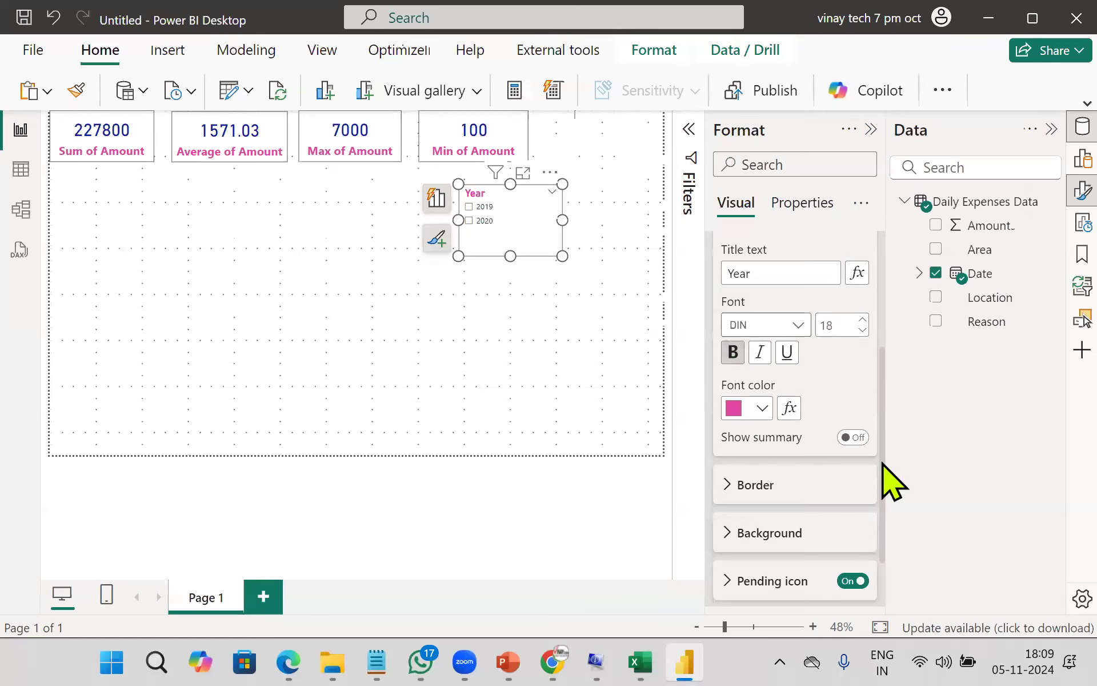
# - Format the slicer's values as bold, size 18, with a dark blue font color
pyautogui.scroll(-2, 818, 525)
pyautogui.click(733, 589)
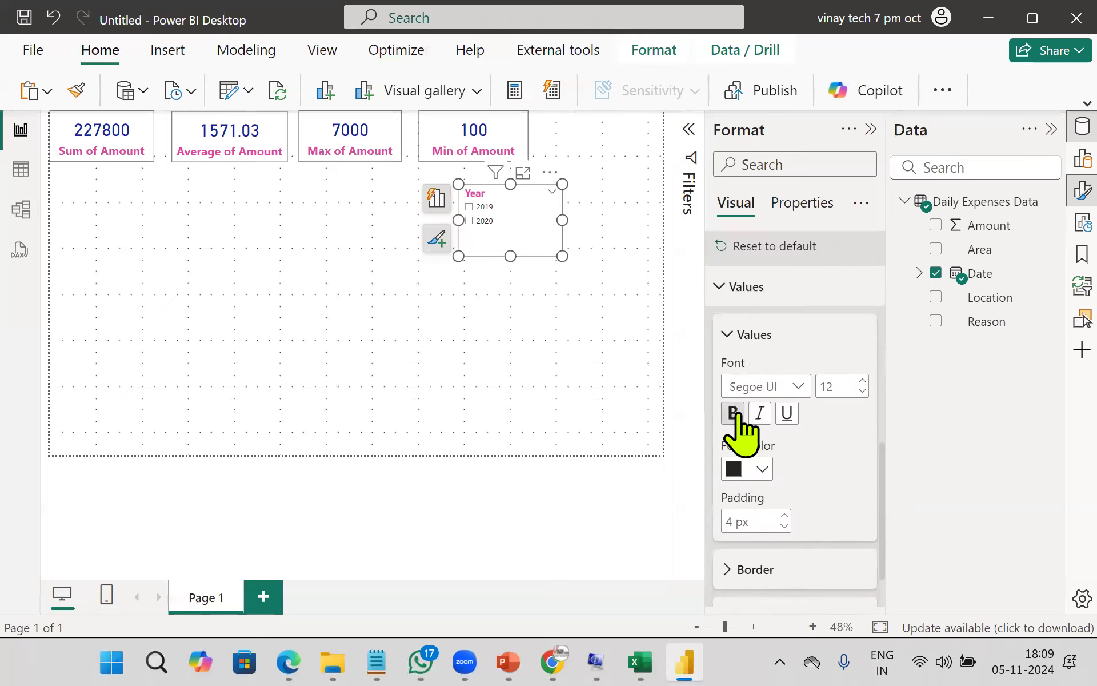
pyautogui.click(734, 412)
pyautogui.click(763, 470)
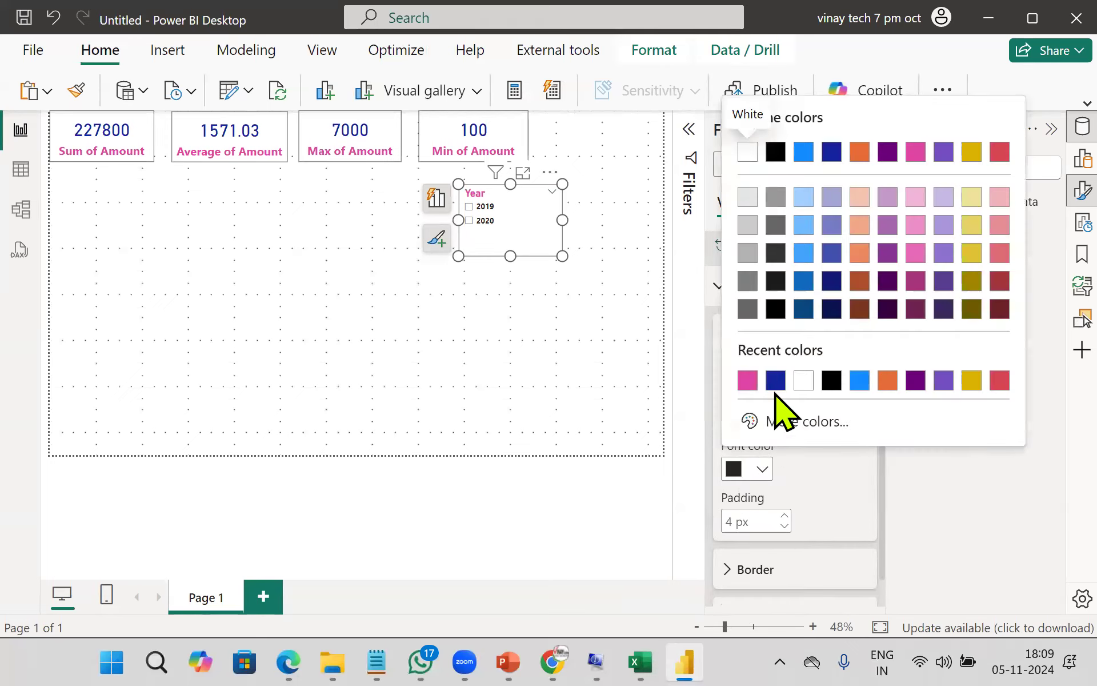
pyautogui.click(774, 380)
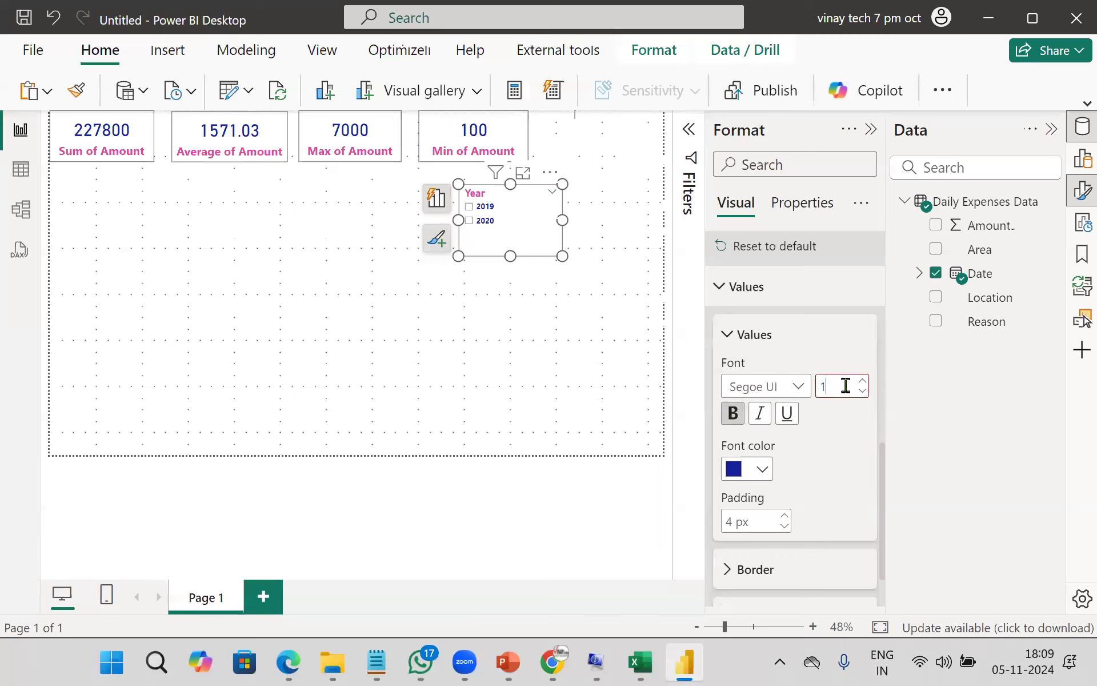
pyautogui.write('8')
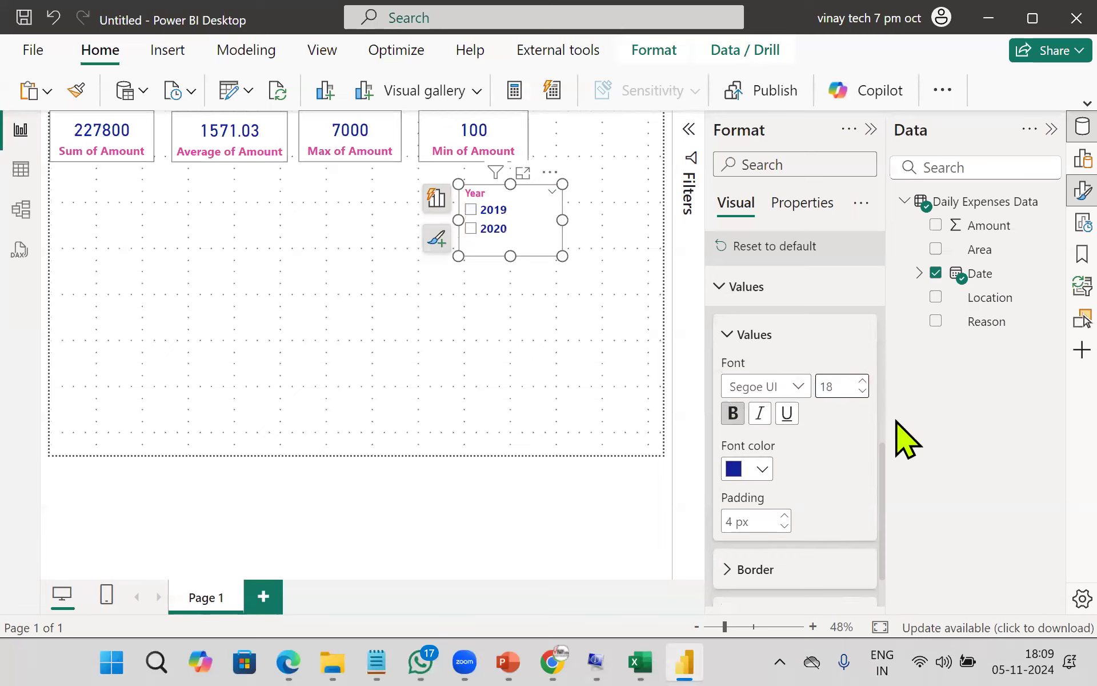
# - Resize the Year slicer to a narrower box that fits its two year values
pyautogui.moveTo(563, 255); pyautogui.dragTo(529, 262)
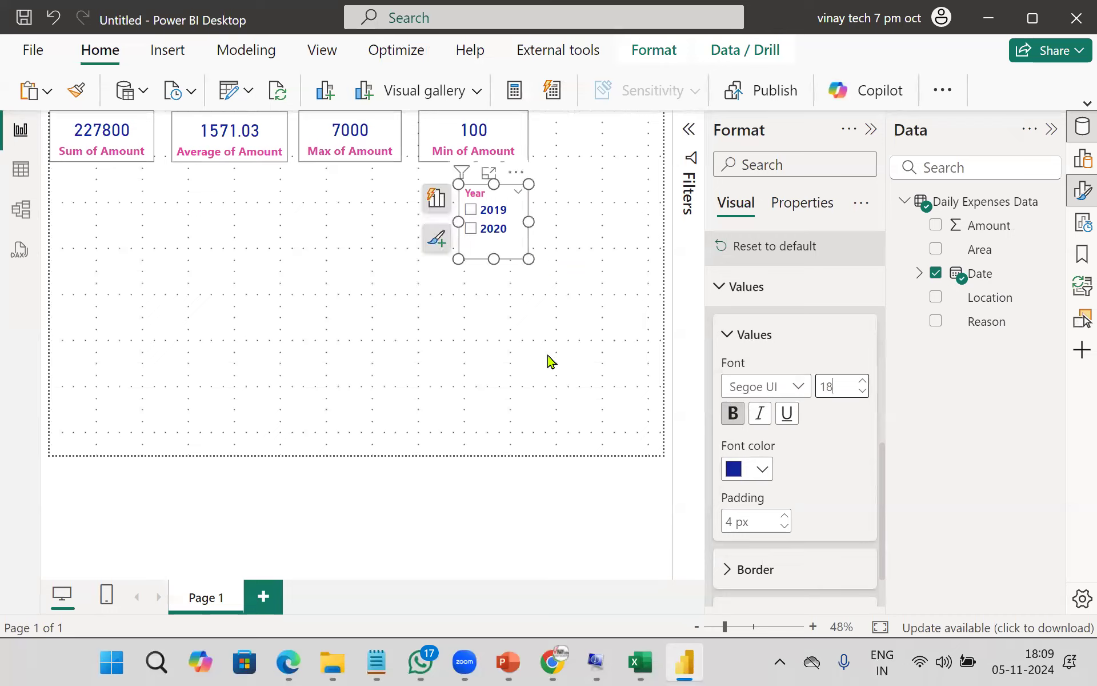
pyautogui.click(833, 387)
pyautogui.scroll(5, 766, 436)
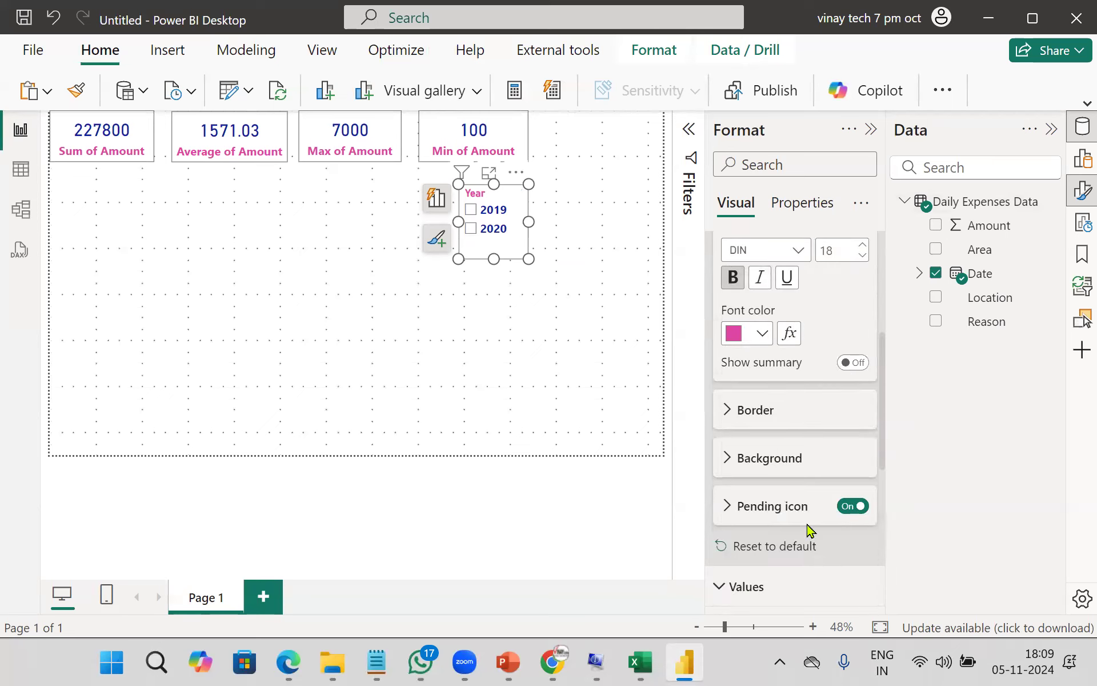
pyautogui.click(513, 357)
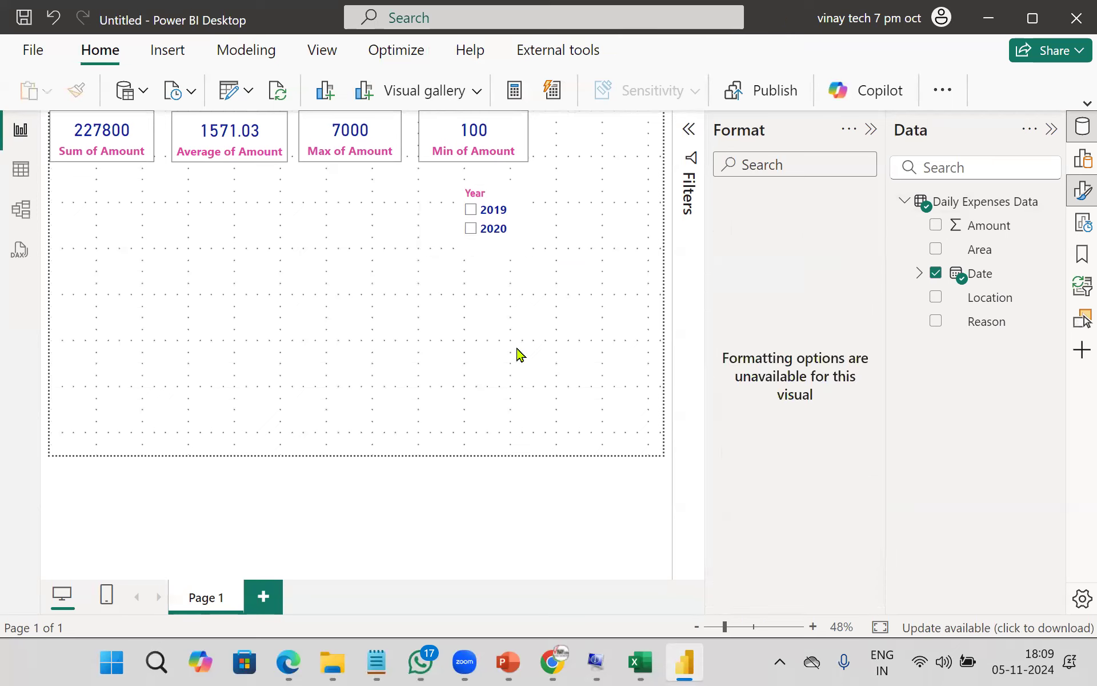
# - Turn on the visual border for the Year slicer
pyautogui.click(528, 271)
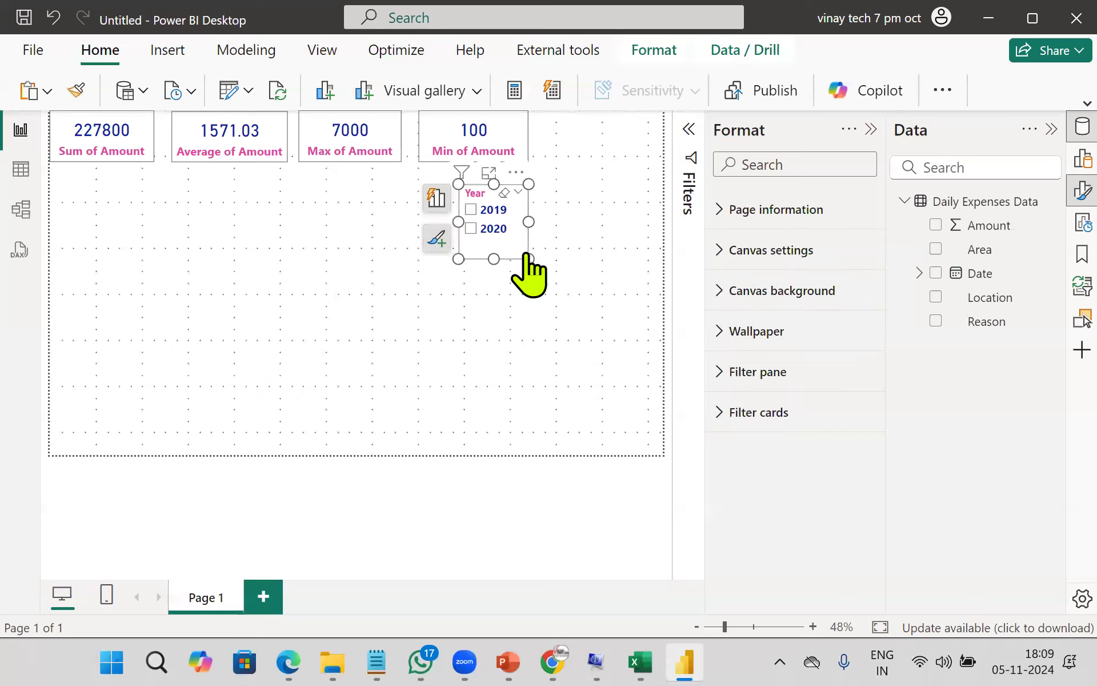
pyautogui.click(735, 251)
pyautogui.scroll(-3, 839, 352)
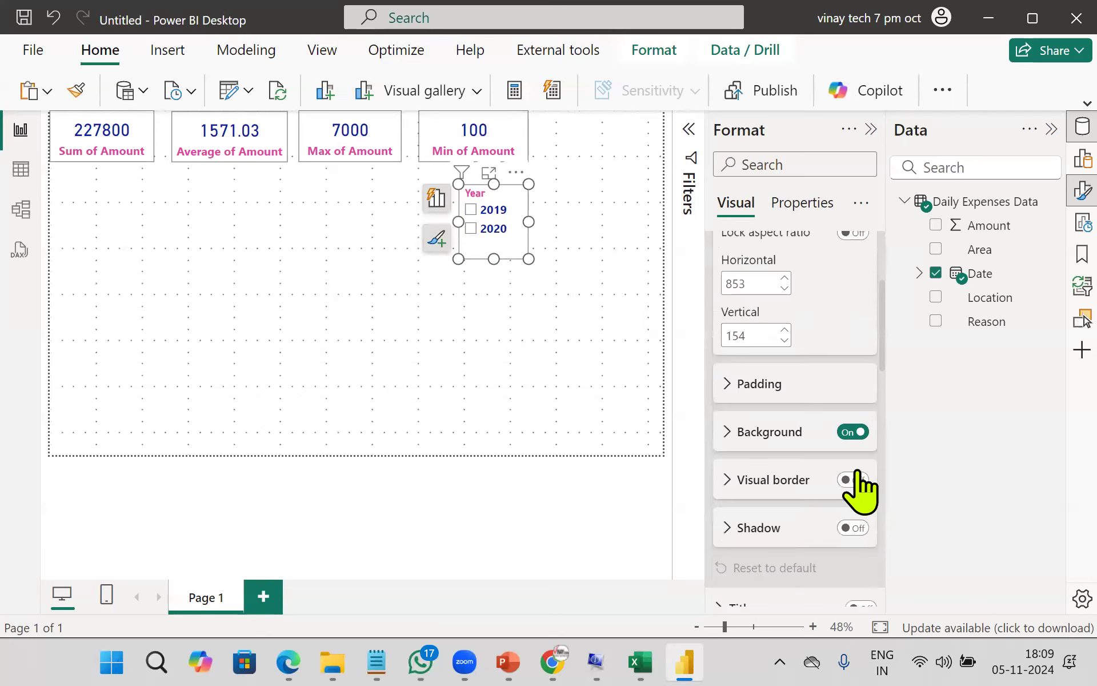
pyautogui.click(853, 480)
pyautogui.click(531, 385)
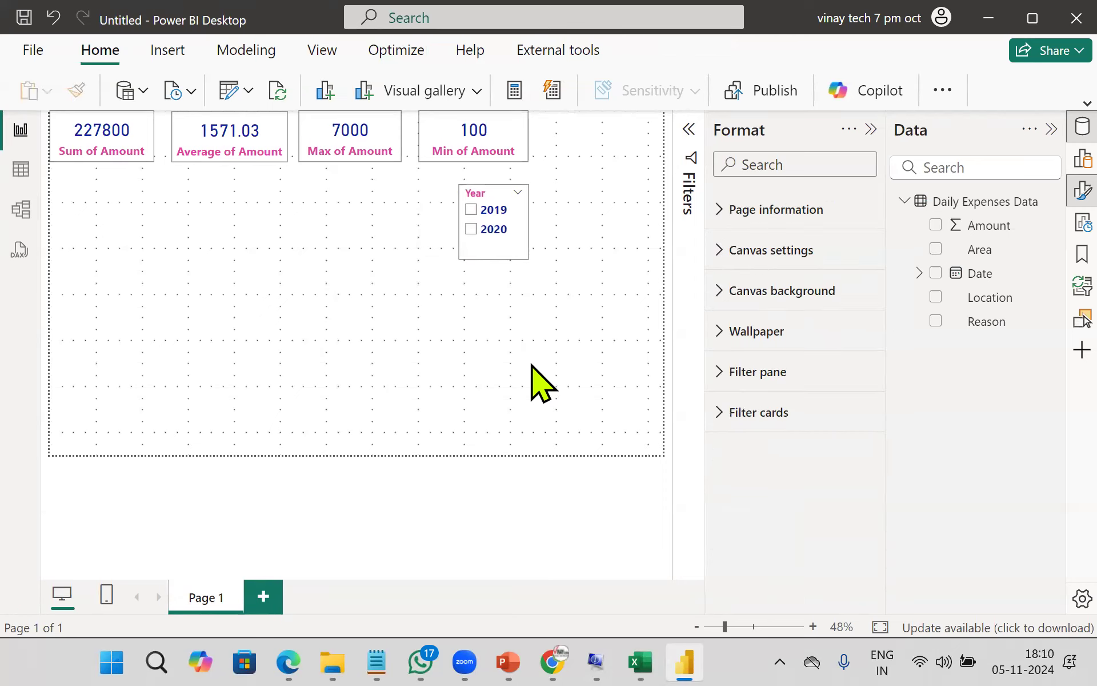
# - Duplicate the Year slicer and place the copy beside the original at about horizontal 1041, vertical 154
pyautogui.click(525, 256)
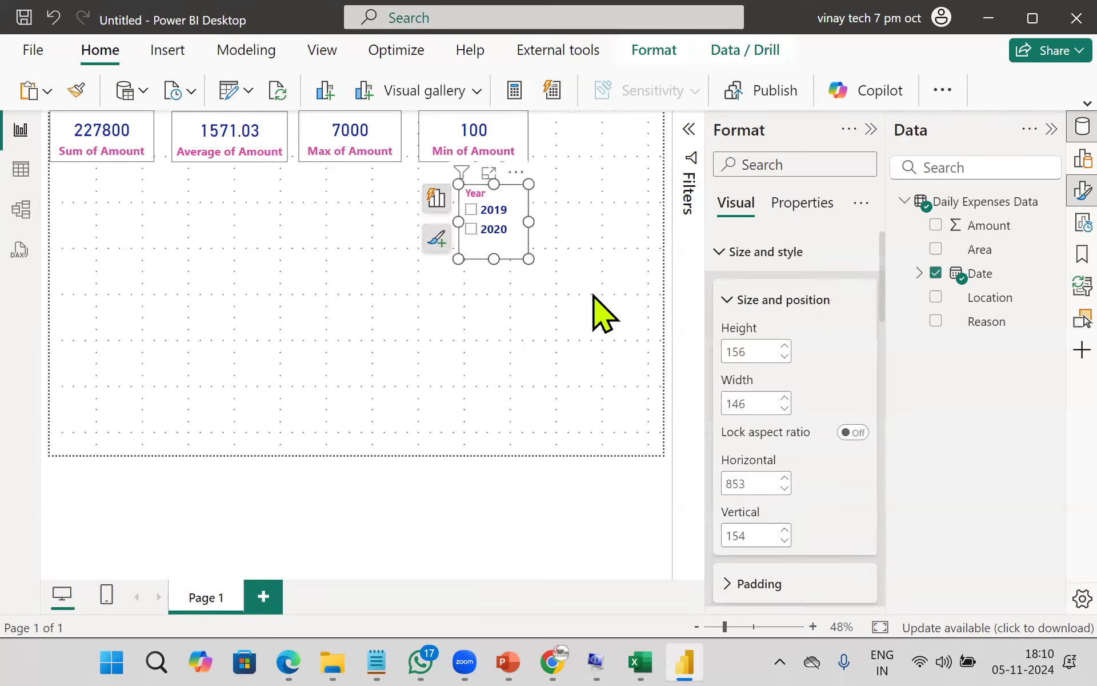
pyautogui.click(601, 330)
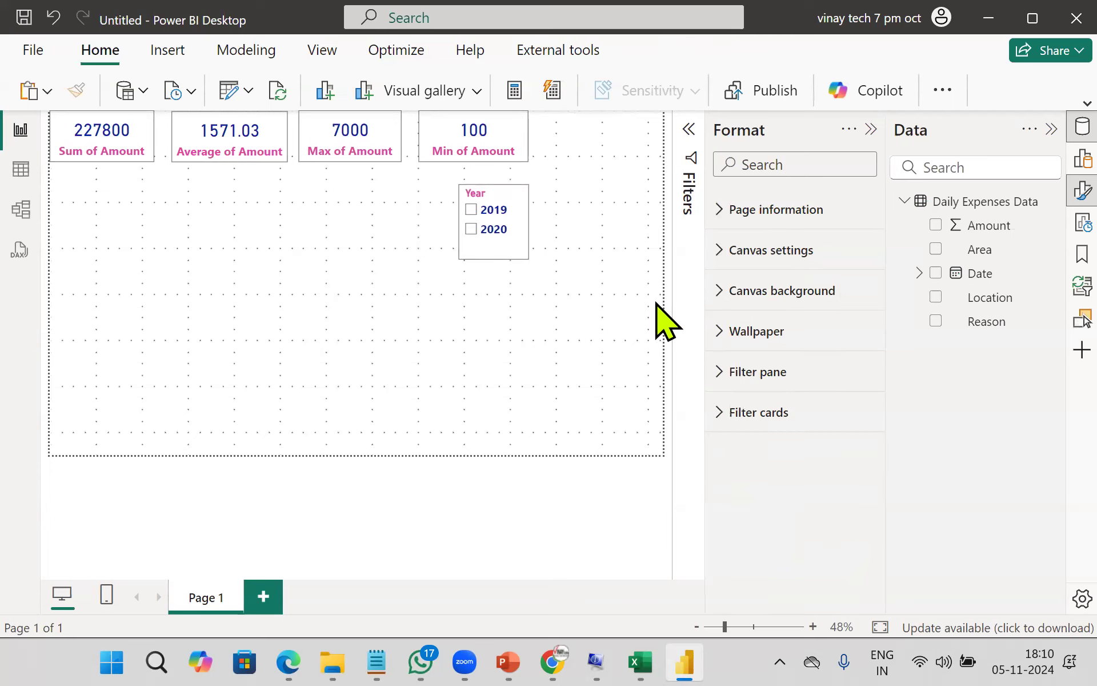
pyautogui.hotkey('ctrl', 'v')
pyautogui.moveTo(568, 249); pyautogui.dragTo(599, 248)
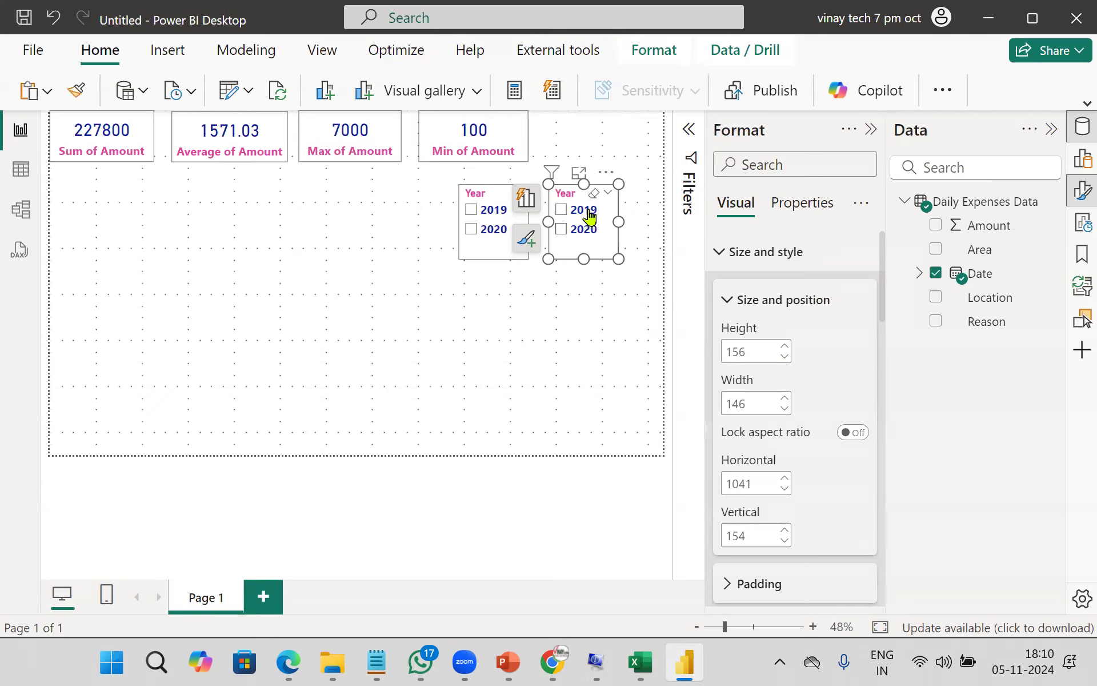
# - Replace the copied slicer's Year field with Month from the Date hierarchy
pyautogui.click(737, 299)
pyautogui.click(721, 258)
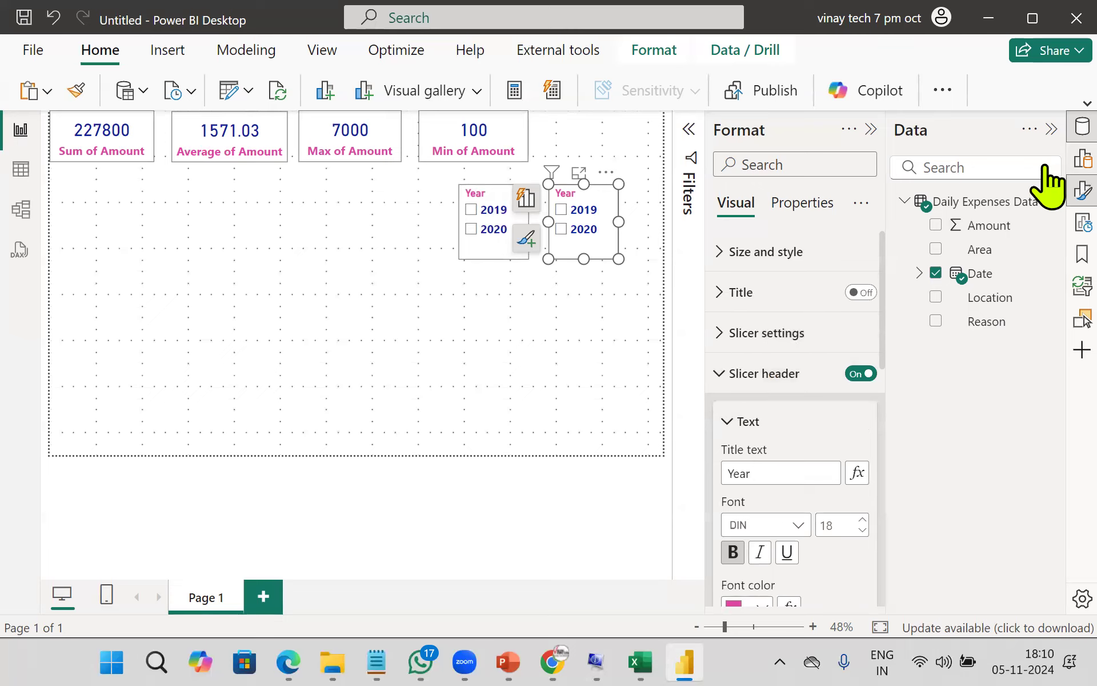
pyautogui.click(1082, 159)
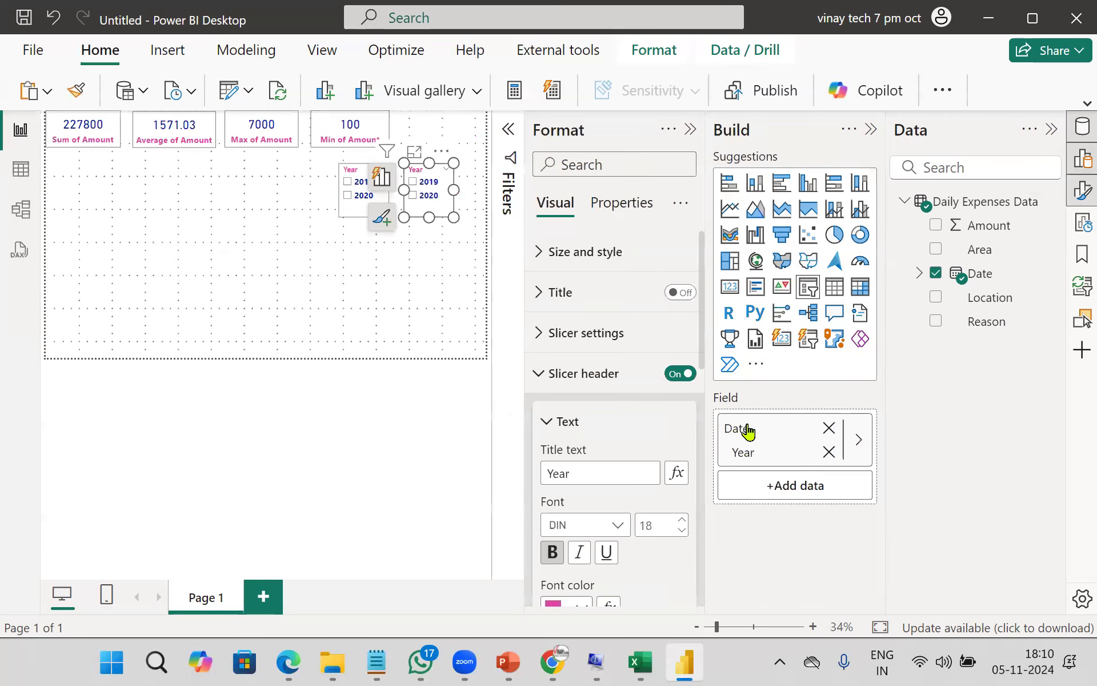
pyautogui.click(696, 131)
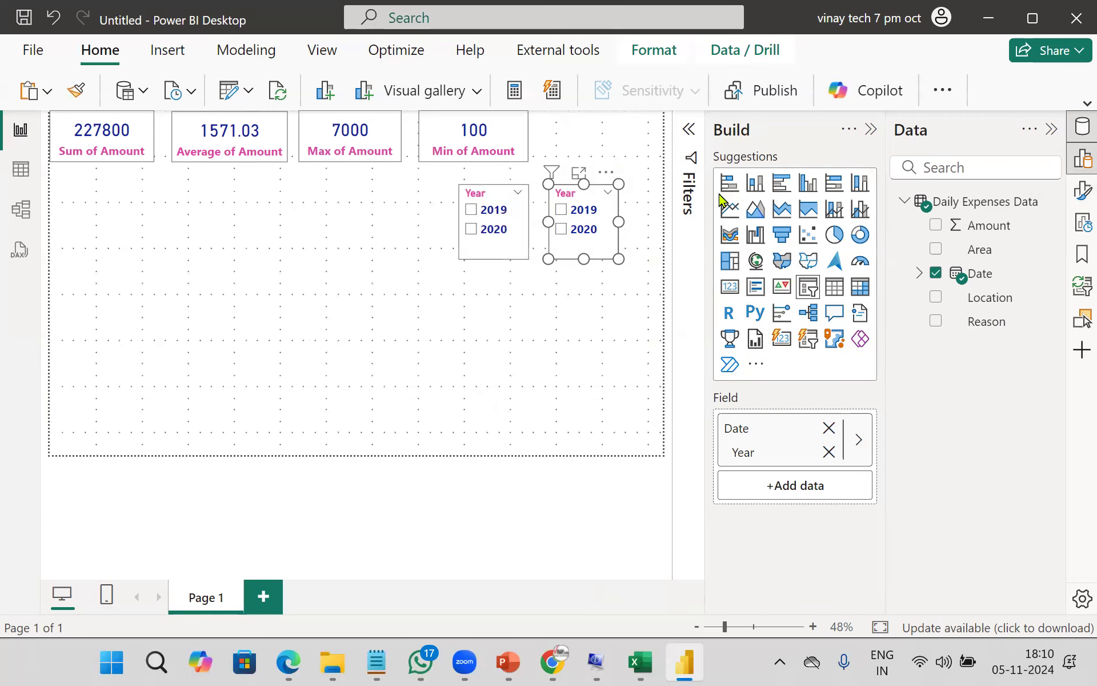
pyautogui.click(828, 451)
pyautogui.click(811, 443)
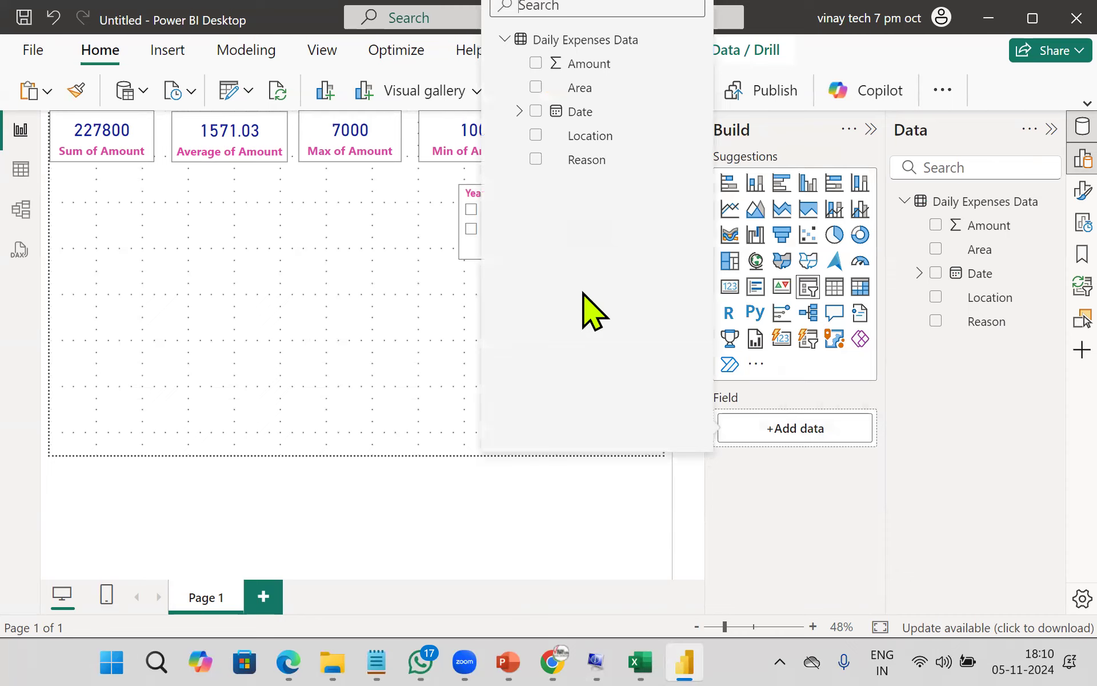
pyautogui.click(518, 112)
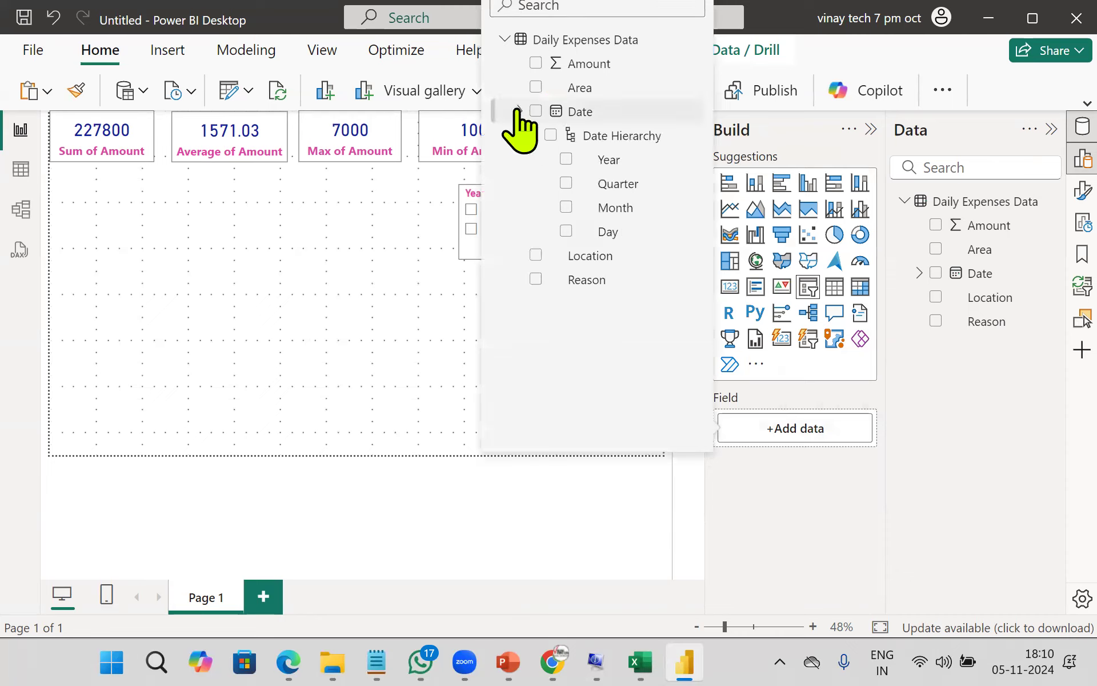
pyautogui.click(565, 207)
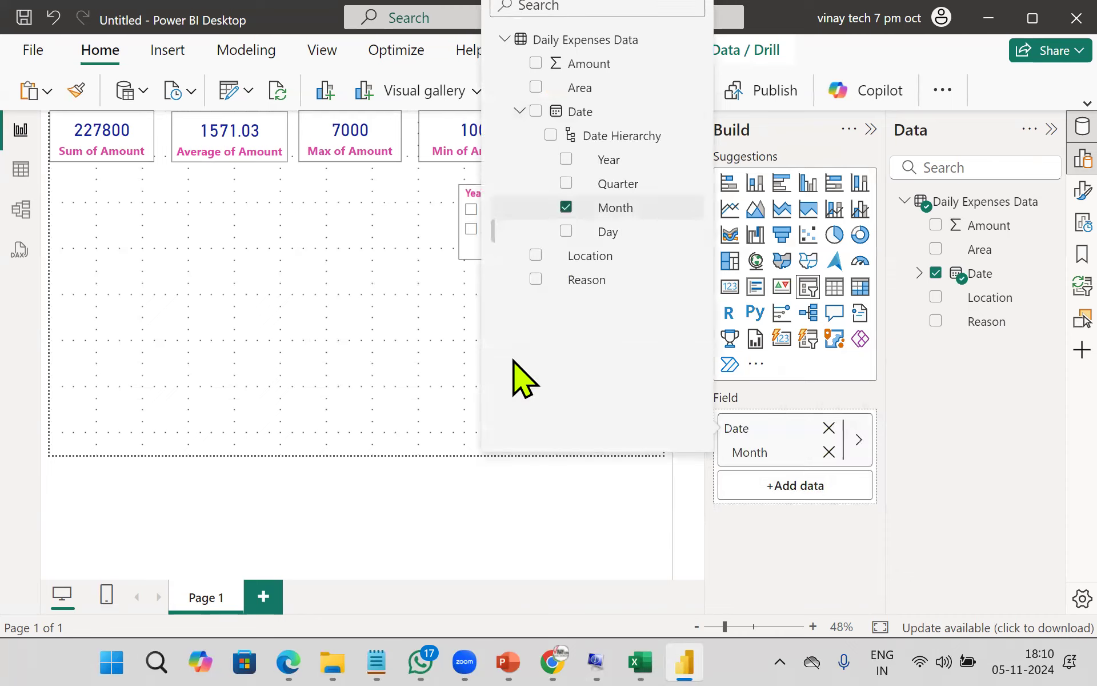
pyautogui.click(378, 374)
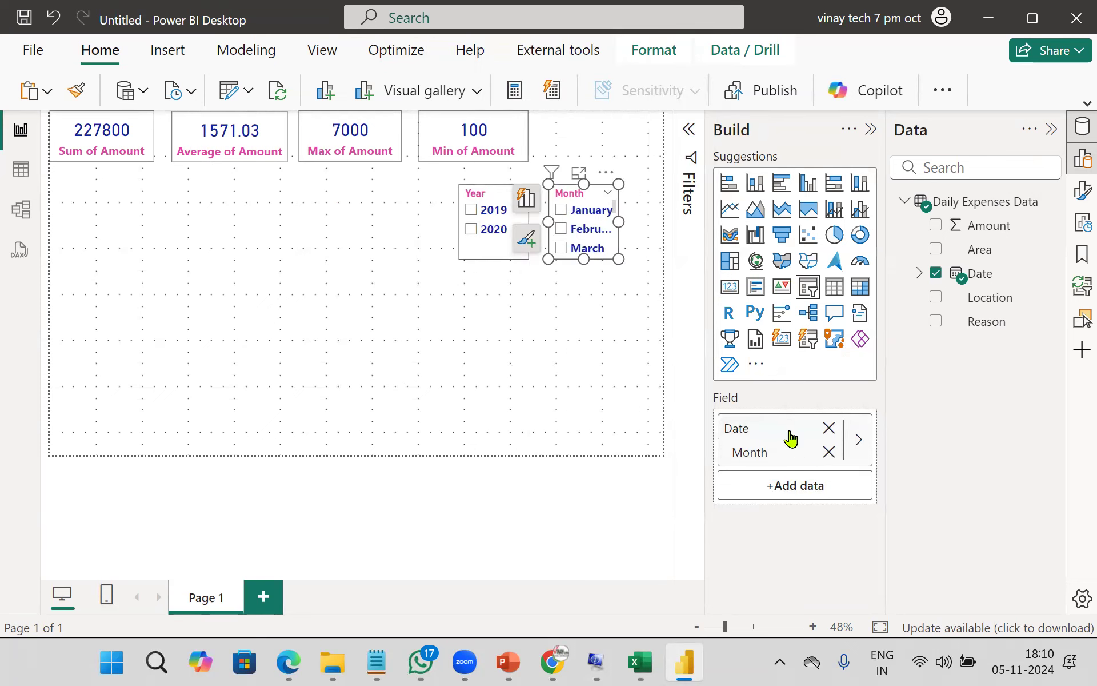
# - Filter the Month slicer to offer only July and August, using basic filtering on this visual
pyautogui.moveTo(584, 260); pyautogui.dragTo(617, 259)
pyautogui.click(689, 137)
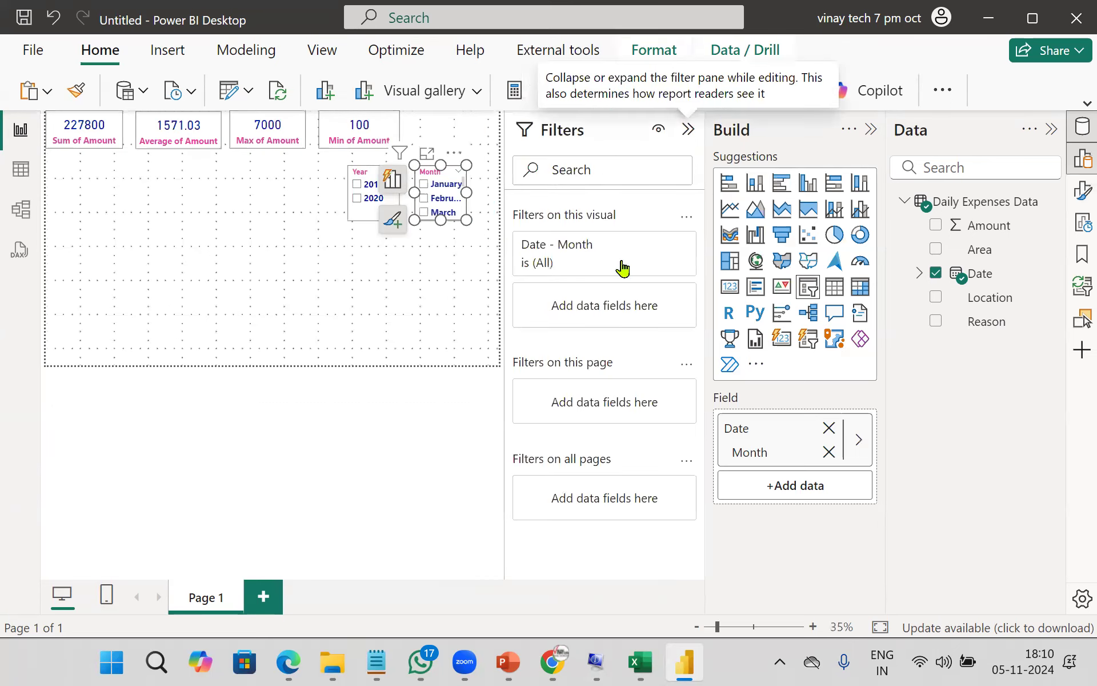
pyautogui.click(656, 244)
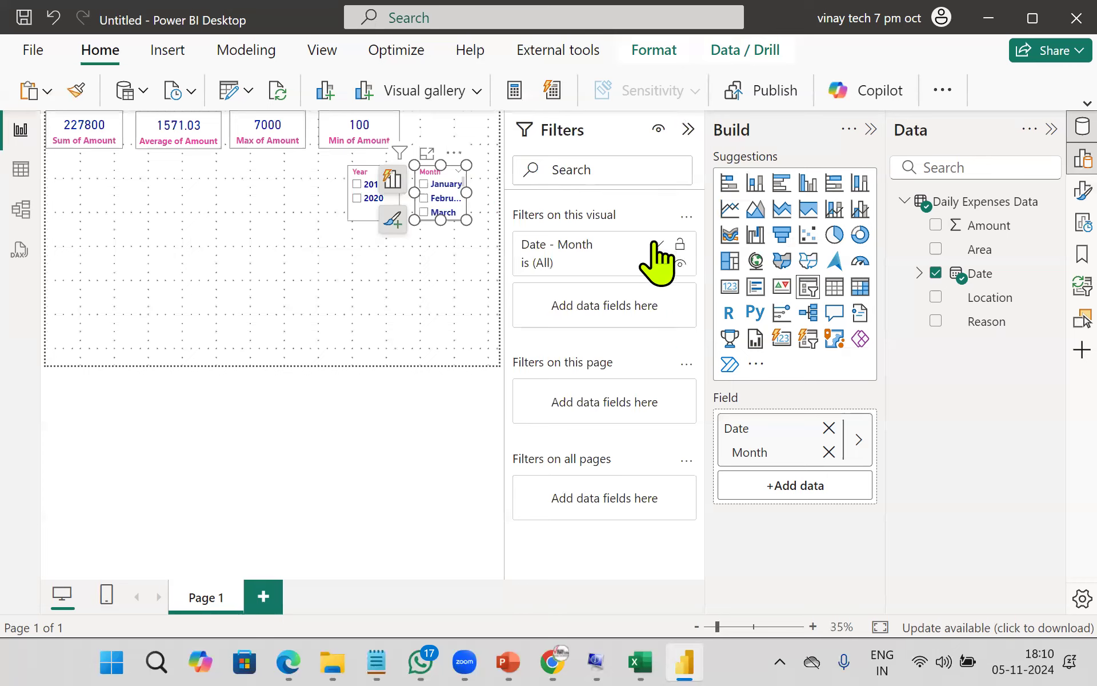
pyautogui.scroll(-3, 609, 457)
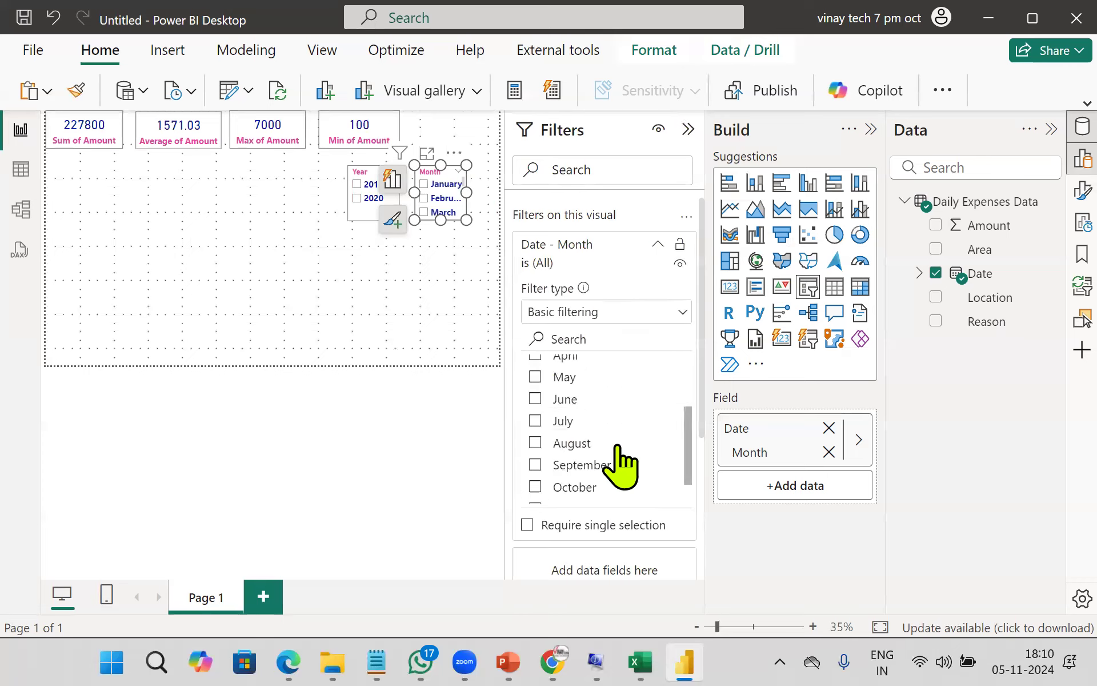
pyautogui.click(535, 422)
pyautogui.click(536, 444)
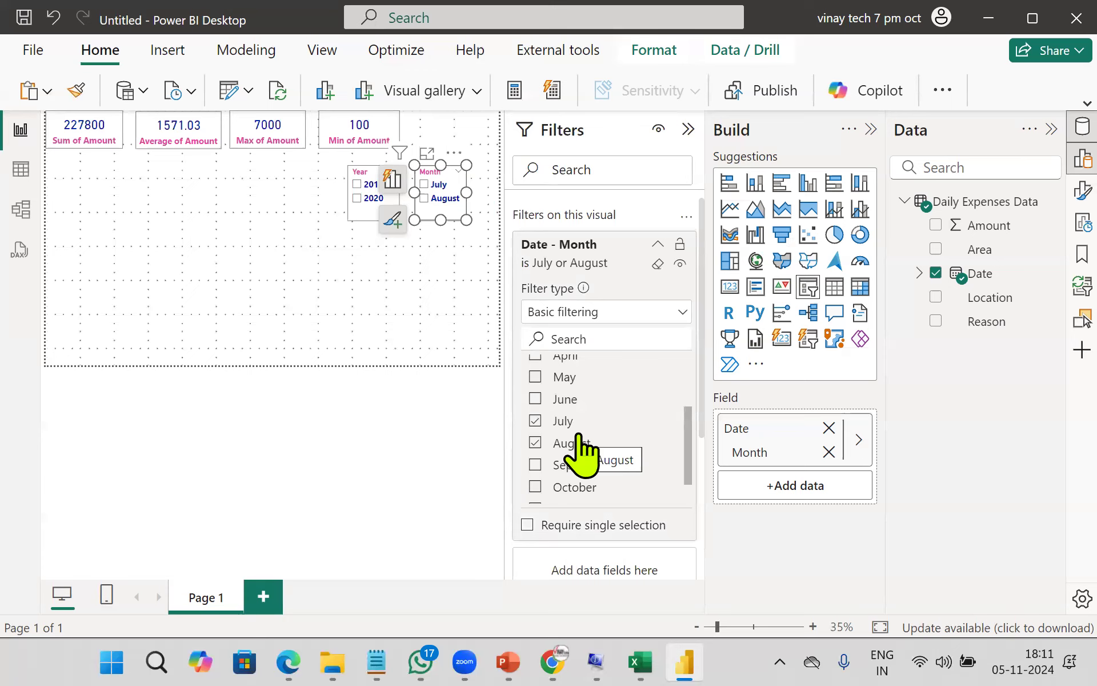
pyautogui.click(688, 129)
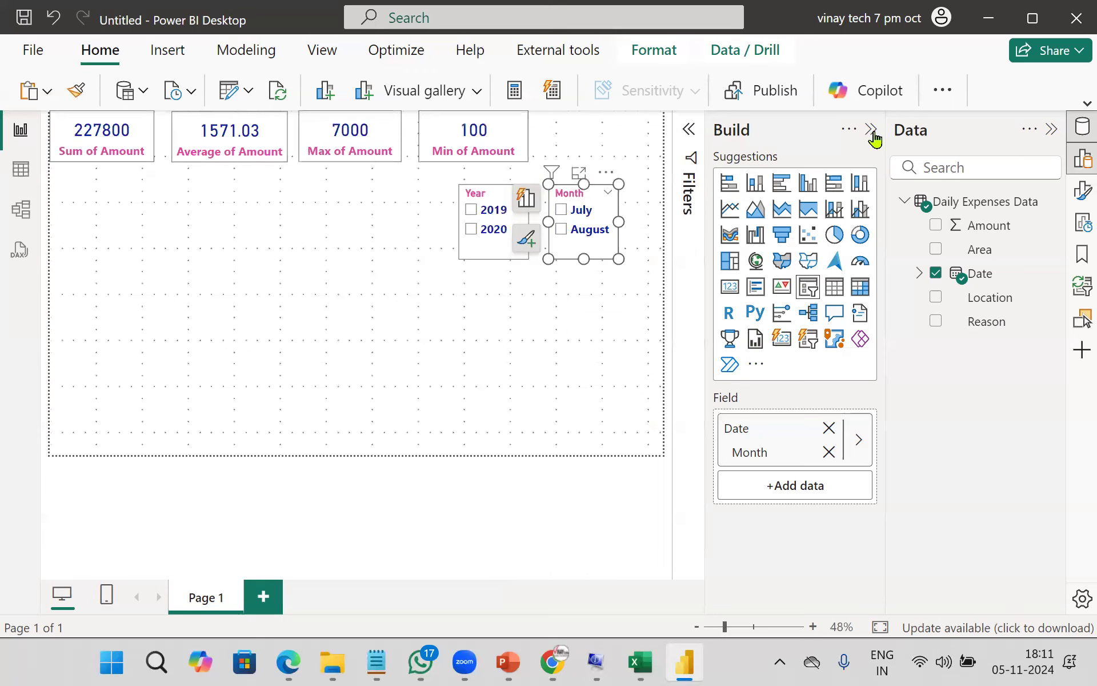
# - Check which months are selected in the Month slicer's filter and free up space around the report canvas
pyautogui.click(871, 129)
pyautogui.scroll(3, 701, 206)
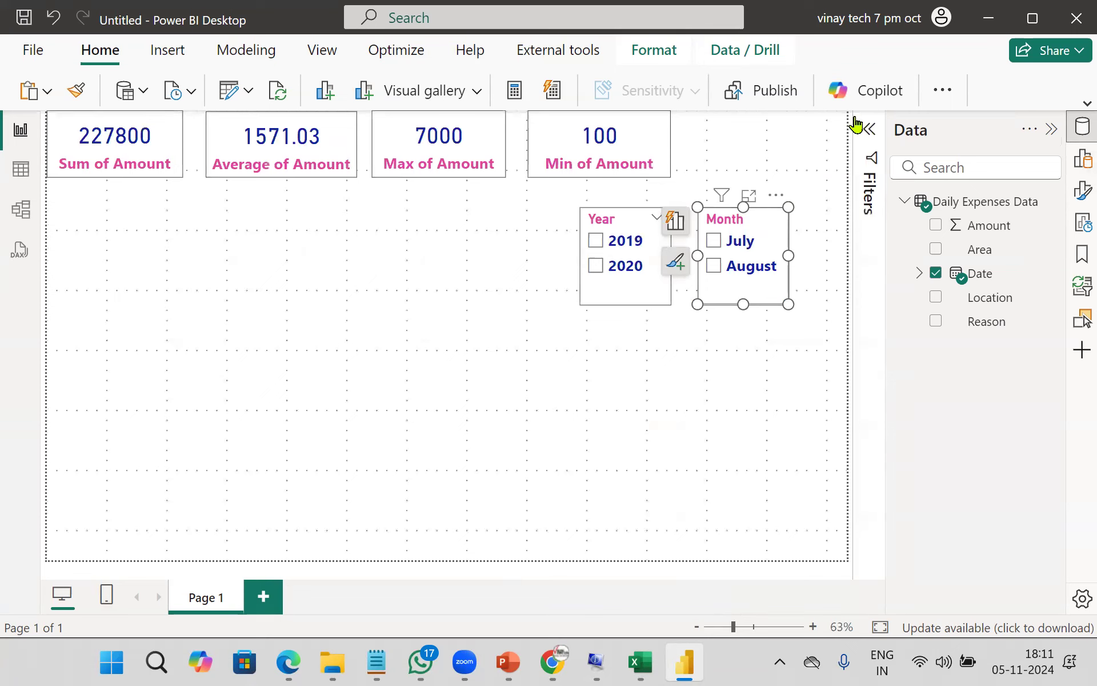
pyautogui.click(871, 131)
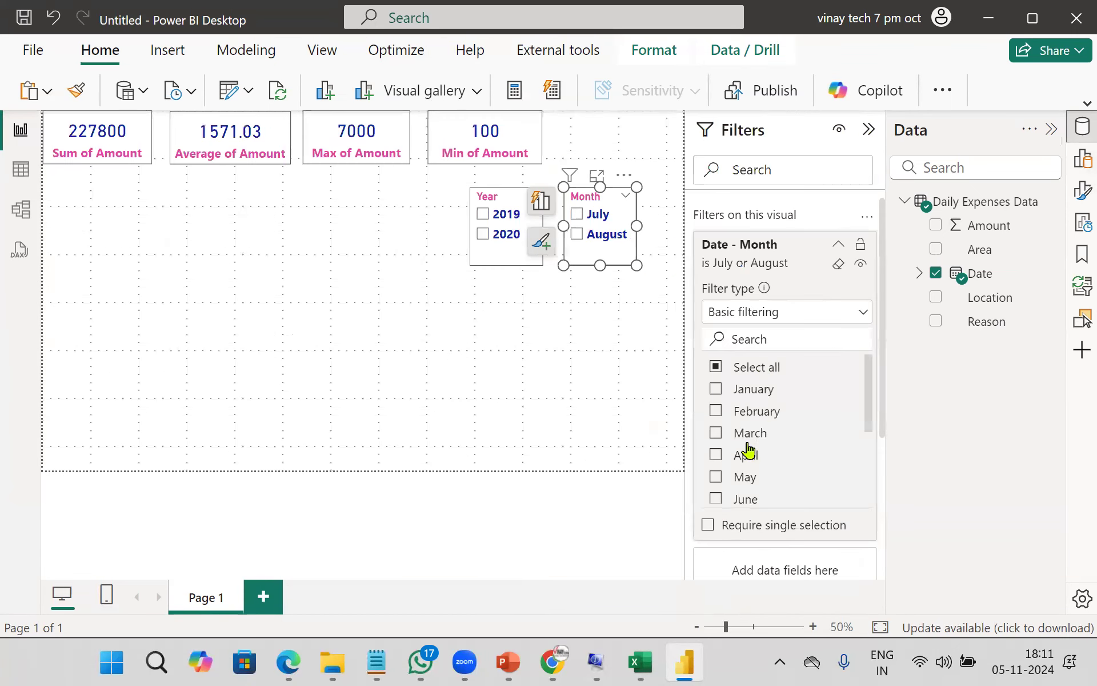
pyautogui.scroll(-3, 795, 451)
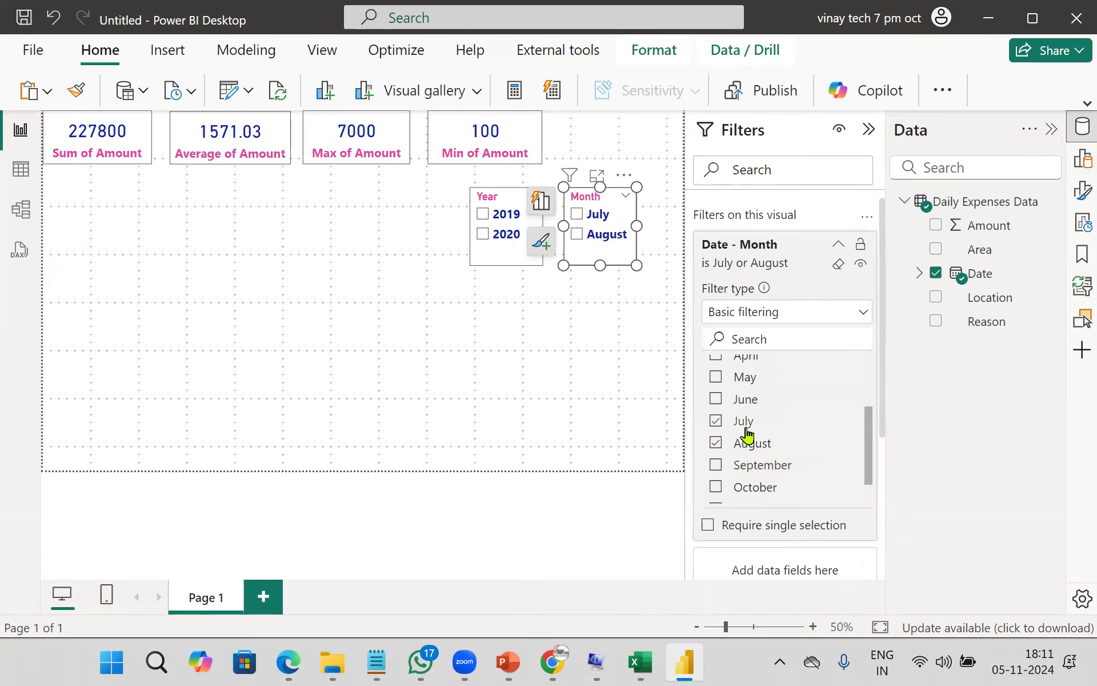
pyautogui.click(868, 130)
pyautogui.click(1052, 130)
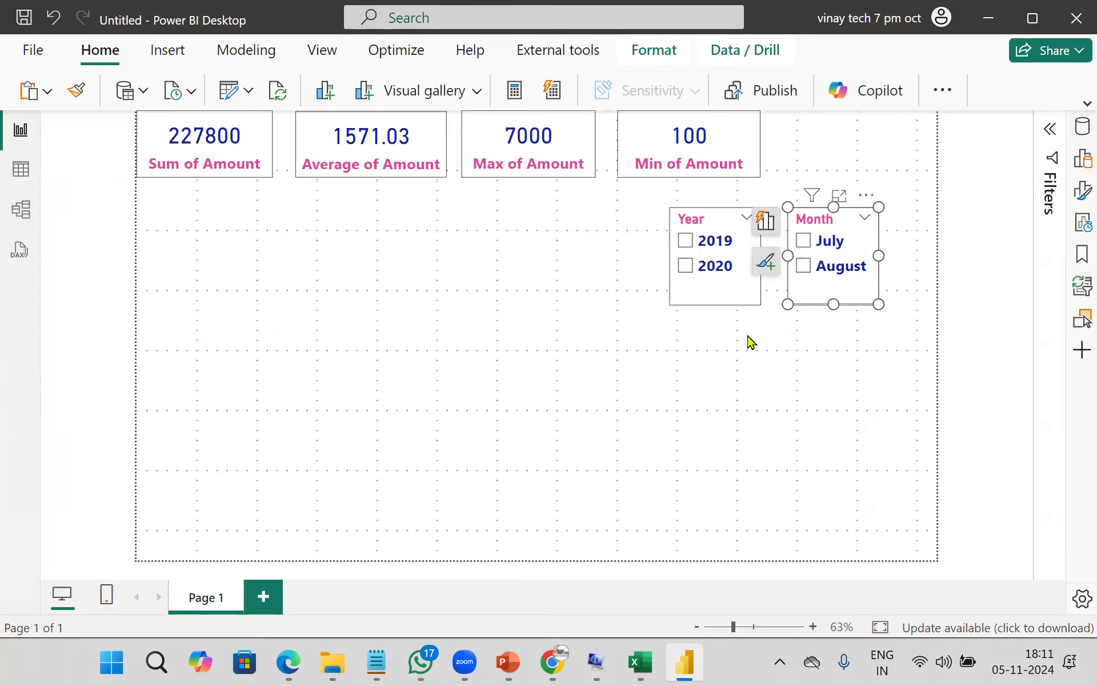
pyautogui.click(747, 397)
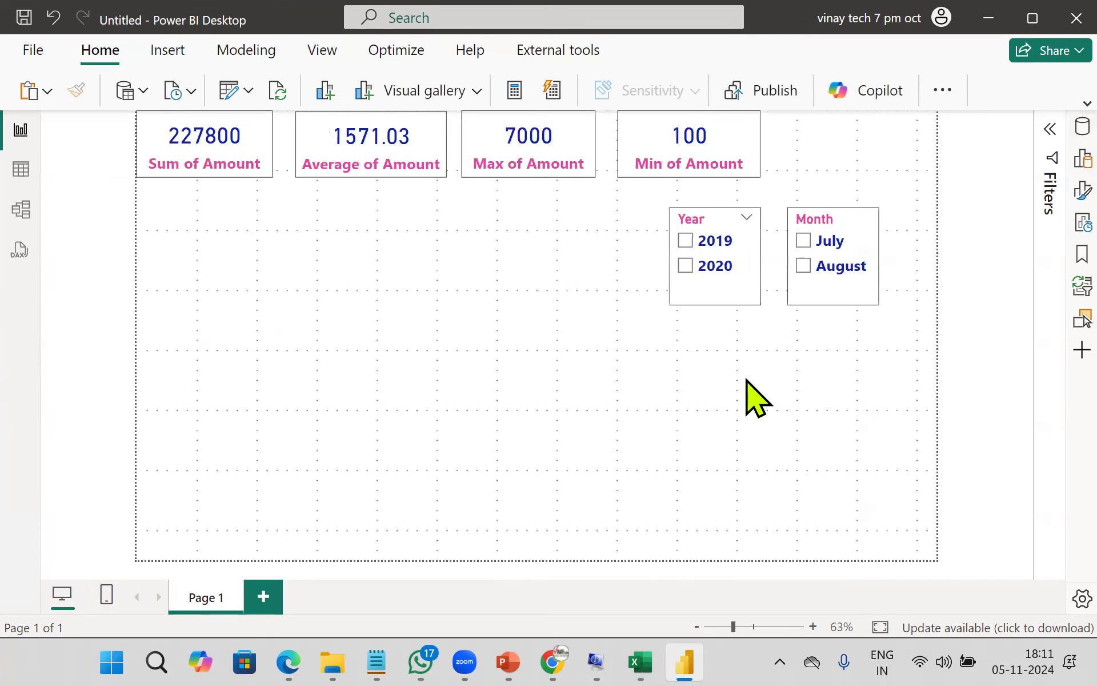
# - Test the cards with 2019, 2020, 2020 with August and 2020 with July selected, and clear both slicers
pyautogui.click(686, 241)
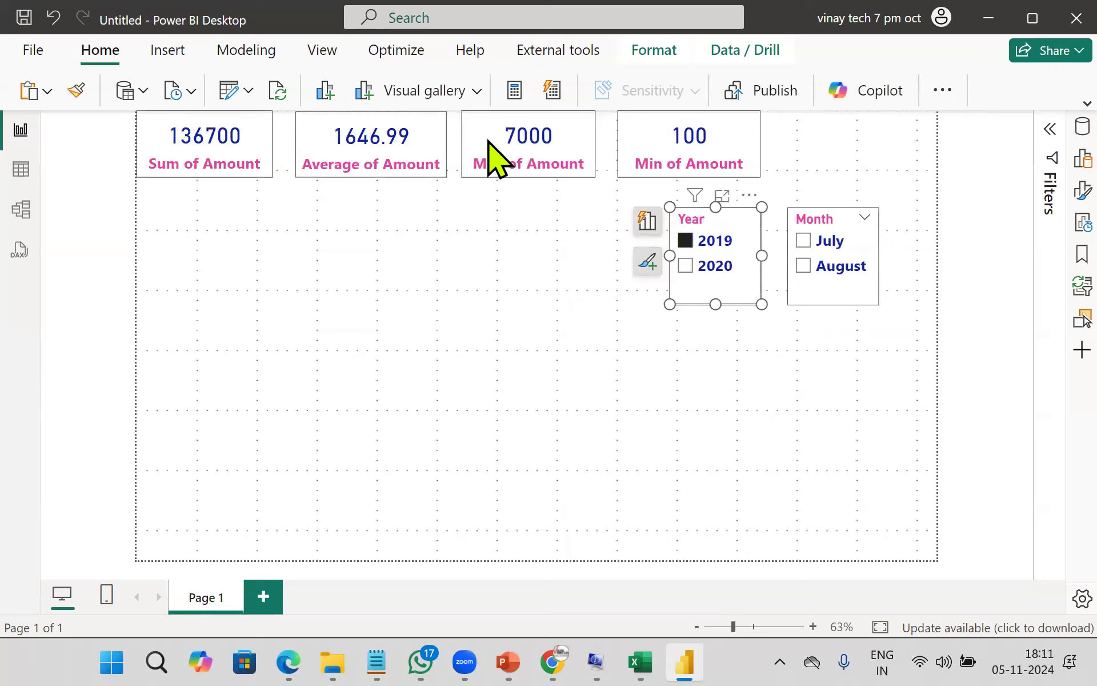
pyautogui.click(700, 267)
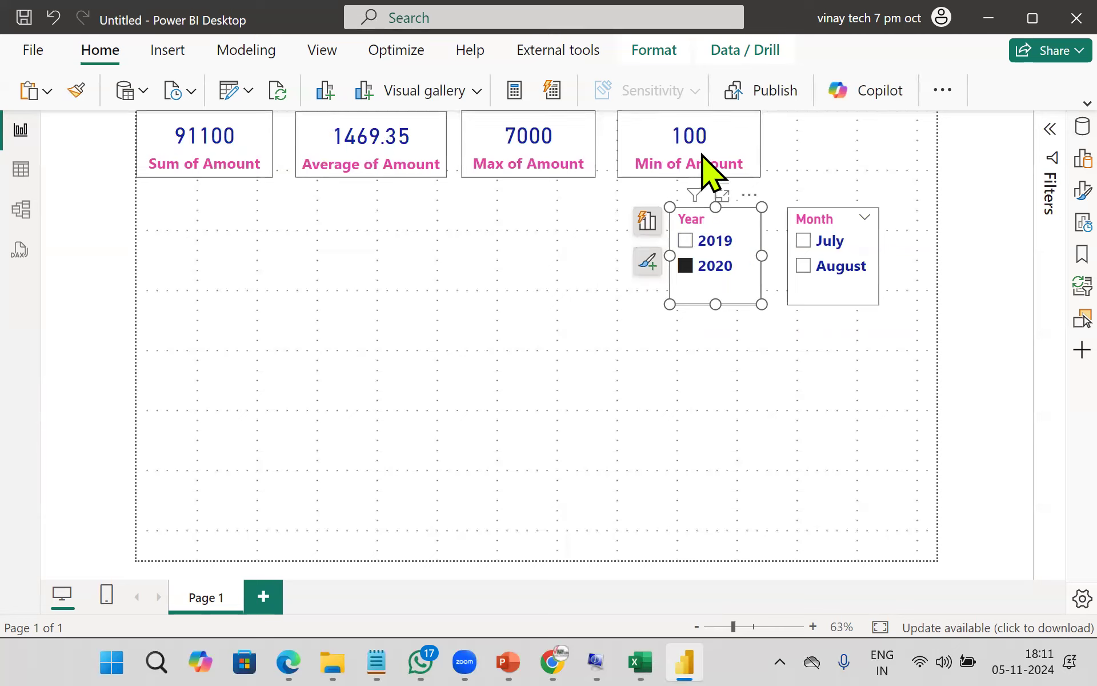
pyautogui.click(803, 267)
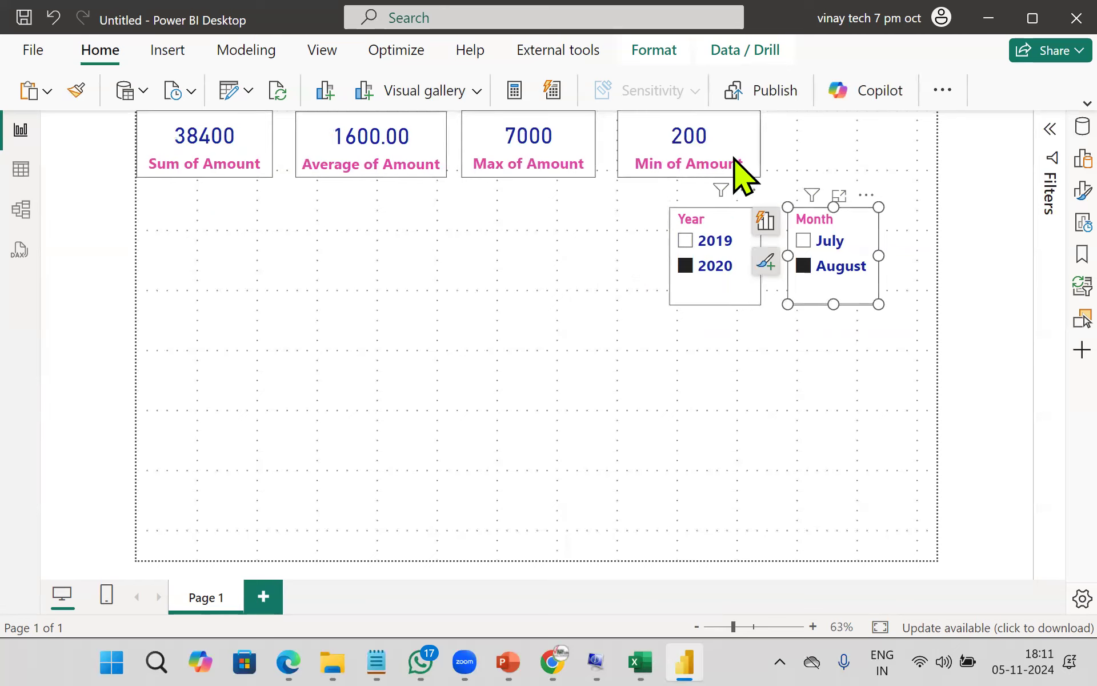
pyautogui.click(803, 241)
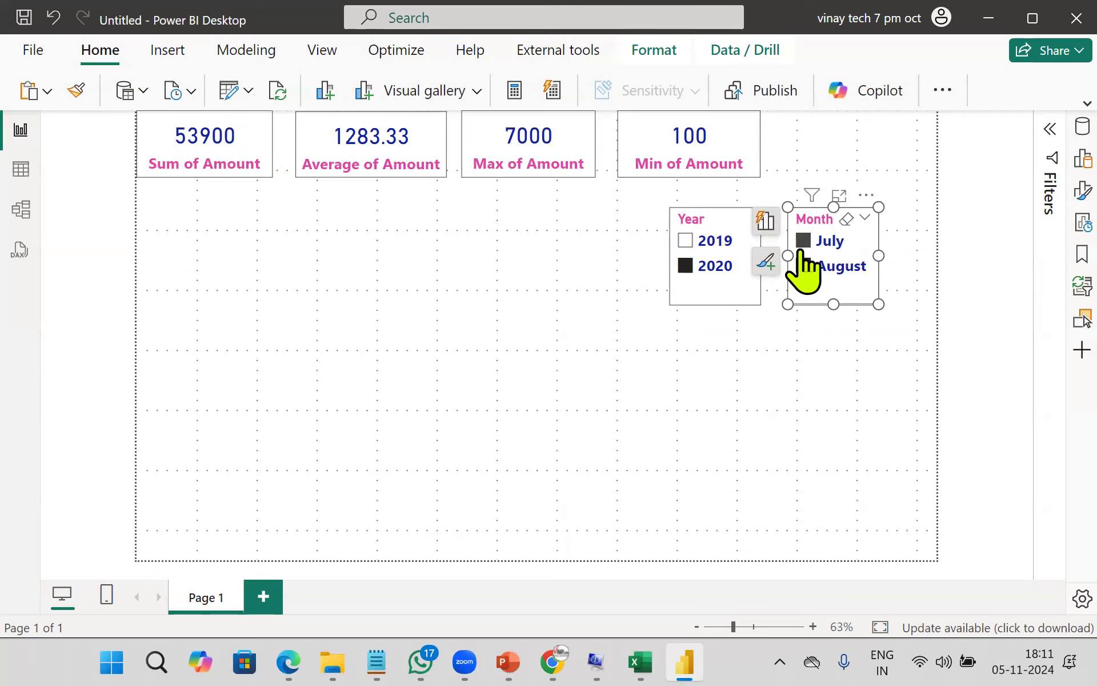
pyautogui.click(849, 219)
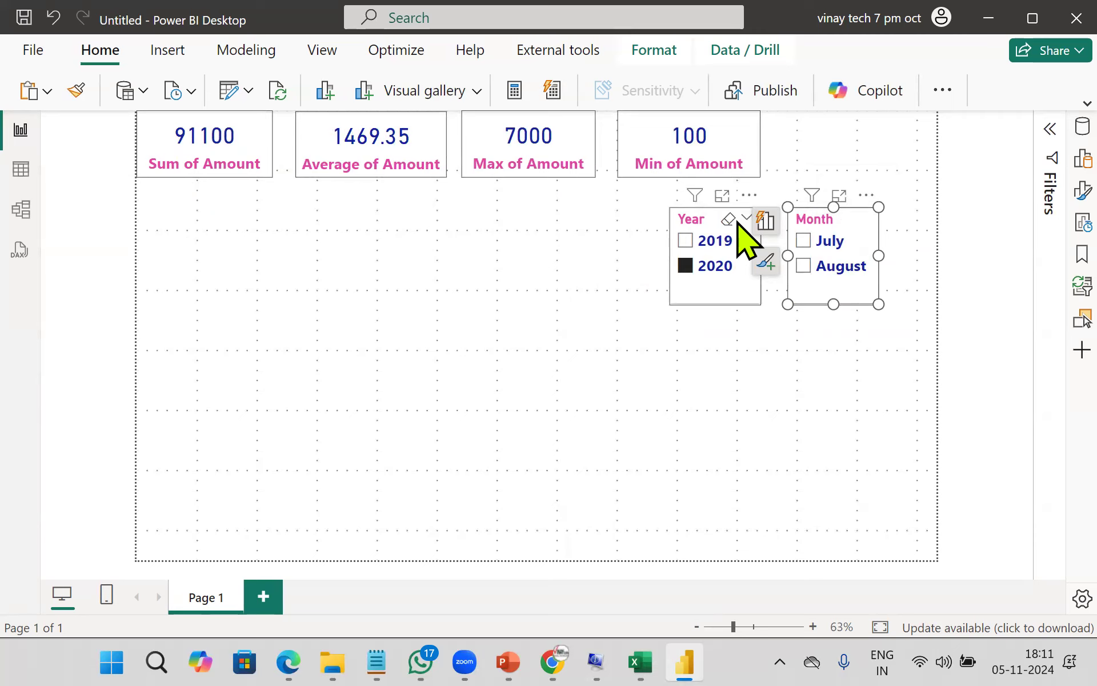
pyautogui.click(740, 219)
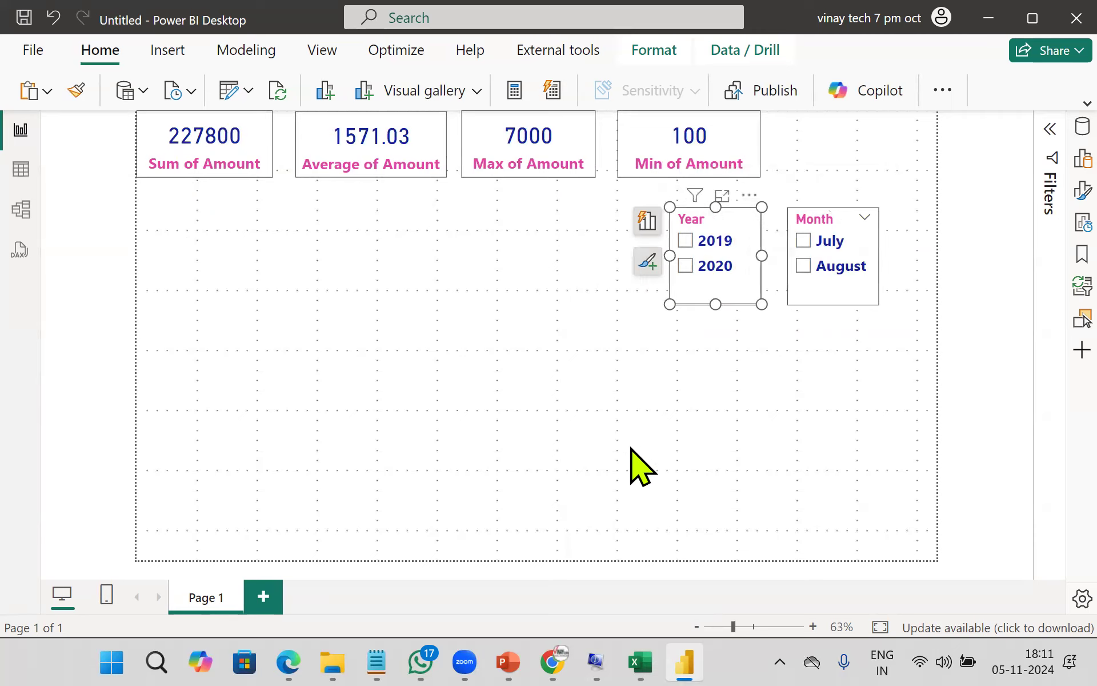
pyautogui.click(632, 451)
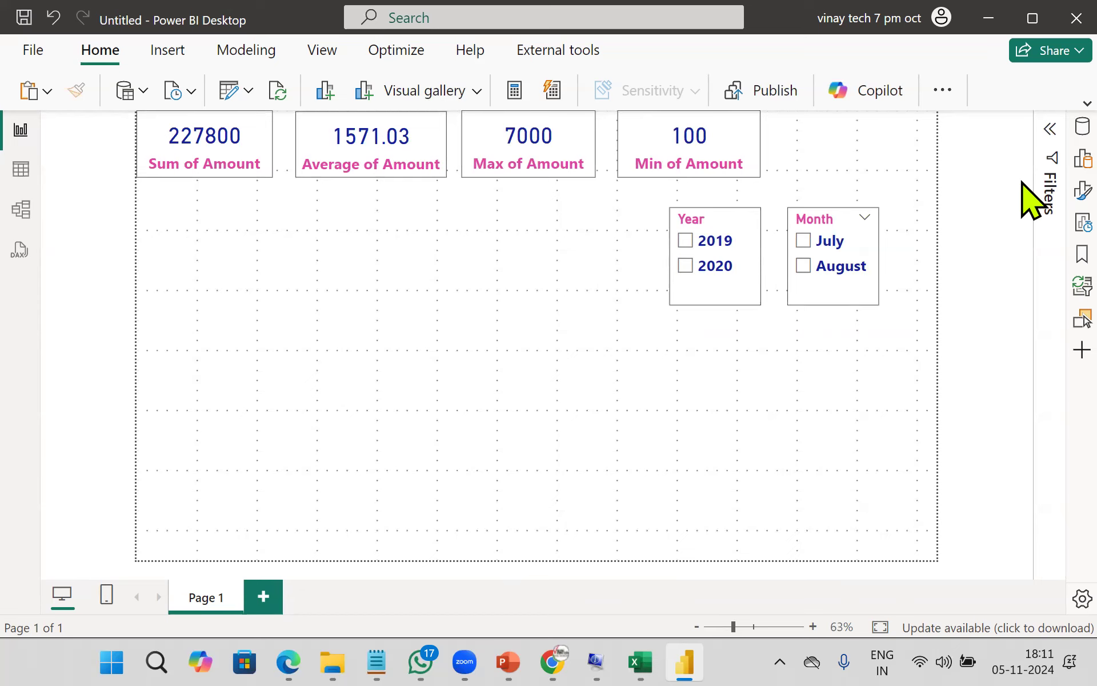
# - Insert a stacked bar chart in the lower-left corner of the report page and enlarge it
pyautogui.click(1082, 127)
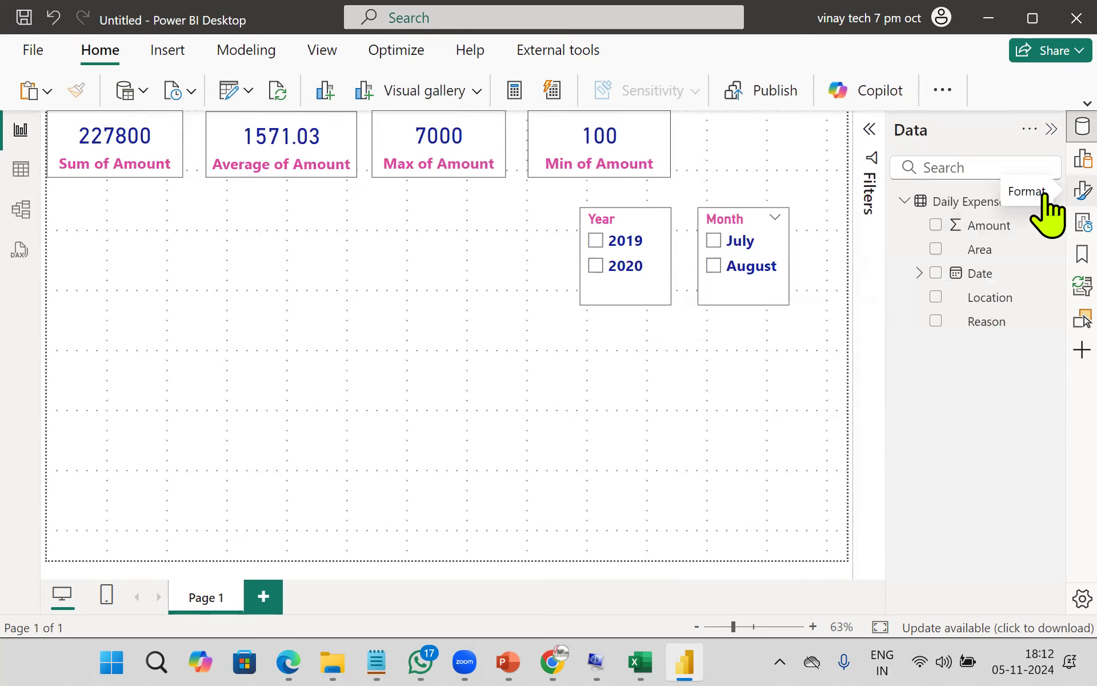
pyautogui.click(1081, 158)
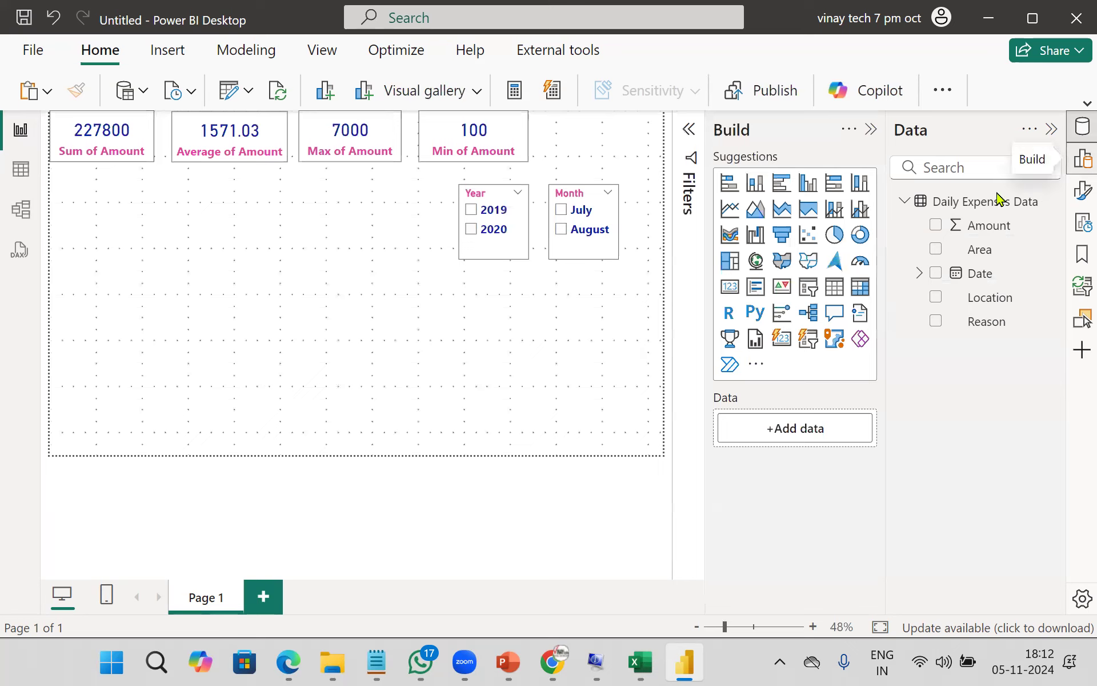
pyautogui.click(734, 193)
pyautogui.moveTo(103, 330); pyautogui.dragTo(89, 305)
pyautogui.moveTo(153, 346); pyautogui.dragTo(238, 455)
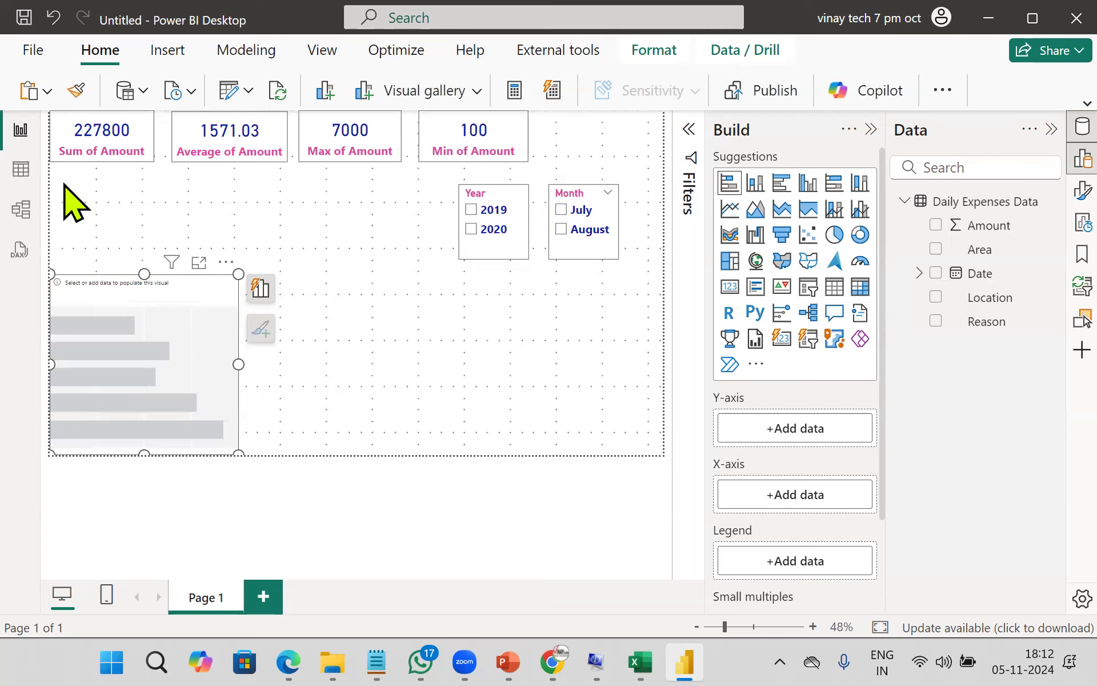
# - Assign Reason to the stacked bar chart's Y-axis and Amount to its X-axis
pyautogui.click(745, 432)
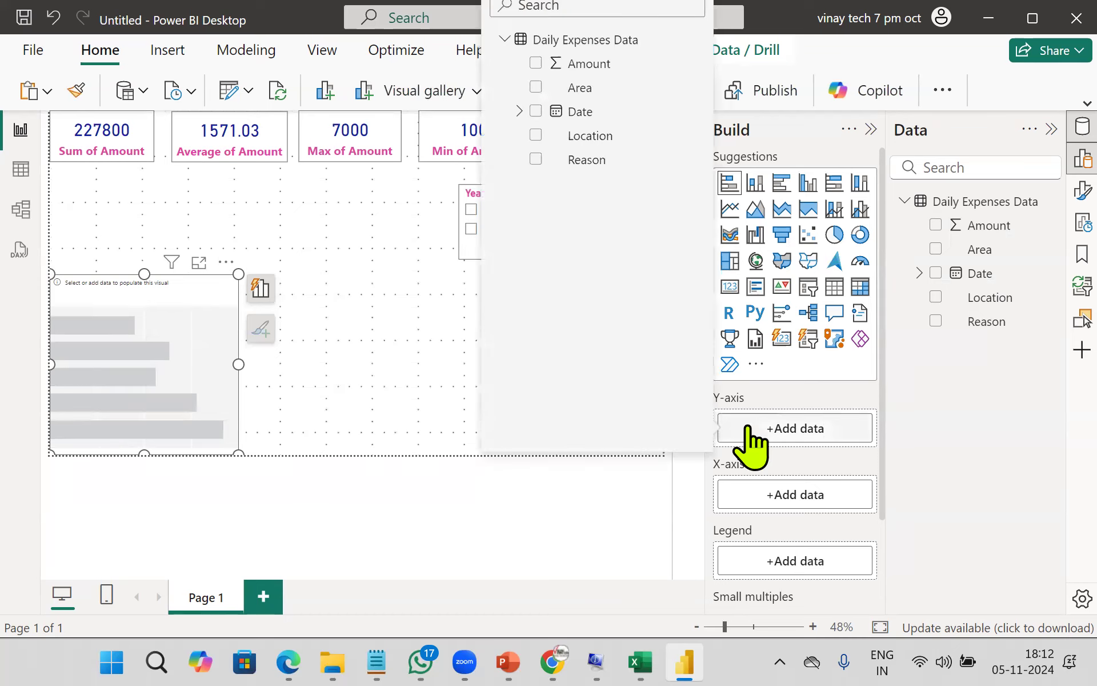
pyautogui.click(540, 166)
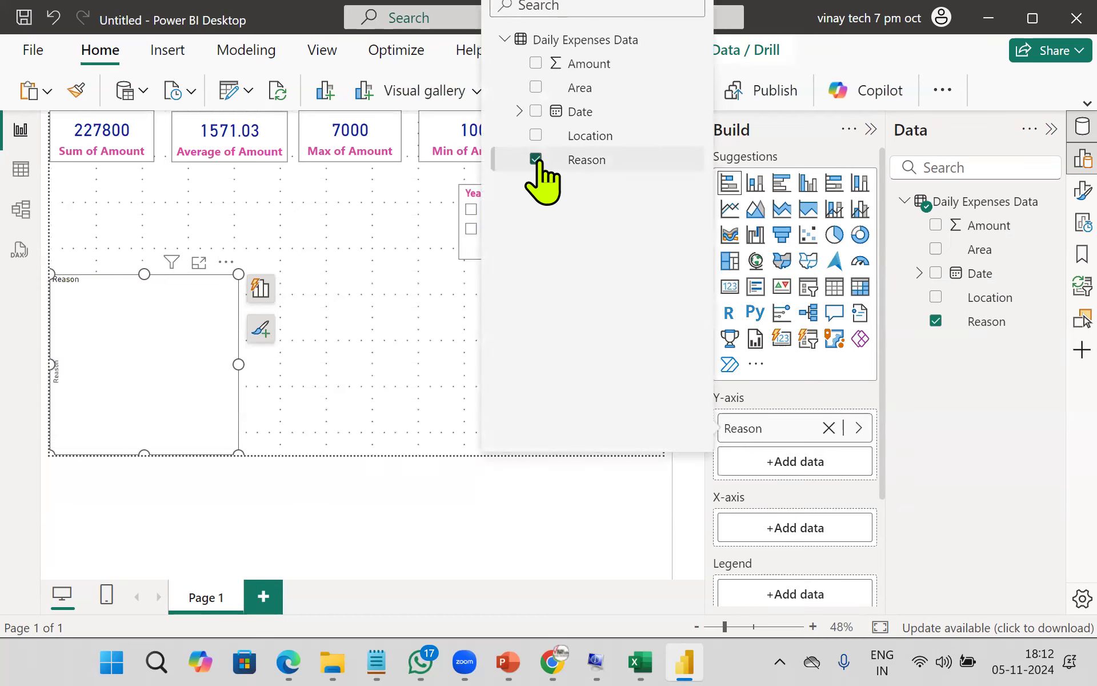
pyautogui.click(370, 361)
pyautogui.click(798, 528)
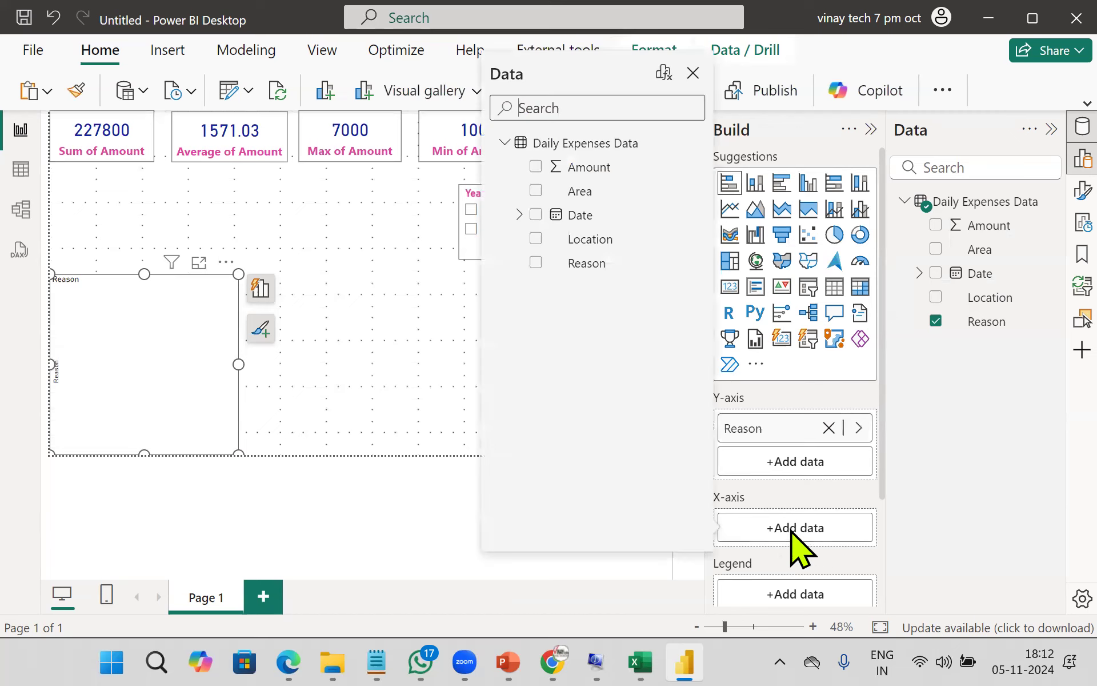
pyautogui.click(537, 167)
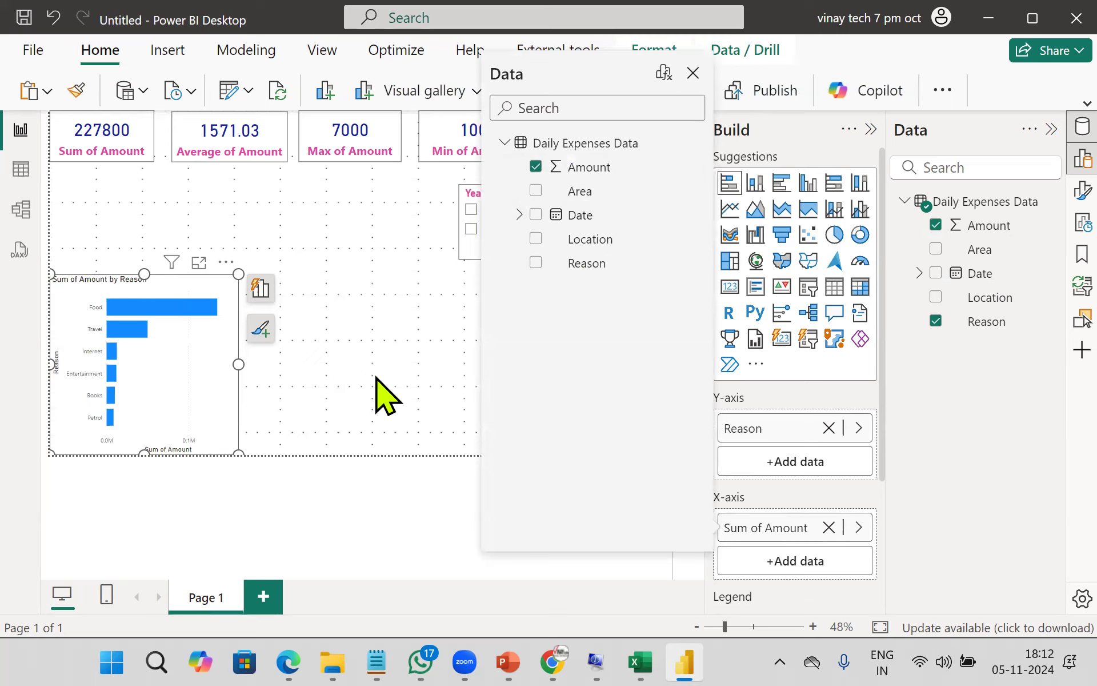
pyautogui.click(366, 365)
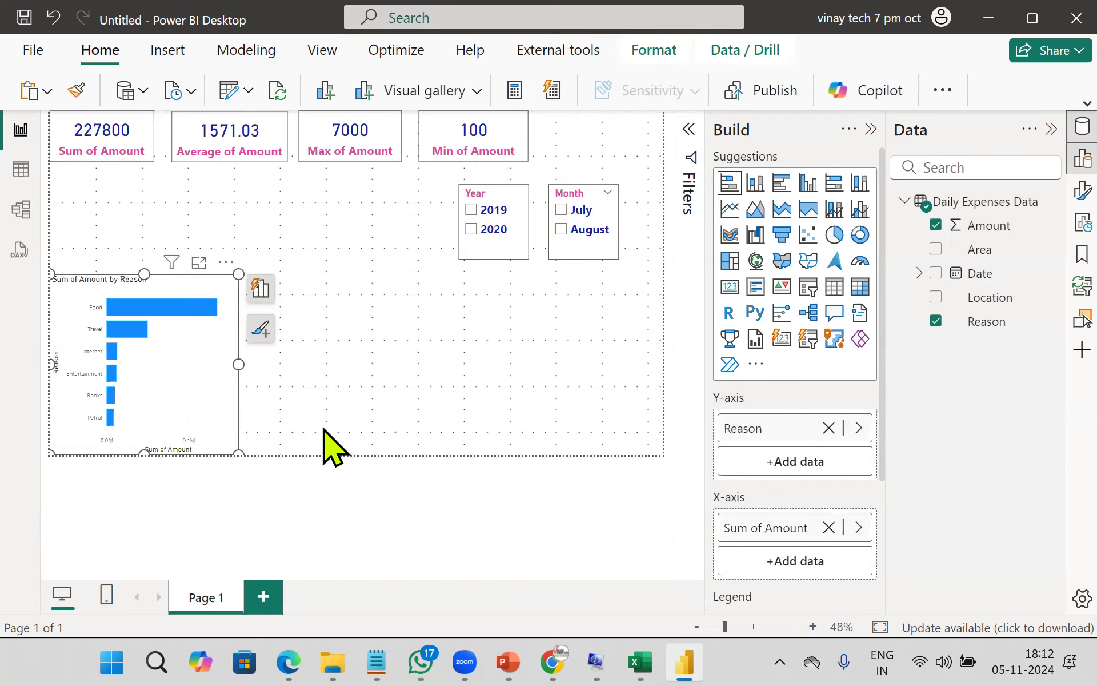
# - Examine the bar chart in focus mode, reading the amounts for Food, Travel, Internet and Entertainment, and return to the report
pyautogui.click(199, 263)
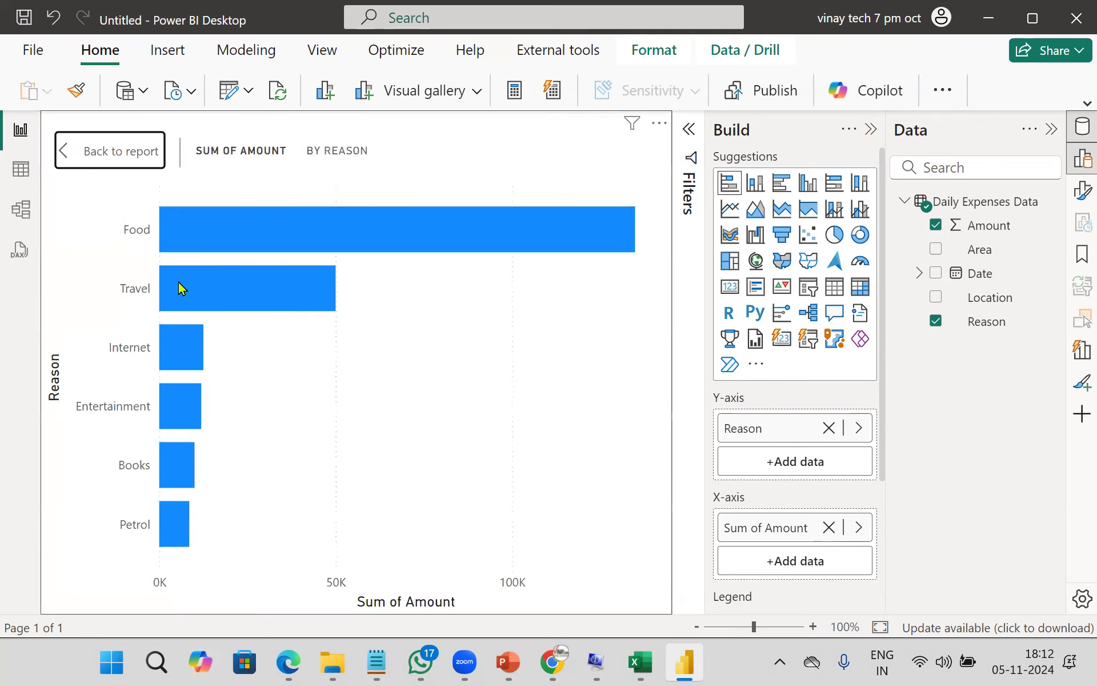
pyautogui.moveTo(180, 292)
pyautogui.moveTo(346, 234)
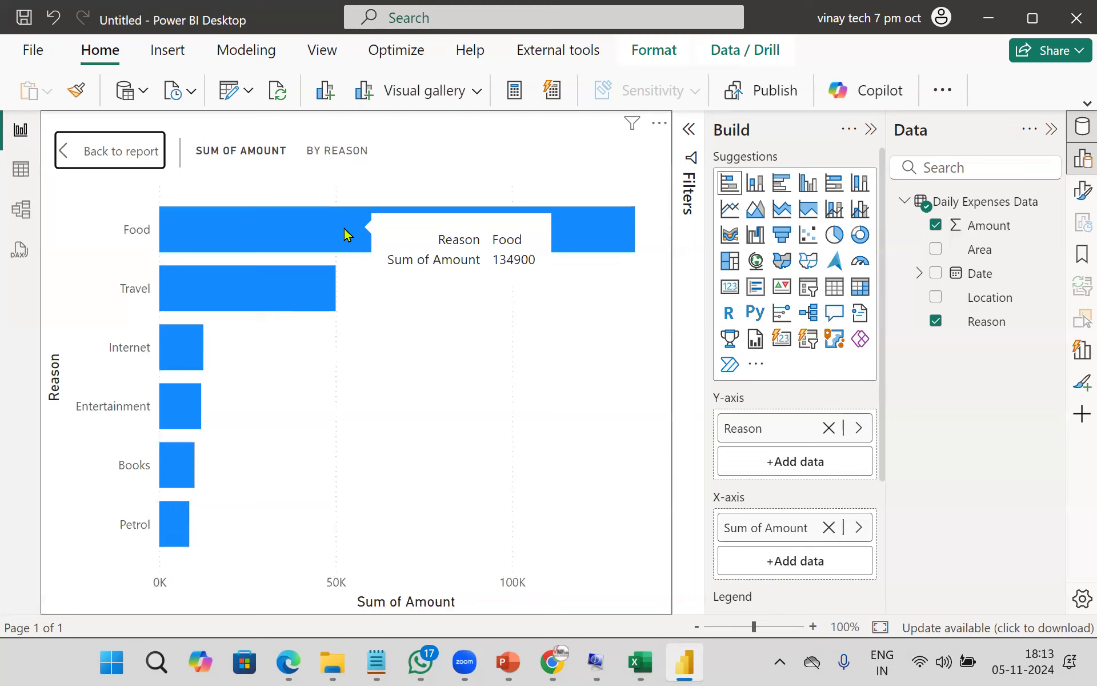
pyautogui.moveTo(245, 284)
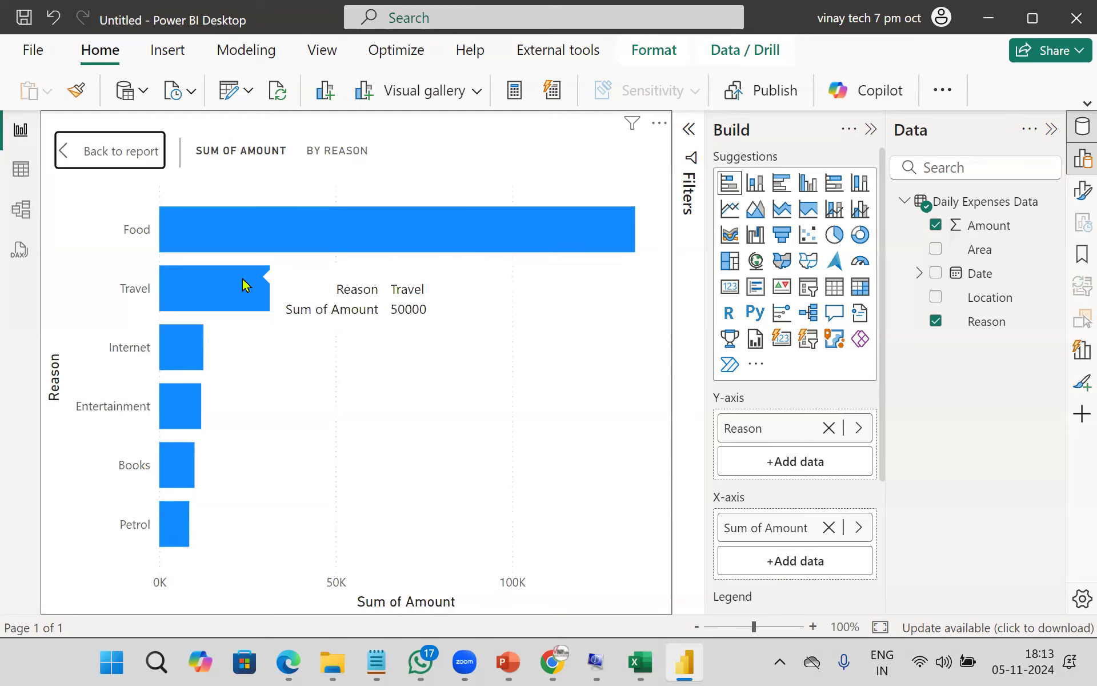
pyautogui.moveTo(192, 351)
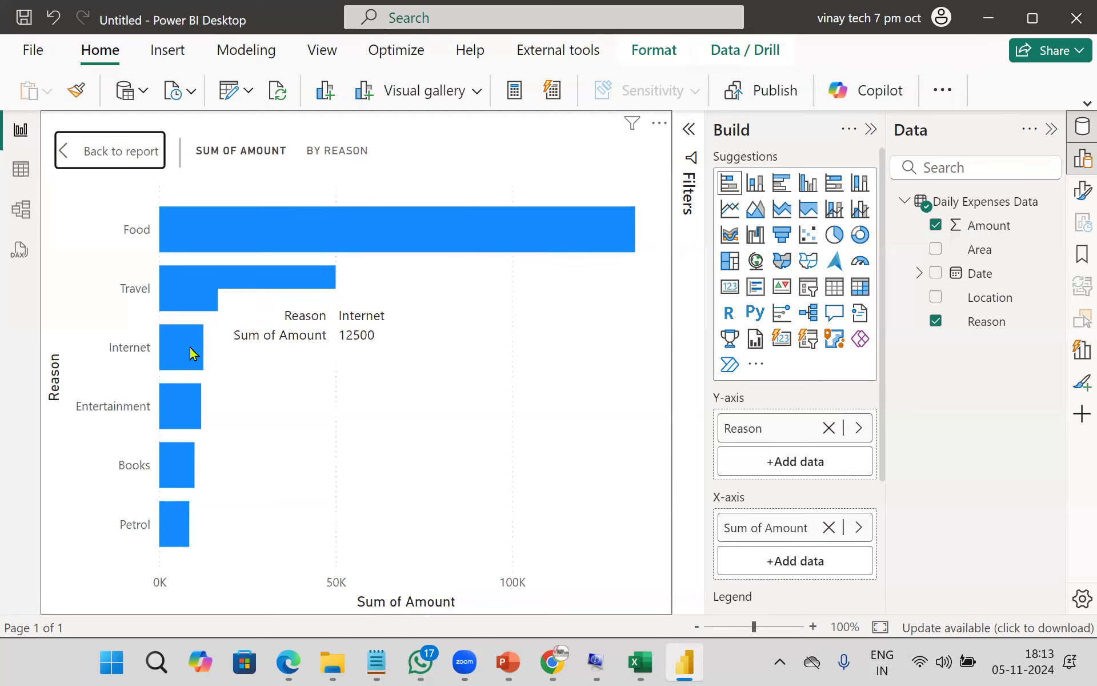
pyautogui.moveTo(183, 407)
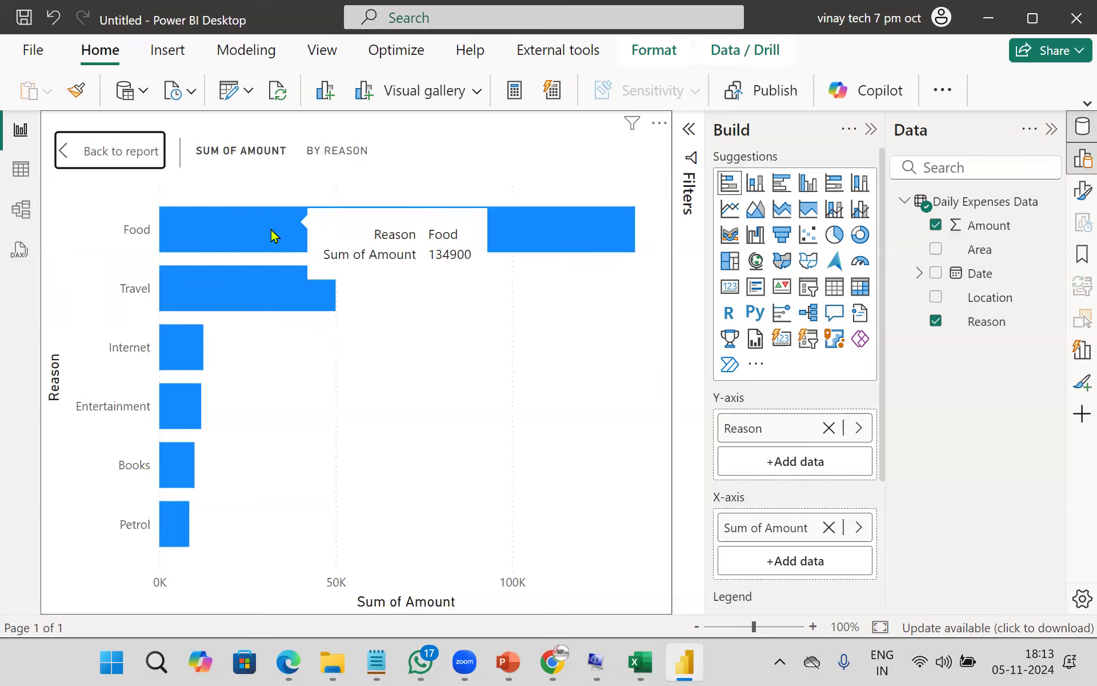
pyautogui.click(147, 152)
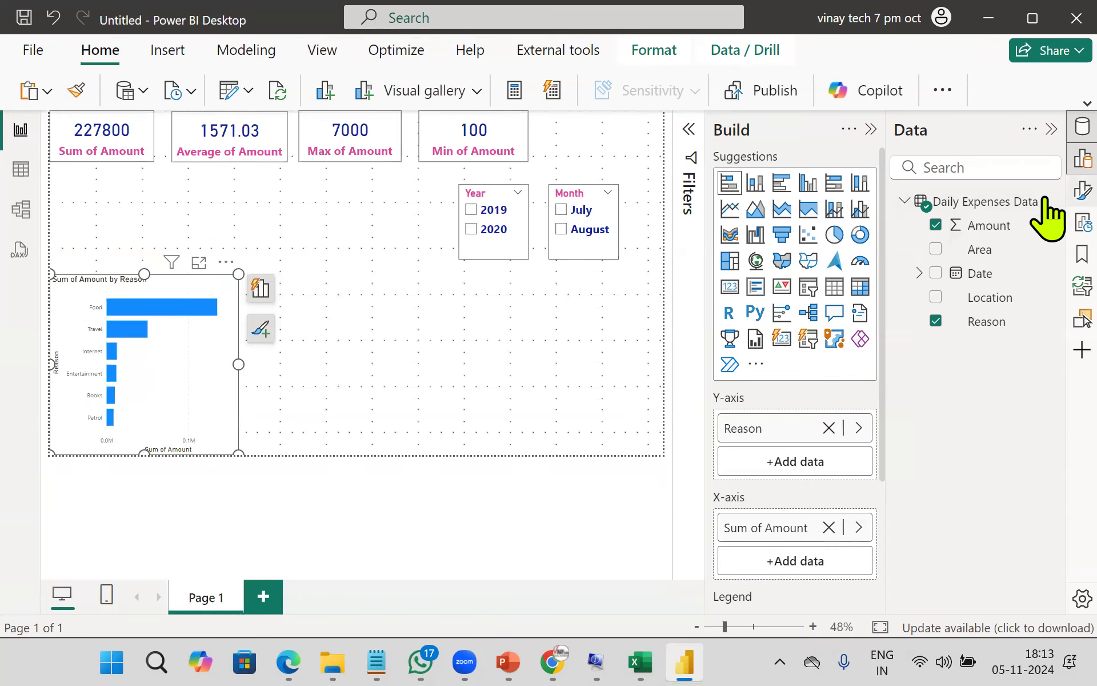
# - Turn on the visual border around the bar chart
pyautogui.click(1081, 191)
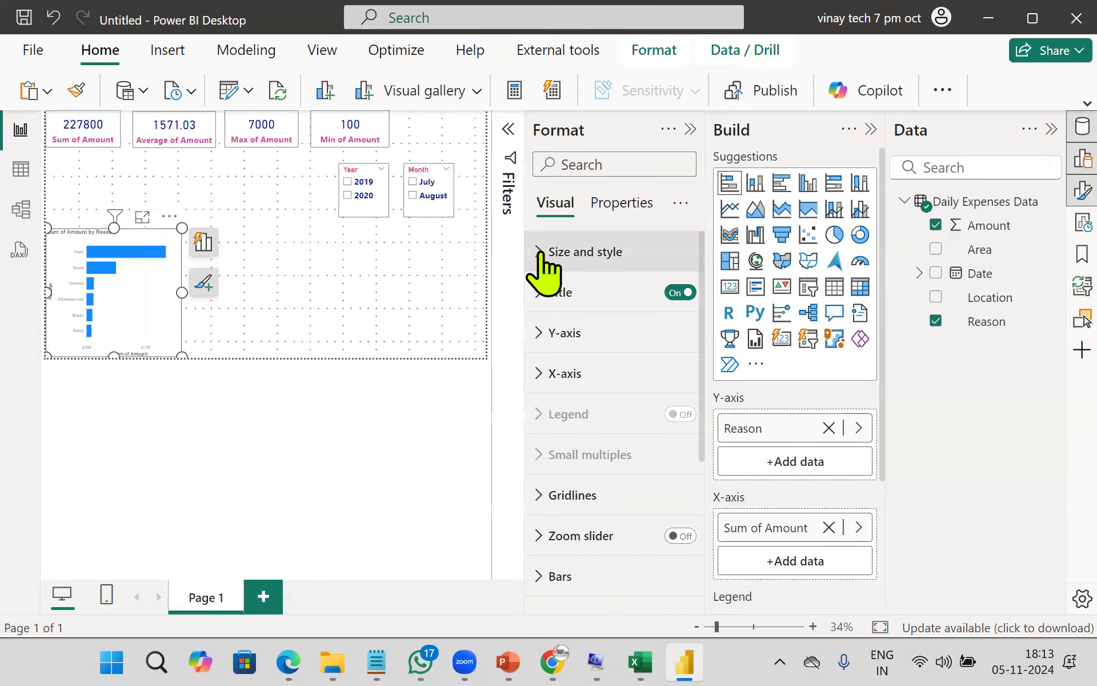
pyautogui.click(583, 252)
pyautogui.scroll(-3, 630, 506)
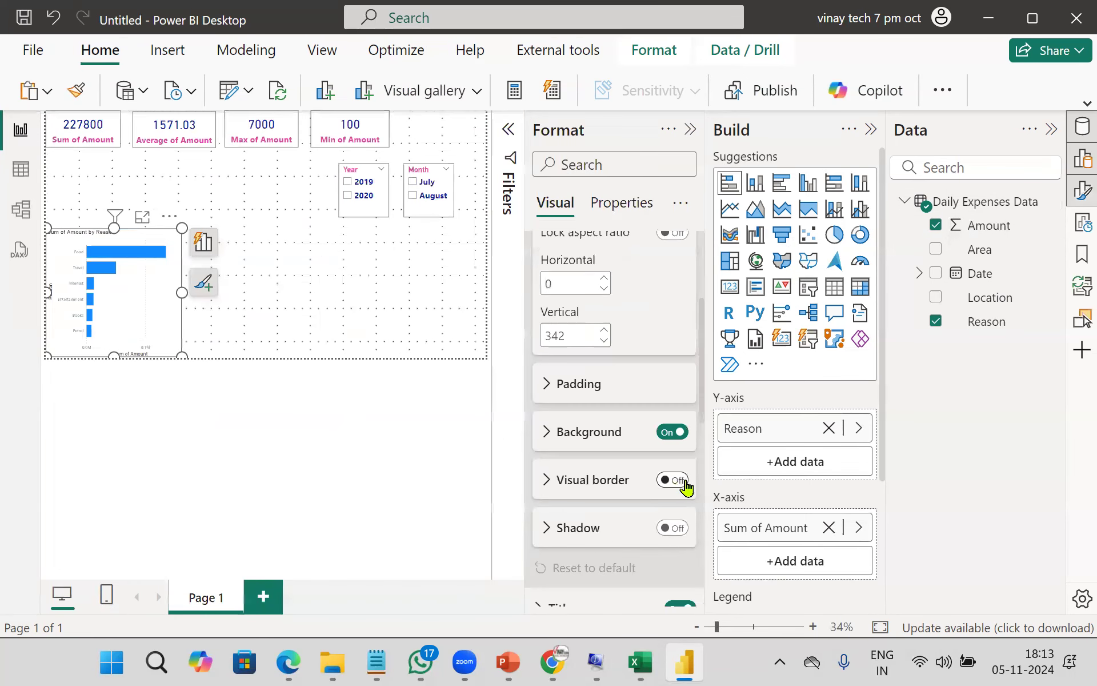
pyautogui.click(691, 129)
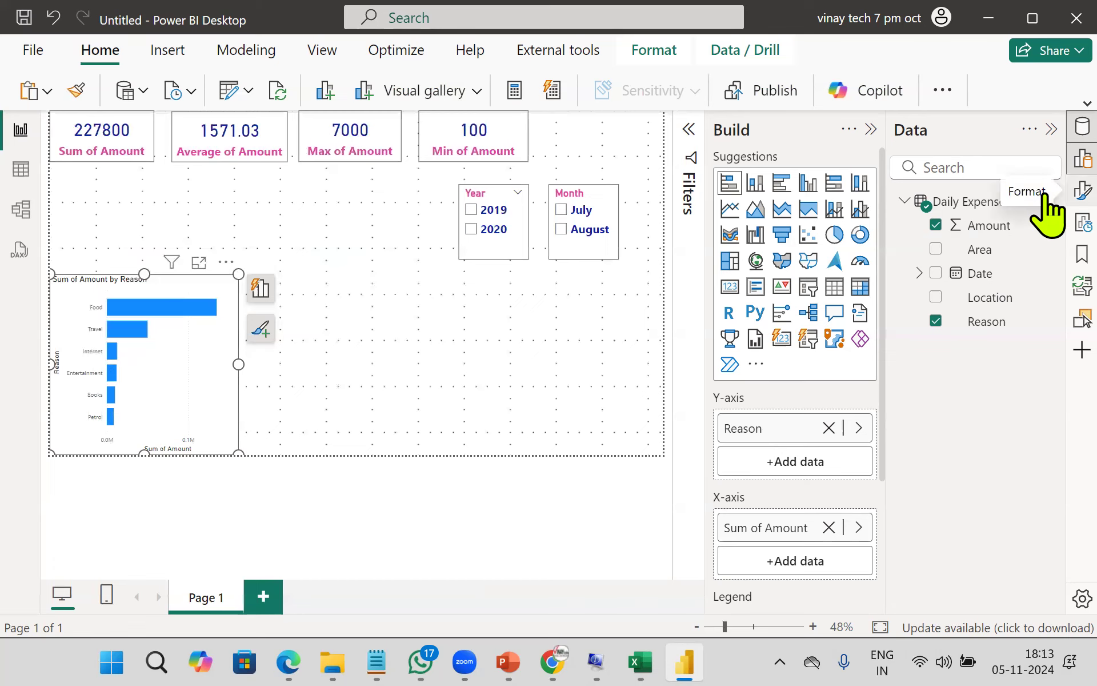
# - Make the bar chart's title bold and centre it horizontally
pyautogui.click(1080, 191)
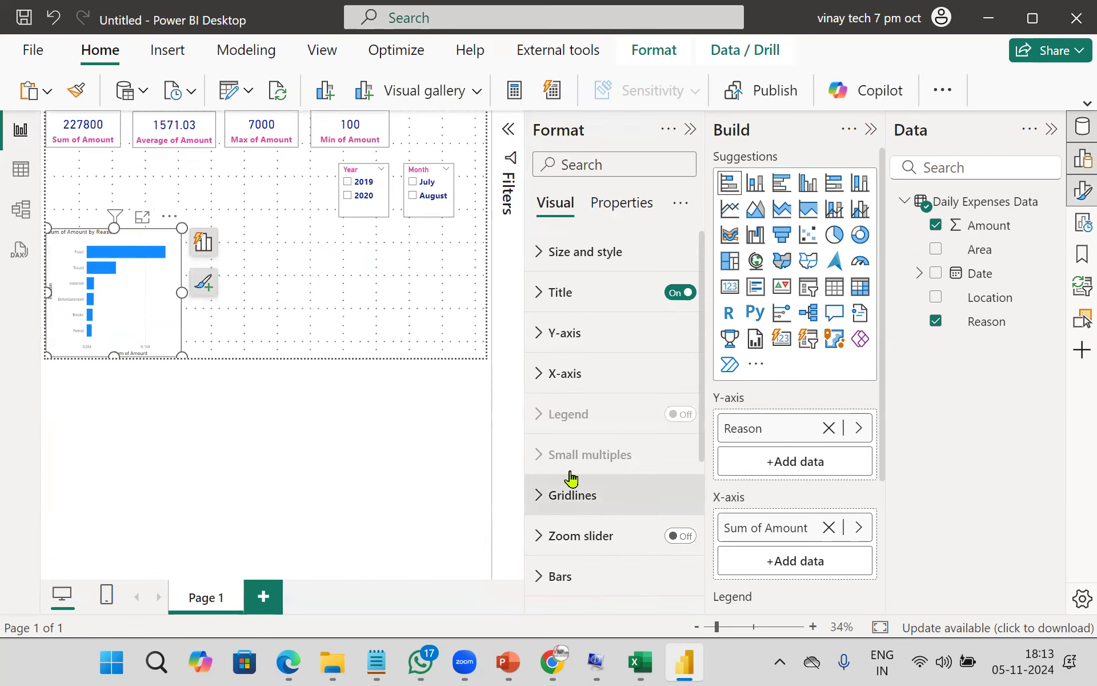
pyautogui.click(545, 293)
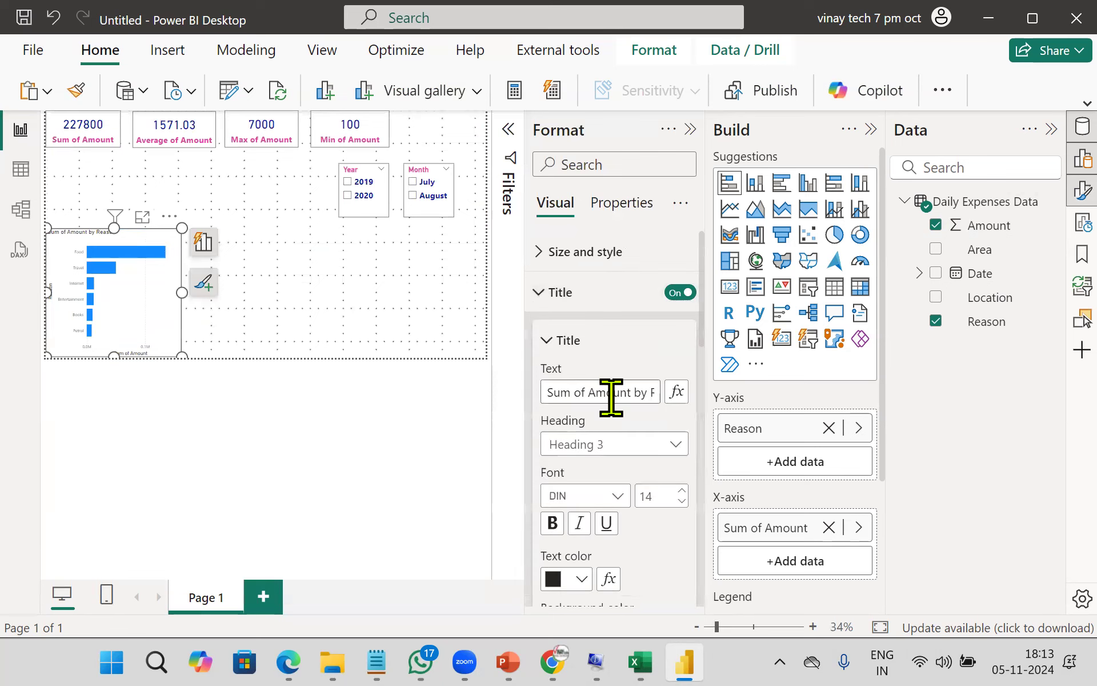
pyautogui.click(552, 523)
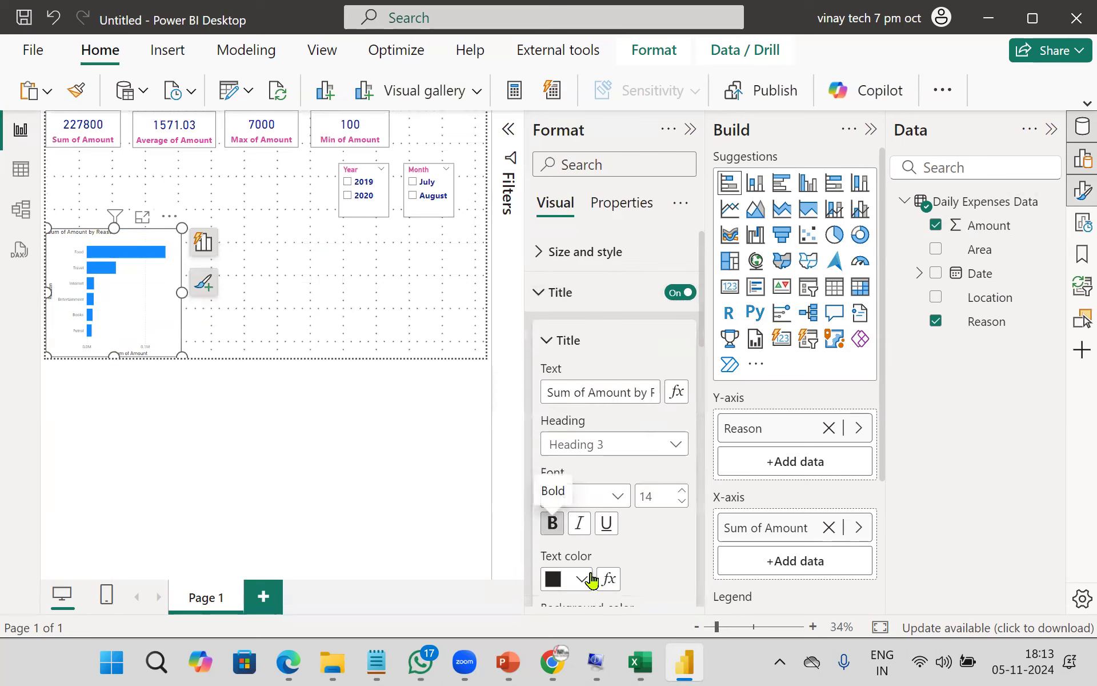
pyautogui.scroll(-2, 626, 540)
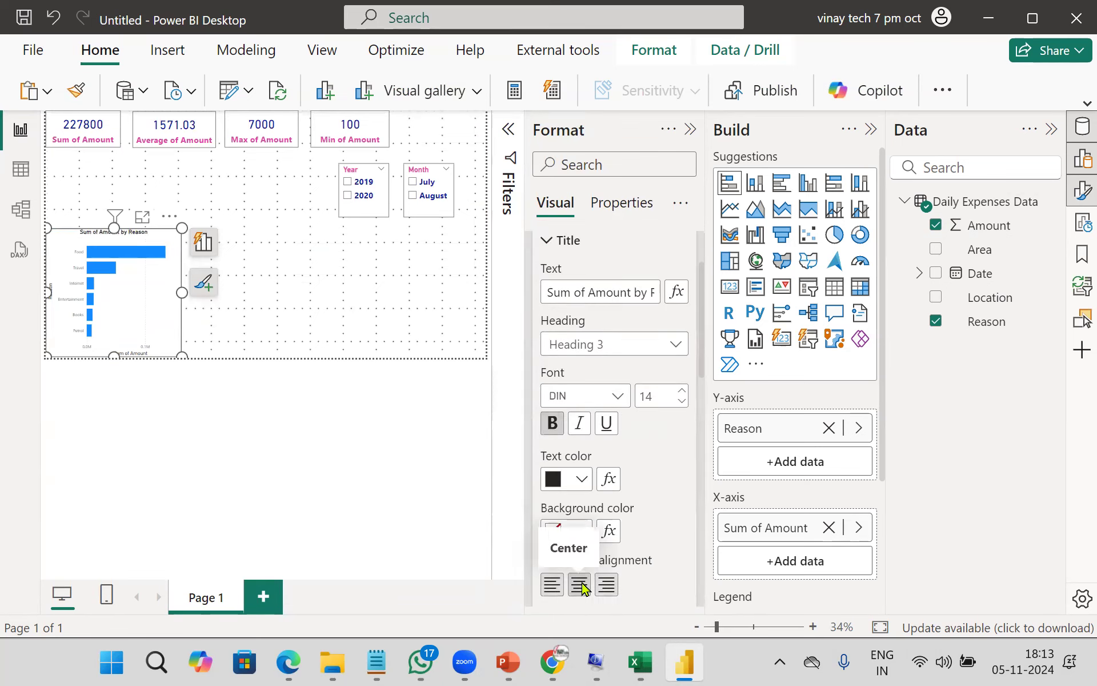
# - Set the bar chart title's text color to dark blue and its background color to light gold
pyautogui.click(583, 480)
pyautogui.click(569, 393)
pyautogui.click(582, 531)
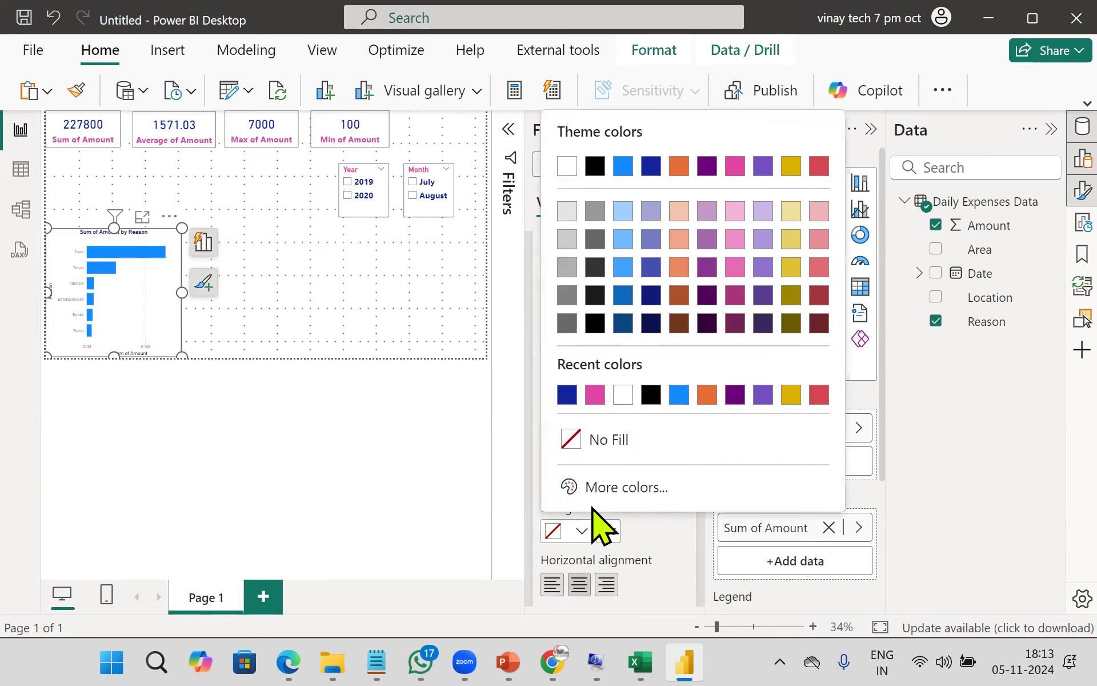
pyautogui.click(792, 240)
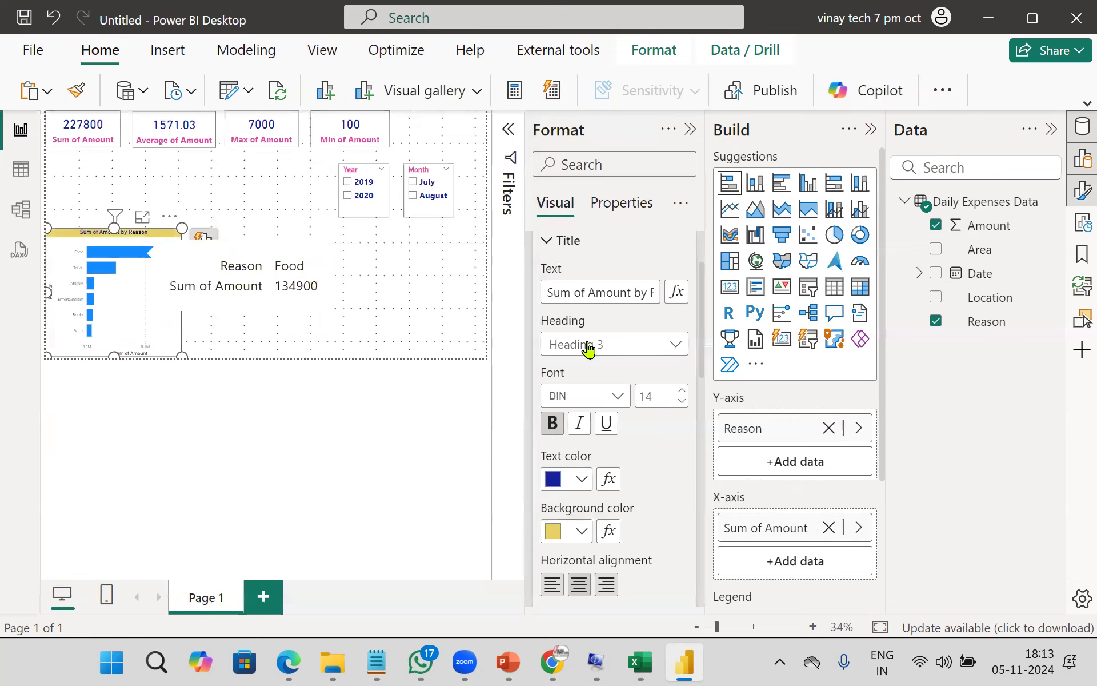
pyautogui.scroll(2, 616, 361)
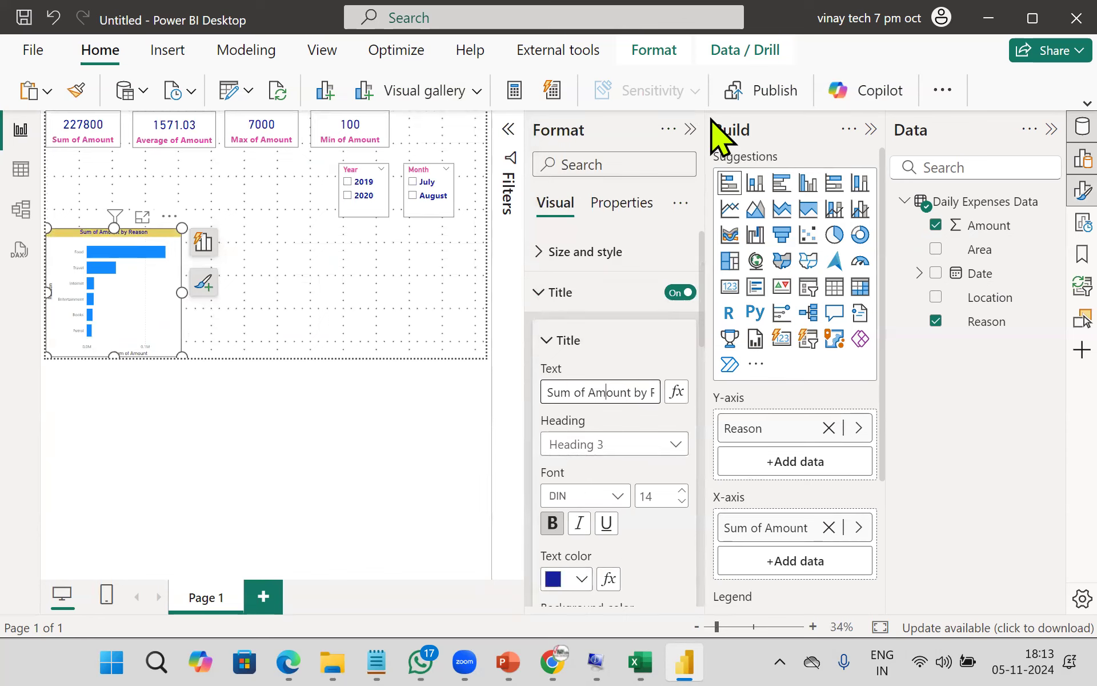
pyautogui.click(690, 129)
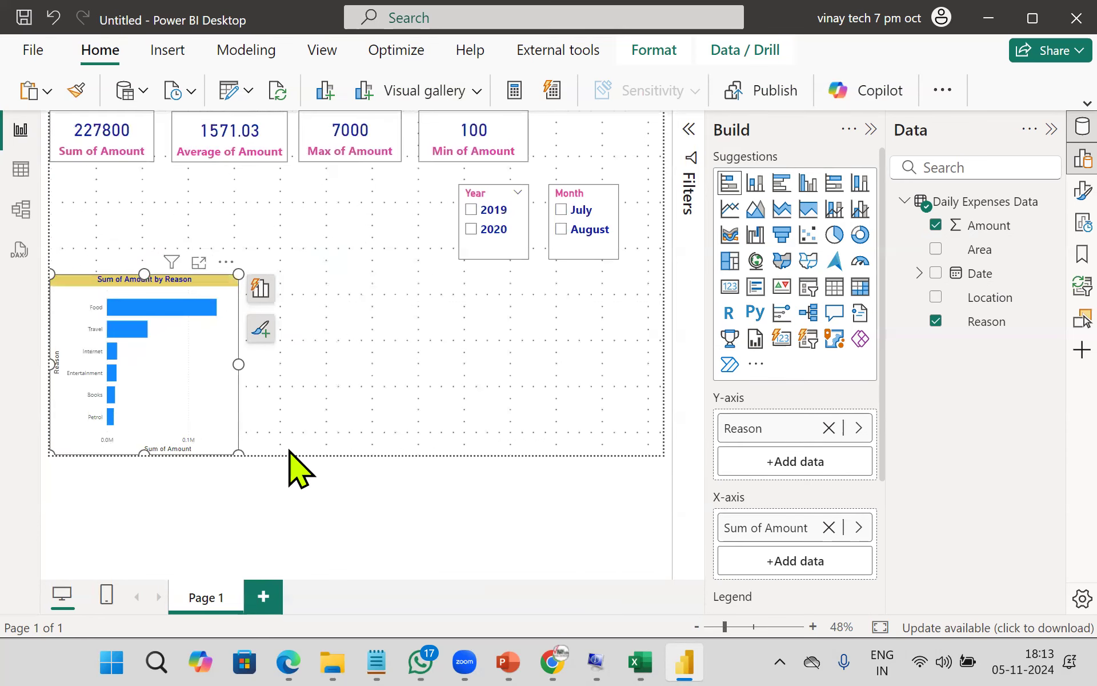
# - Insert a pie chart beside the bar chart and widen it to nearly the bar chart's width
pyautogui.click(353, 408)
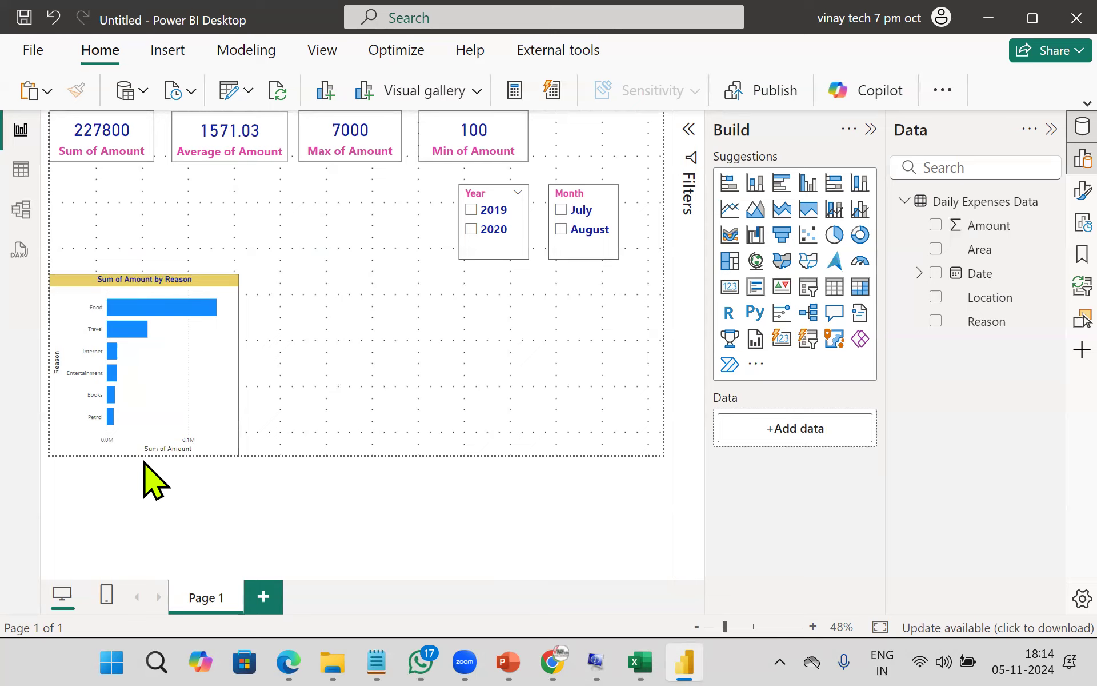
pyautogui.click(834, 236)
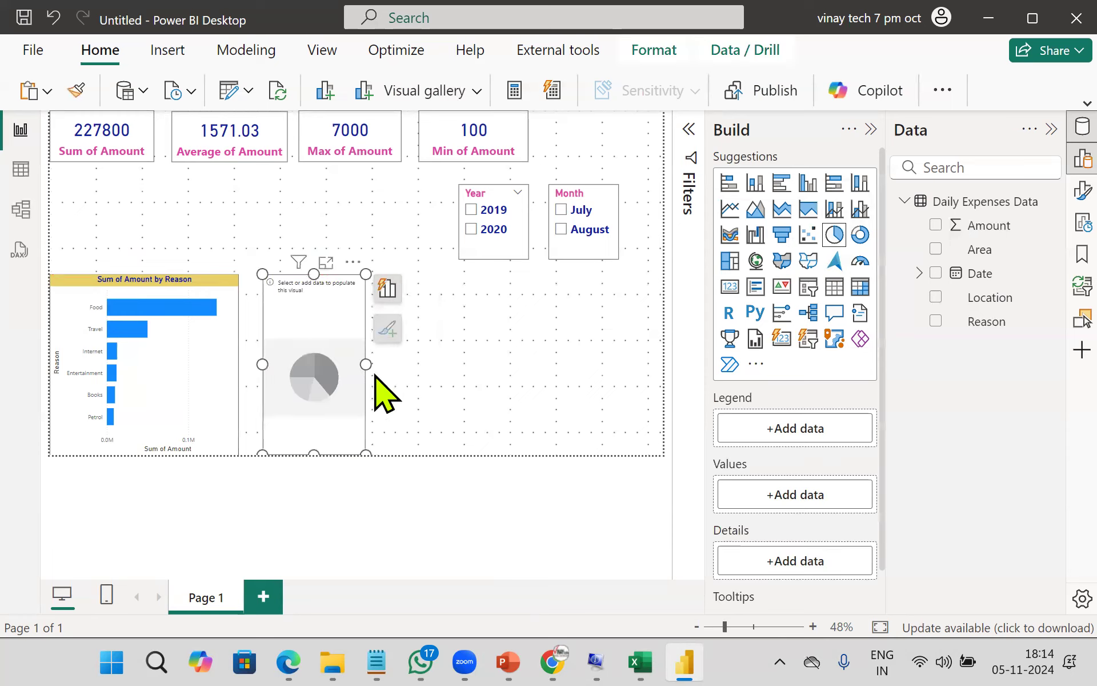
pyautogui.moveTo(364, 365); pyautogui.dragTo(438, 365)
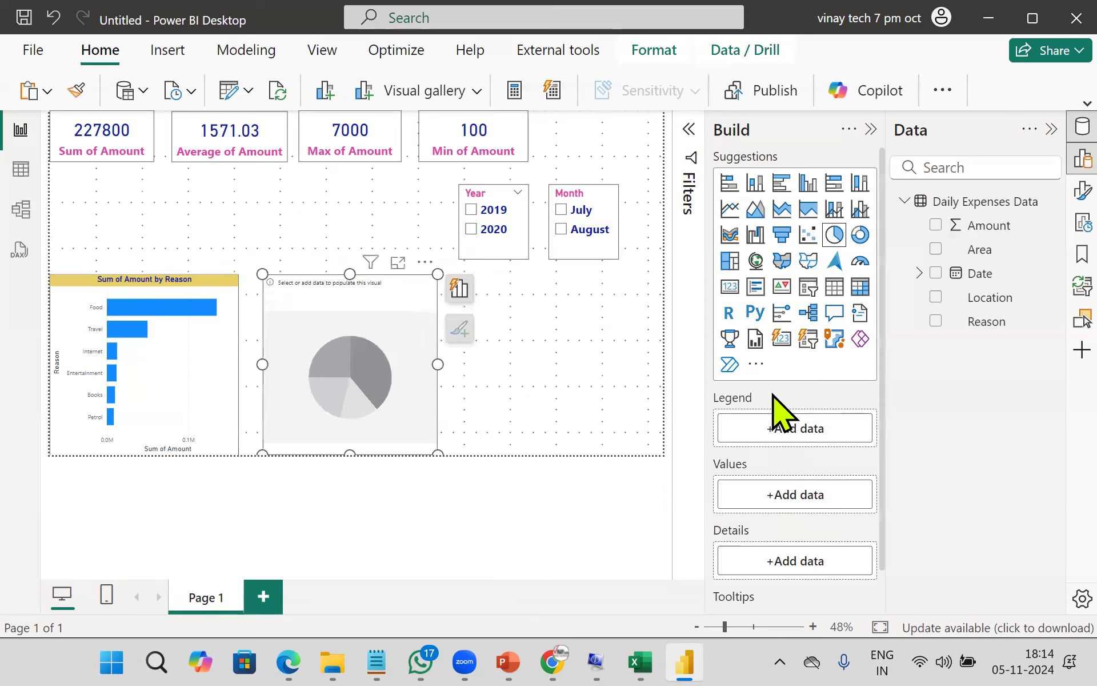
# - Assign Location to the pie chart's Legend and Amount to its Values, and inspect the largest slices' amounts and percentages
pyautogui.click(777, 443)
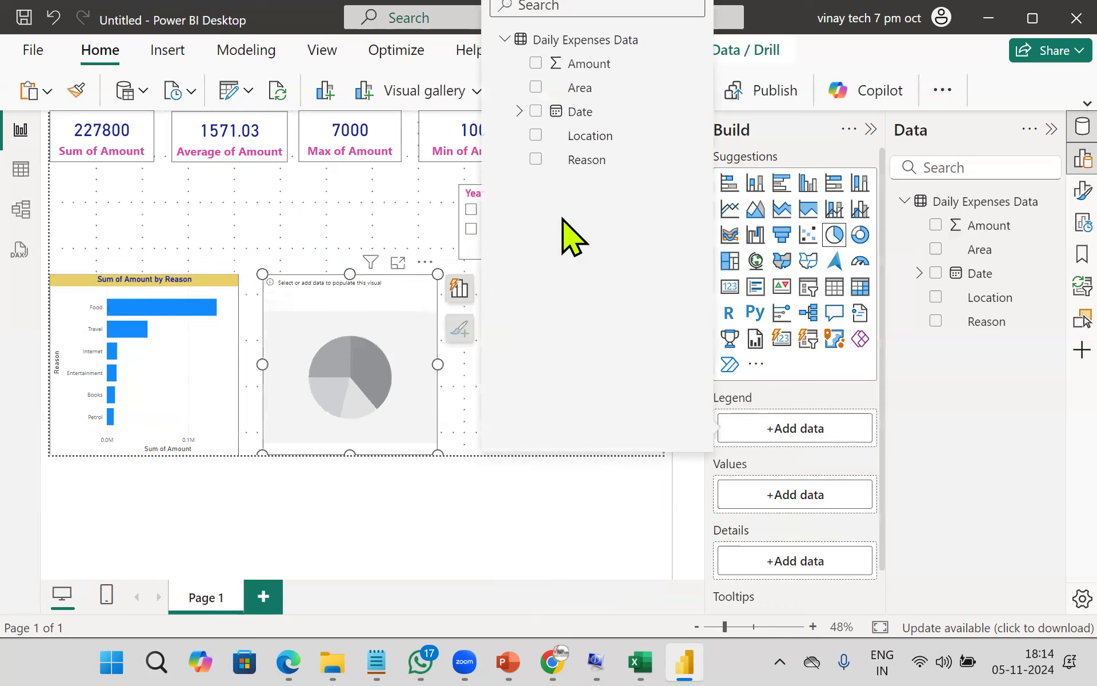
pyautogui.click(535, 136)
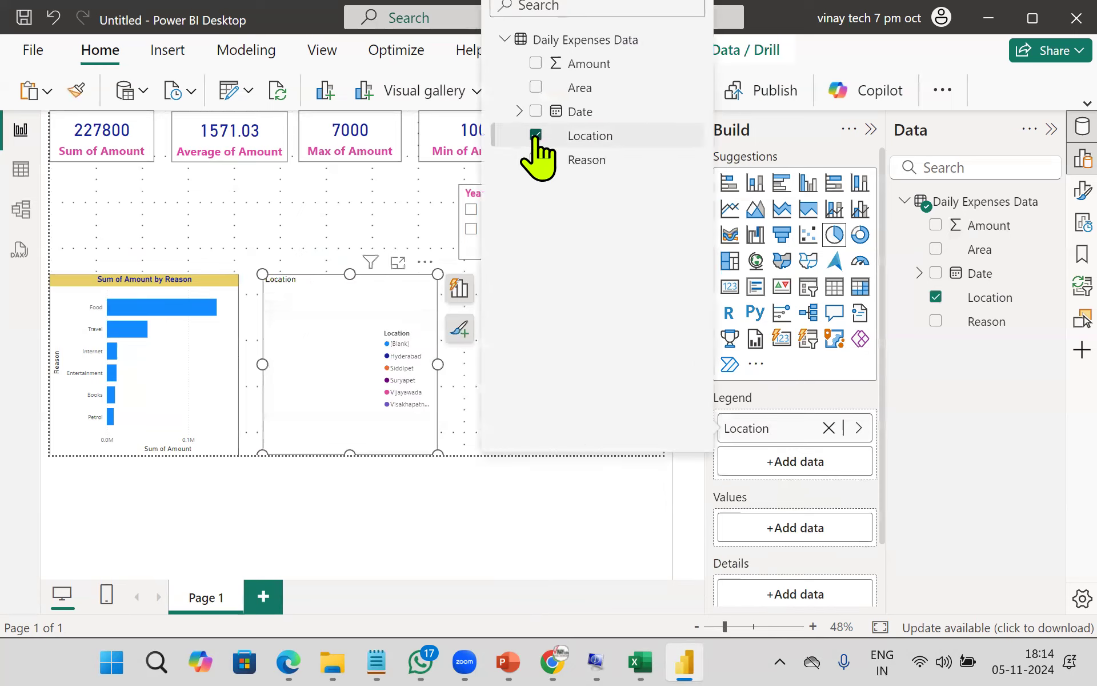
pyautogui.click(769, 531)
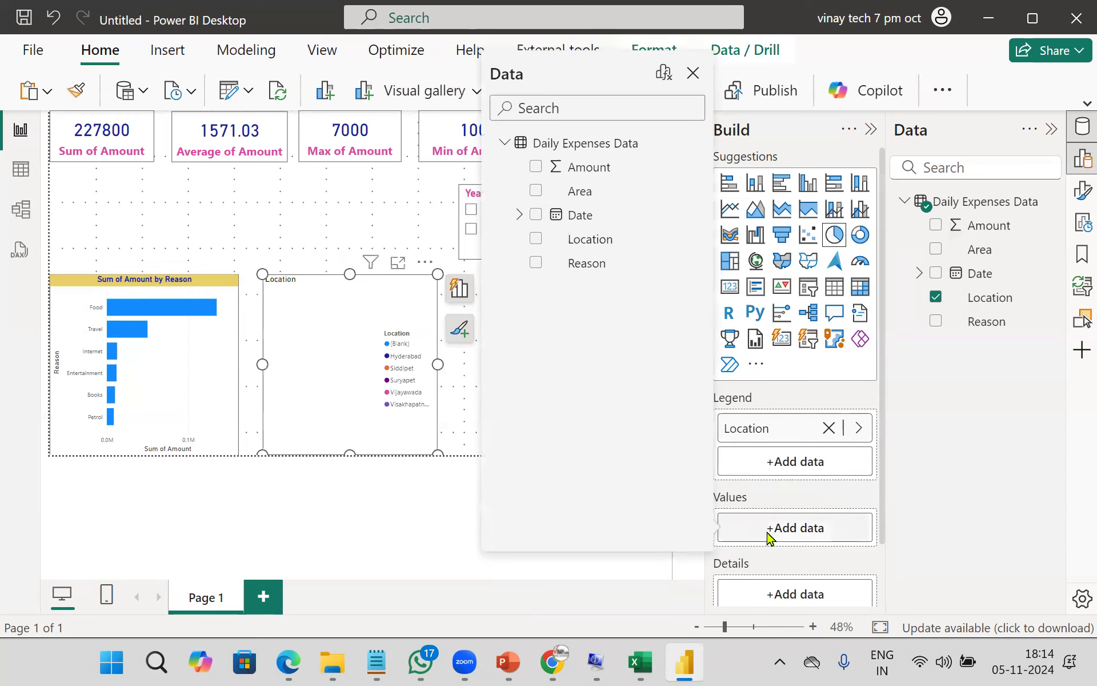
pyautogui.click(536, 167)
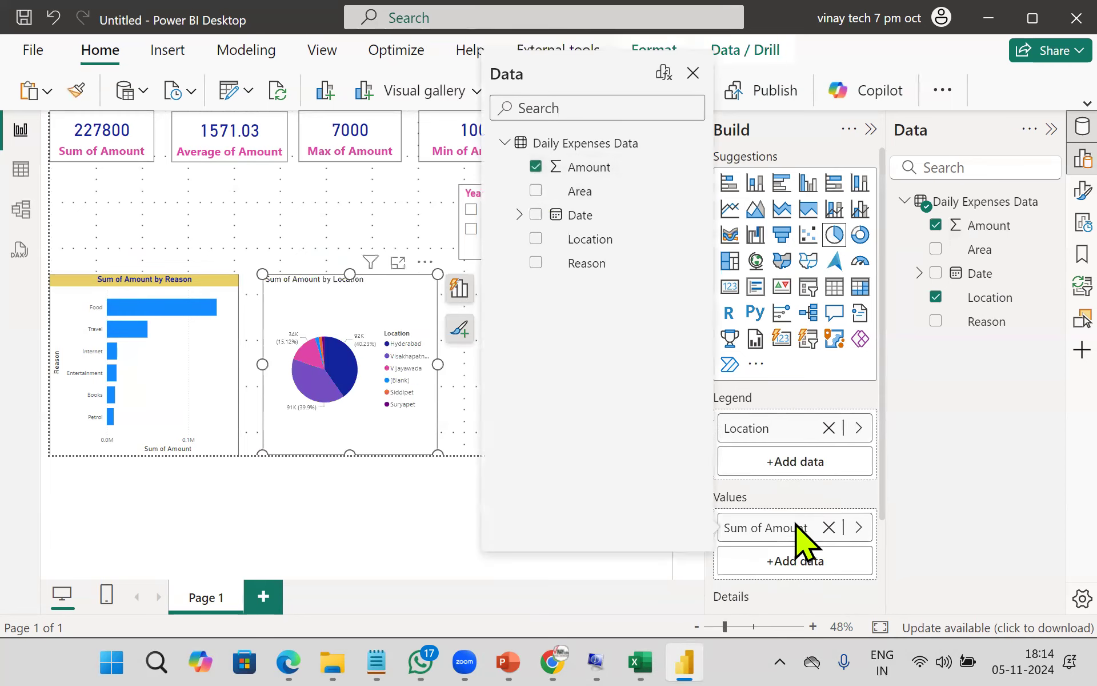
pyautogui.click(693, 74)
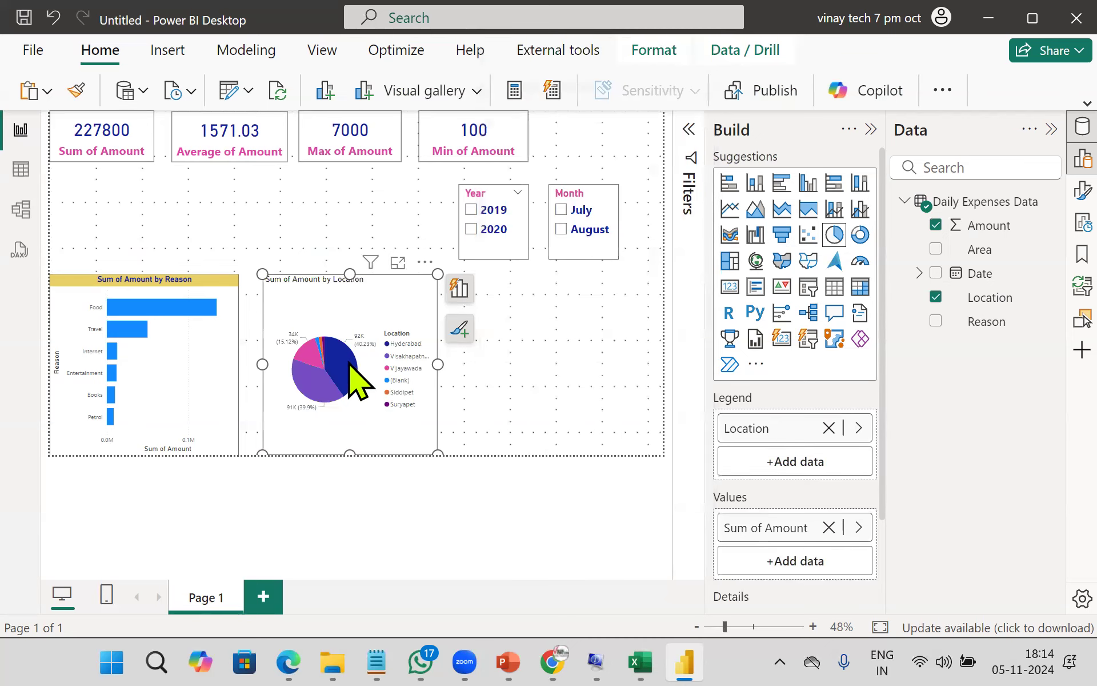
pyautogui.moveTo(350, 365)
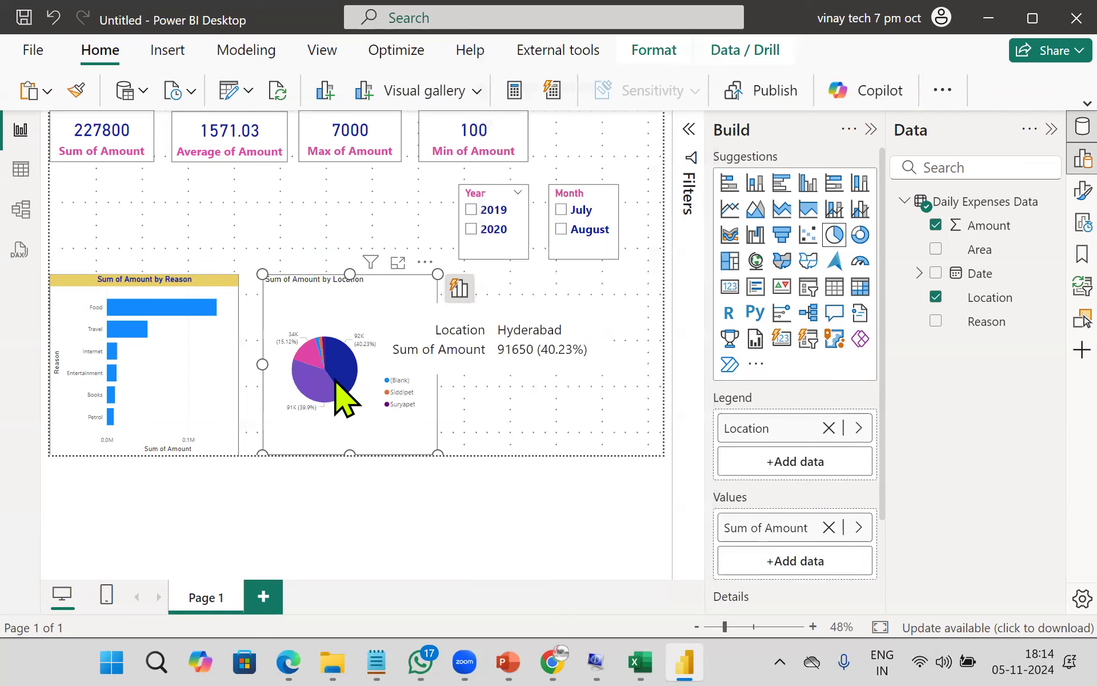
pyautogui.moveTo(324, 387)
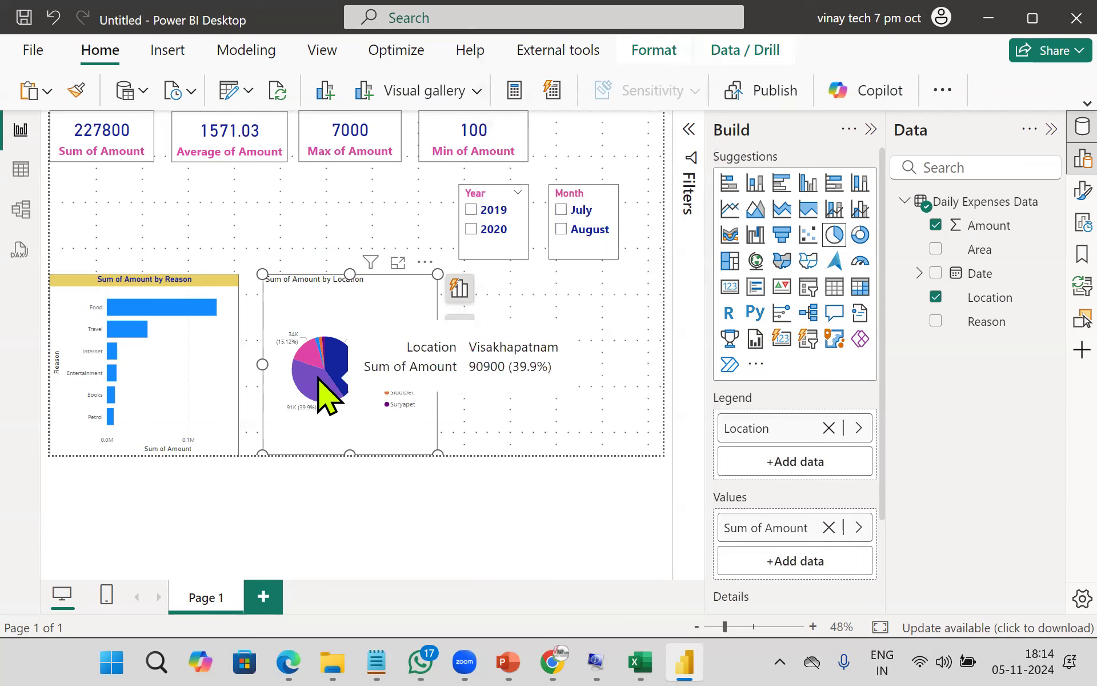
pyautogui.moveTo(311, 353)
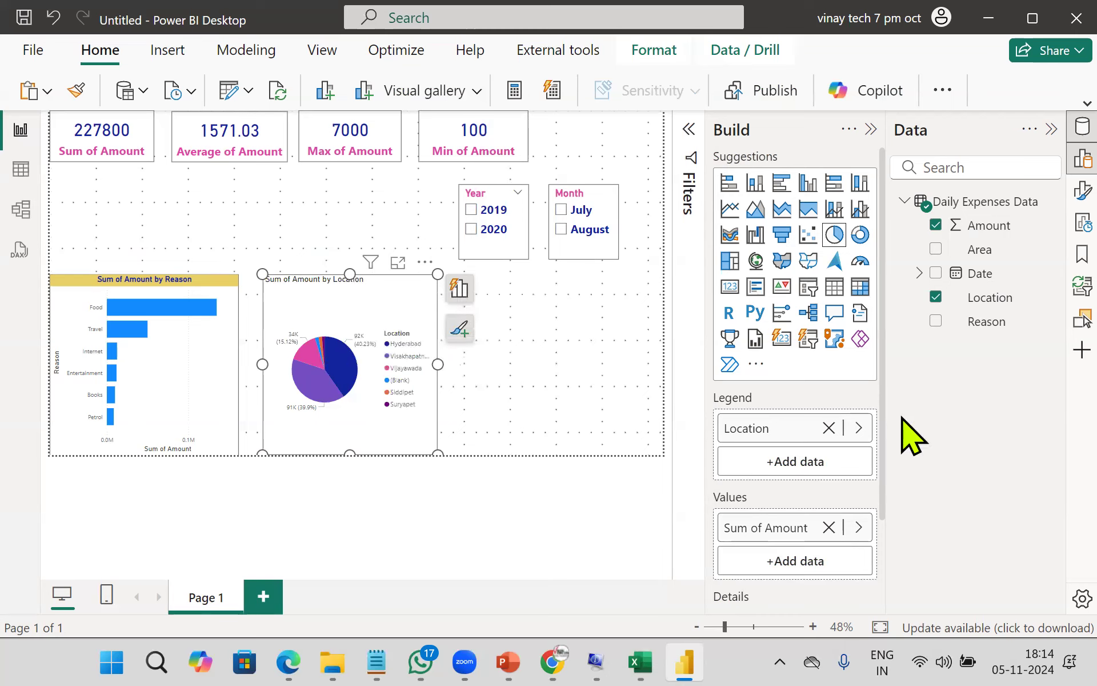
# - Turn on the visual border around the pie chart
pyautogui.click(1046, 192)
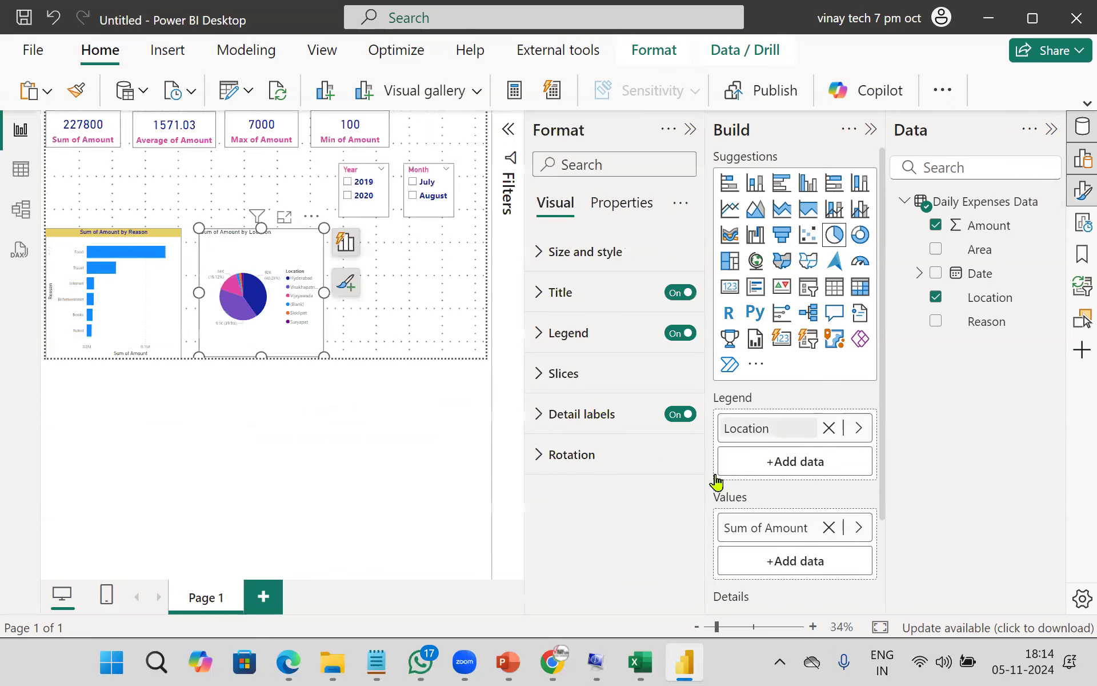
pyautogui.click(557, 260)
pyautogui.scroll(-1, 663, 497)
pyautogui.click(673, 482)
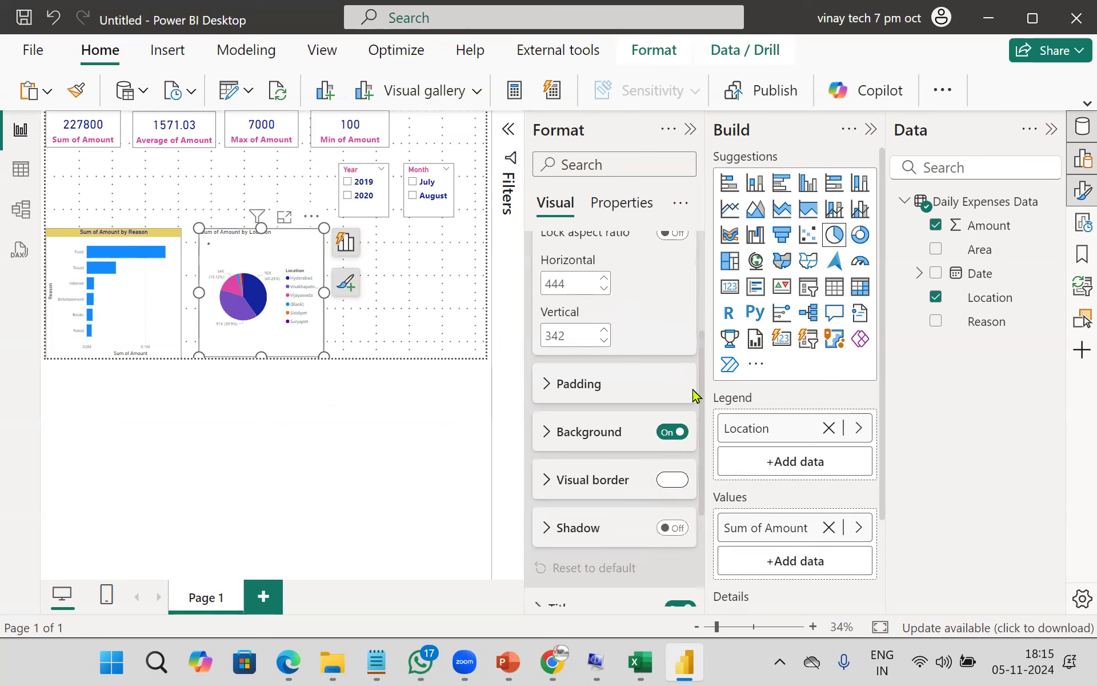
# - Set the text color of the pie chart's title to dark blue
pyautogui.click(690, 130)
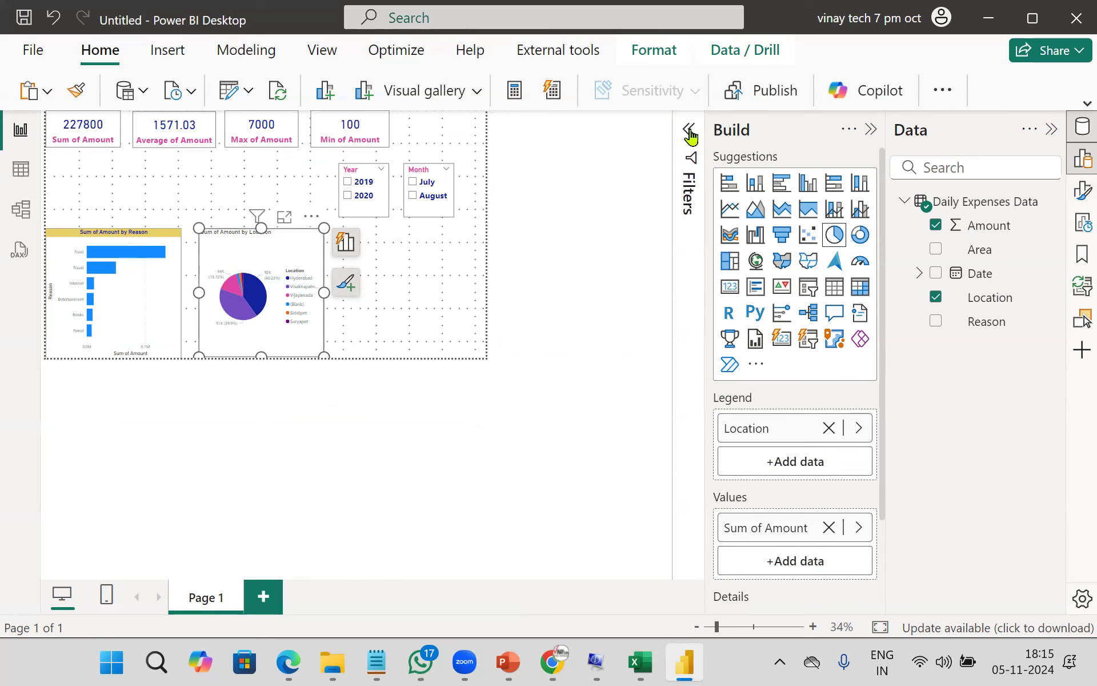
pyautogui.click(549, 380)
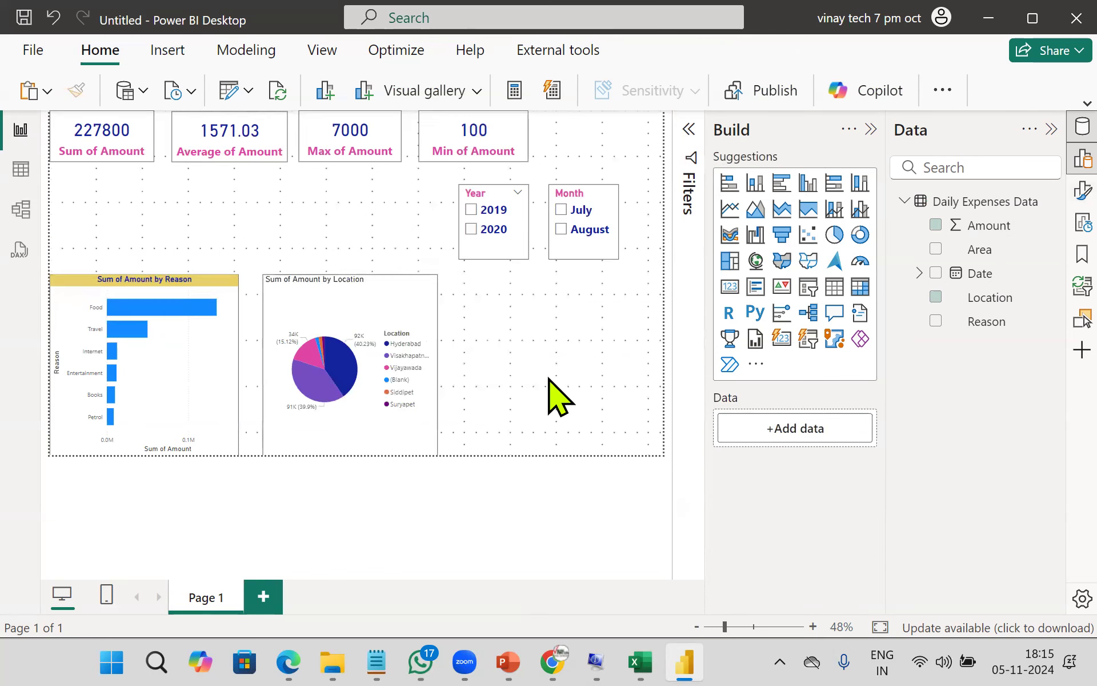
pyautogui.click(430, 334)
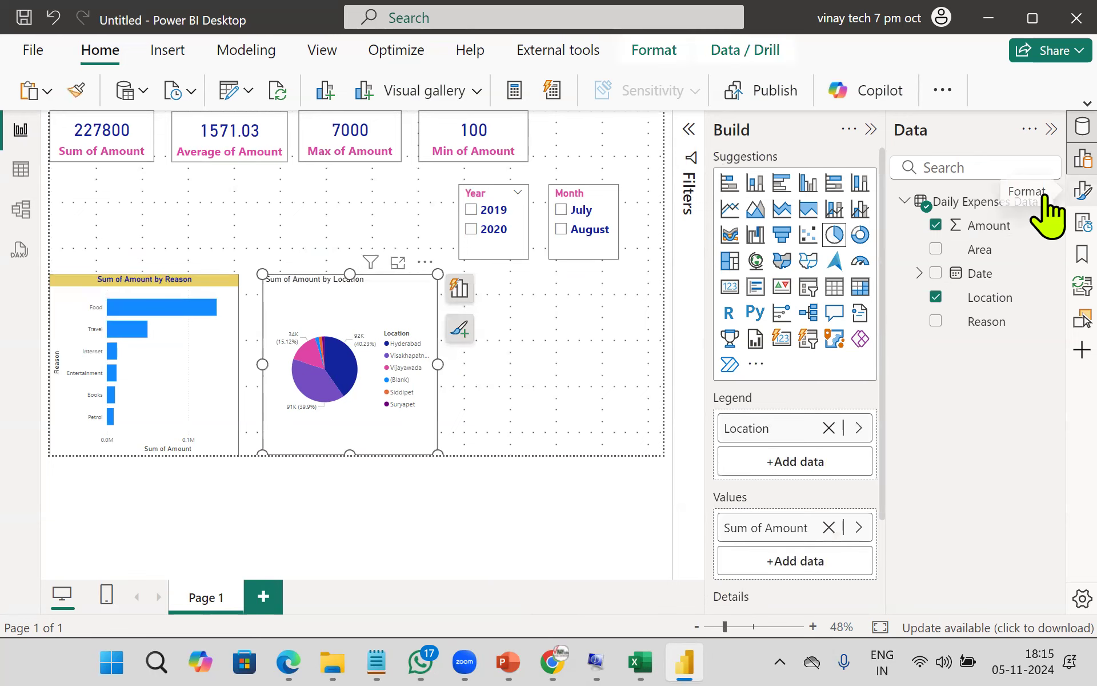
pyautogui.click(1078, 192)
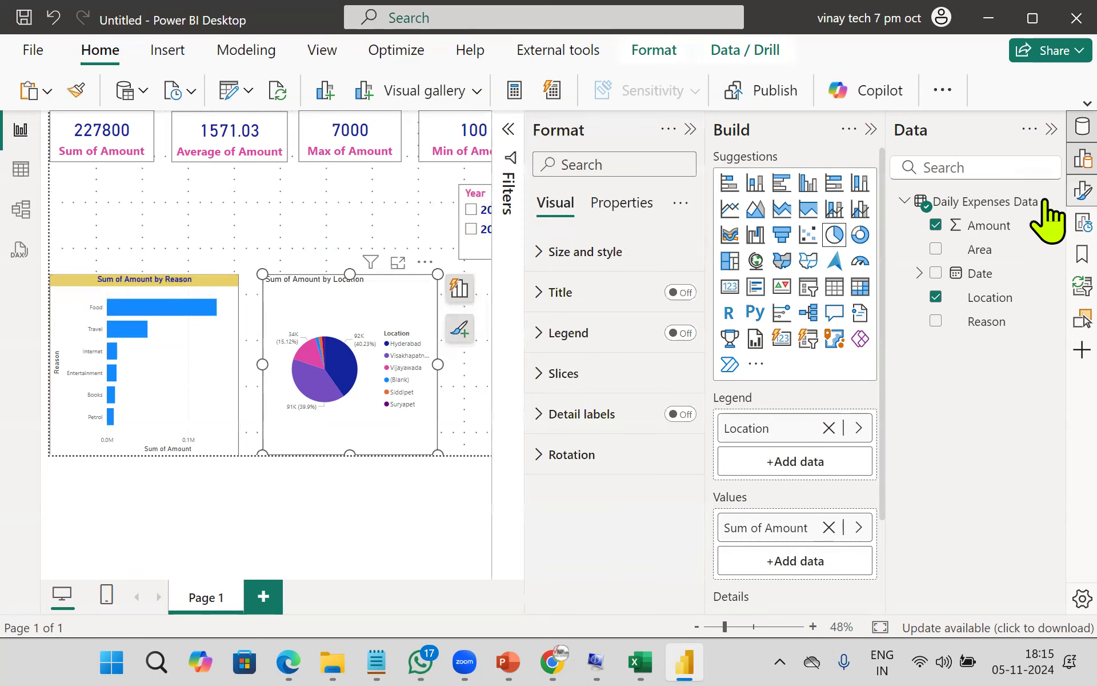
pyautogui.click(544, 295)
pyautogui.click(581, 579)
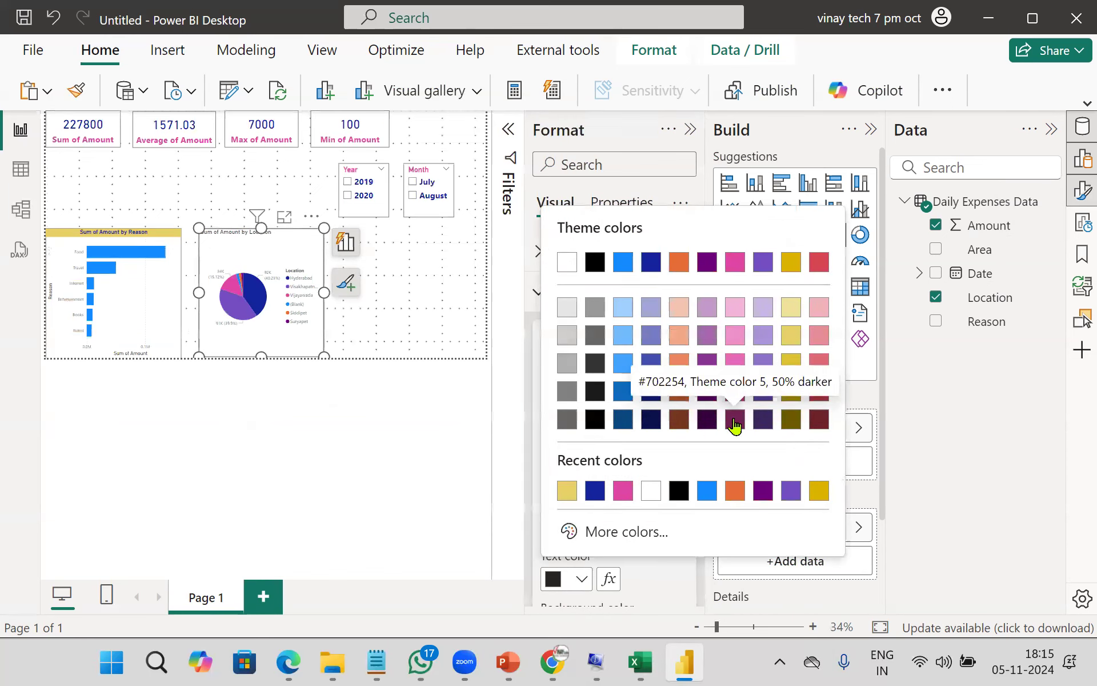
pyautogui.click(820, 423)
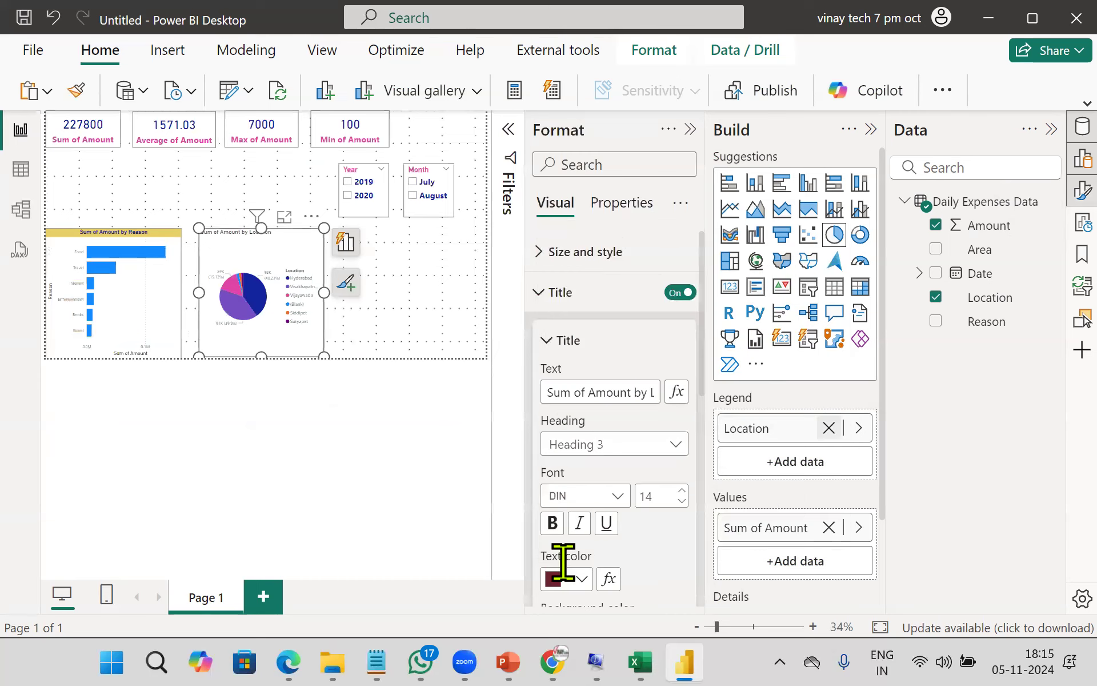
pyautogui.click(580, 579)
pyautogui.click(635, 491)
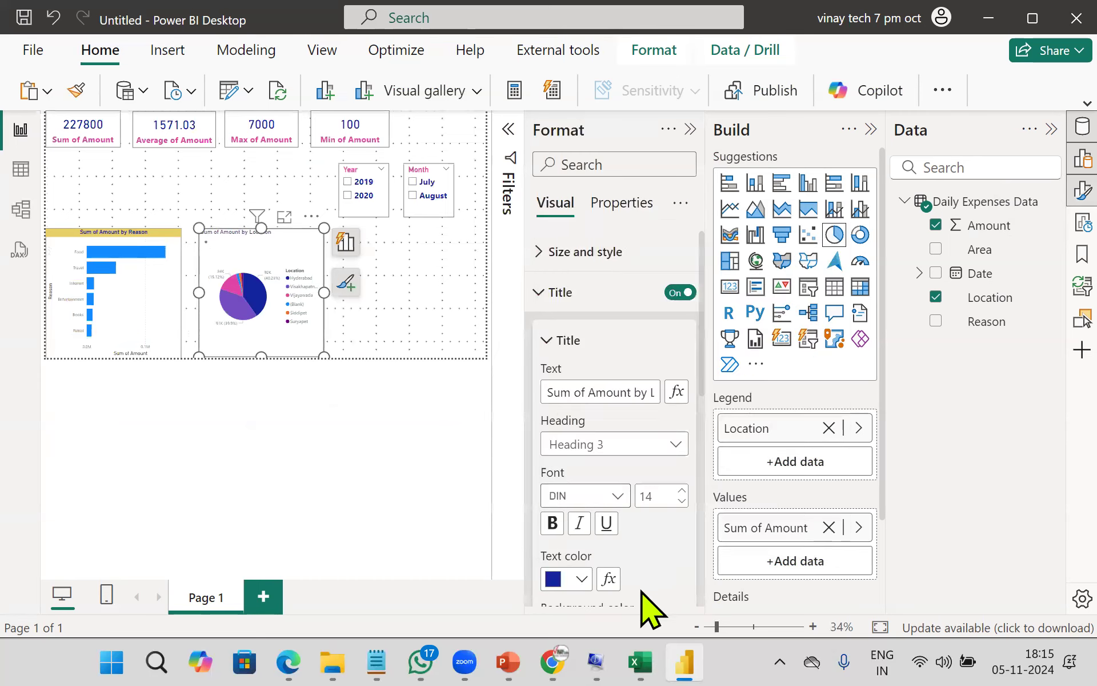
# - Center the pie chart's title and set its background color to light gold
pyautogui.scroll(-3, 640, 580)
pyautogui.click(581, 431)
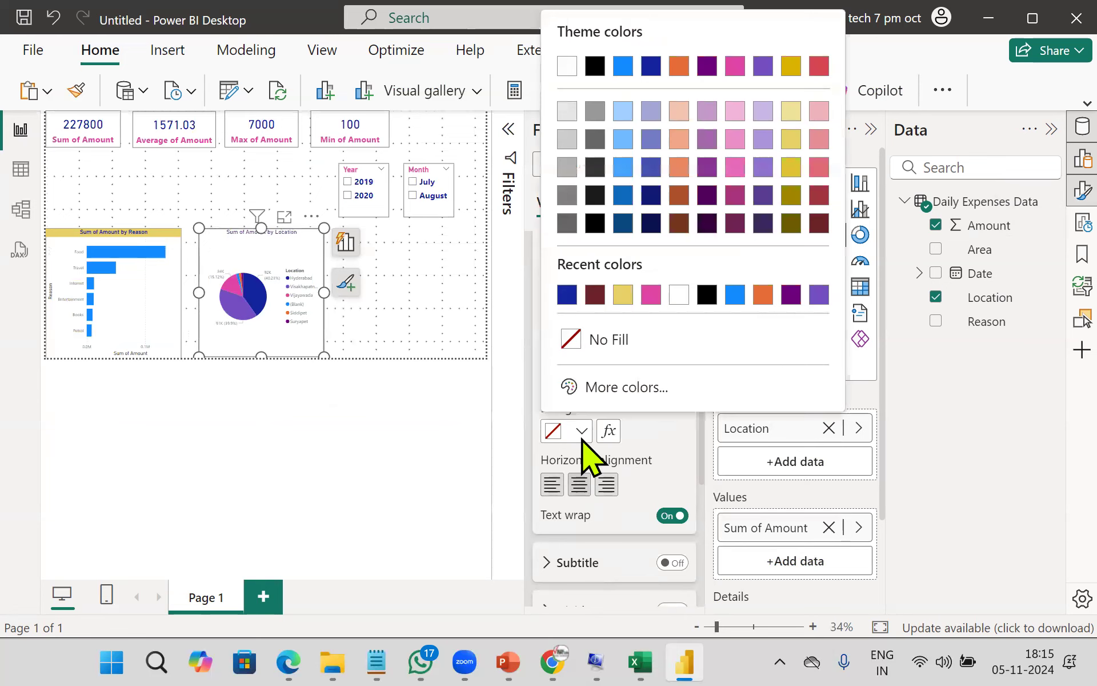
pyautogui.click(623, 295)
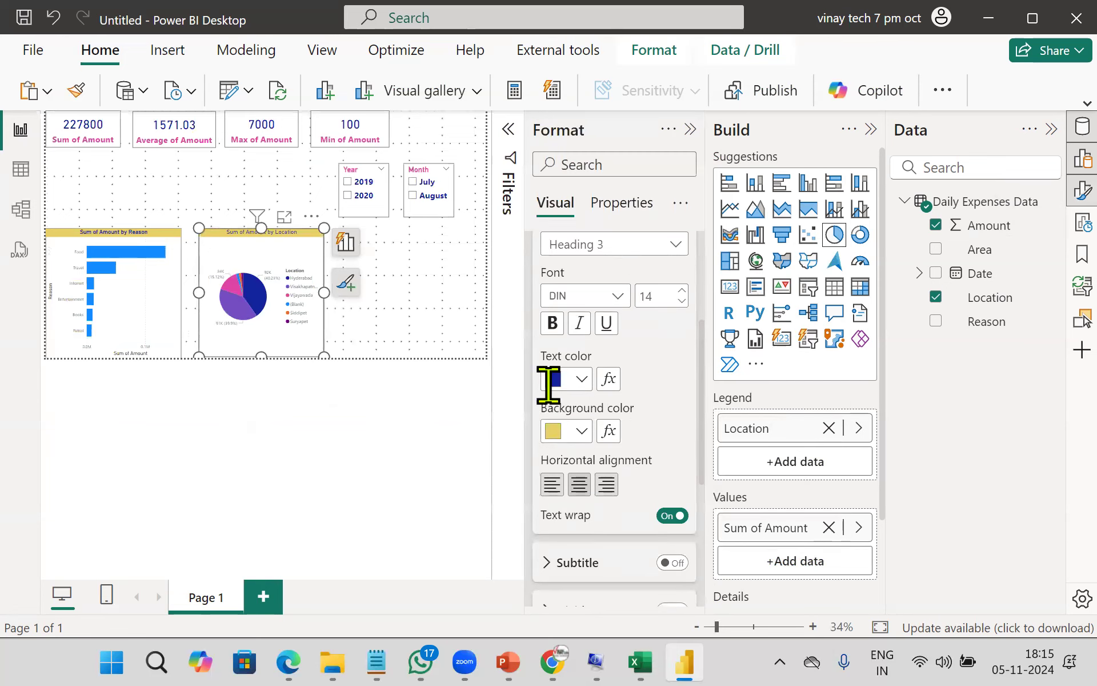
pyautogui.click(429, 318)
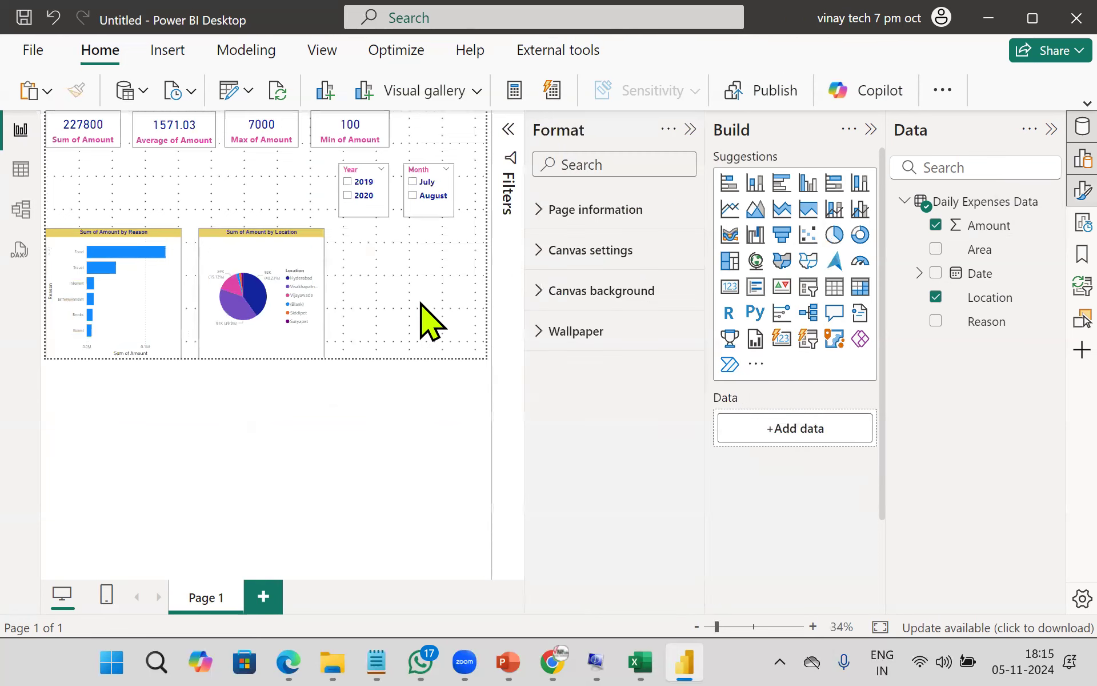
pyautogui.click(690, 131)
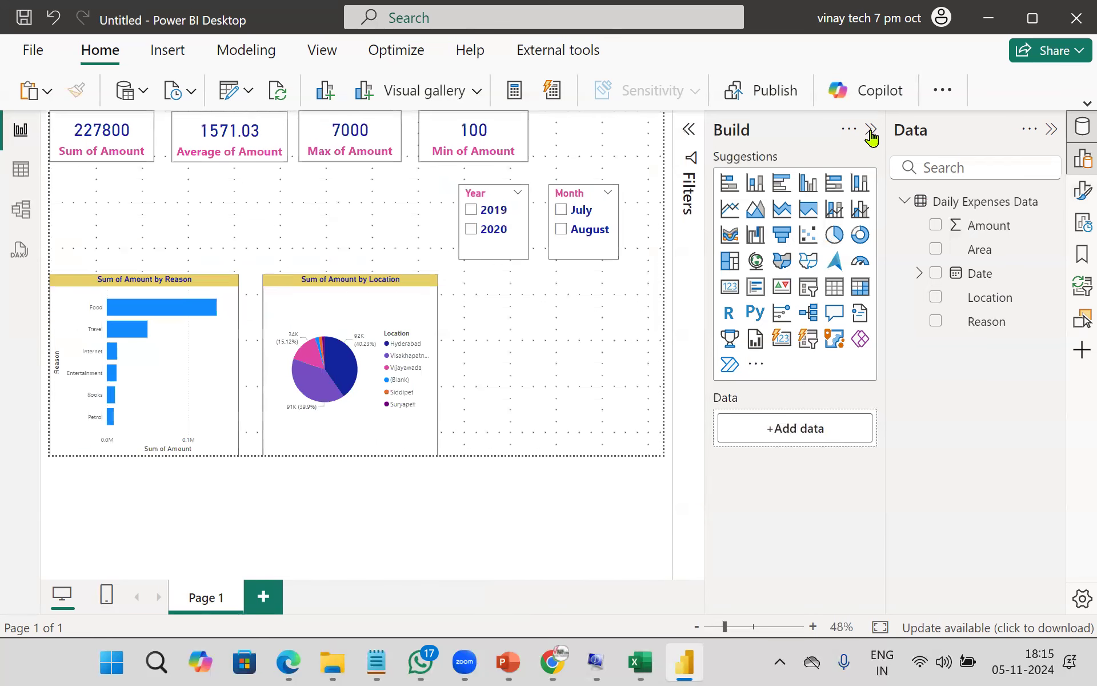
pyautogui.click(871, 130)
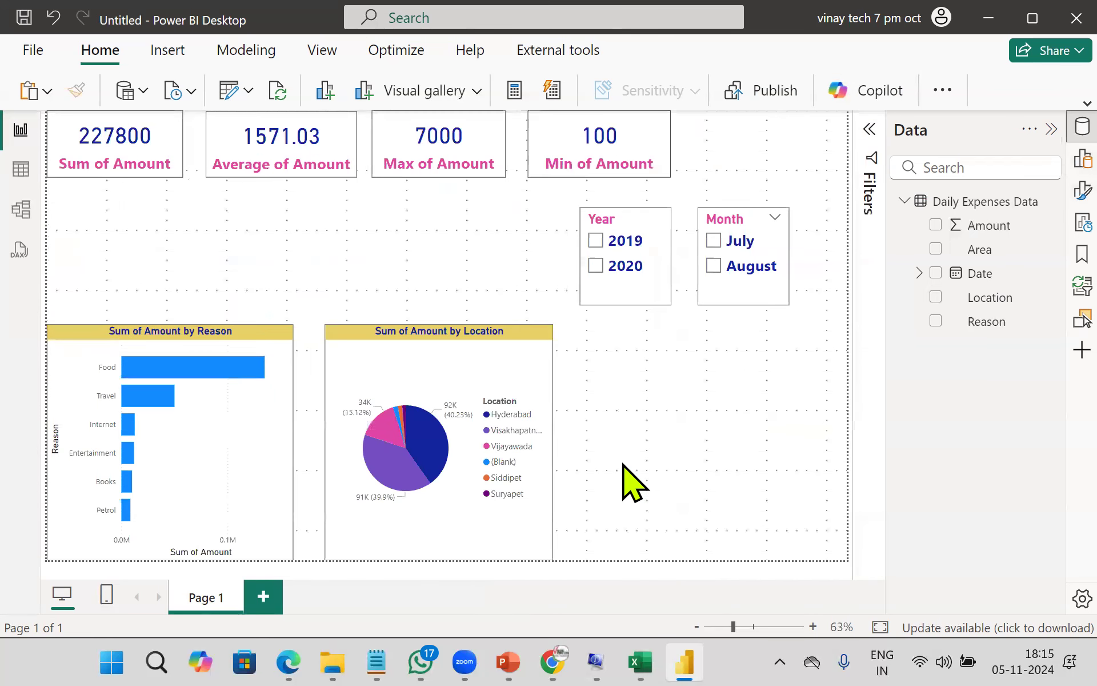
# - Insert a map visual beside the pie chart and widen it to the edge of the report page
pyautogui.click(1082, 158)
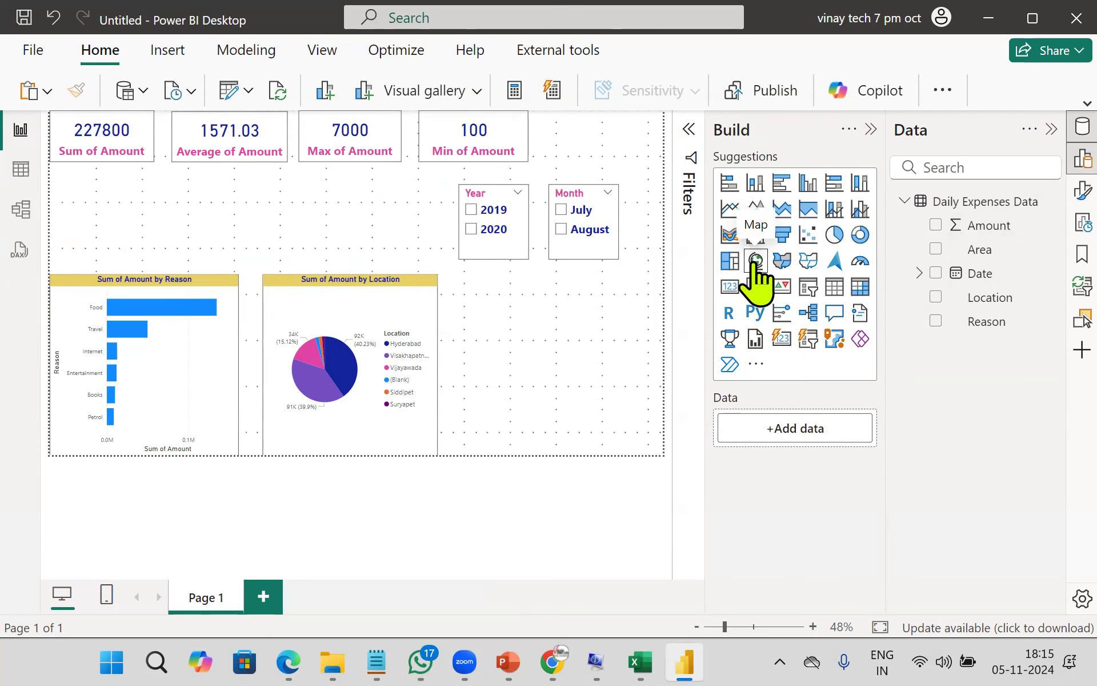
pyautogui.moveTo(636, 278); pyautogui.dragTo(589, 300)
pyautogui.moveTo(530, 362); pyautogui.dragTo(640, 366)
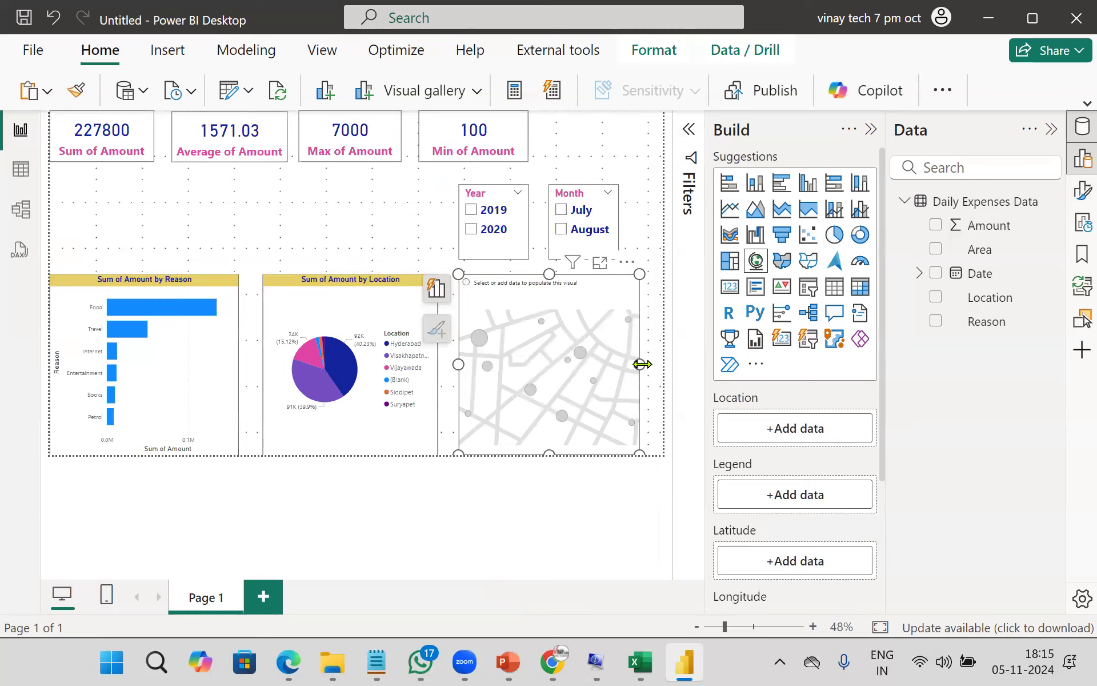
pyautogui.moveTo(641, 364); pyautogui.dragTo(663, 365)
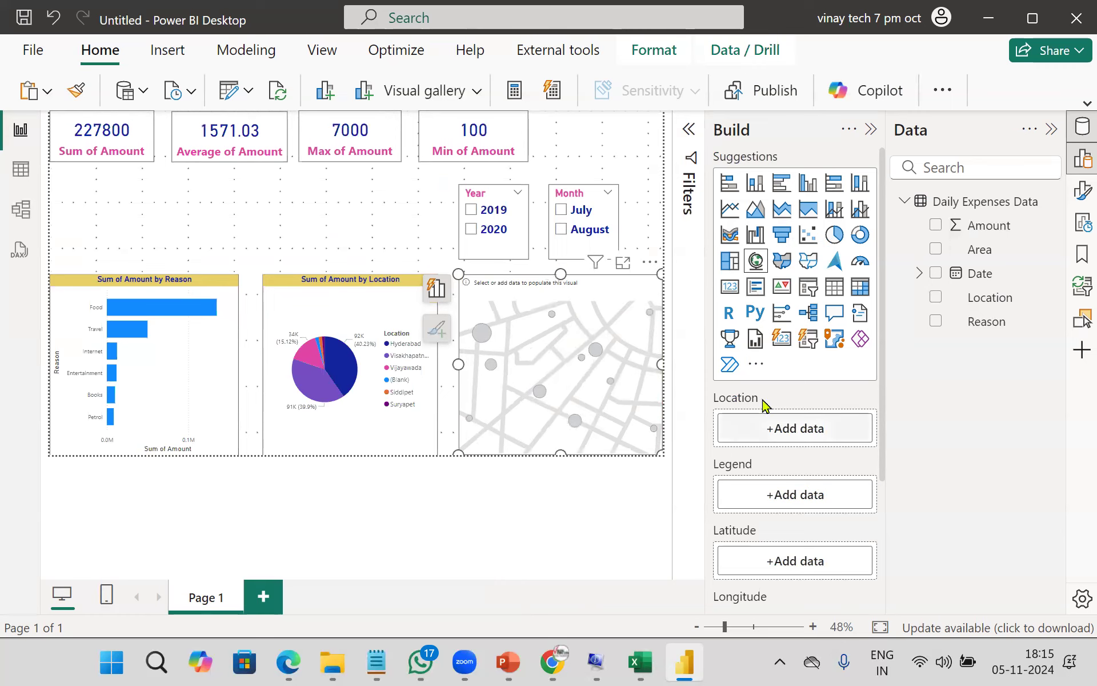
# - Assign the Location field to the map's Location
pyautogui.click(764, 433)
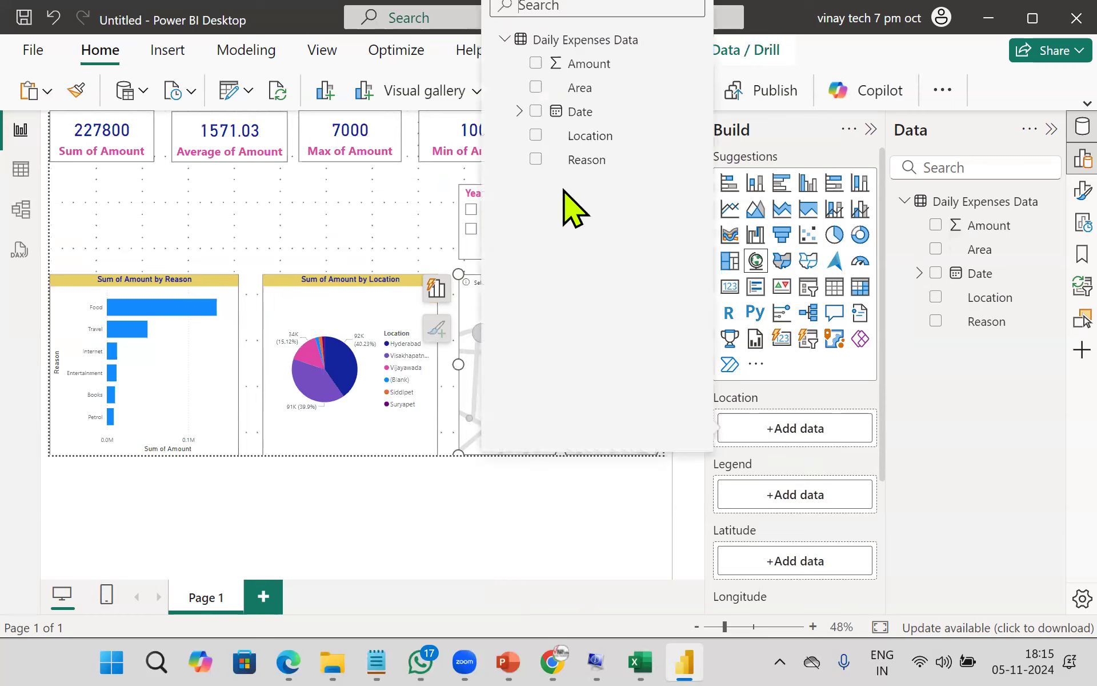
pyautogui.click(536, 135)
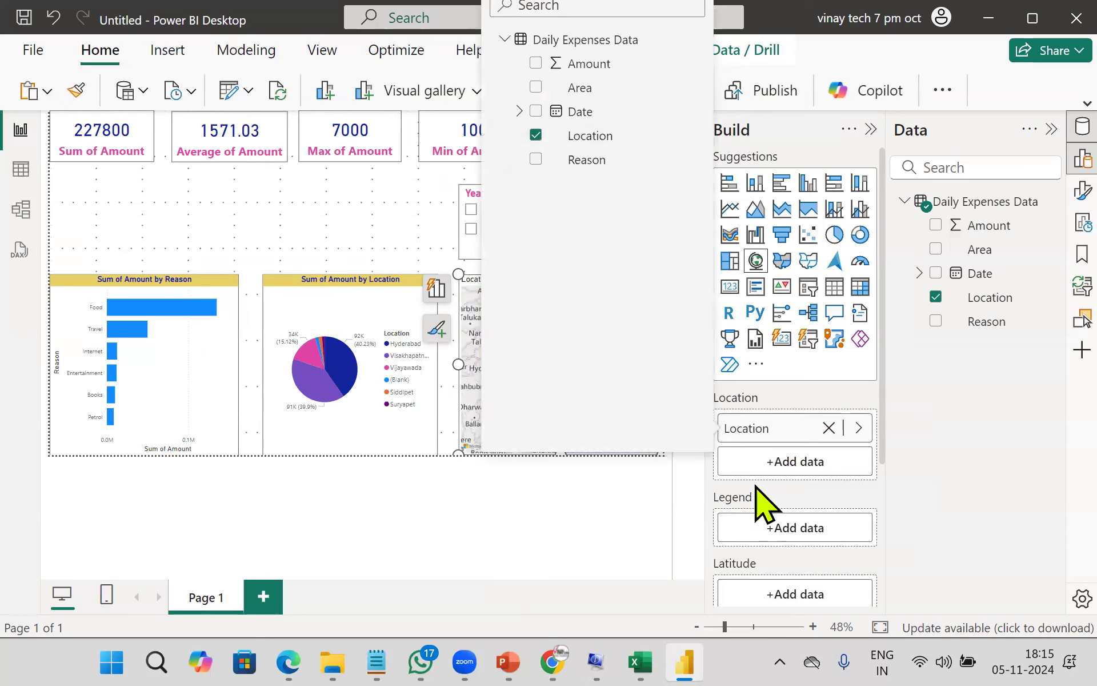
pyautogui.click(628, 497)
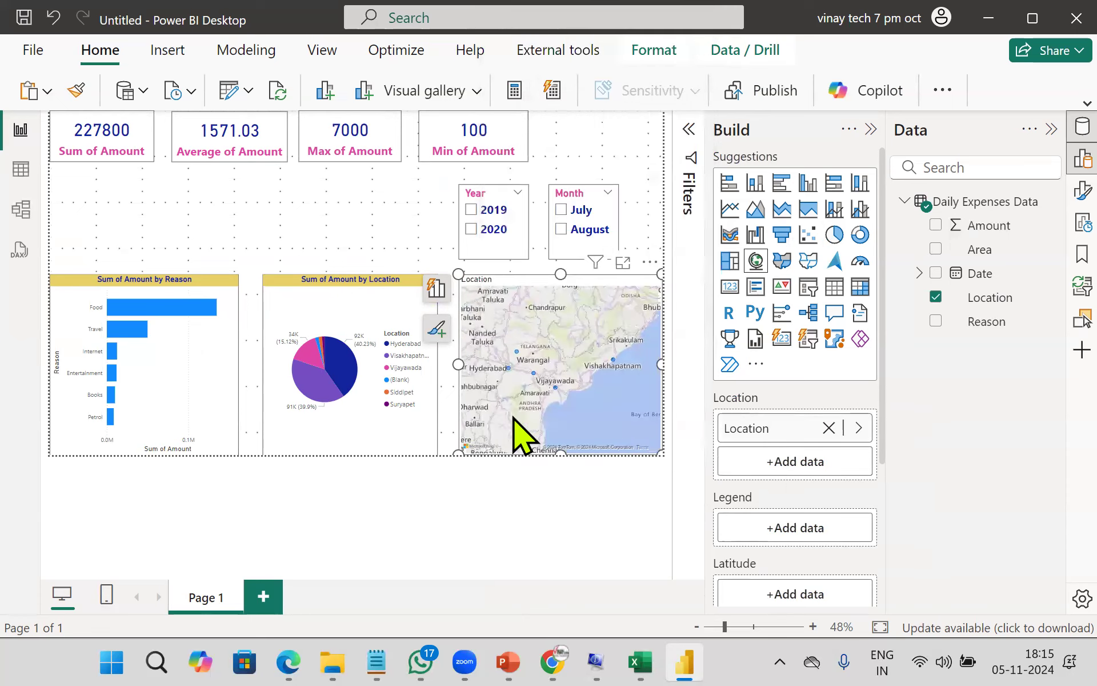
# - Enlarge the map in focus mode, assign Amount to its Bubble size, and return to the report
pyautogui.click(622, 263)
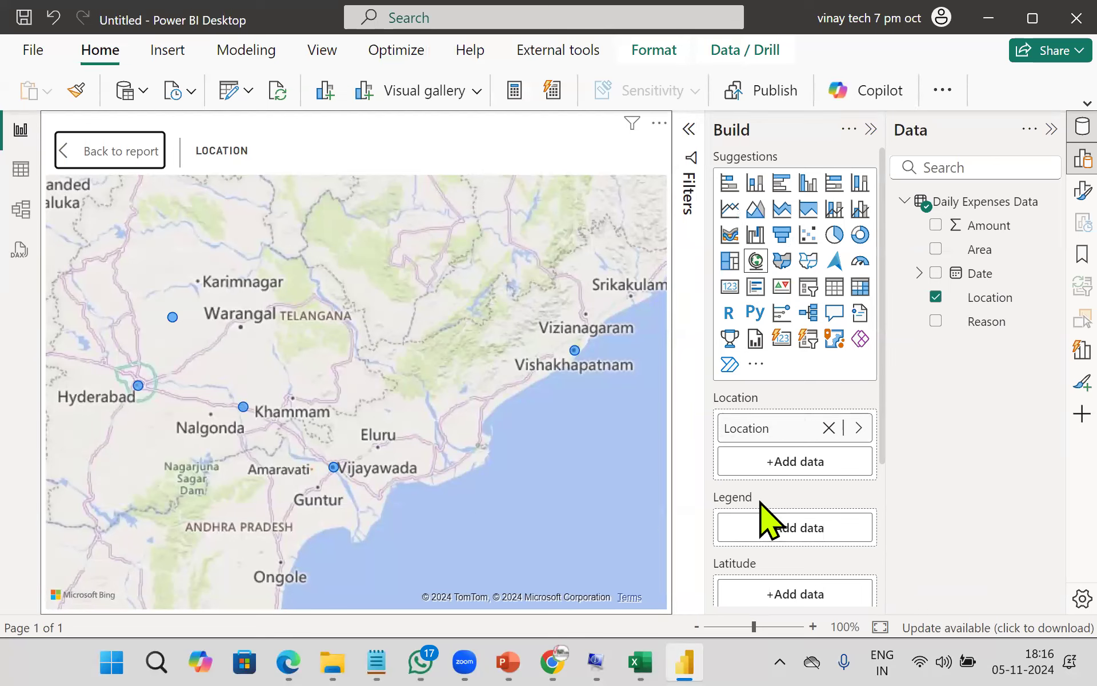
pyautogui.scroll(-3, 823, 502)
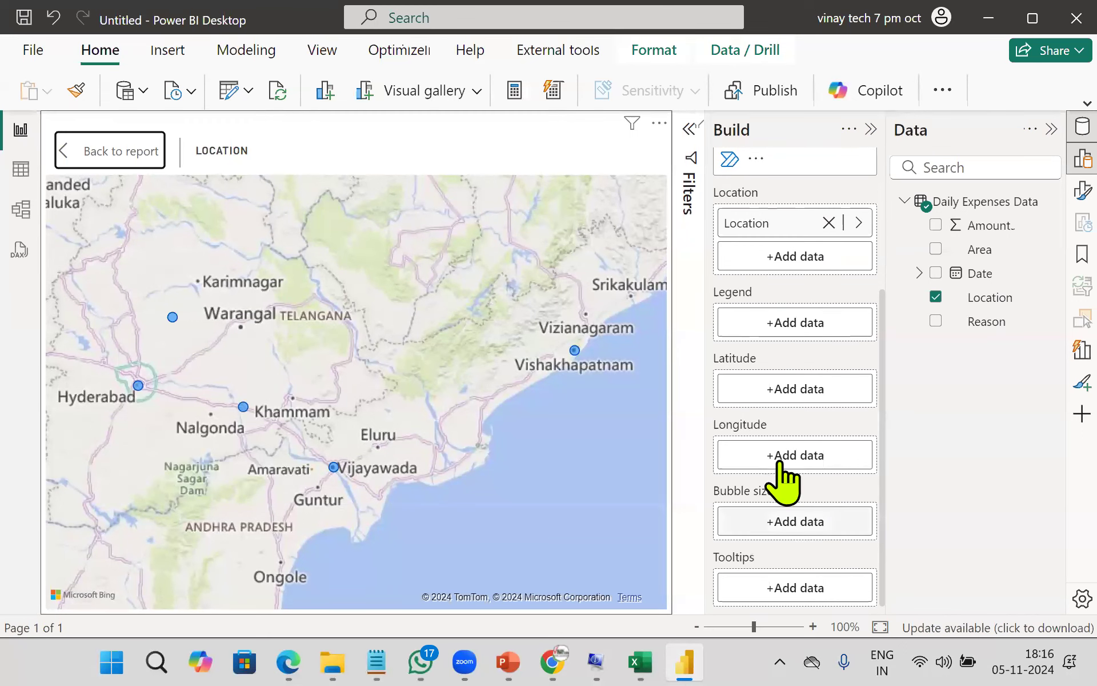
pyautogui.scroll(3, 850, 363)
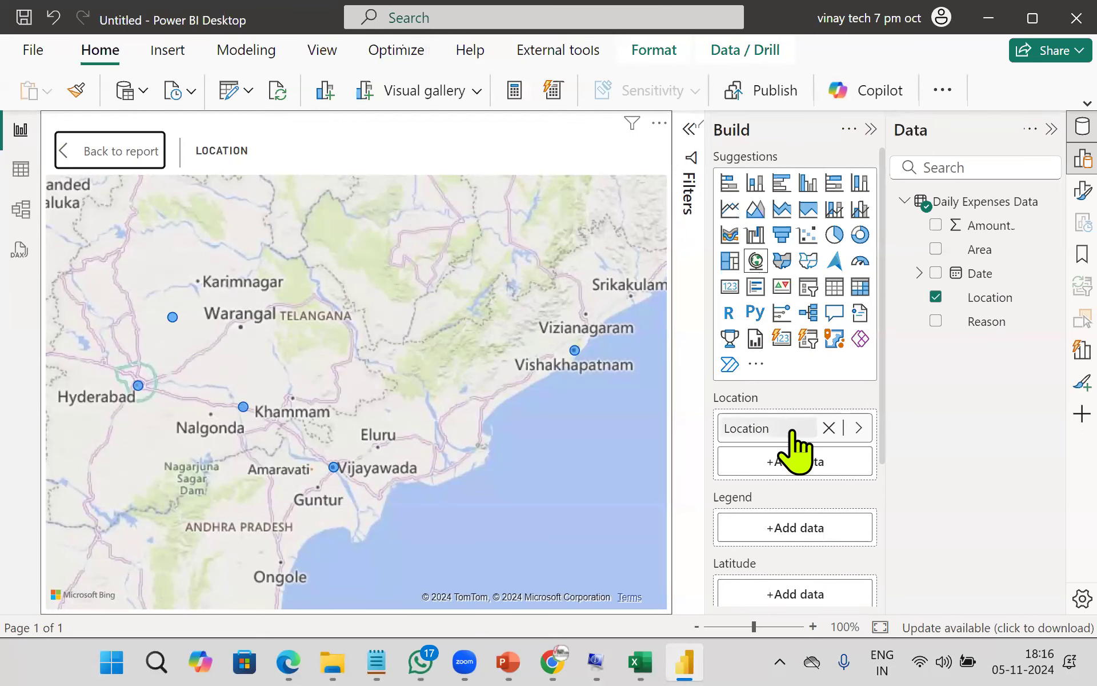
pyautogui.scroll(-3, 786, 457)
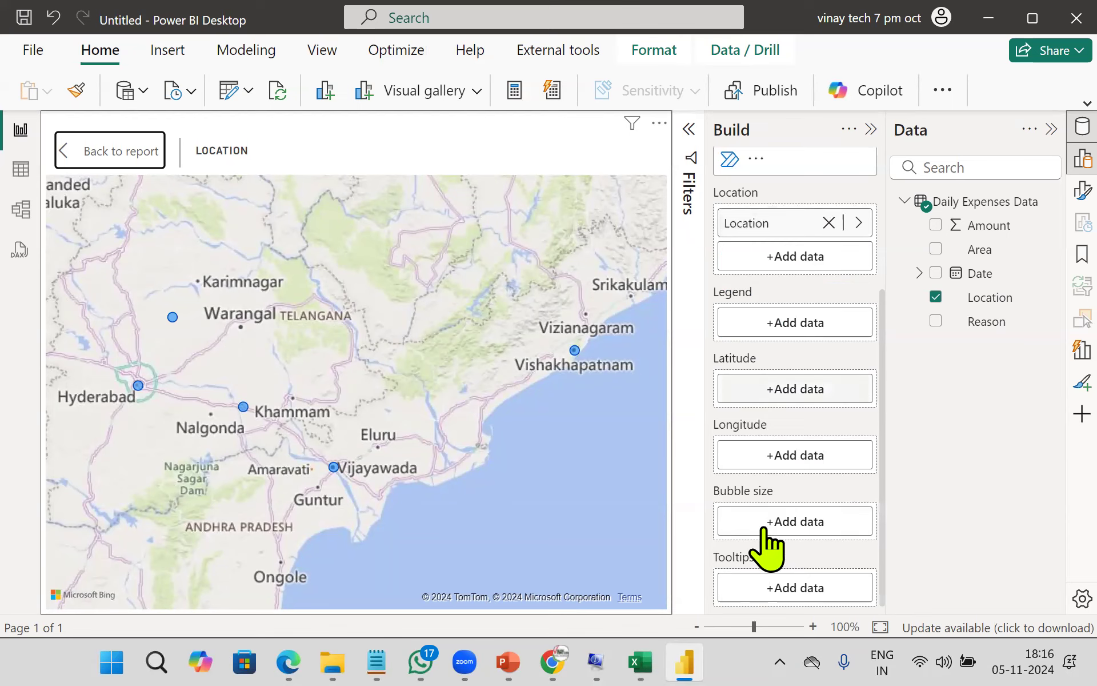
pyautogui.click(812, 530)
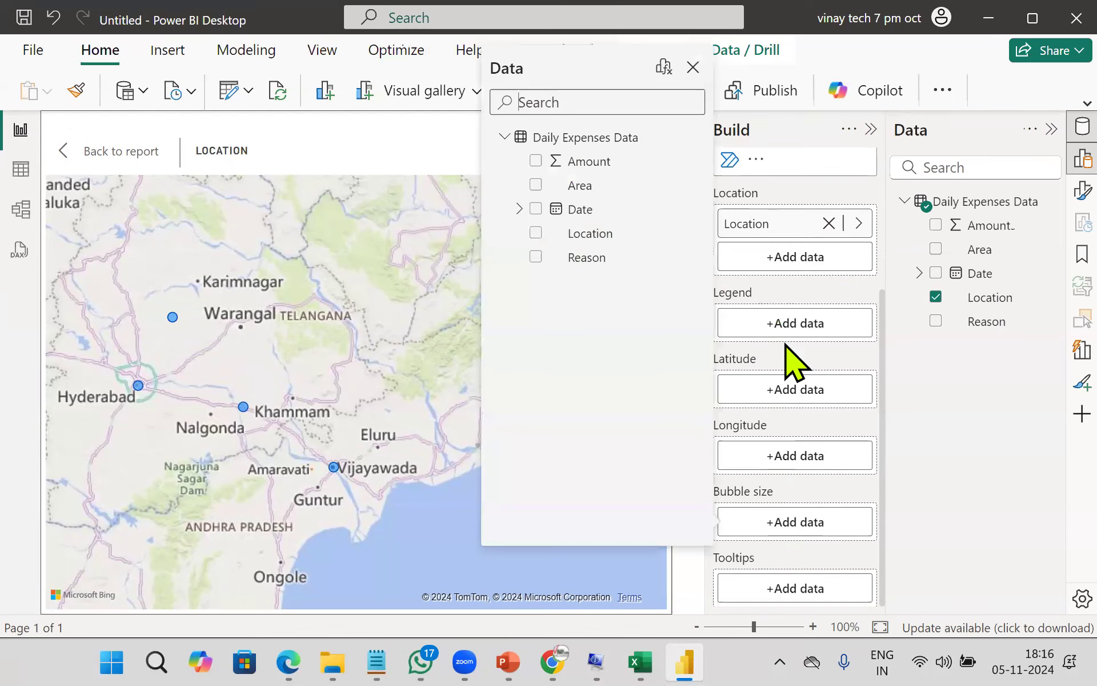
pyautogui.click(535, 162)
pyautogui.click(217, 462)
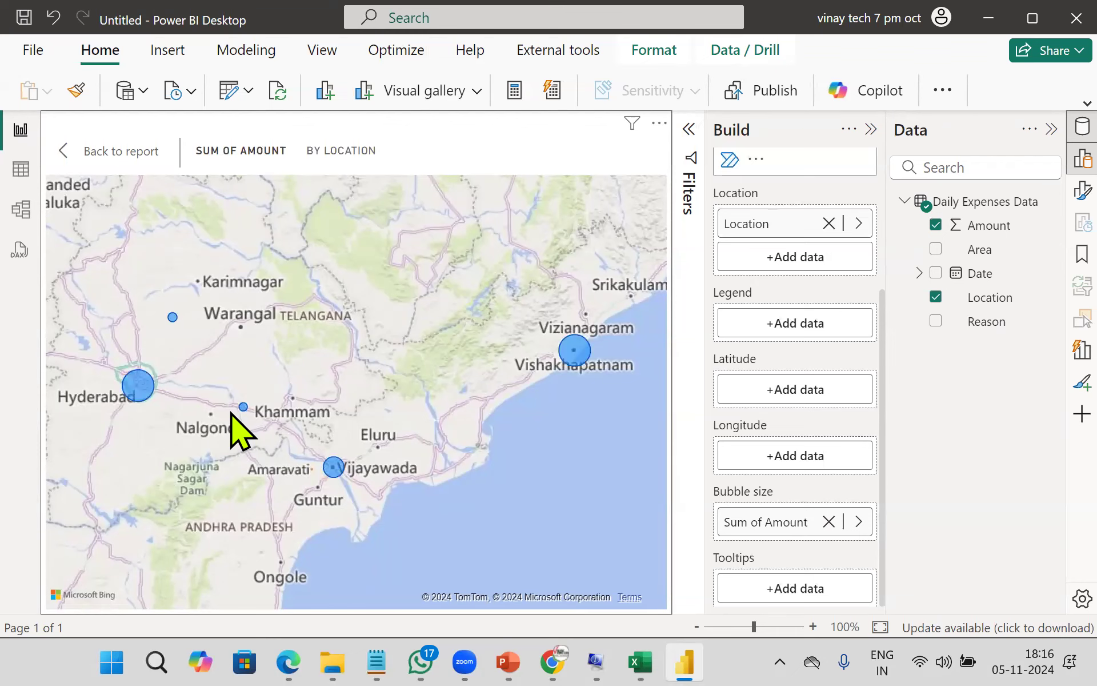
pyautogui.click(144, 166)
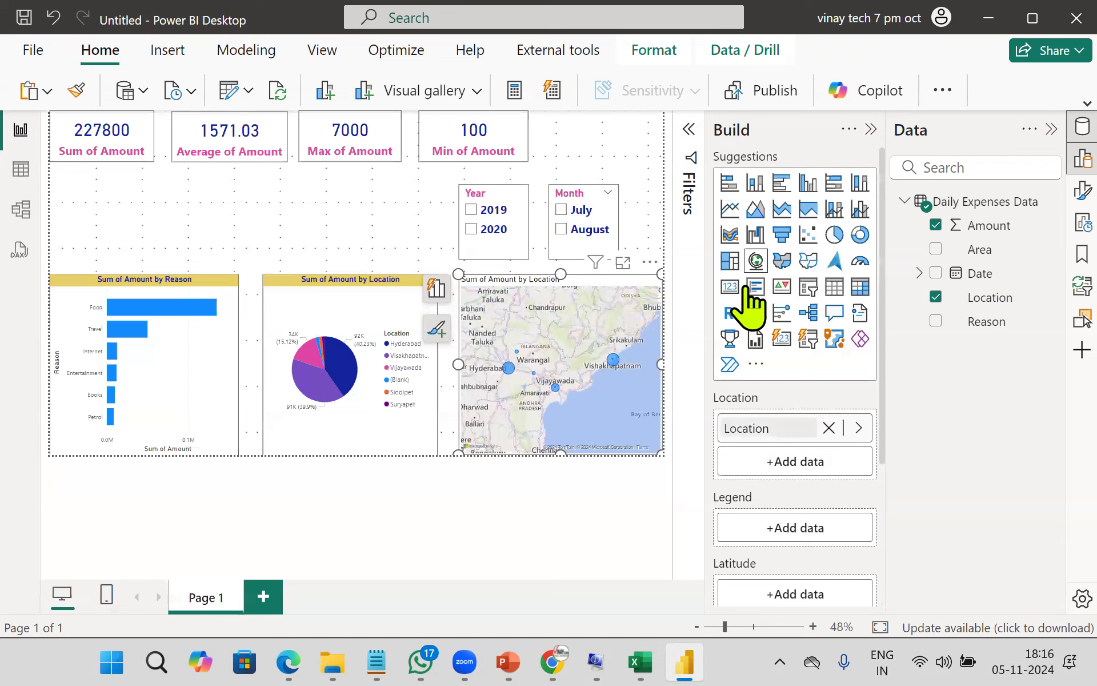
# - Turn on the visual border around the map and collapse the side panes to view the whole page
pyautogui.click(1082, 190)
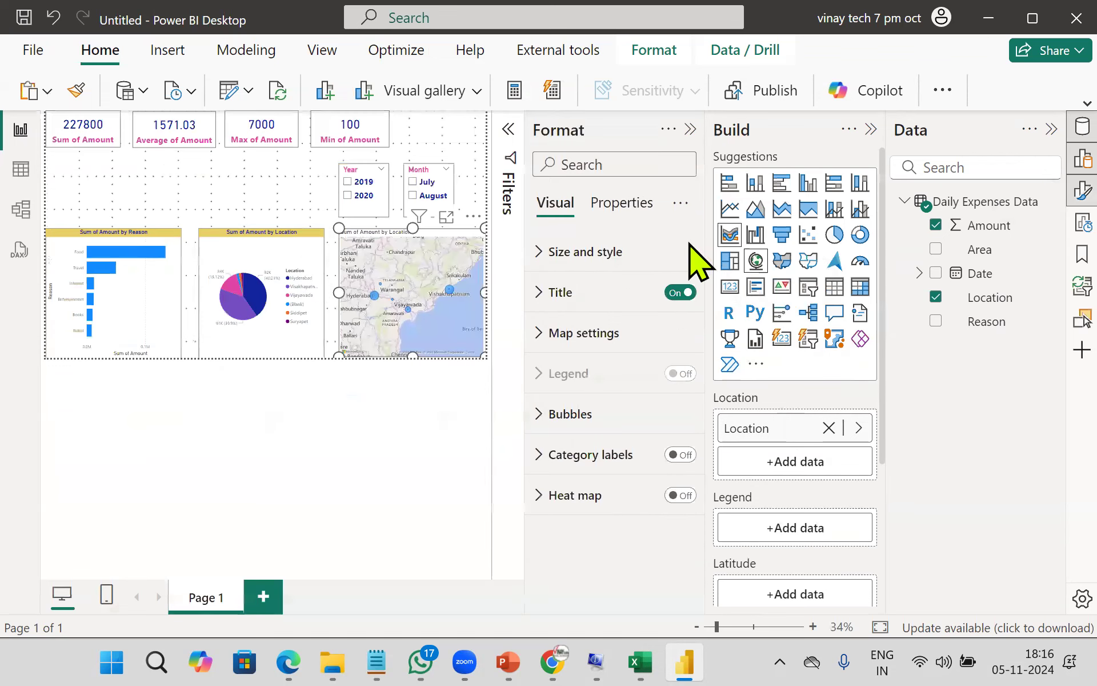
pyautogui.click(557, 251)
pyautogui.scroll(-2, 684, 434)
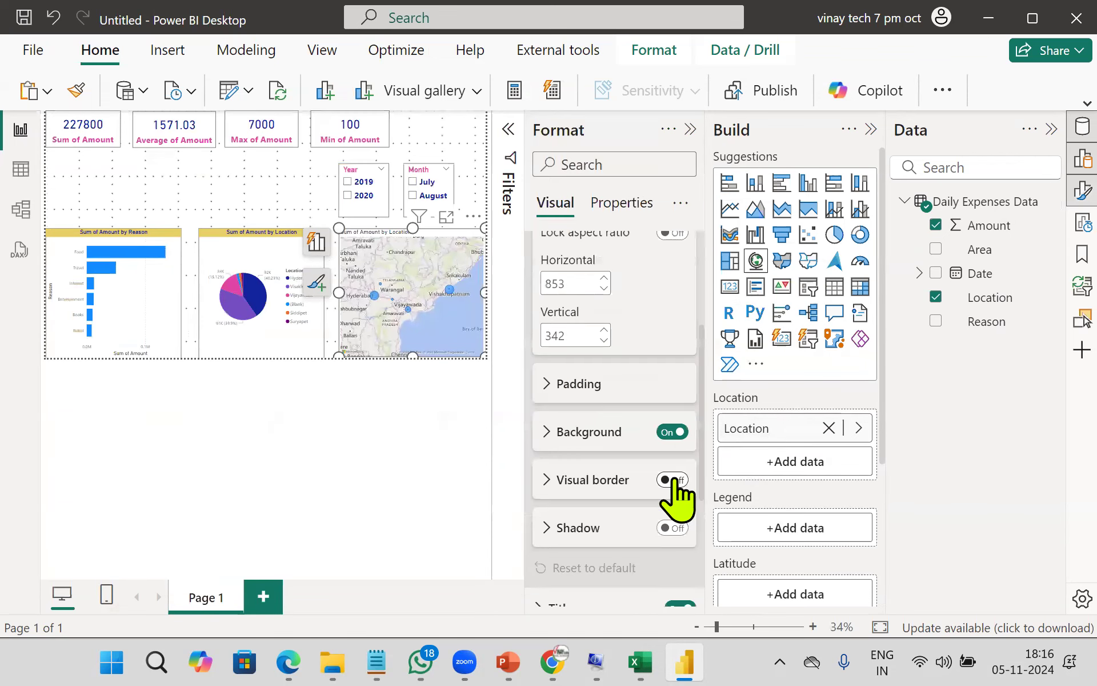
pyautogui.click(672, 480)
pyautogui.click(690, 130)
pyautogui.click(871, 129)
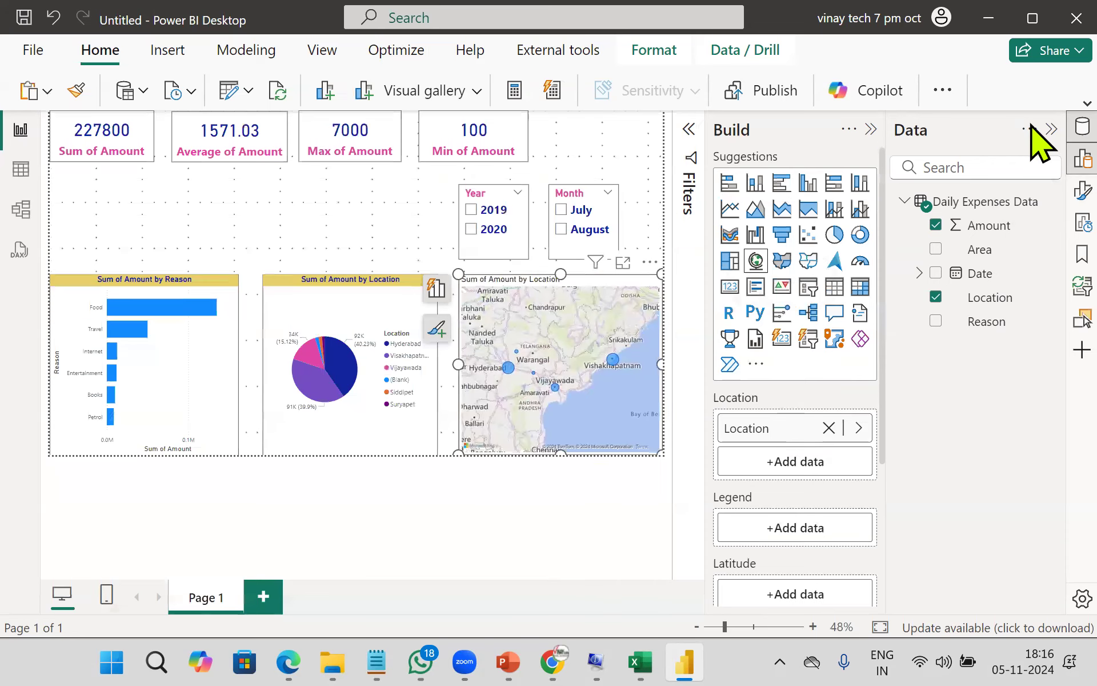
pyautogui.click(1051, 129)
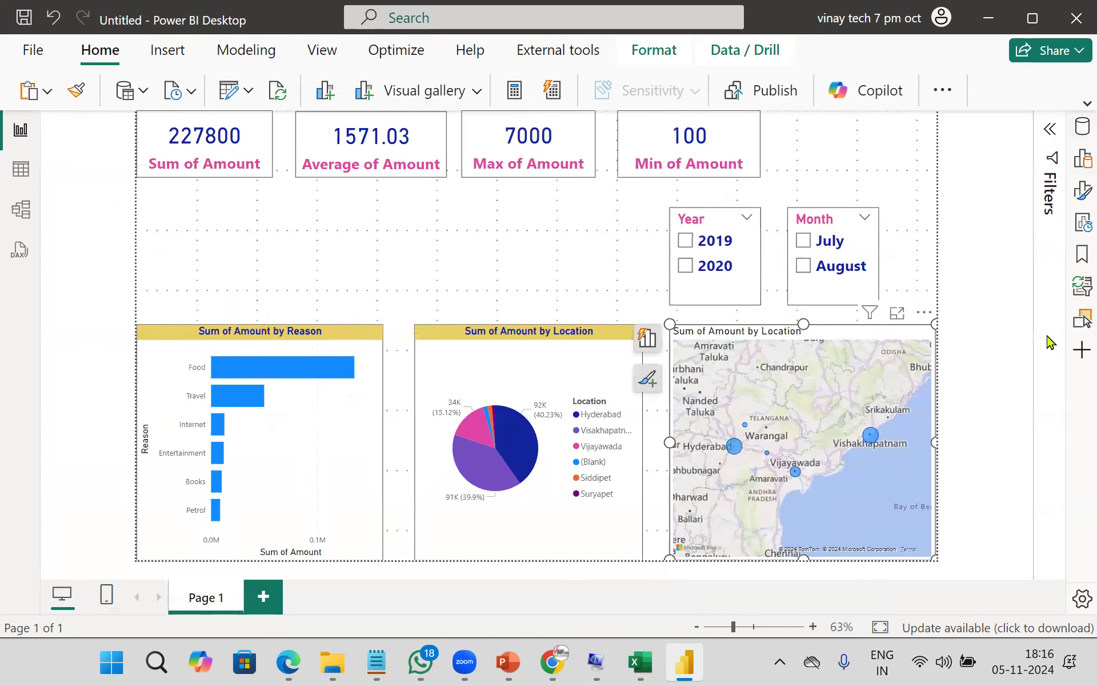
# - Check the visuals with the slicers set to 2020 August, 2020 July and 2019 July, and clear both slicers
pyautogui.click(699, 266)
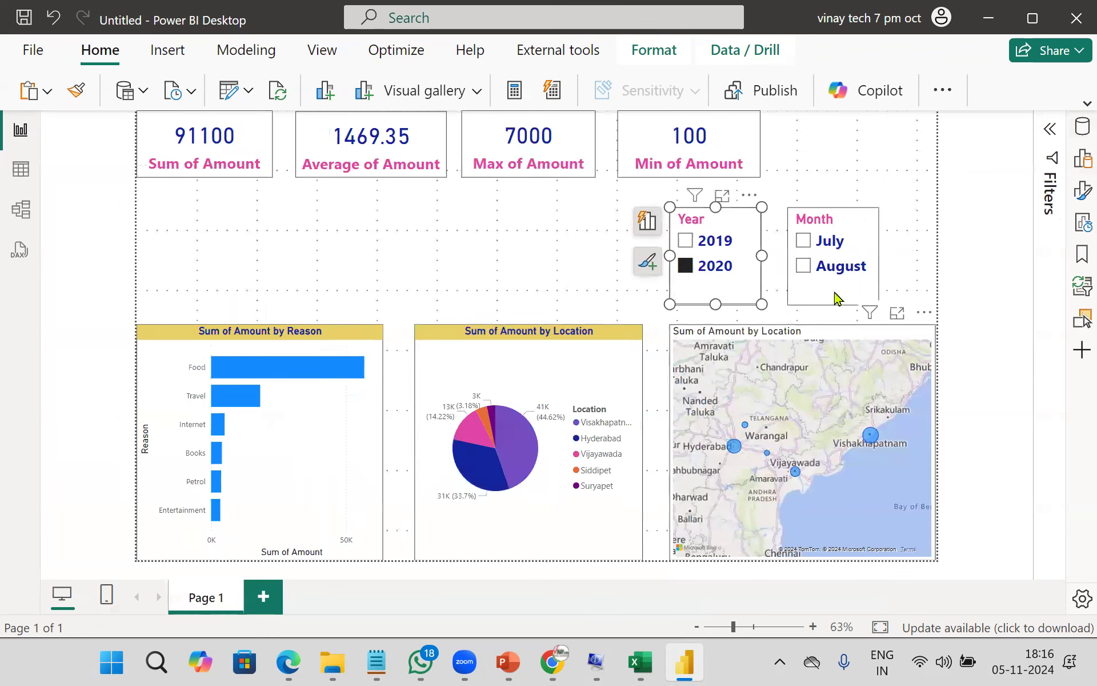
pyautogui.click(818, 273)
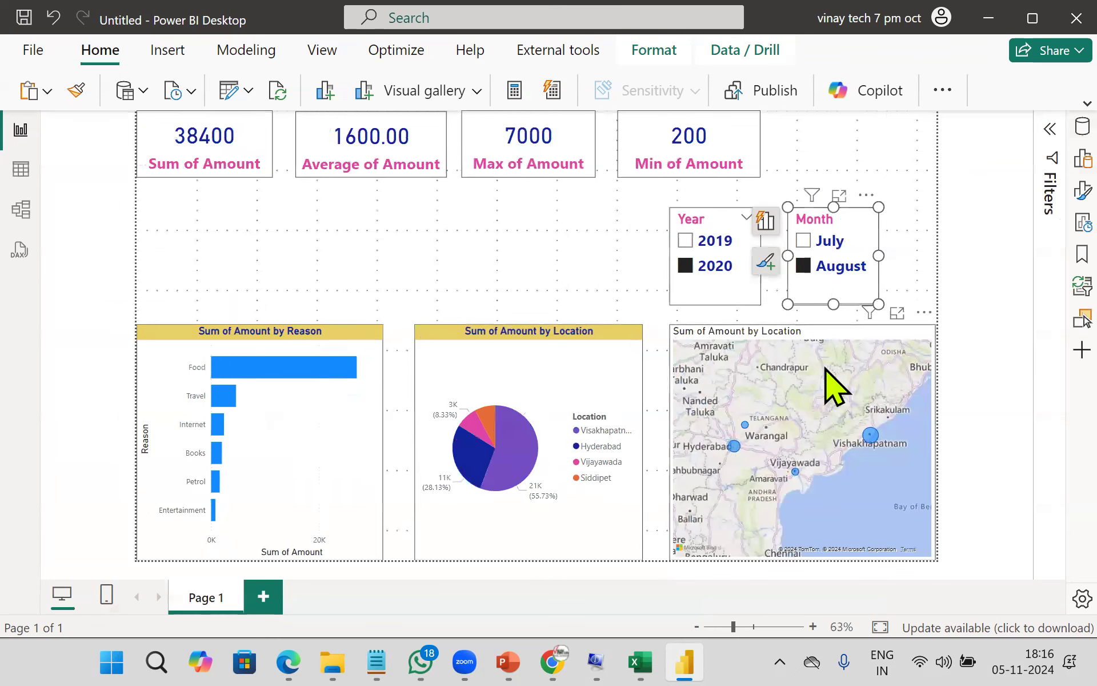
pyautogui.click(824, 243)
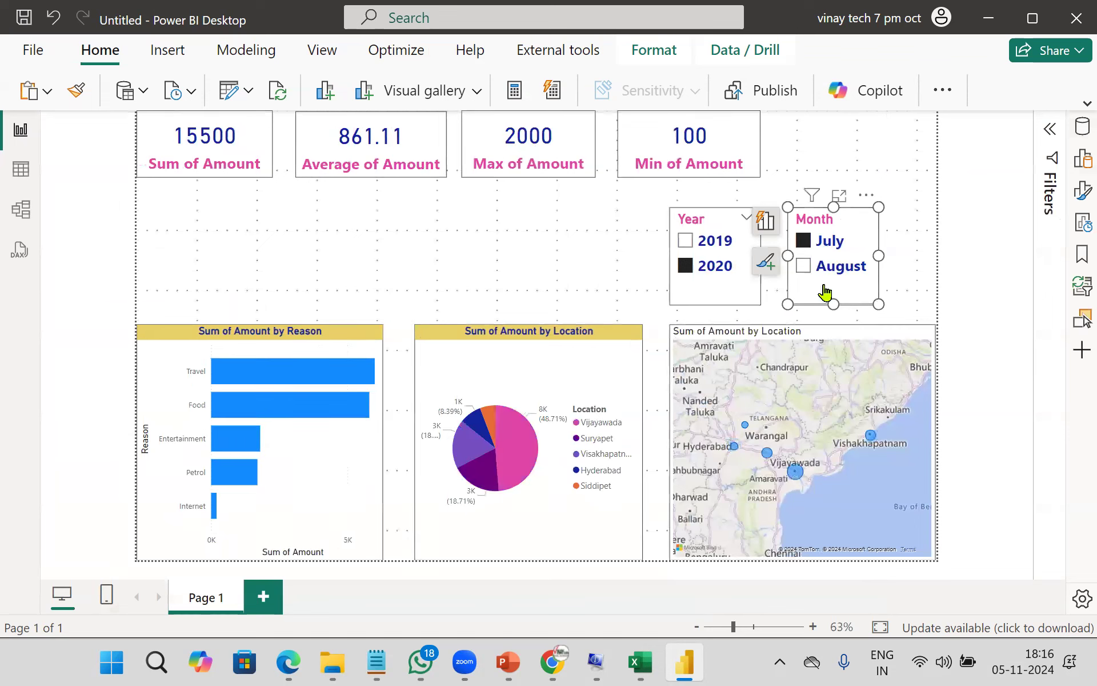
pyautogui.click(707, 240)
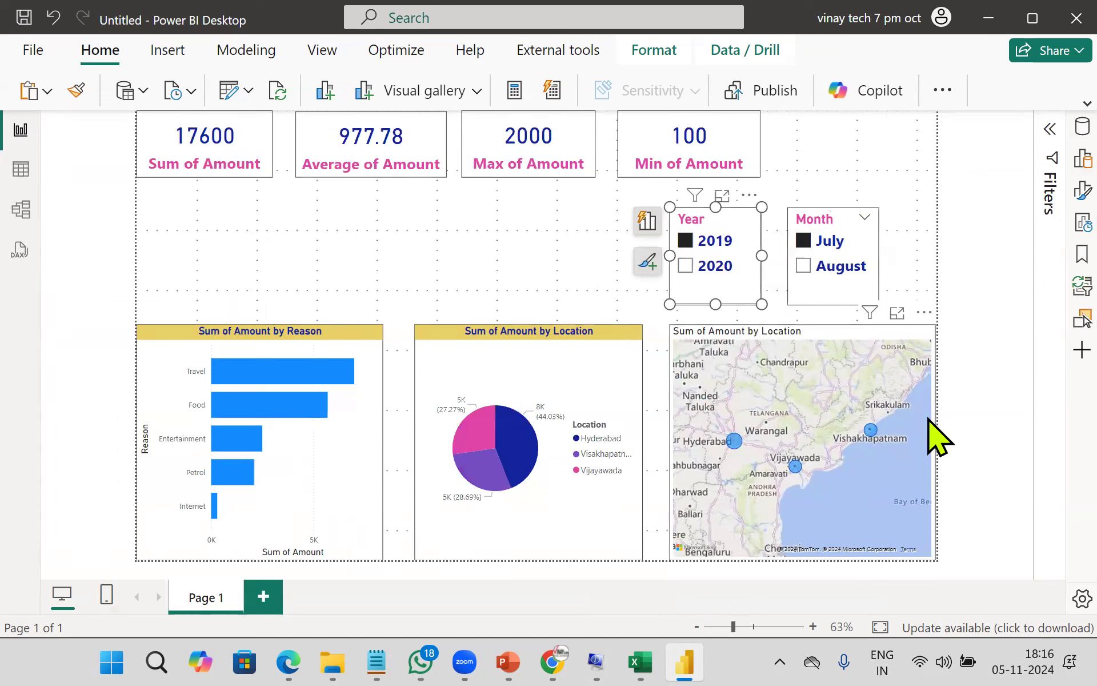
pyautogui.click(685, 243)
pyautogui.click(816, 243)
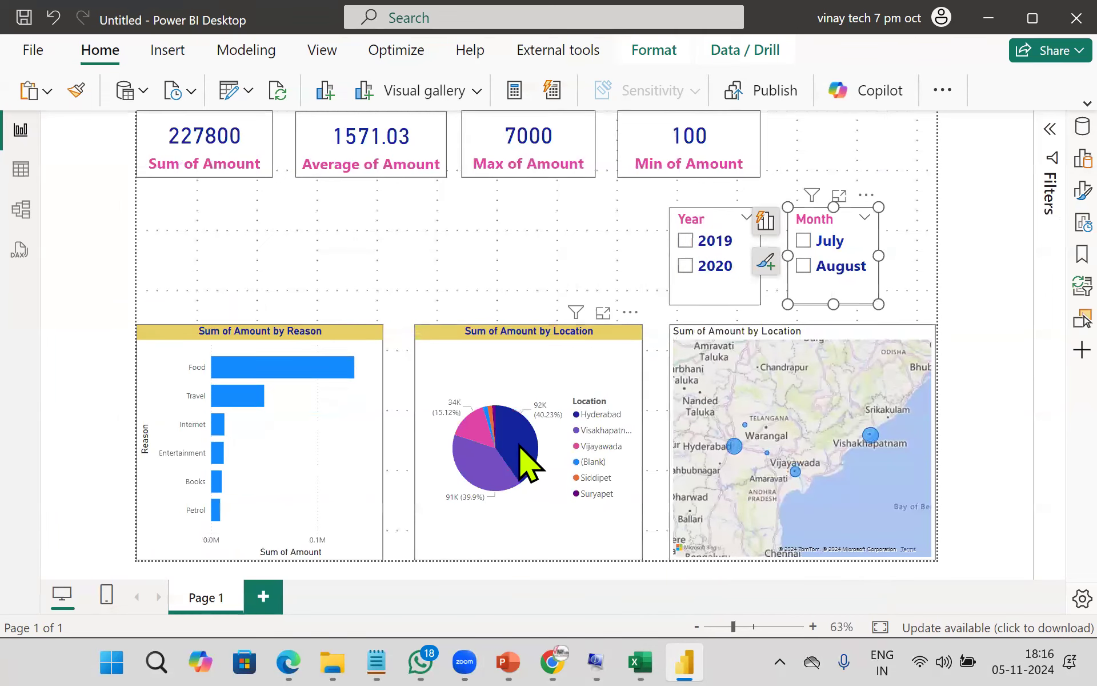
# - Cross-filter the page by the pie chart's Hyderabad slice, and by the Travel bar in the Reason chart
pyautogui.click(524, 460)
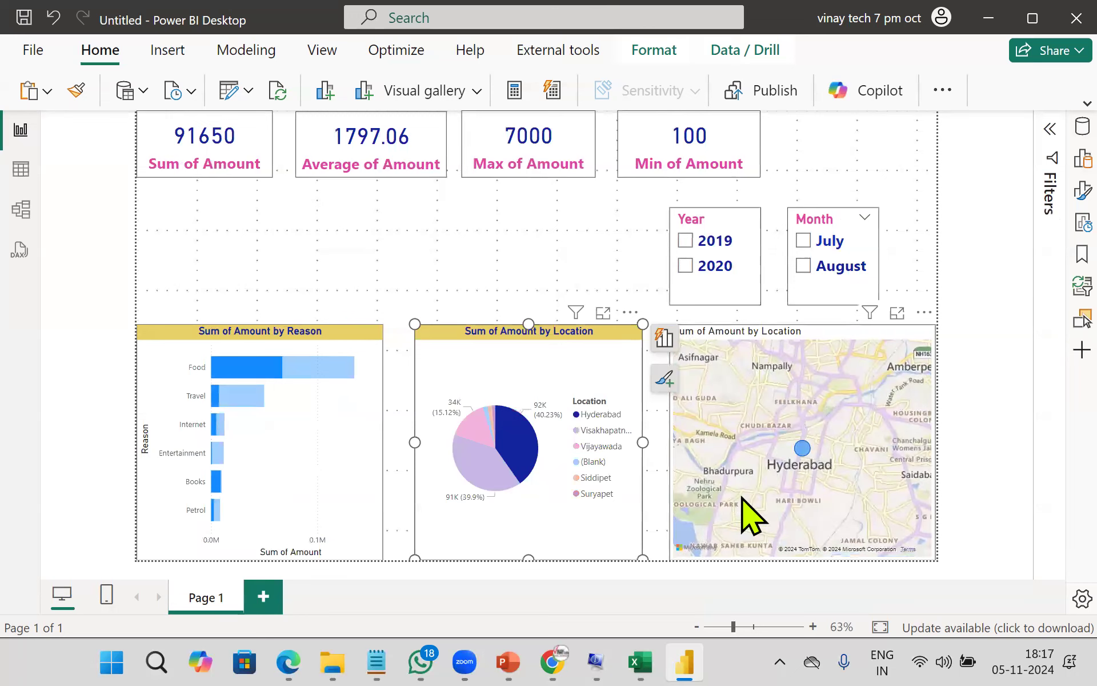
pyautogui.click(240, 395)
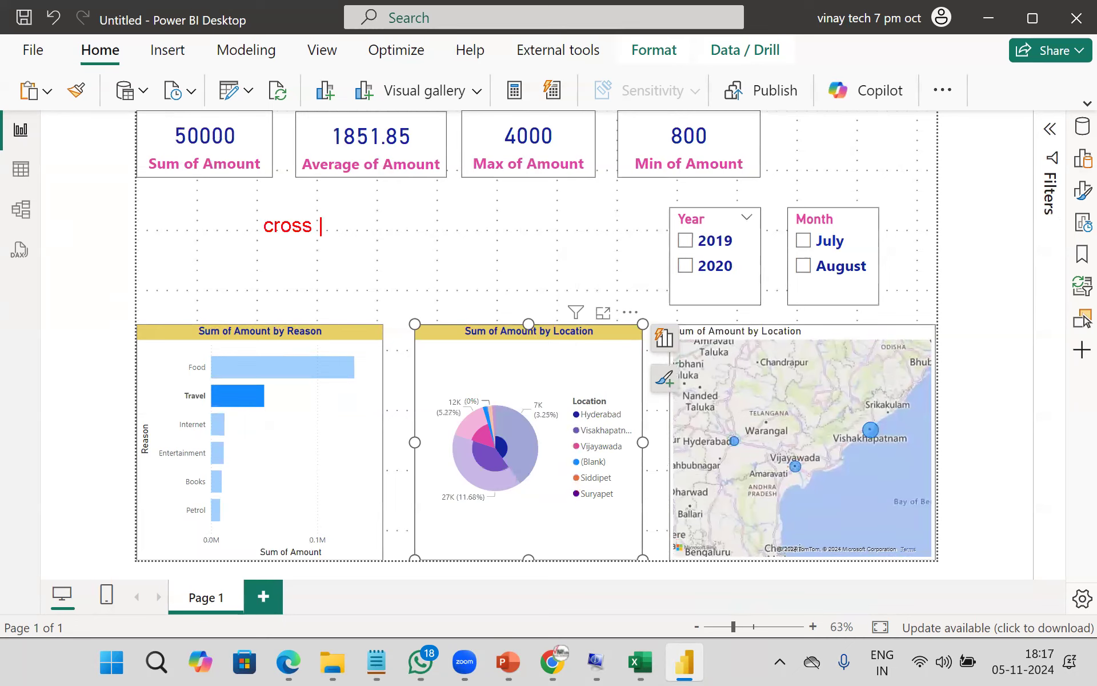
pyautogui.write('ghlighting or cross')
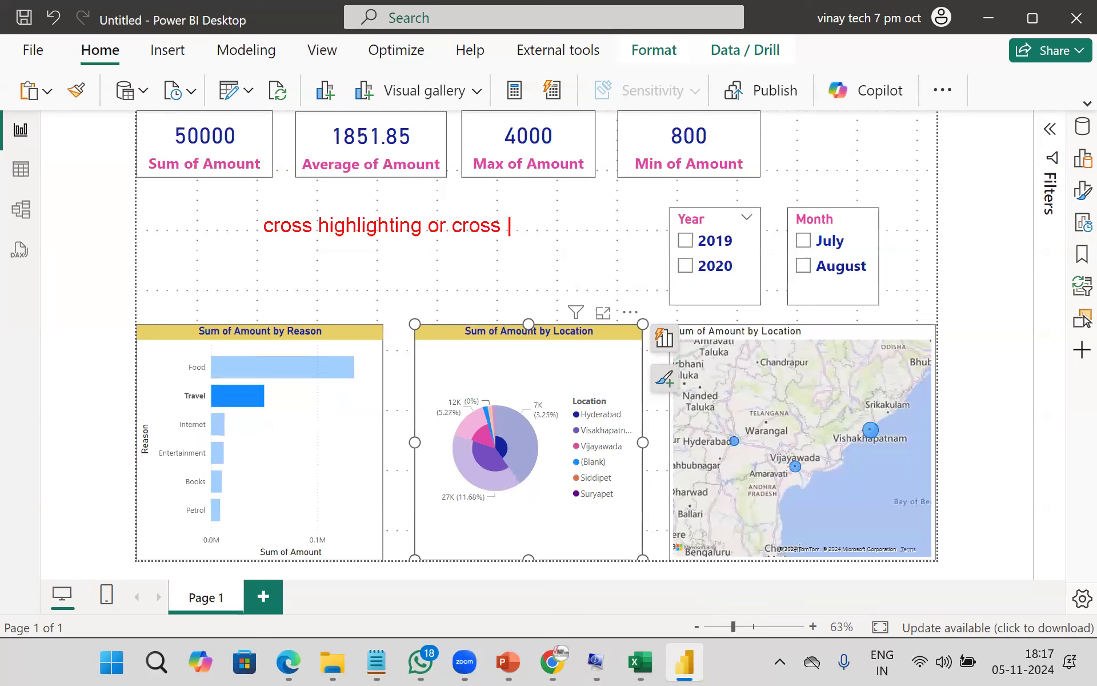
pyautogui.write('concept')
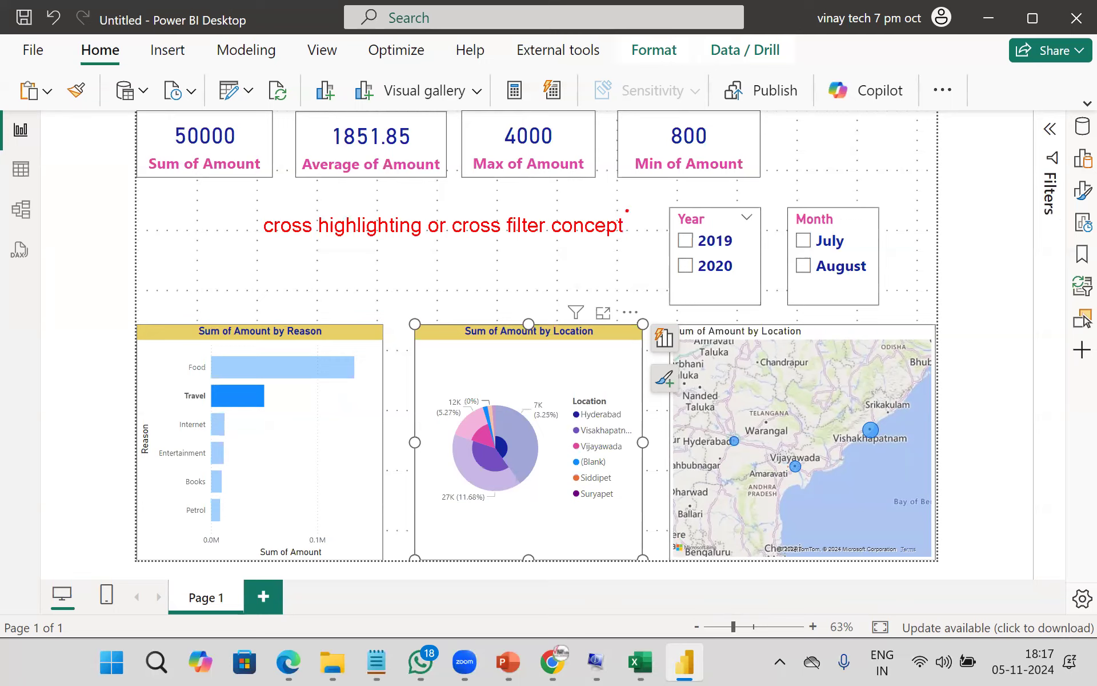
pyautogui.moveTo(286, 417); pyautogui.dragTo(382, 377)
pyautogui.moveTo(747, 205)
pyautogui.mouseDown()
pyautogui.moveTo(740, 323)
pyautogui.moveTo(758, 205)
pyautogui.mouseUp()
pyautogui.moveTo(803, 198)
pyautogui.mouseDown()
pyautogui.moveTo(742, 257)
pyautogui.moveTo(869, 177)
pyautogui.moveTo(765, 189)
pyautogui.mouseUp()
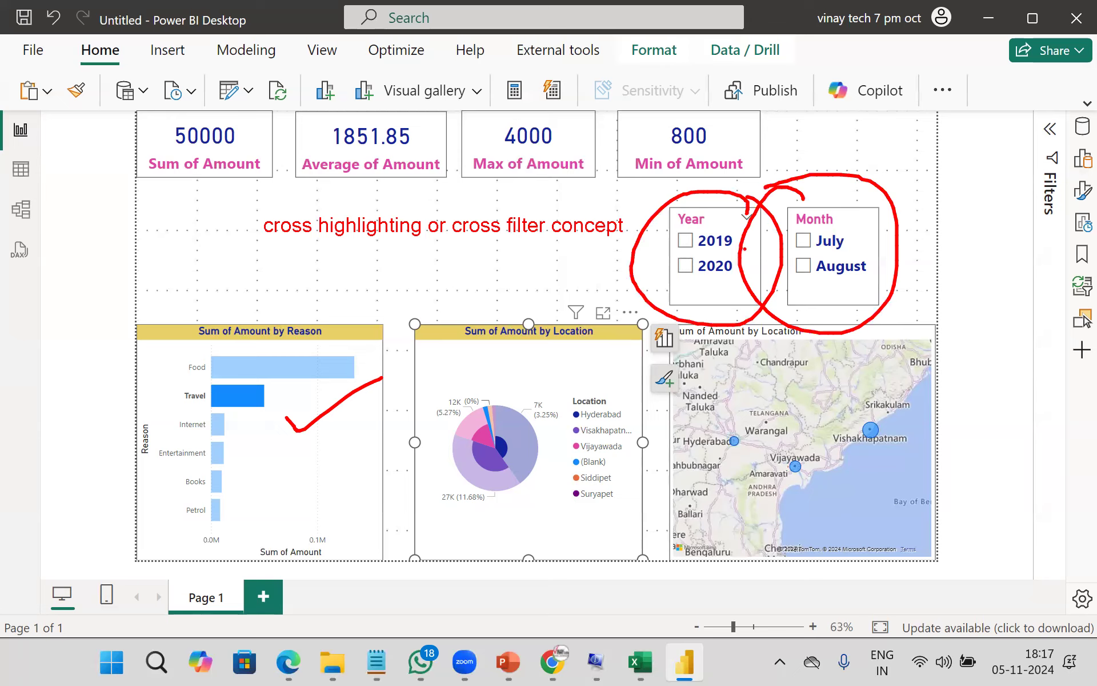
pyautogui.press('Escape')
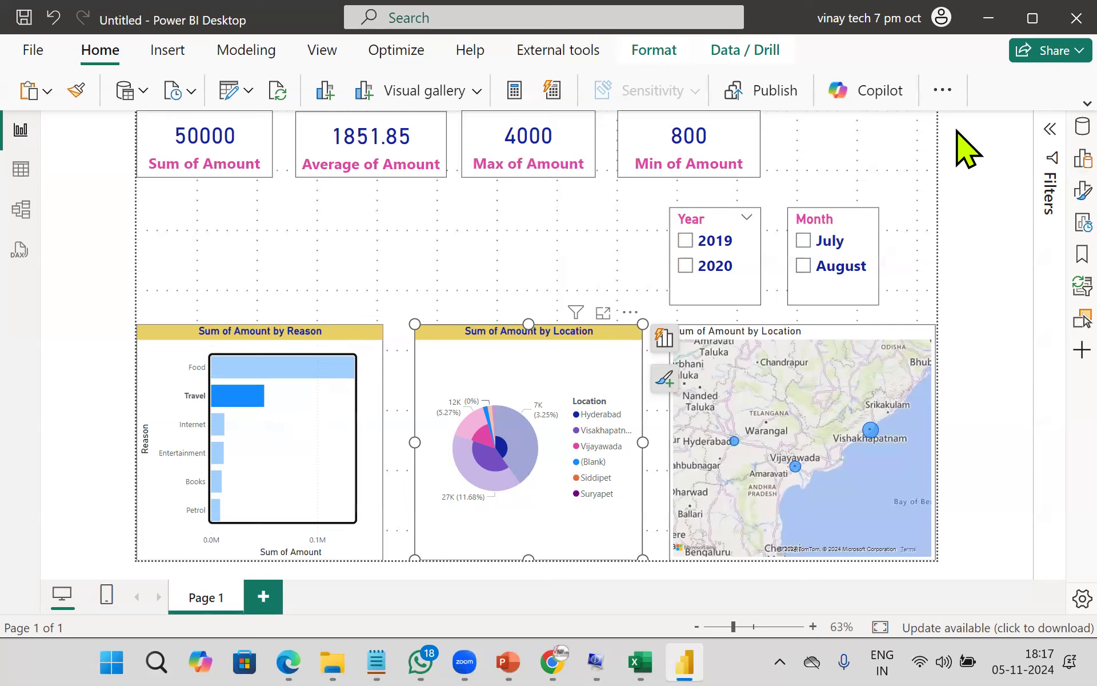
pyautogui.click(33, 52)
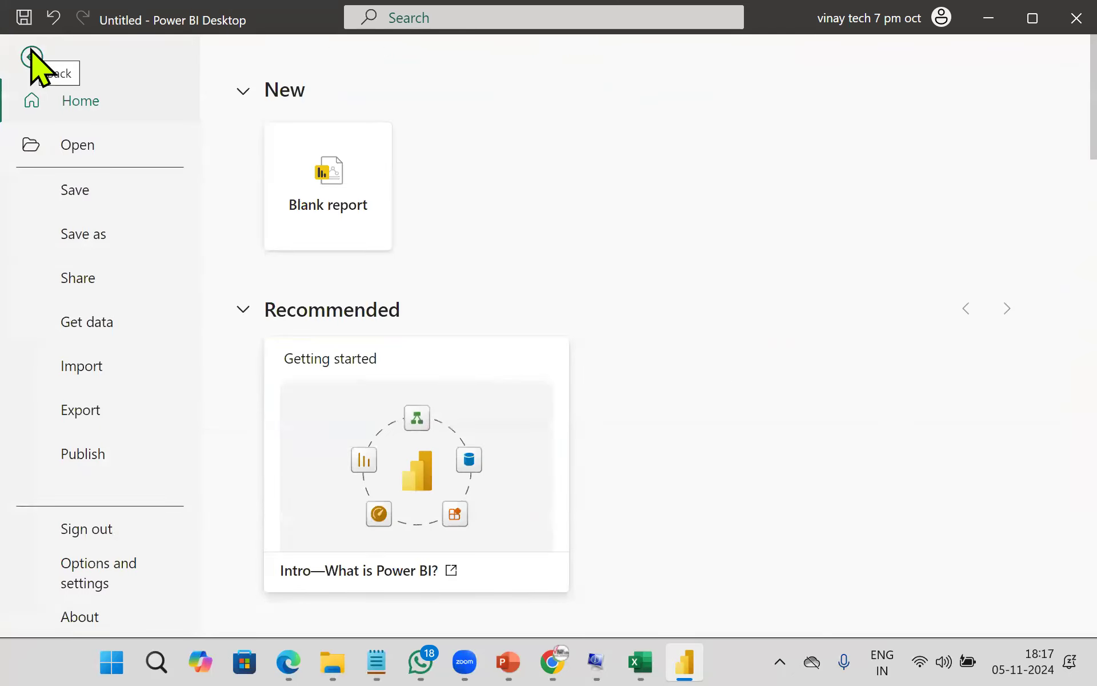
pyautogui.click(32, 57)
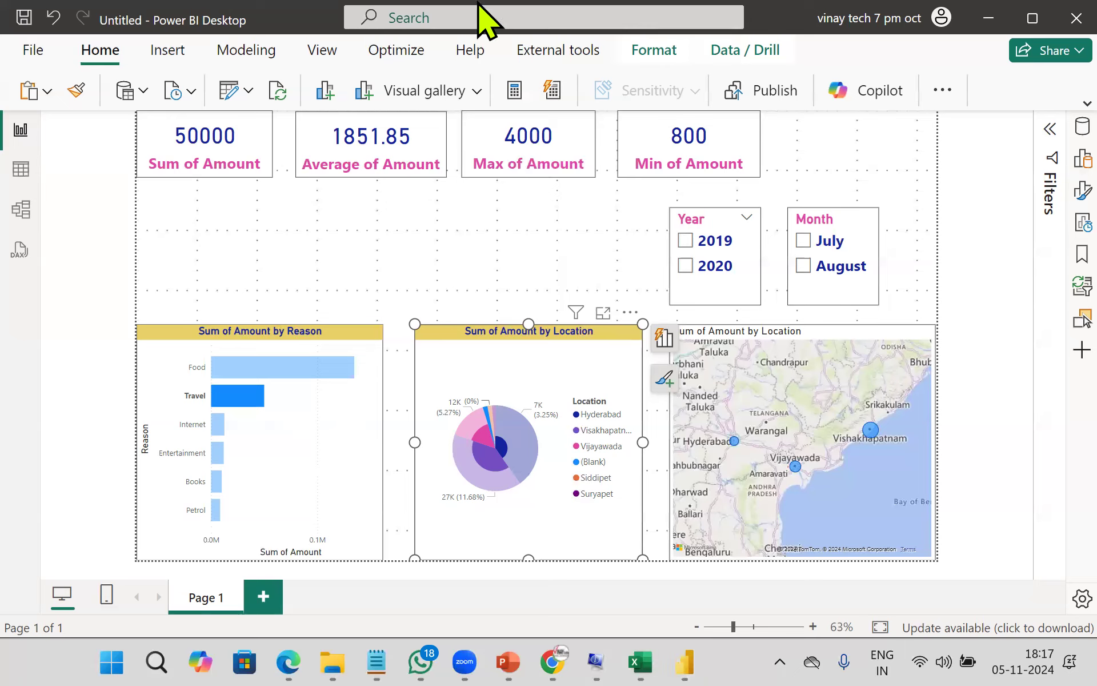
# - Switch to Notepad and review the demo session notes requesting contact details and giving the contact timings
pyautogui.click(375, 660)
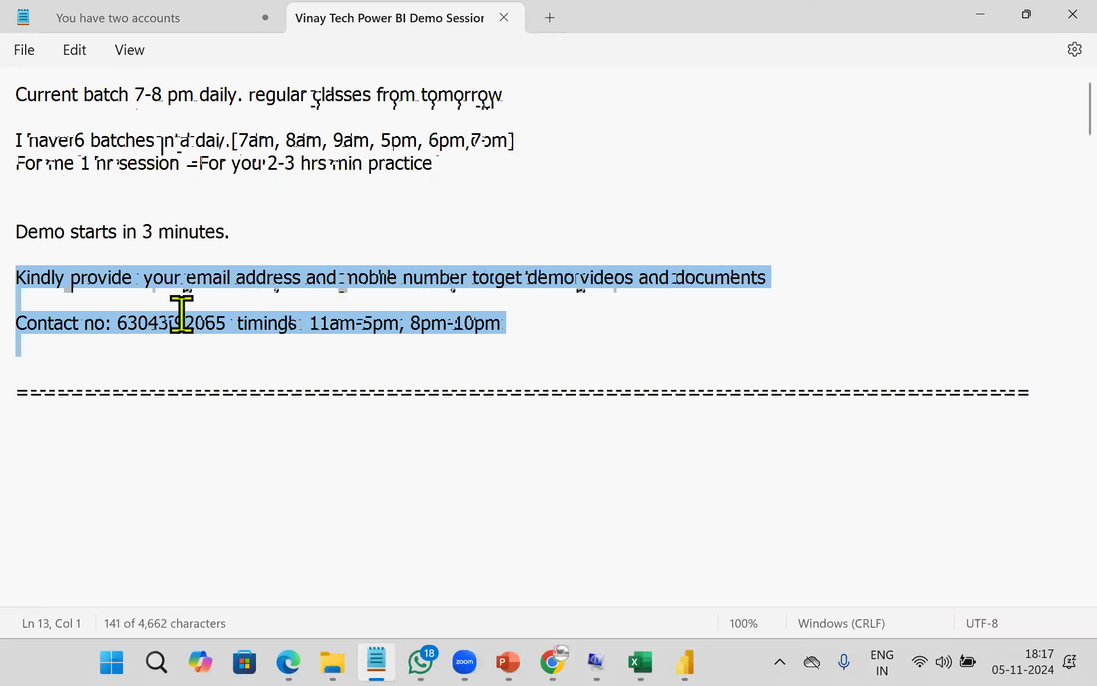
pyautogui.moveTo(17, 278); pyautogui.dragTo(802, 285)
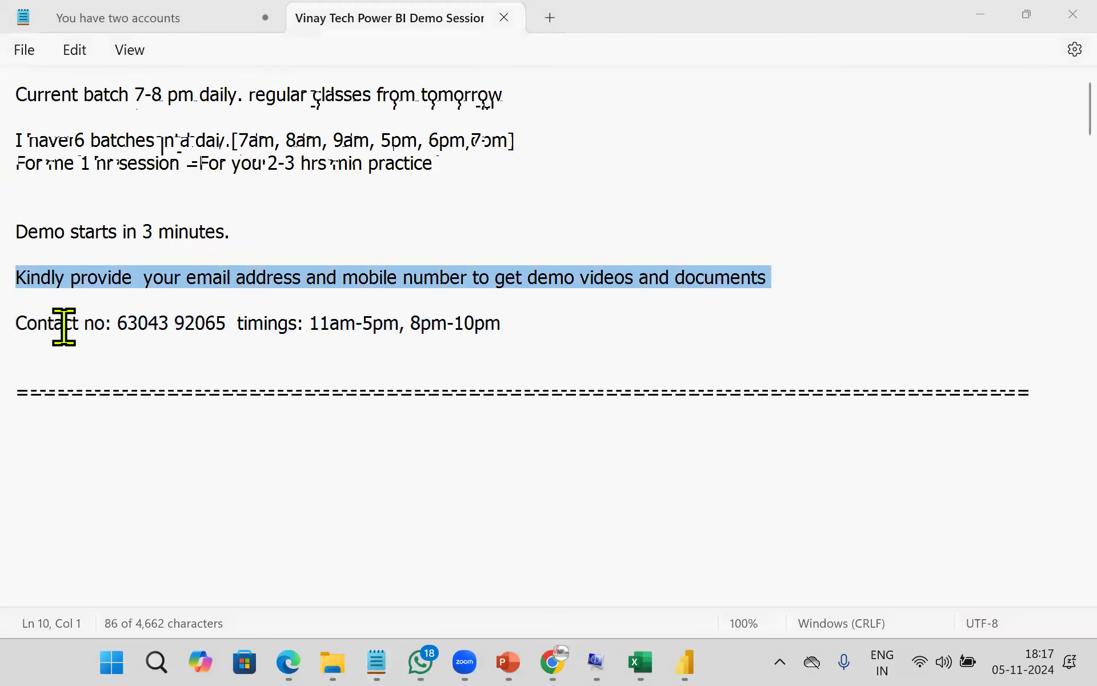
pyautogui.moveTo(16, 323); pyautogui.dragTo(265, 330)
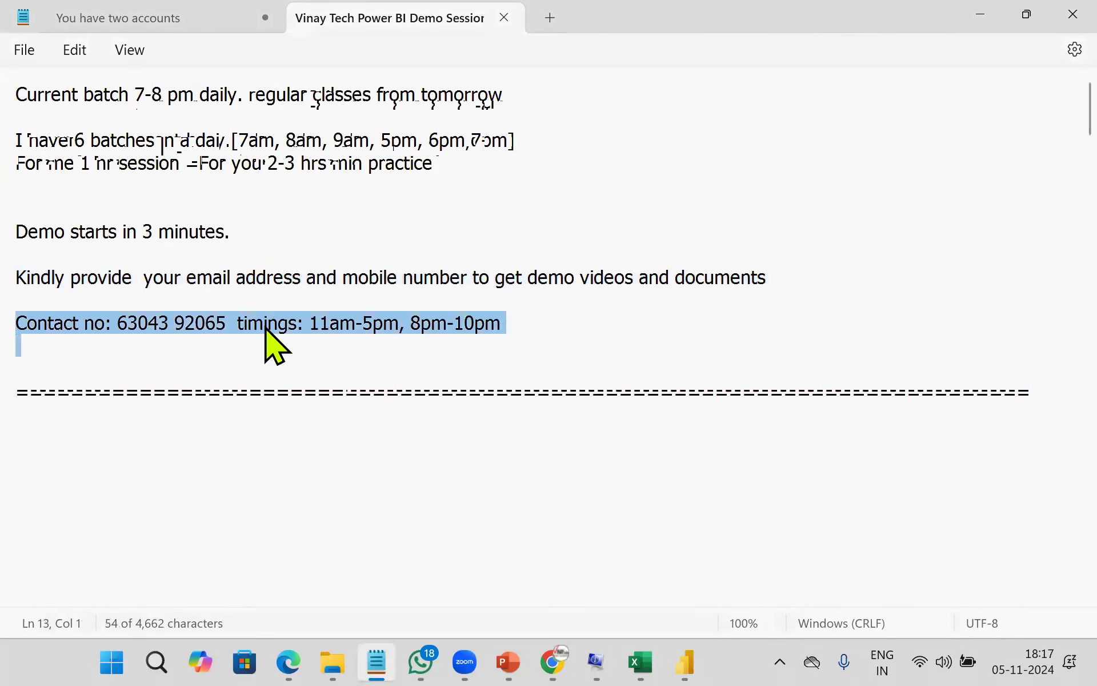
pyautogui.click(739, 346)
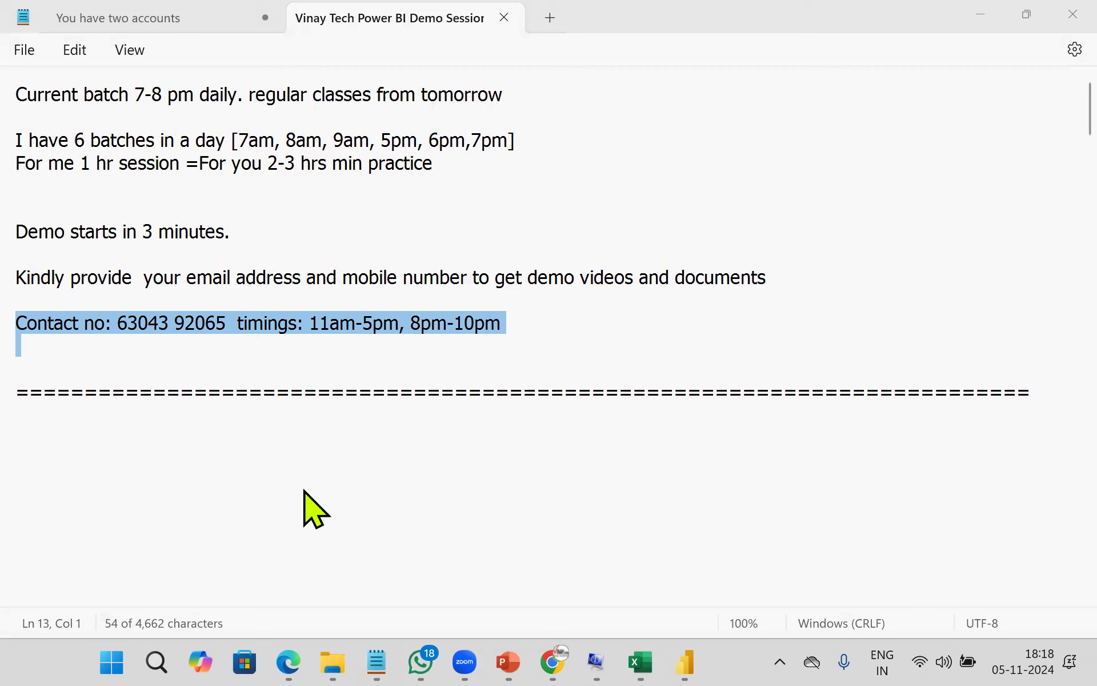
# - Return to Power BI Desktop and set the report to save as Vinay Tech Demo Report in D:\Batches\9 AM SEP 2024
pyautogui.click(685, 657)
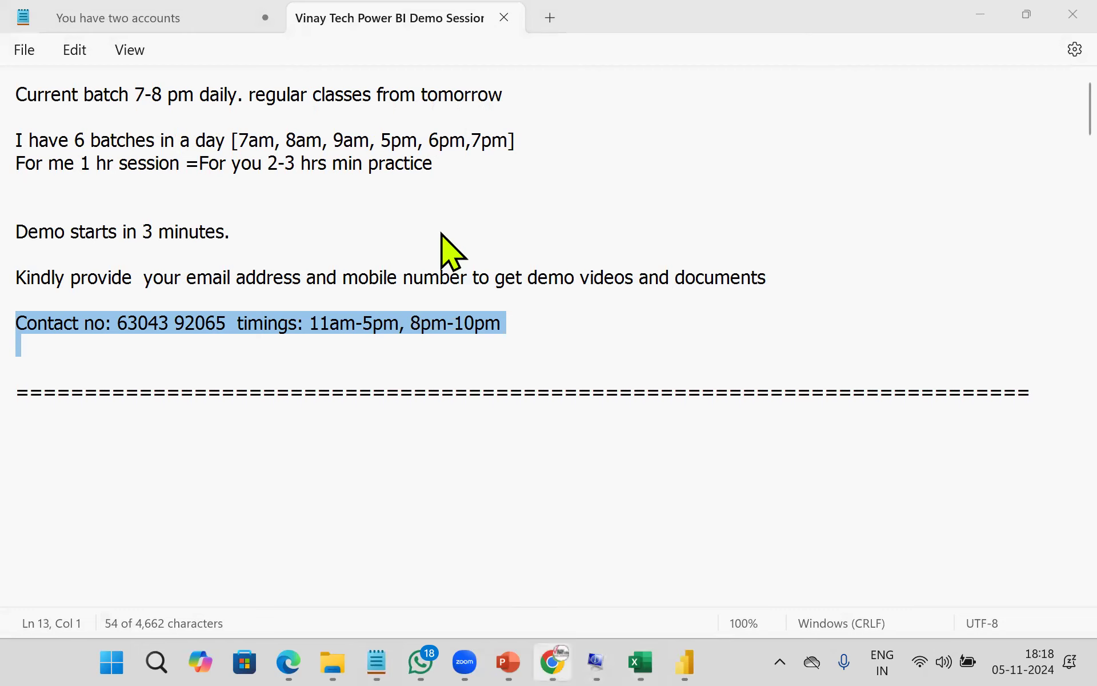
pyautogui.click(33, 52)
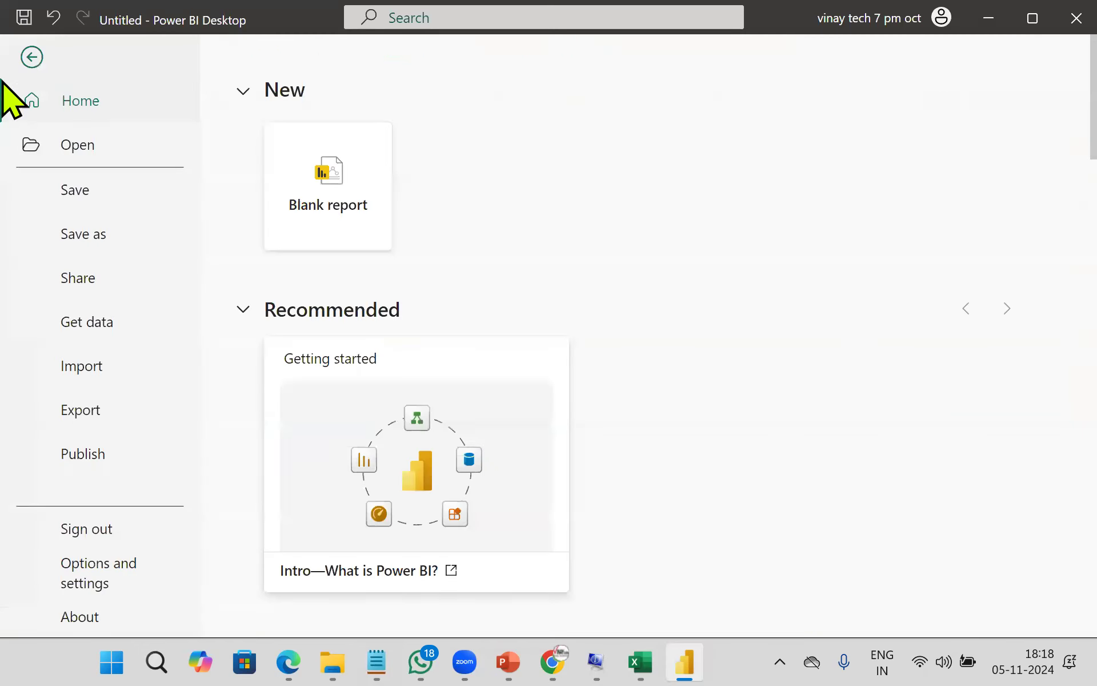
pyautogui.click(124, 194)
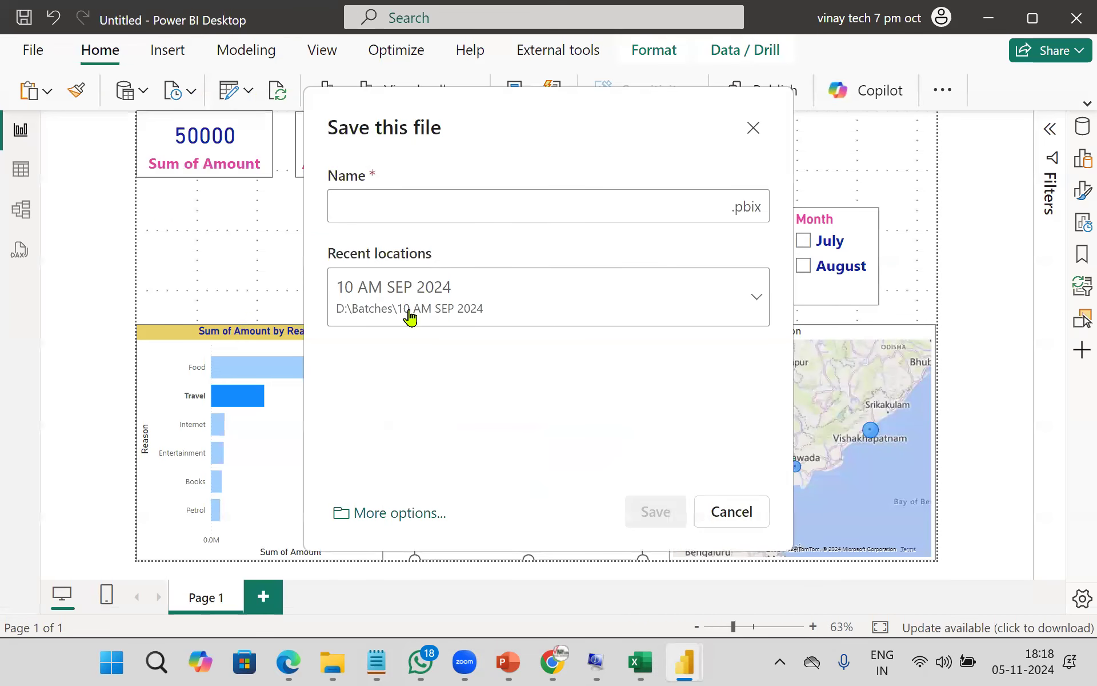
pyautogui.click(464, 316)
pyautogui.scroll(-10, 478, 399)
pyautogui.scroll(-3, 476, 394)
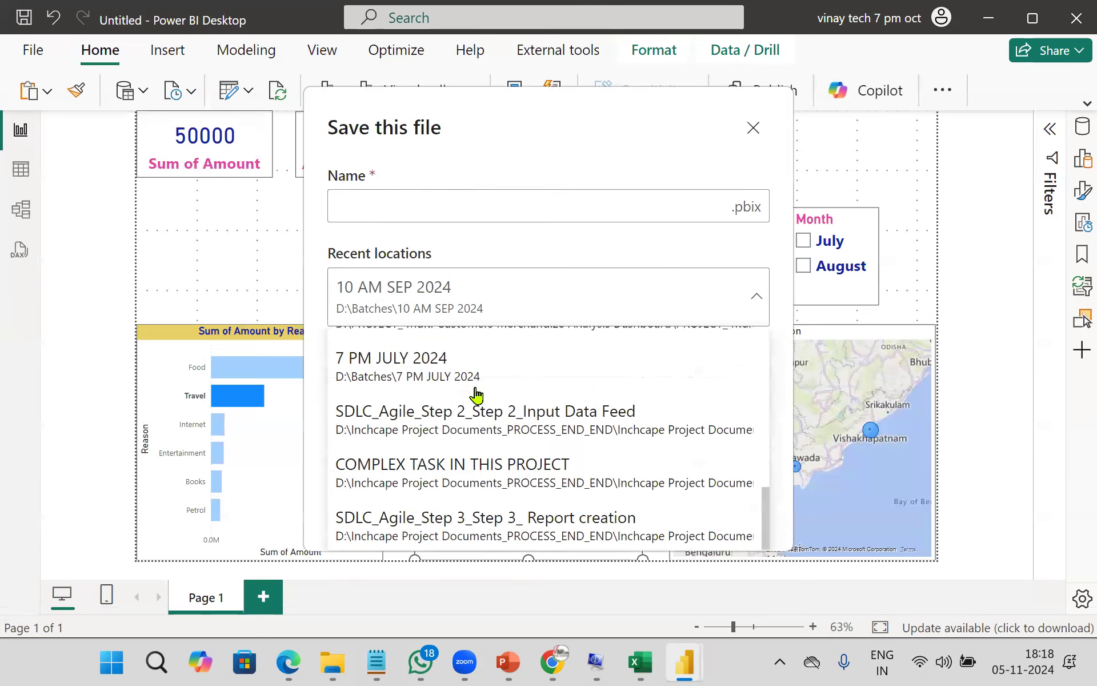
pyautogui.scroll(5, 507, 440)
pyautogui.scroll(3, 508, 440)
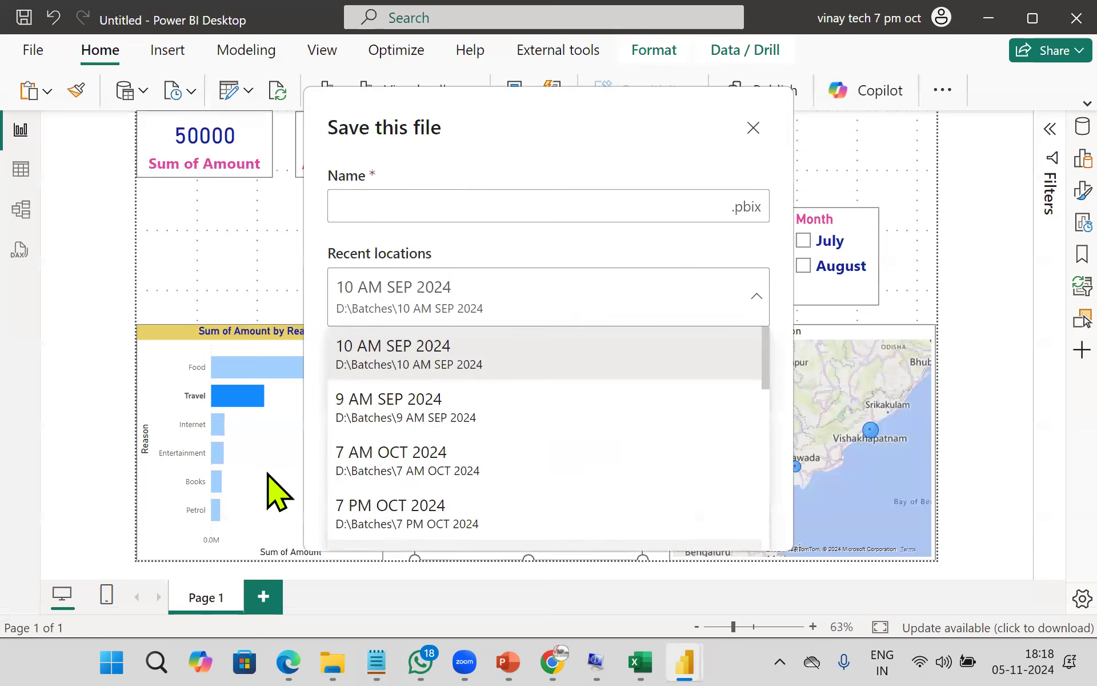
pyautogui.click(417, 433)
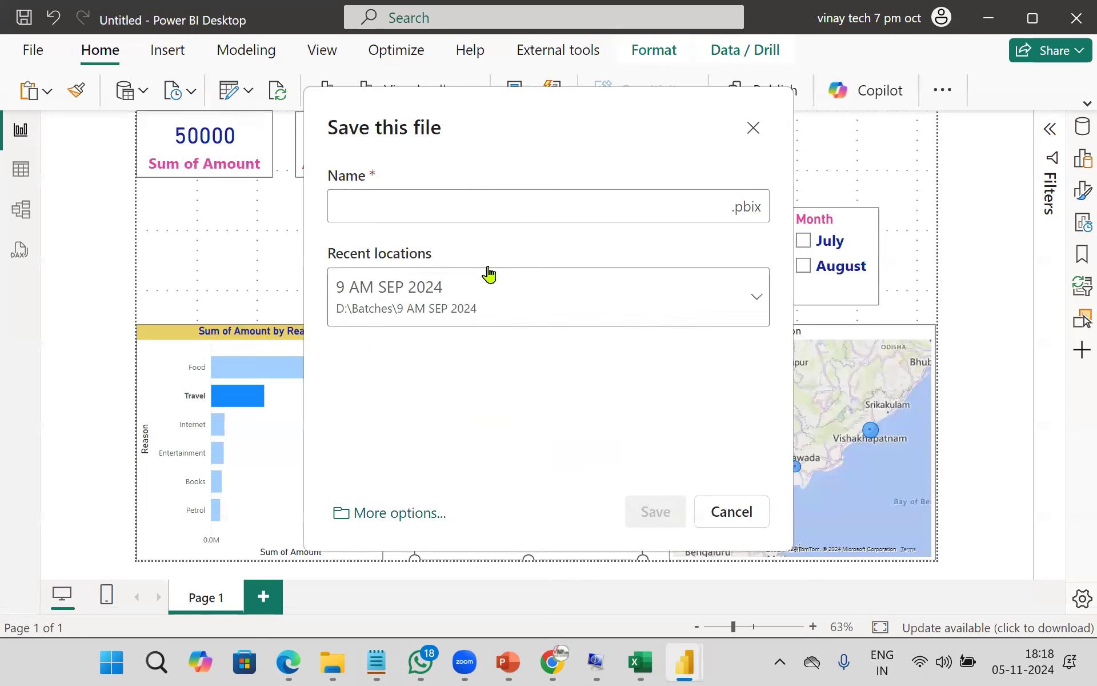
pyautogui.click(442, 205)
pyautogui.write('Vinay Tech Demo Report')
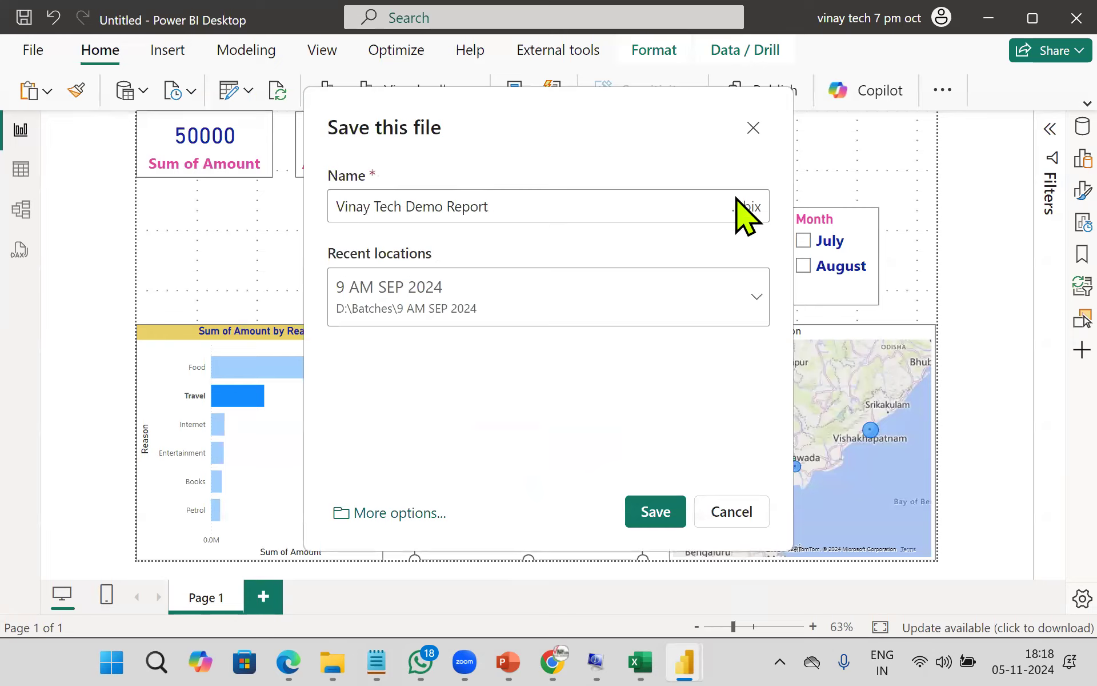
pyautogui.moveTo(619, 284)
pyautogui.mouseDown()
pyautogui.moveTo(713, 251)
pyautogui.moveTo(753, 269)
pyautogui.mouseUp()
pyautogui.moveTo(651, 335)
pyautogui.mouseDown()
pyautogui.moveTo(648, 375)
pyautogui.moveTo(704, 342)
pyautogui.moveTo(731, 347)
pyautogui.mouseUp()
pyautogui.moveTo(749, 316)
pyautogui.mouseDown()
pyautogui.moveTo(758, 360)
pyautogui.moveTo(737, 366)
pyautogui.mouseUp()
pyautogui.moveTo(770, 330); pyautogui.dragTo(820, 354)
pyautogui.moveTo(752, 417)
pyautogui.mouseDown()
pyautogui.moveTo(766, 464)
pyautogui.moveTo(786, 425)
pyautogui.mouseUp()
pyautogui.moveTo(791, 359)
pyautogui.mouseDown()
pyautogui.moveTo(809, 417)
pyautogui.moveTo(828, 397)
pyautogui.mouseUp()
pyautogui.moveTo(837, 395); pyautogui.dragTo(840, 409)
pyautogui.click(836, 367)
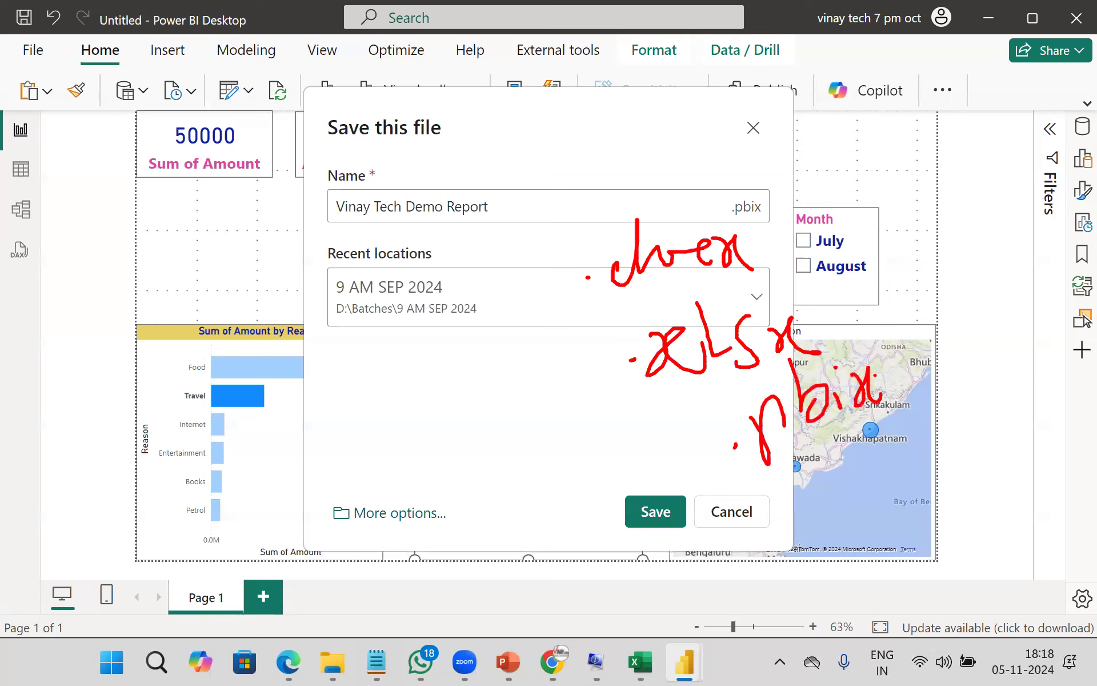
pyautogui.moveTo(760, 180)
pyautogui.mouseDown()
pyautogui.moveTo(807, 228)
pyautogui.moveTo(747, 173)
pyautogui.mouseUp()
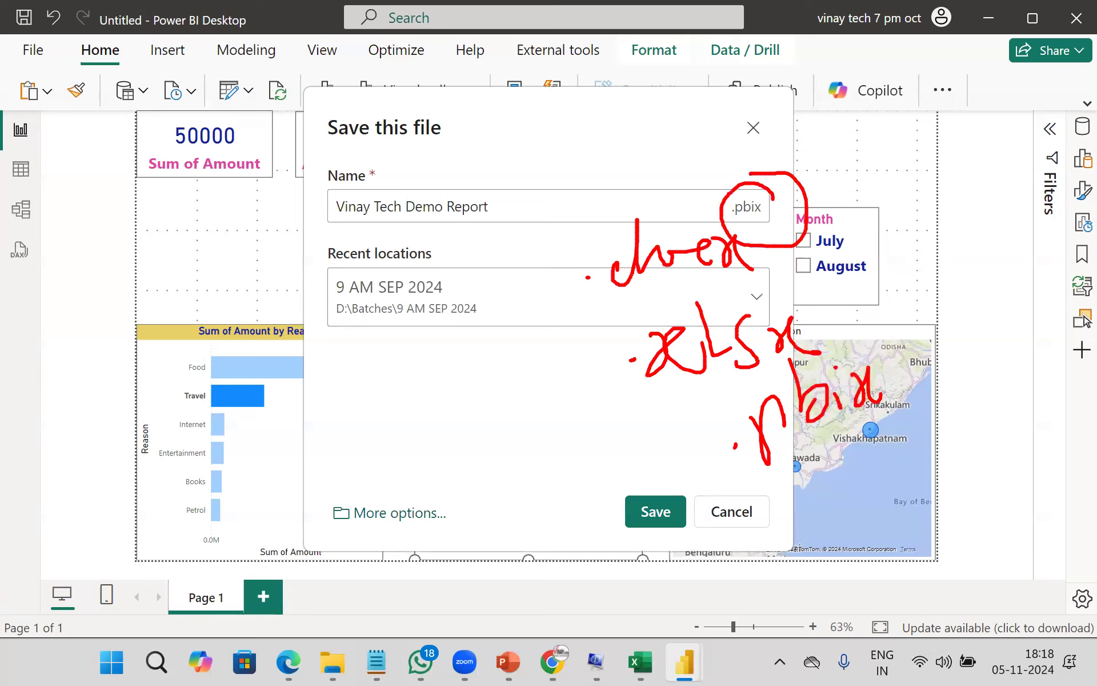
# - Confirm saving the report file, switch to Chrome and open app.powerbi.com
pyautogui.click(657, 515)
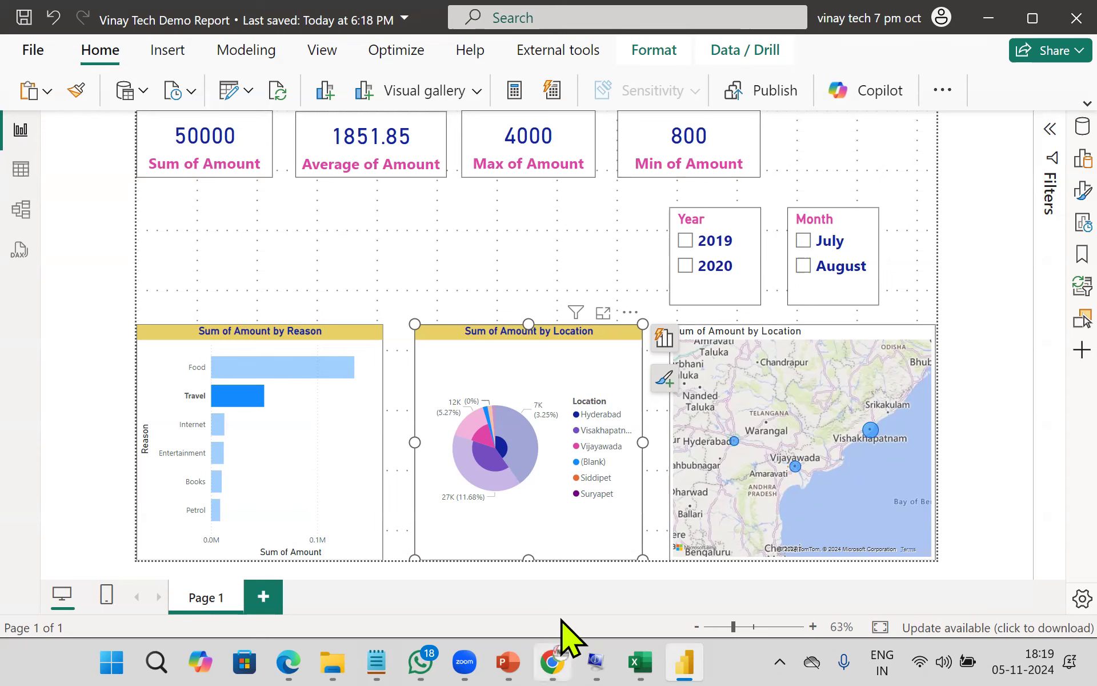
pyautogui.click(563, 651)
pyautogui.click(549, 69)
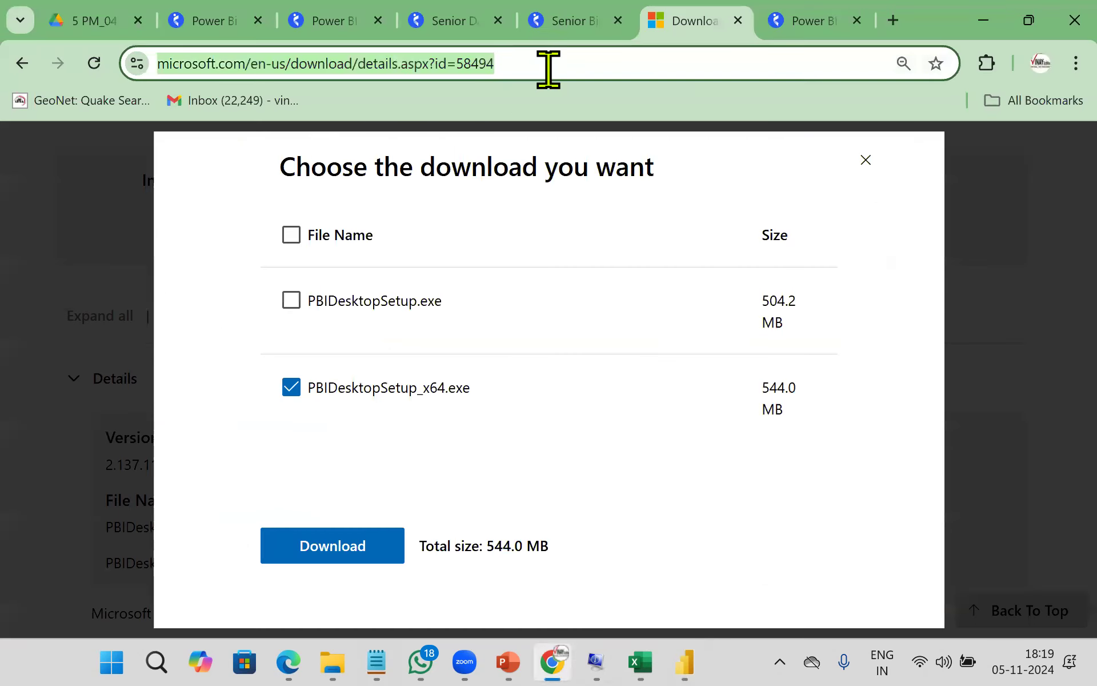
pyautogui.write('app.powerbi.com')
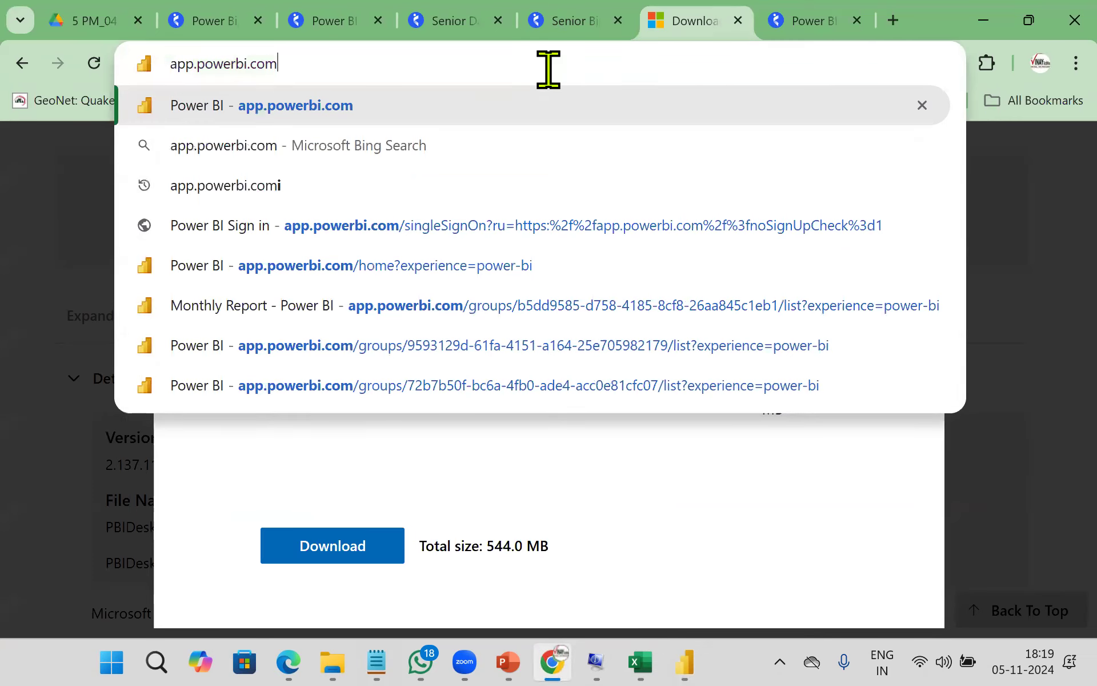
pyautogui.press('Return')
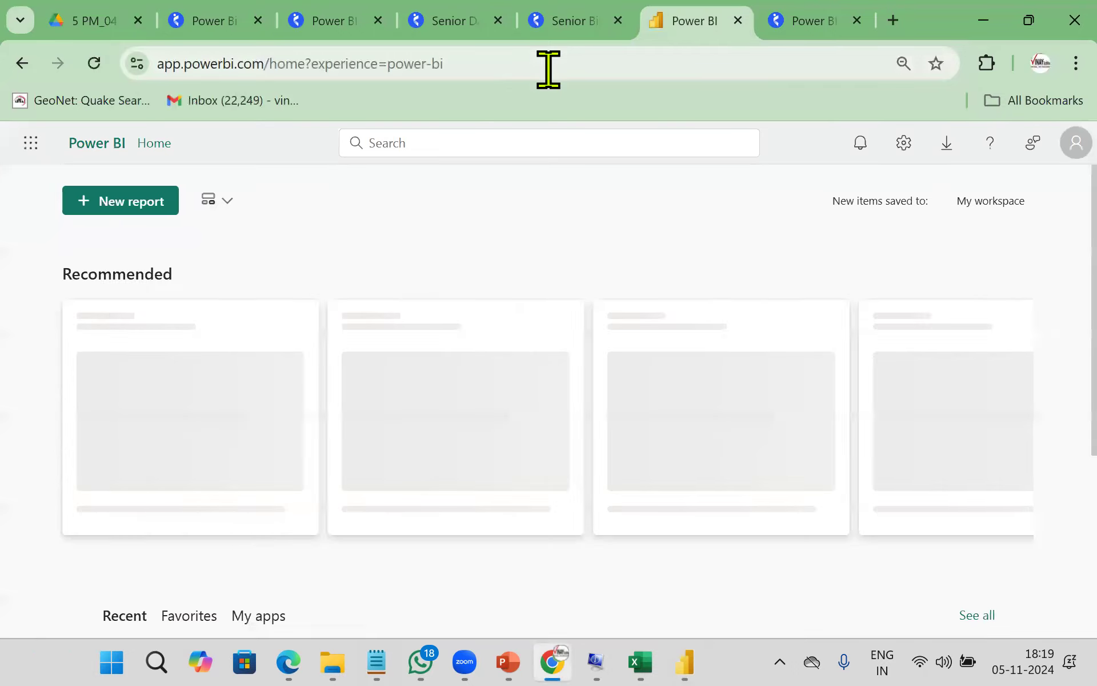
# - Check the signed-in account's profile and open the workspace wp_9am oct 24_vinay_dev
pyautogui.click(1074, 146)
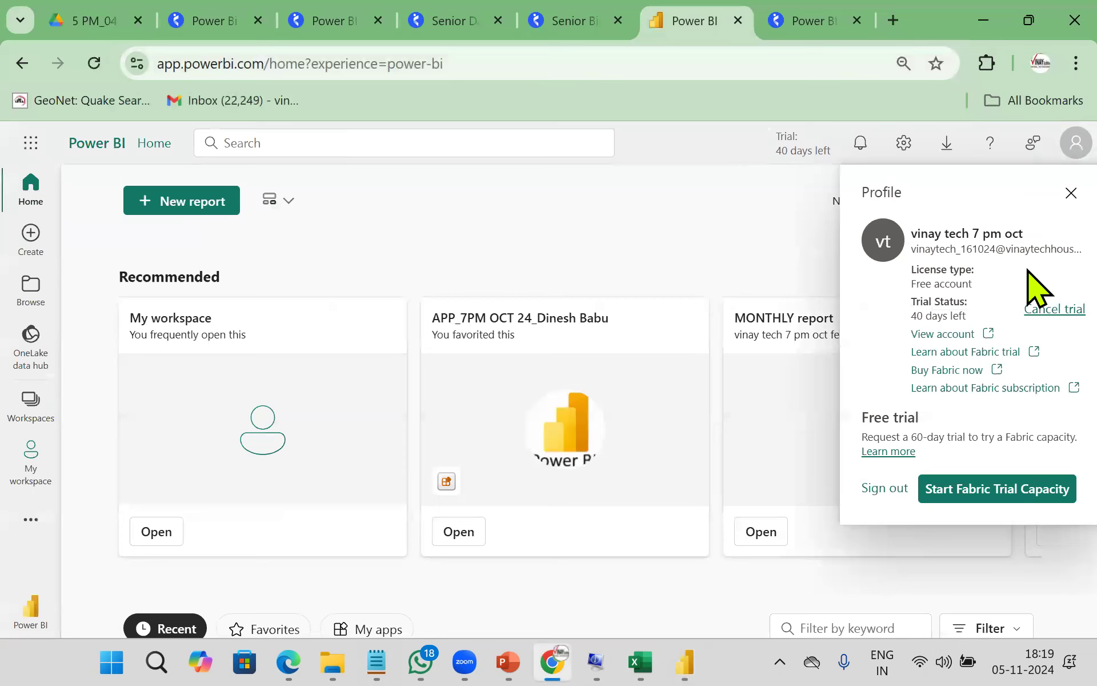
pyautogui.click(37, 415)
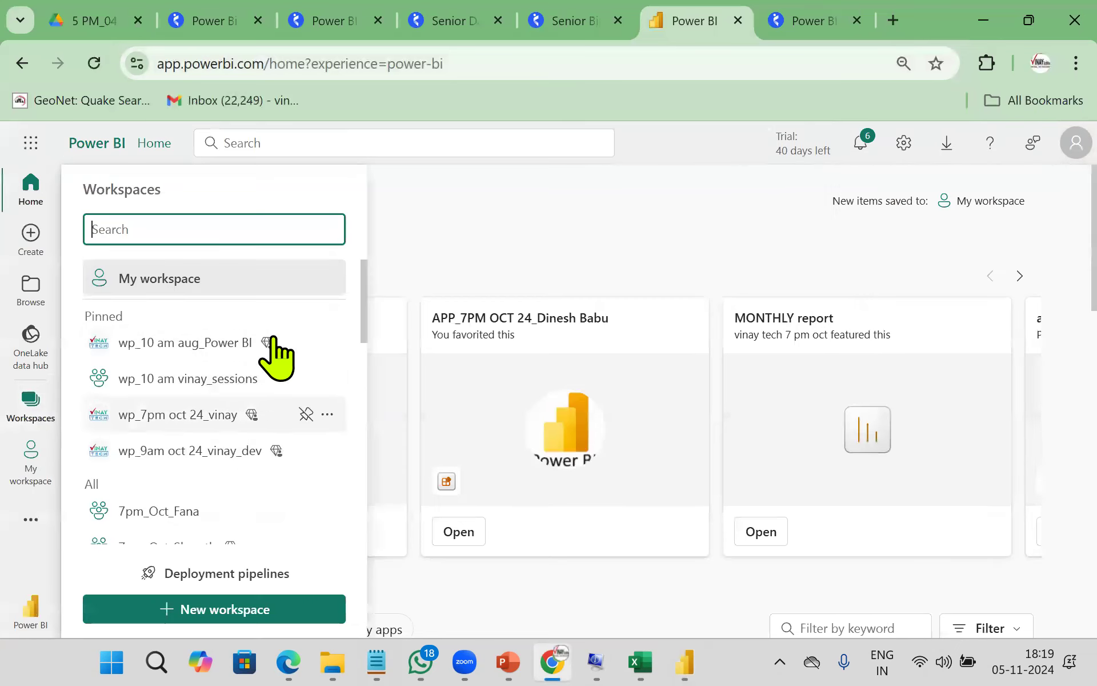
pyautogui.click(197, 453)
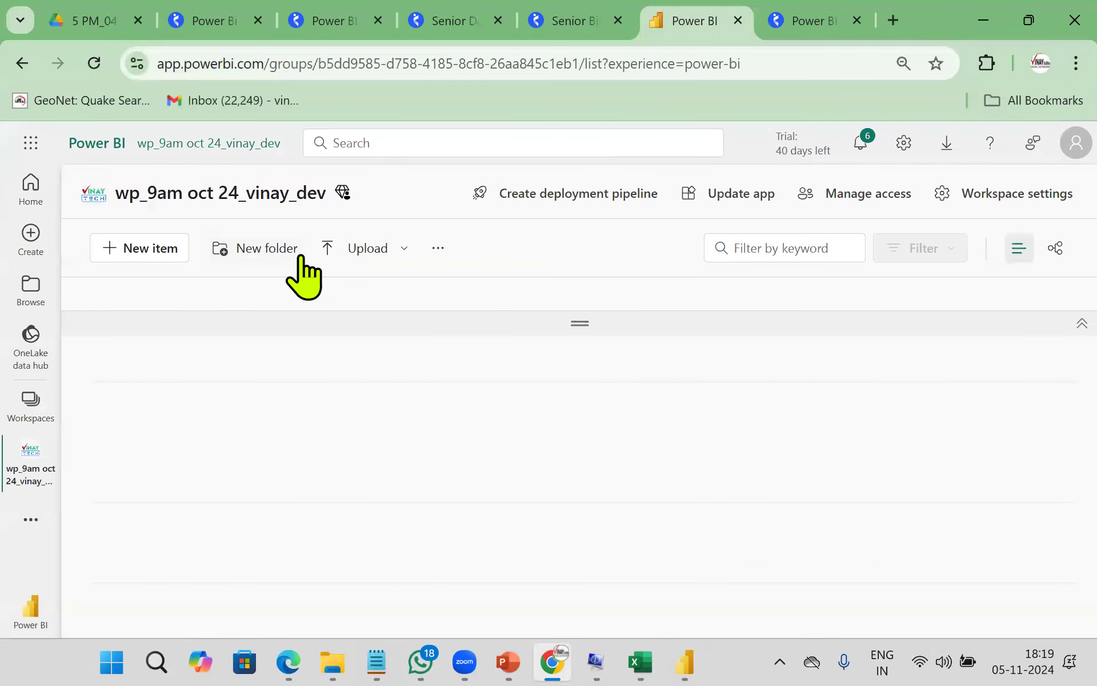
# - Upload the Vinay Tech Demo Report file from D:\Batches\9 AM SEP 2024 to the wp_9am oct 24_vinay_dev workspace
pyautogui.click(404, 248)
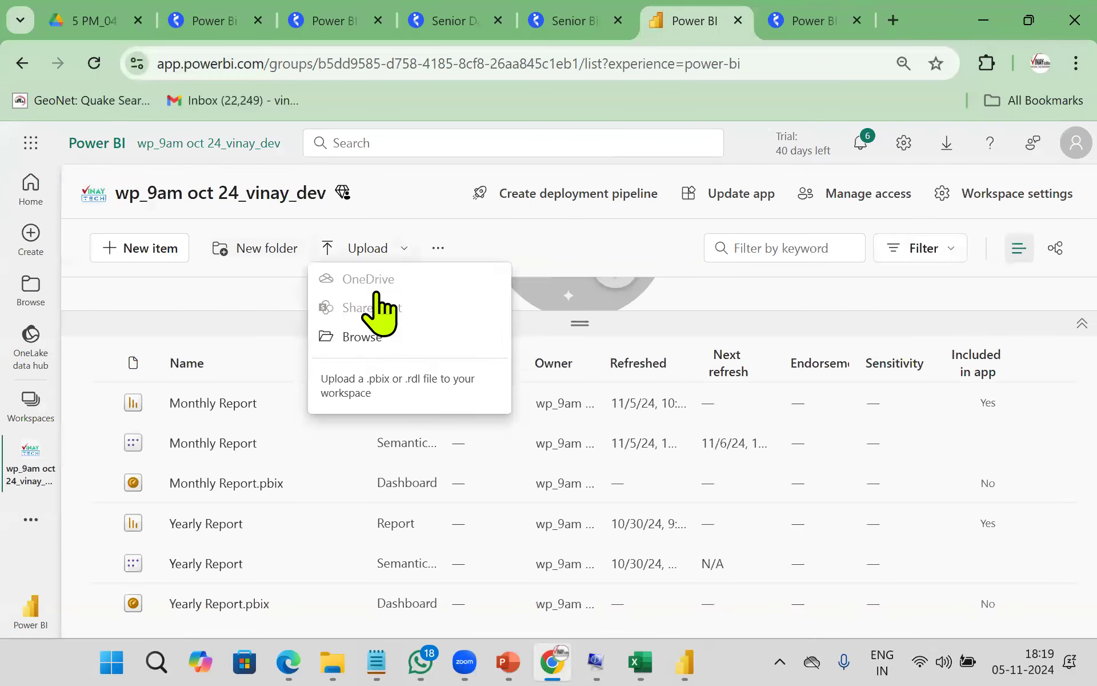
pyautogui.click(366, 337)
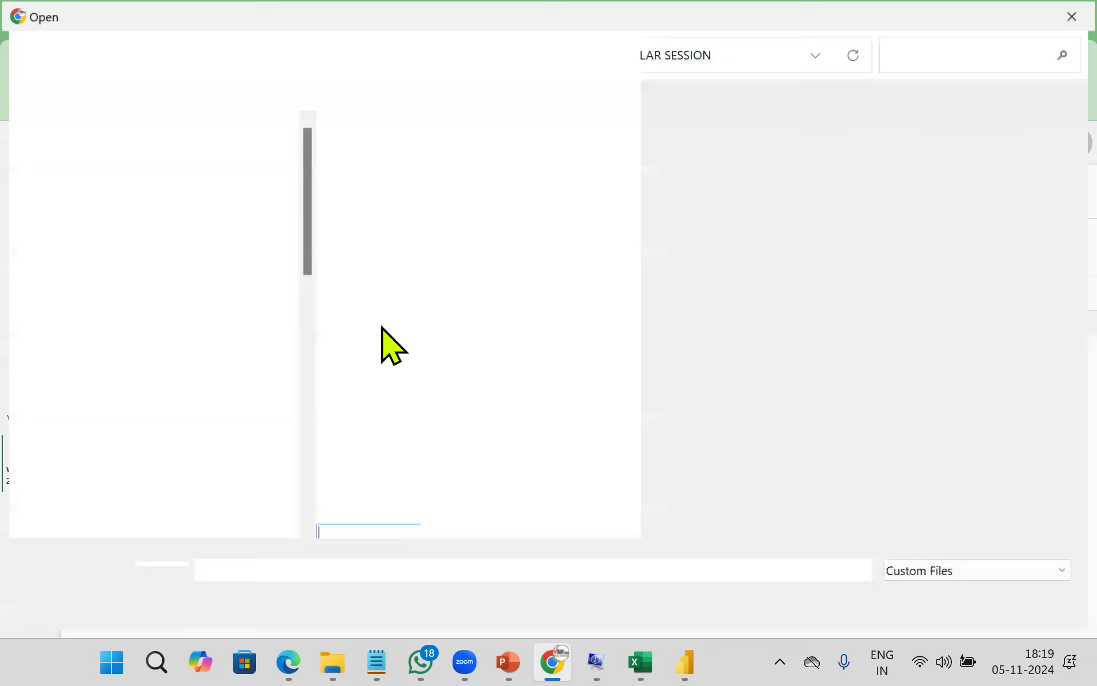
pyautogui.click(135, 258)
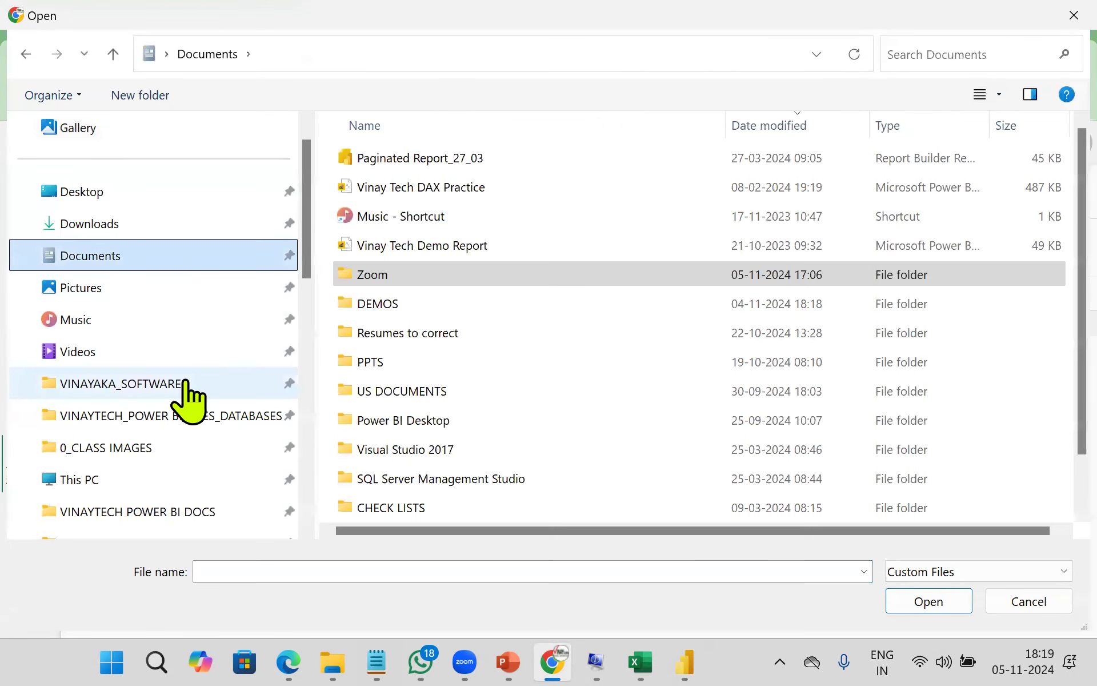
pyautogui.scroll(-5, 195, 423)
pyautogui.click(108, 511)
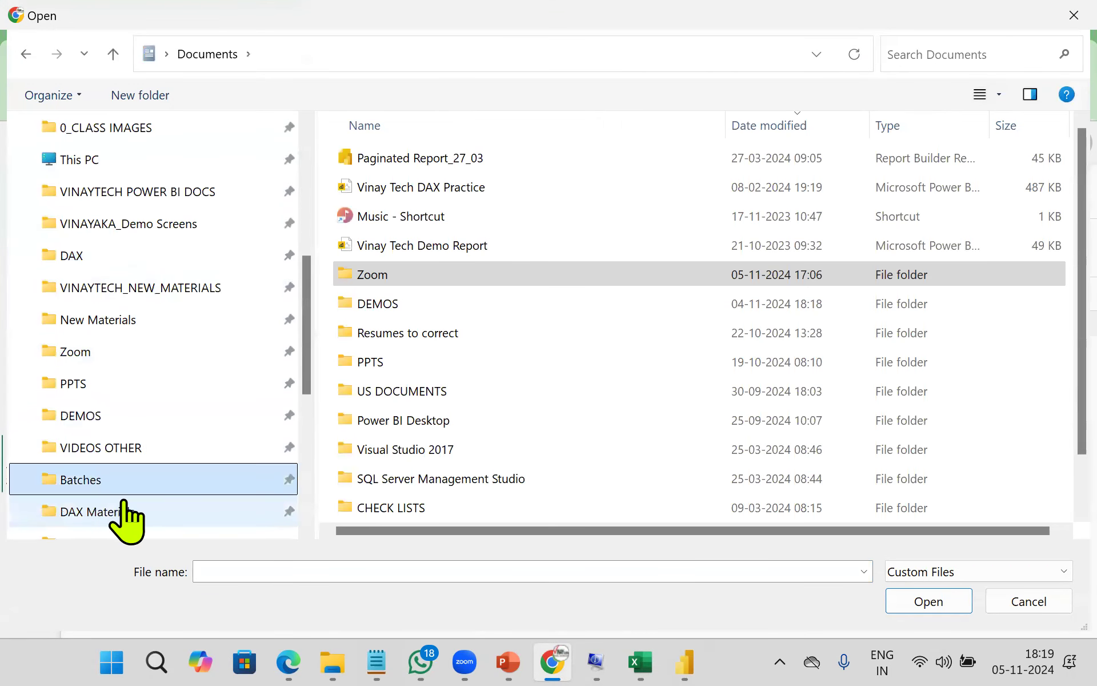
pyautogui.doubleClick(412, 509)
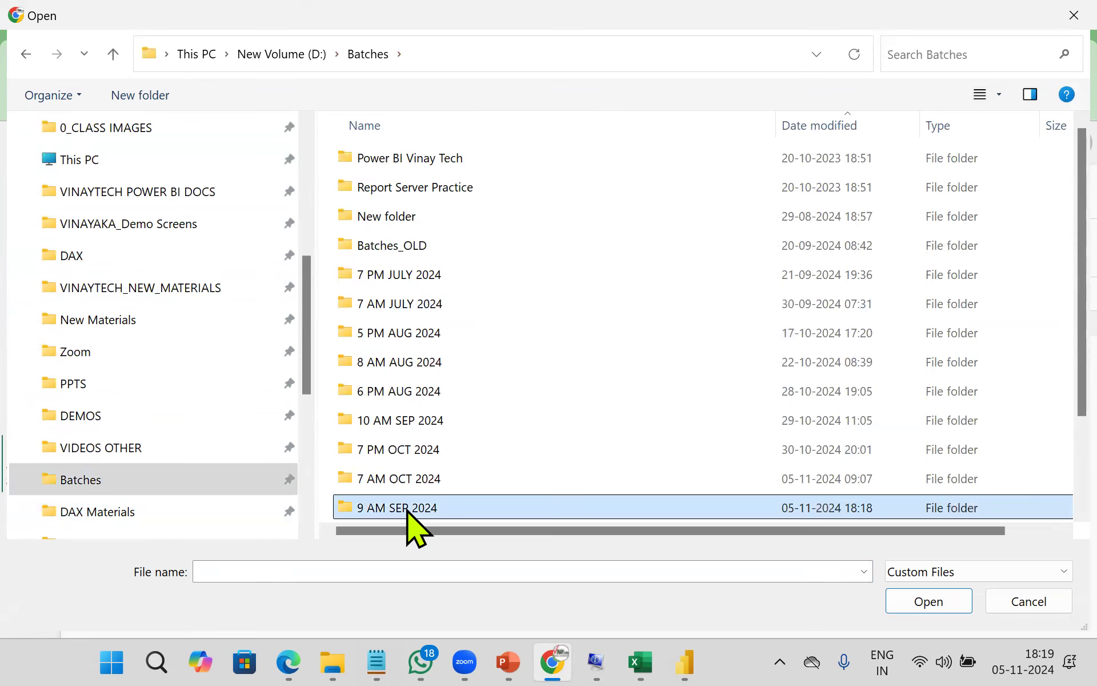
pyautogui.click(485, 162)
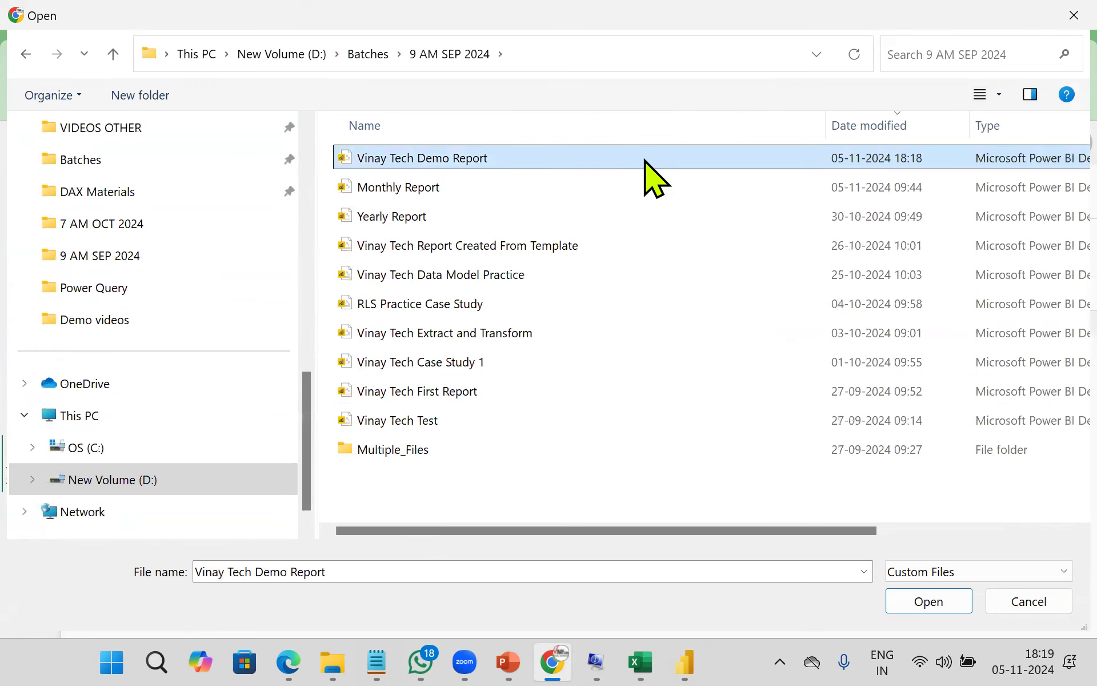
pyautogui.moveTo(825, 132); pyautogui.dragTo(616, 137)
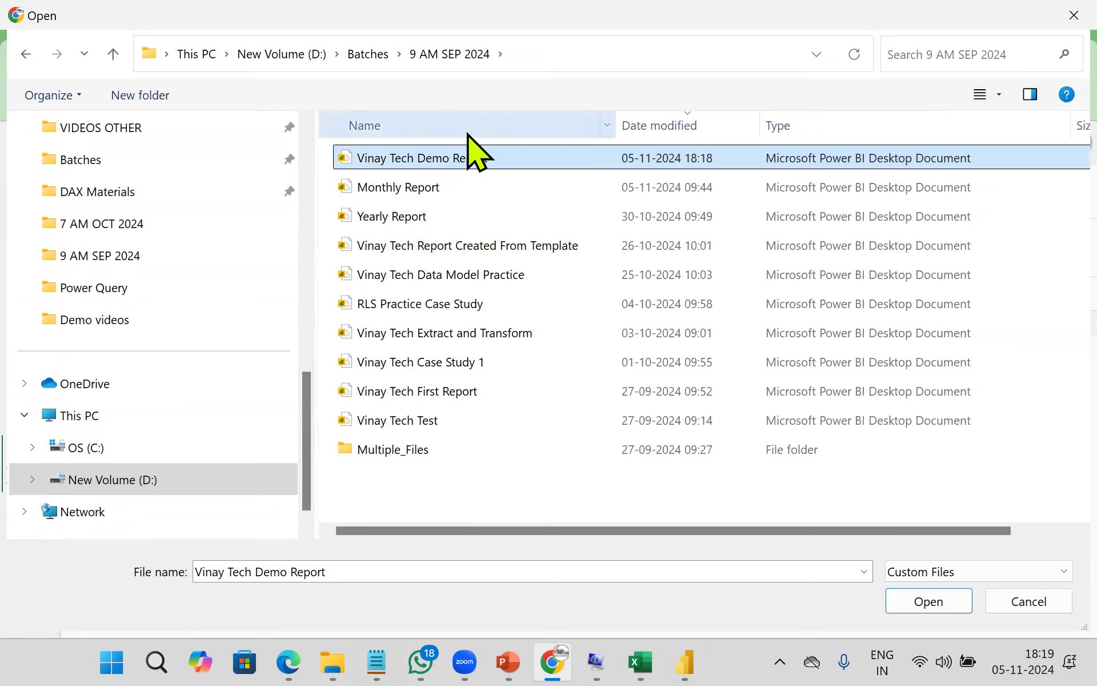
pyautogui.click(922, 605)
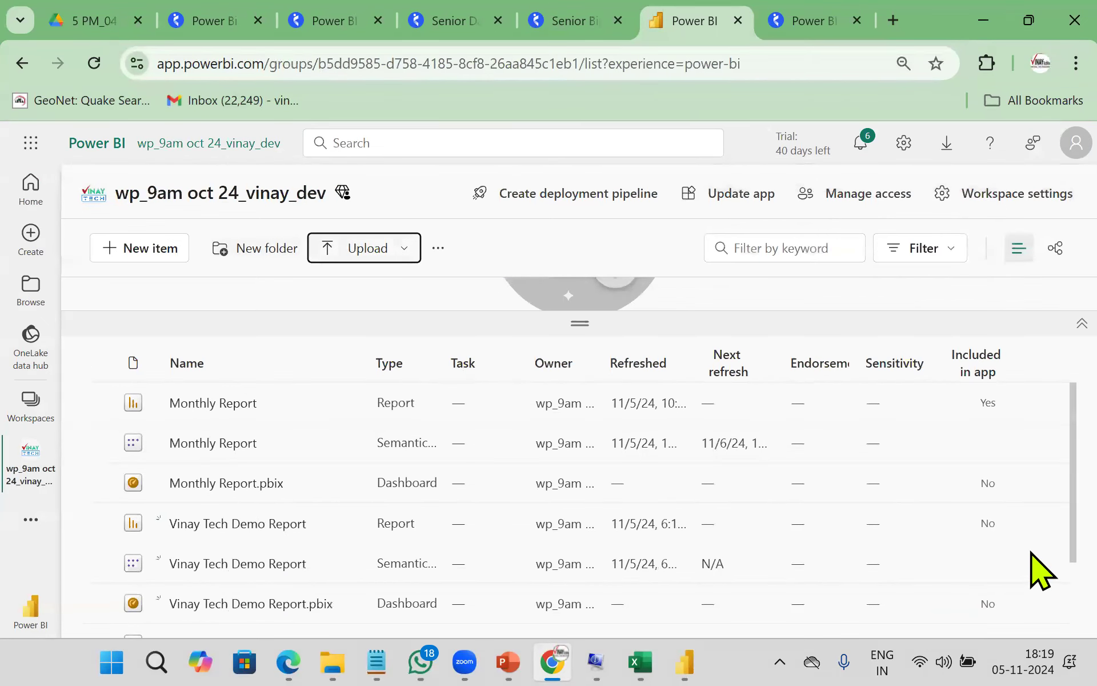
# - Switch to File Explorer and check the type and modified date of Vinay Tech Demo Report in the 9 AM SEP 2024 folder
pyautogui.click(332, 662)
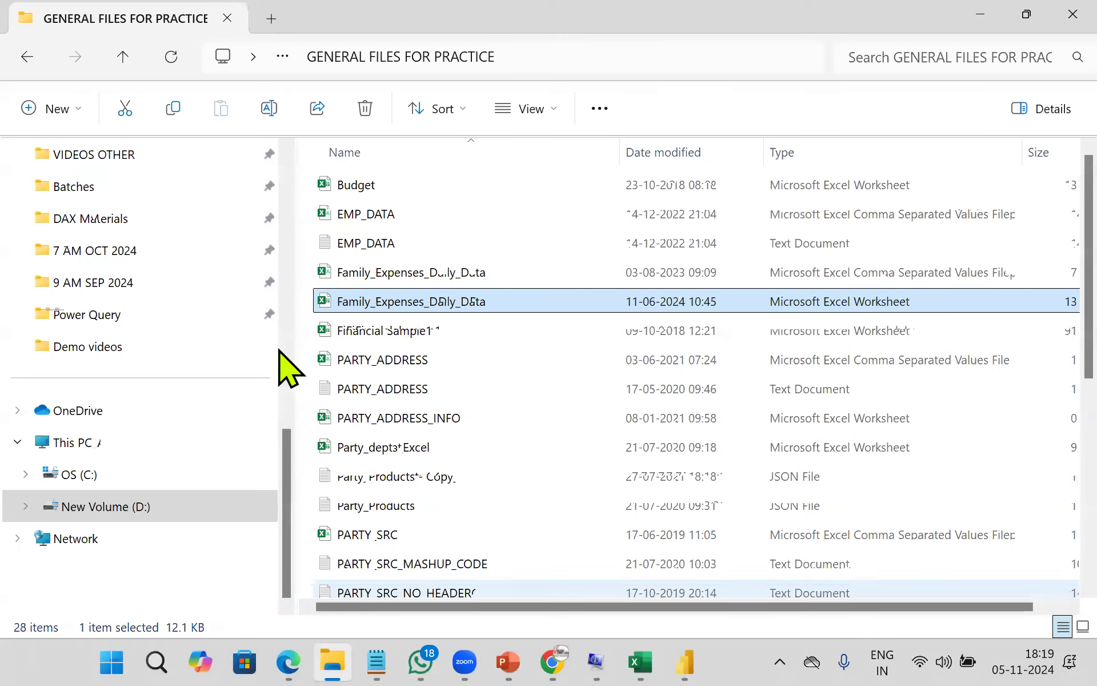
pyautogui.click(115, 284)
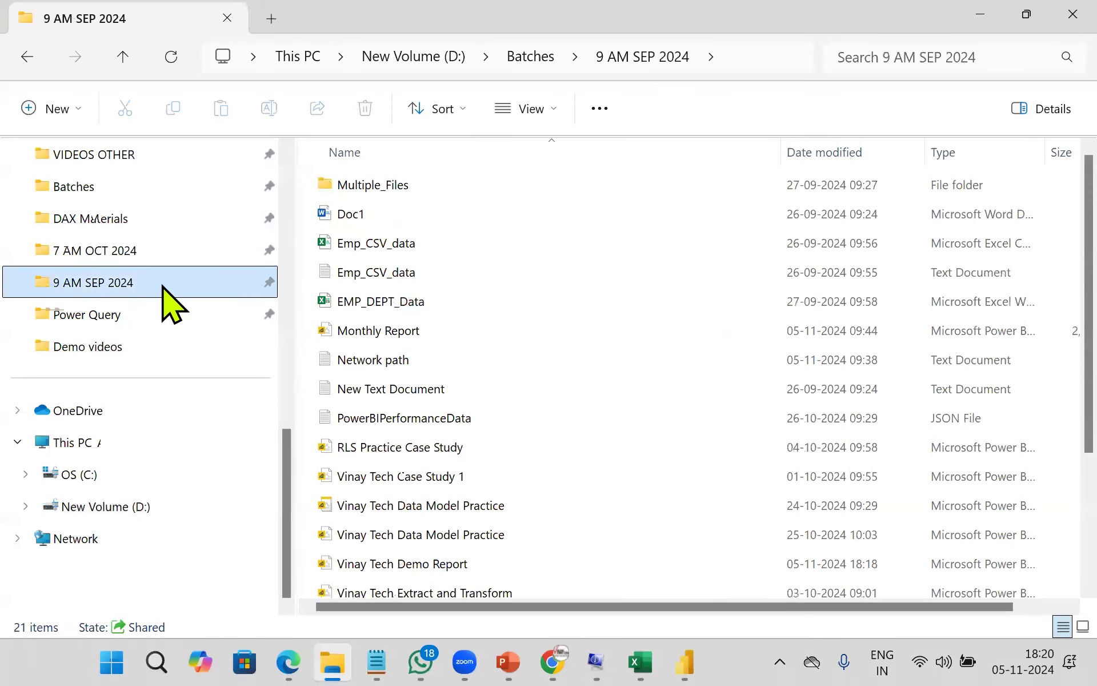
pyautogui.click(583, 153)
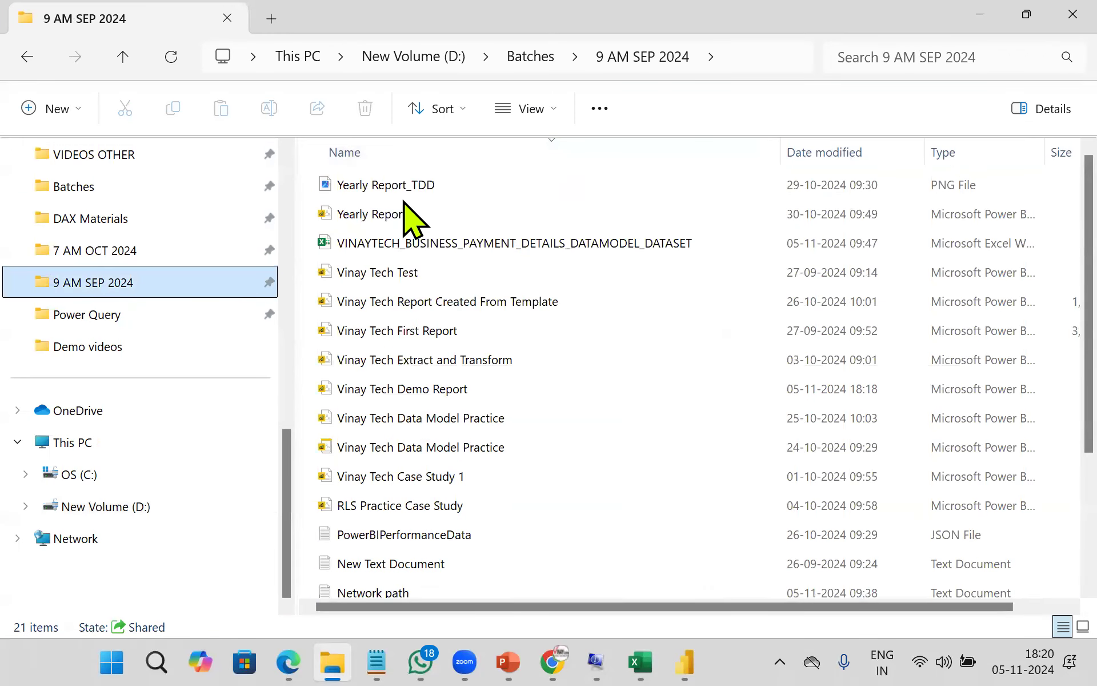
pyautogui.click(495, 160)
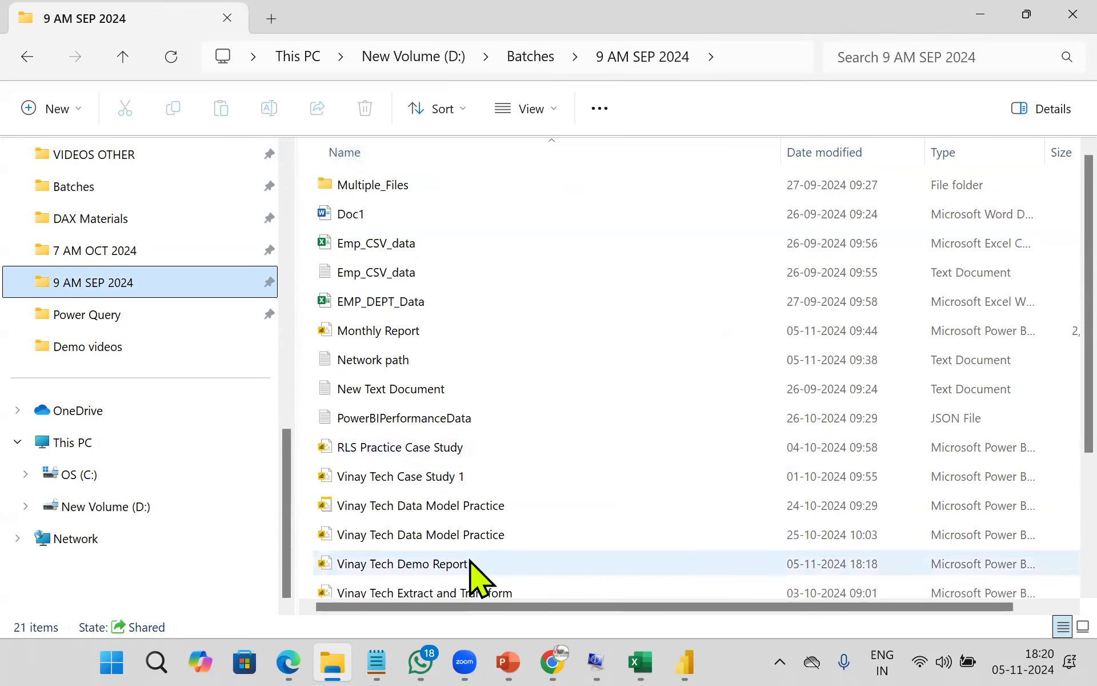
pyautogui.click(453, 564)
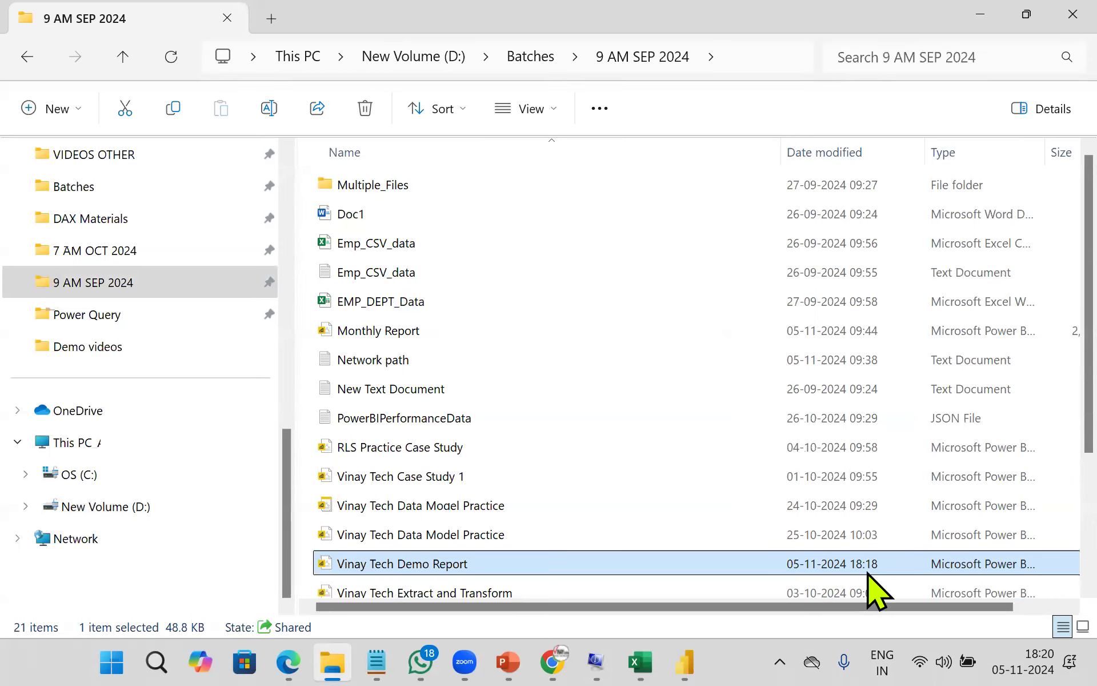
pyautogui.doubleClick(781, 152)
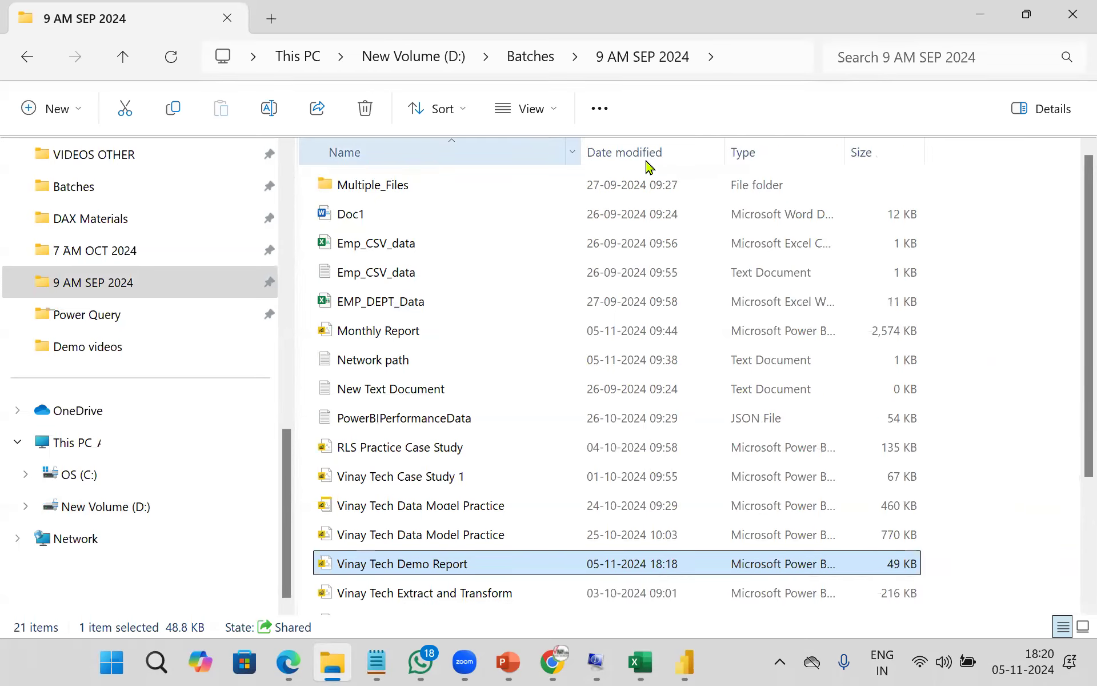
pyautogui.moveTo(852, 147); pyautogui.dragTo(1077, 164)
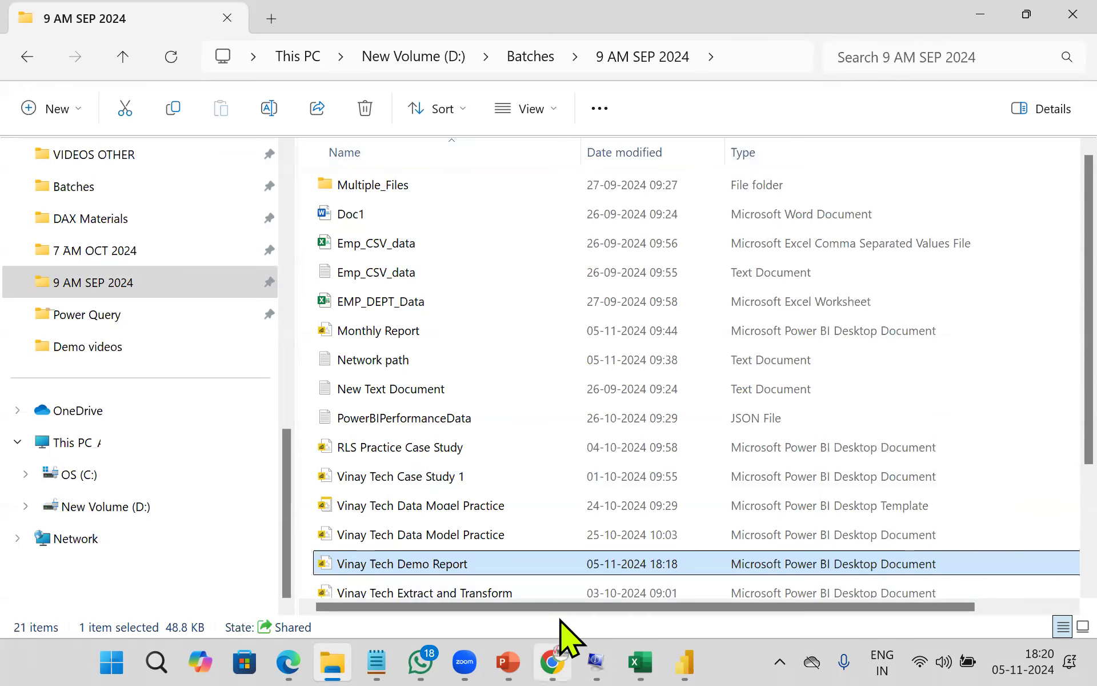
# - Return to Chrome, open the uploaded Vinay Tech Demo Report and filter it to year 2020 and month August
pyautogui.click(557, 659)
pyautogui.scroll(-2, 372, 475)
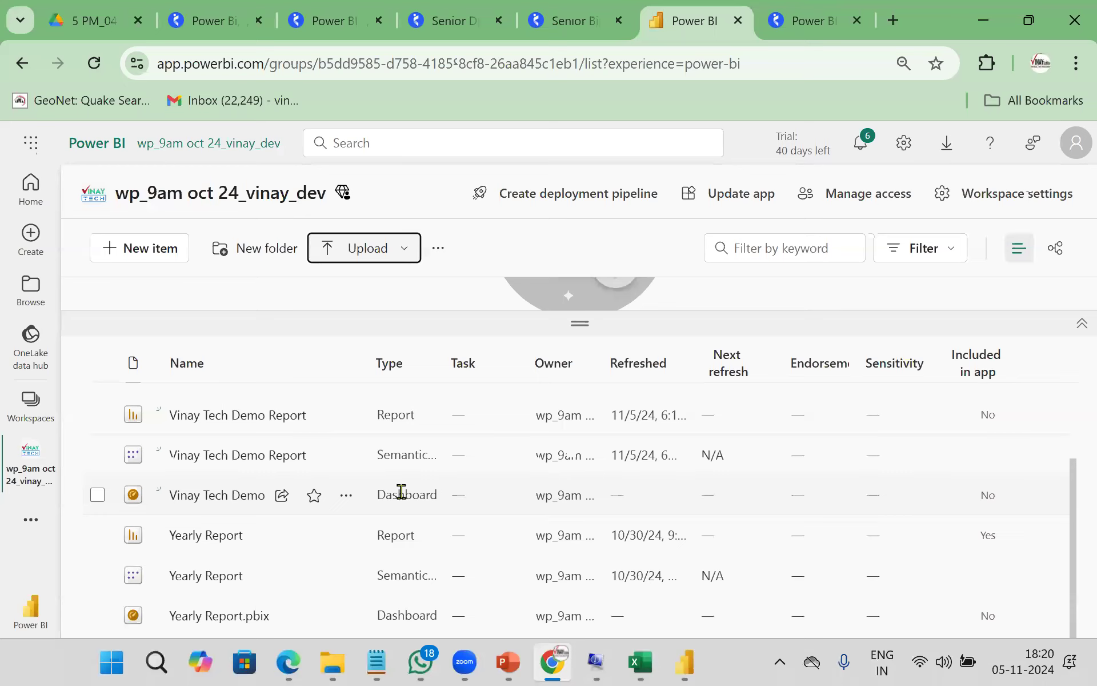
pyautogui.click(220, 414)
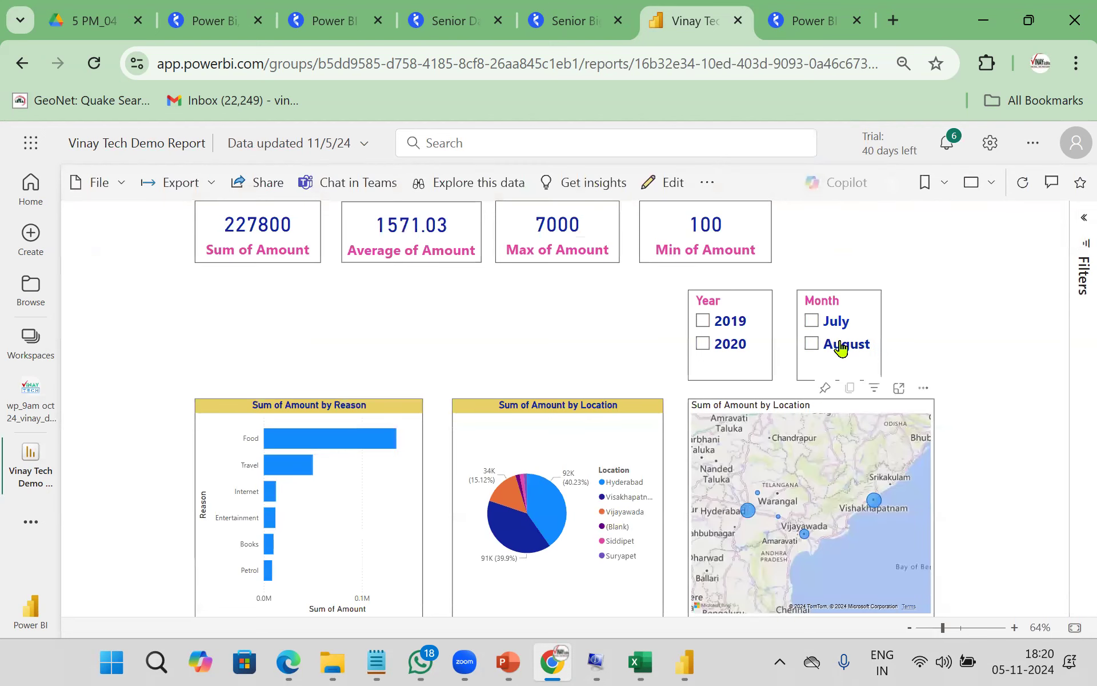
pyautogui.click(729, 322)
pyautogui.click(729, 344)
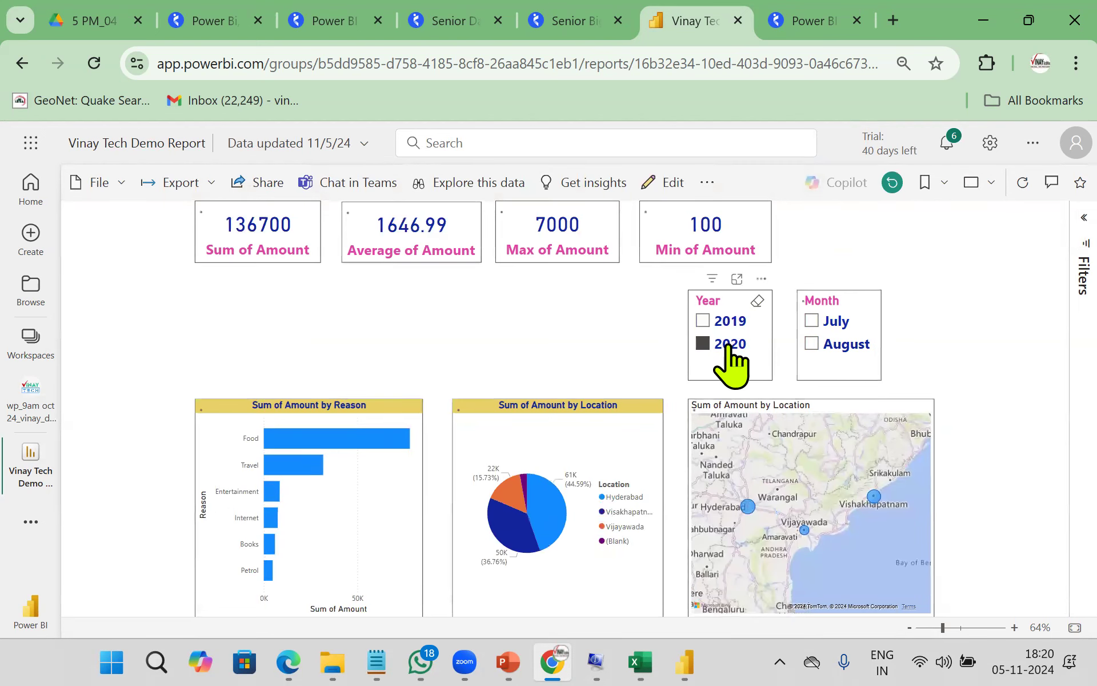
pyautogui.click(830, 321)
pyautogui.click(819, 344)
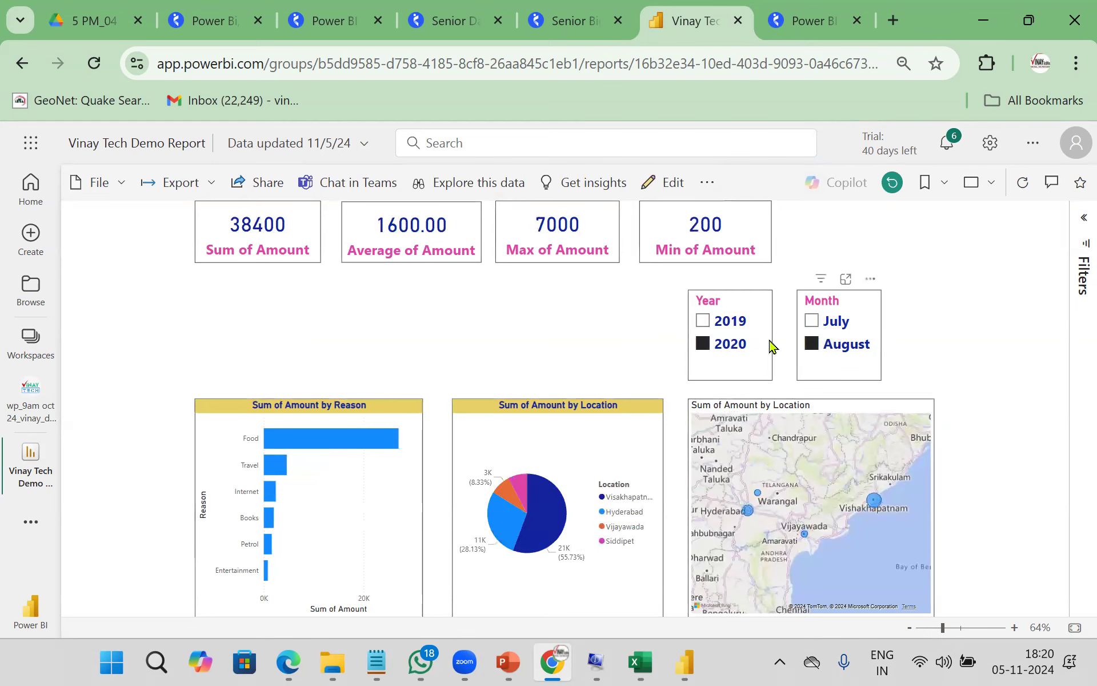
# - Share the report by sending its link to a colleague's account in the organization, with the current changes included
pyautogui.click(262, 187)
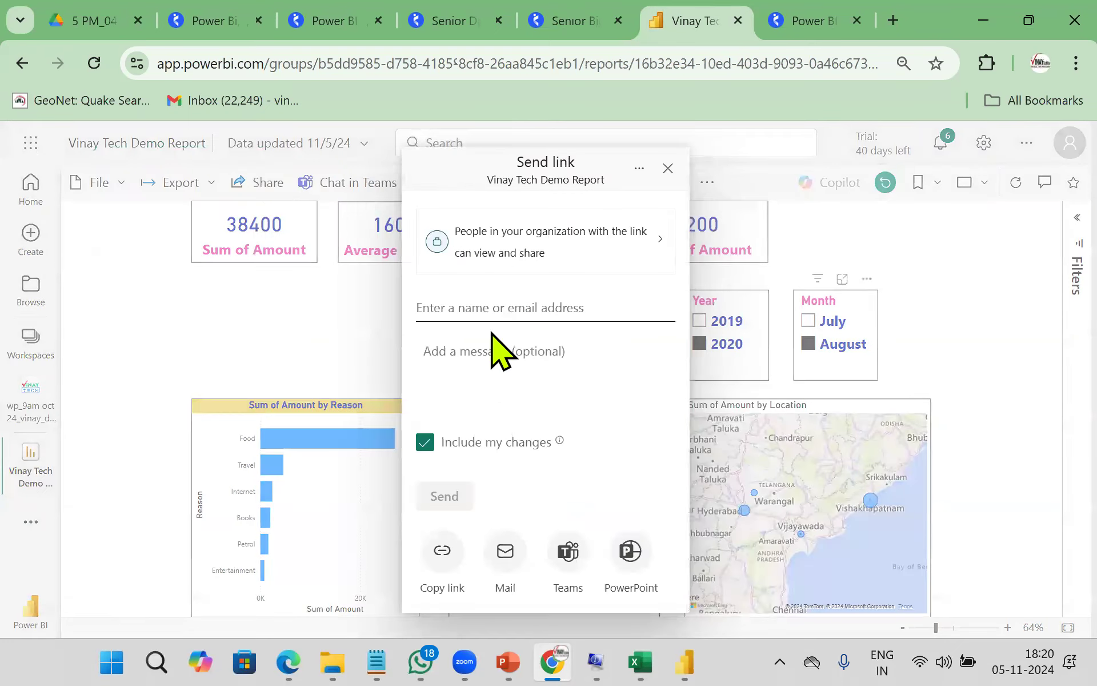
pyautogui.write('vinaytech')
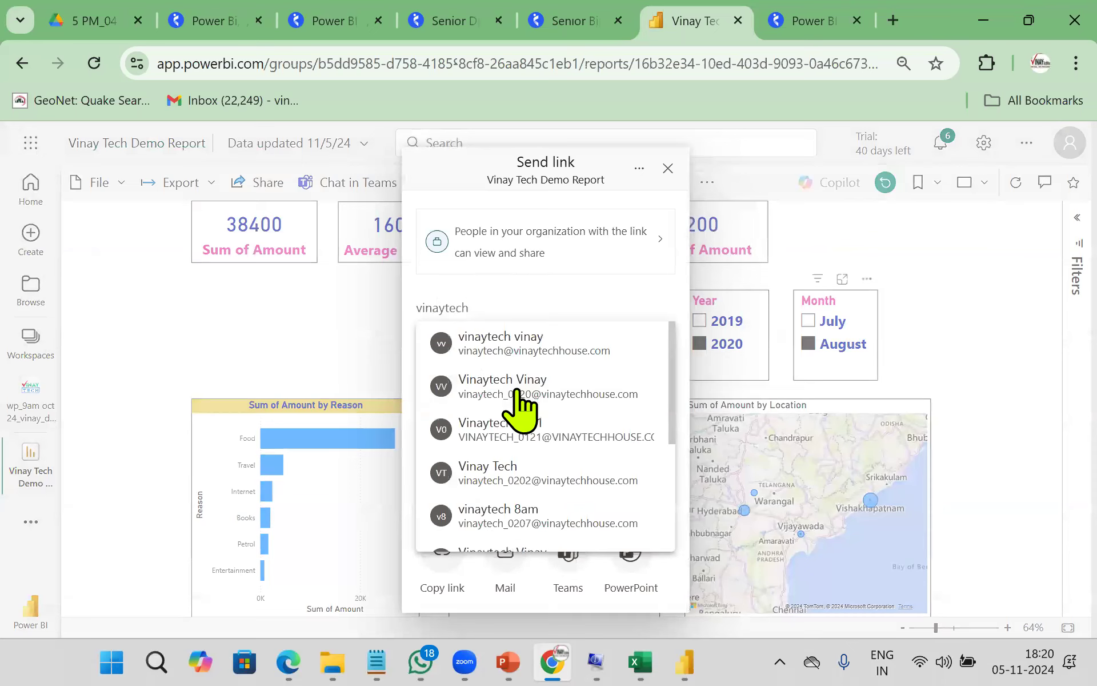
pyautogui.click(513, 382)
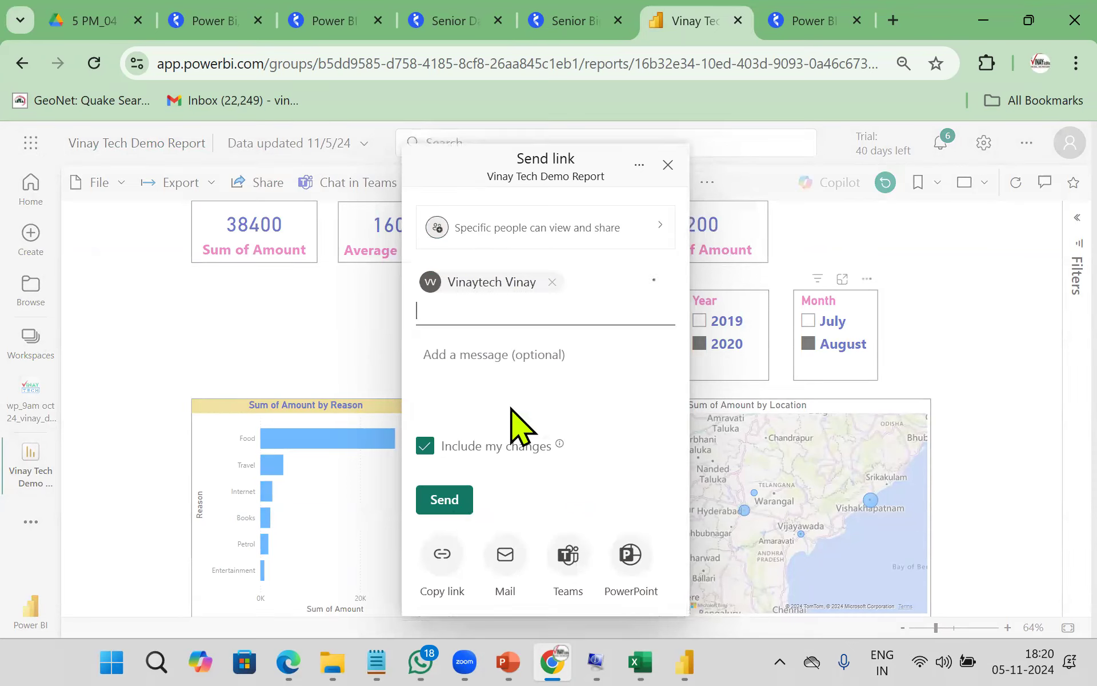
pyautogui.click(448, 504)
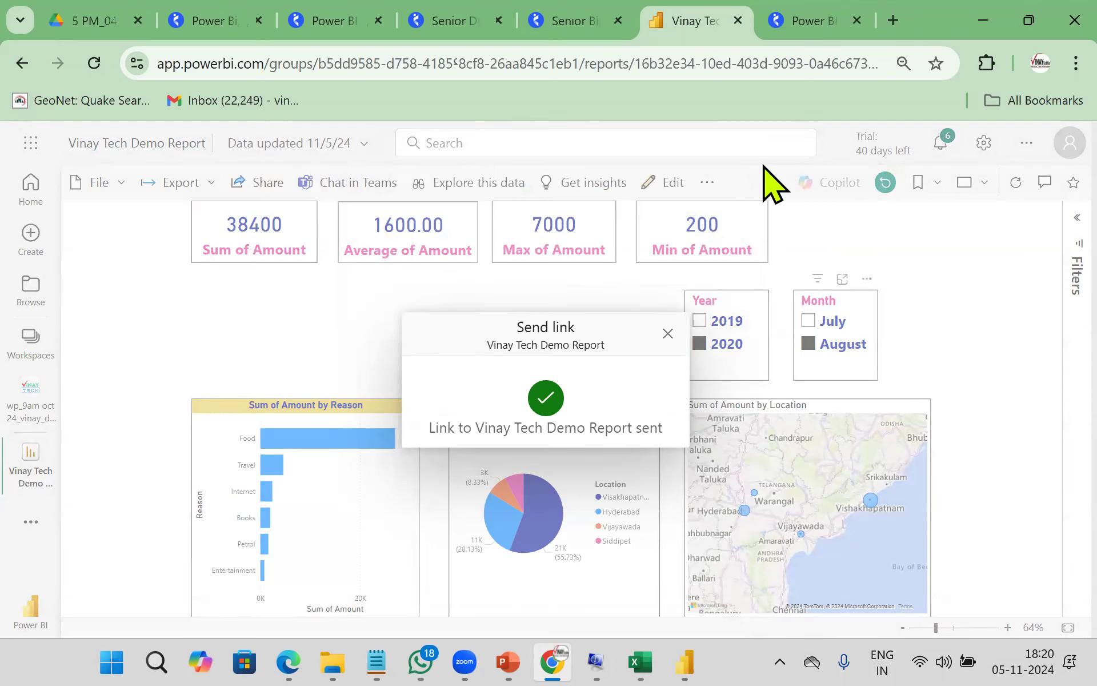
pyautogui.click(667, 333)
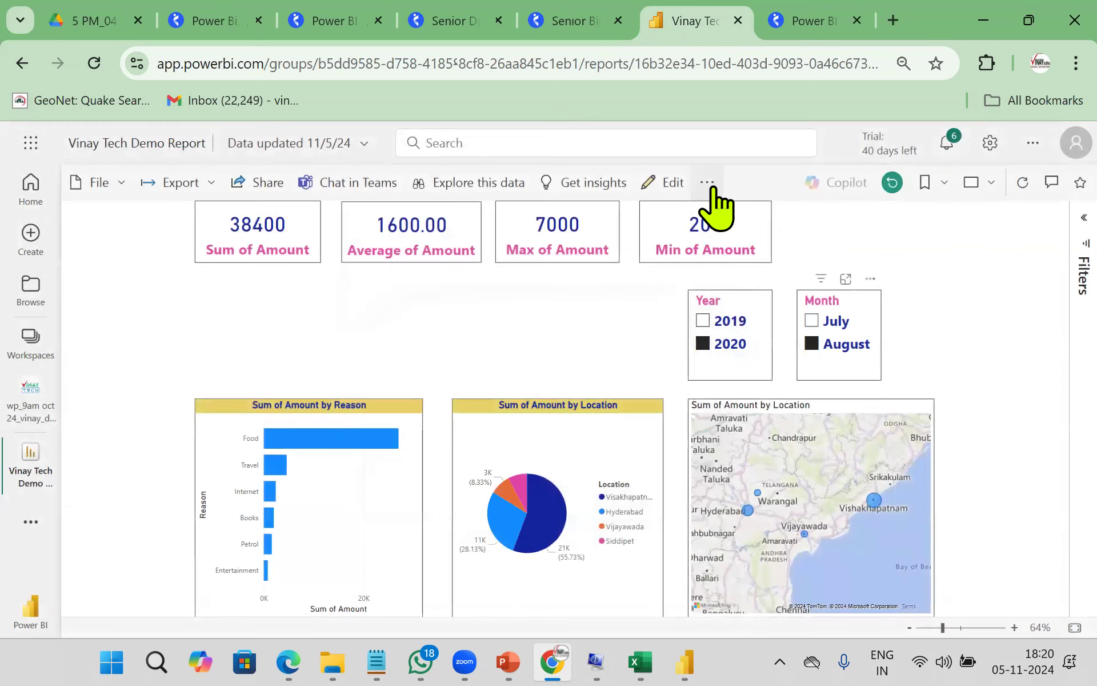
# - View the report's subscription options and close them without creating a subscription
pyautogui.click(711, 184)
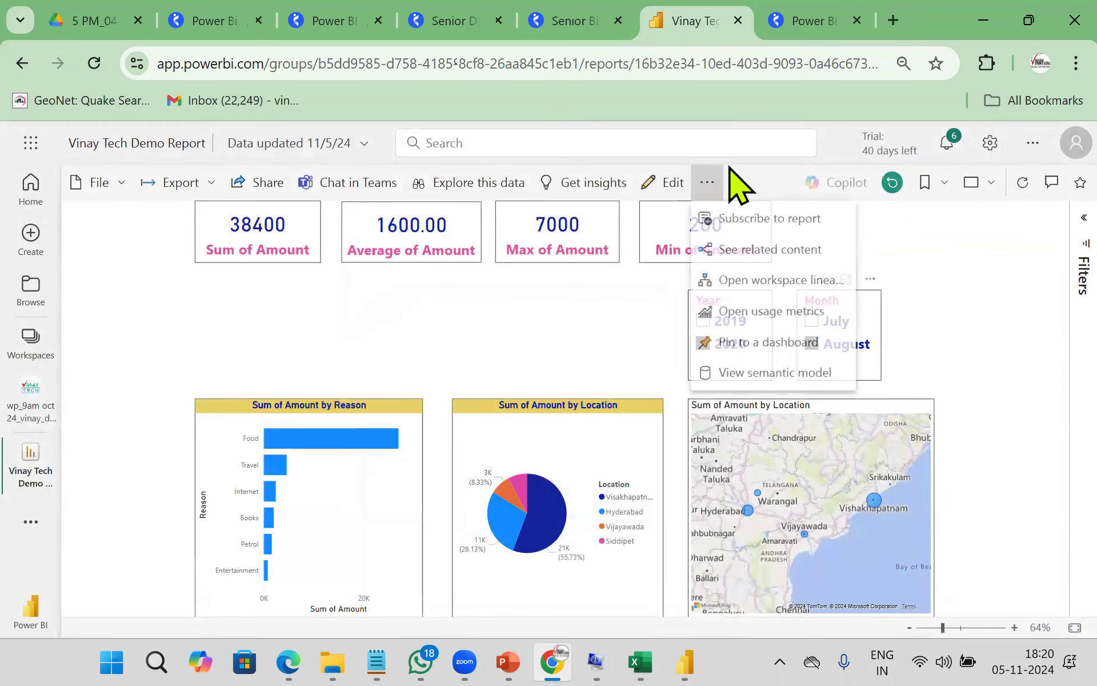
pyautogui.click(773, 219)
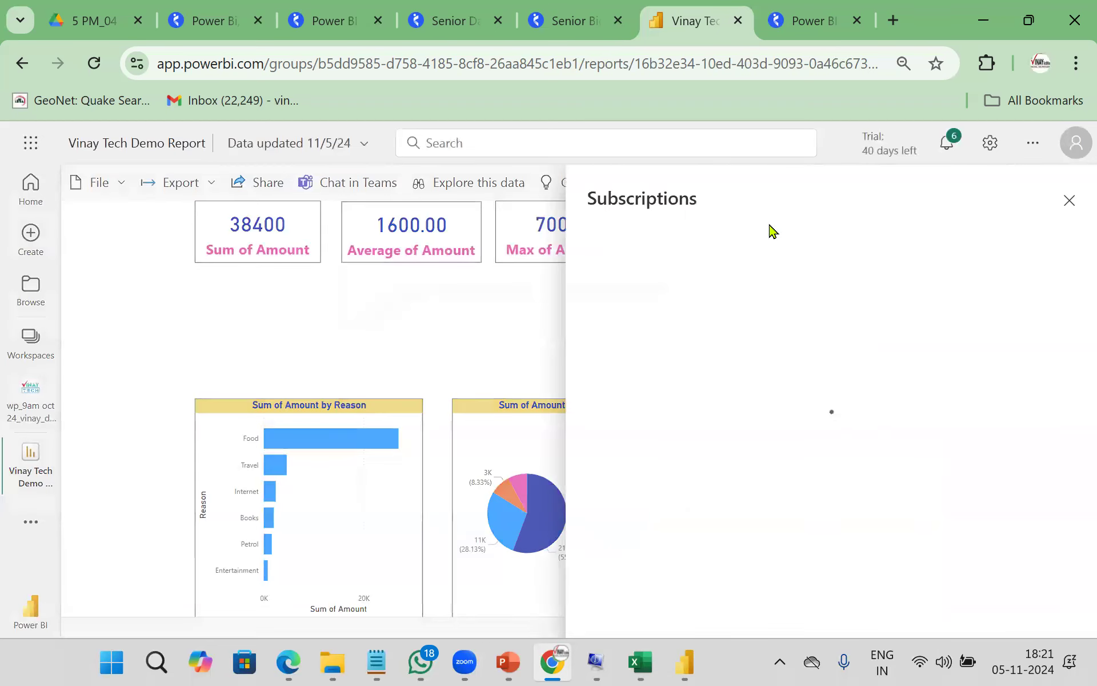
pyautogui.scroll(-1, 900, 569)
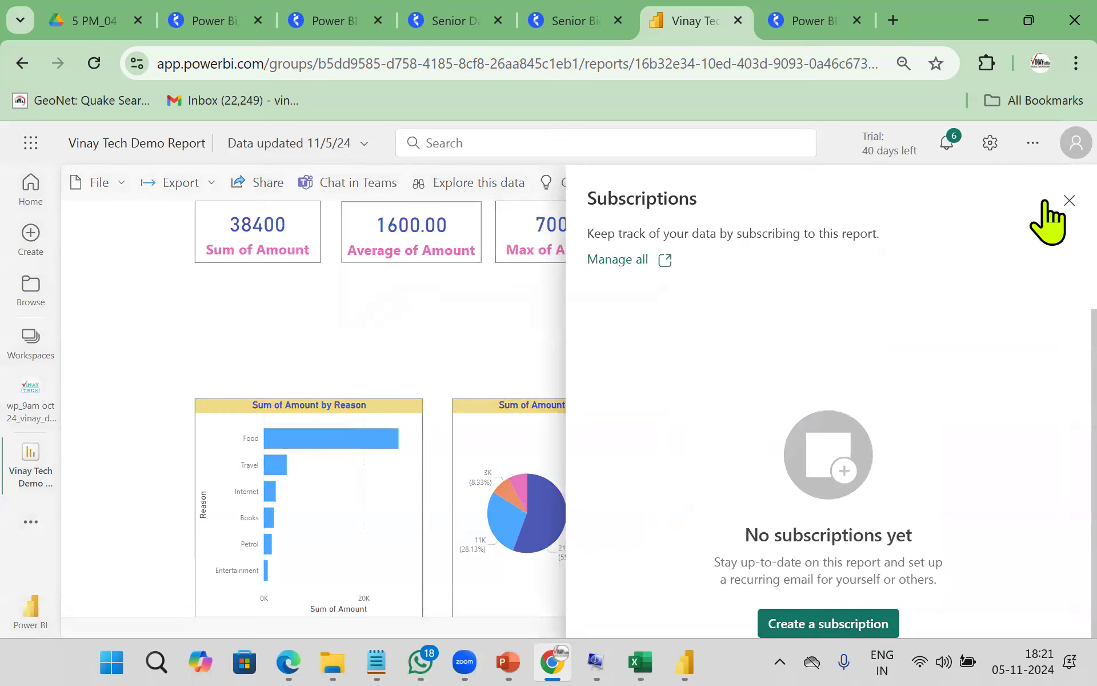
pyautogui.click(1068, 200)
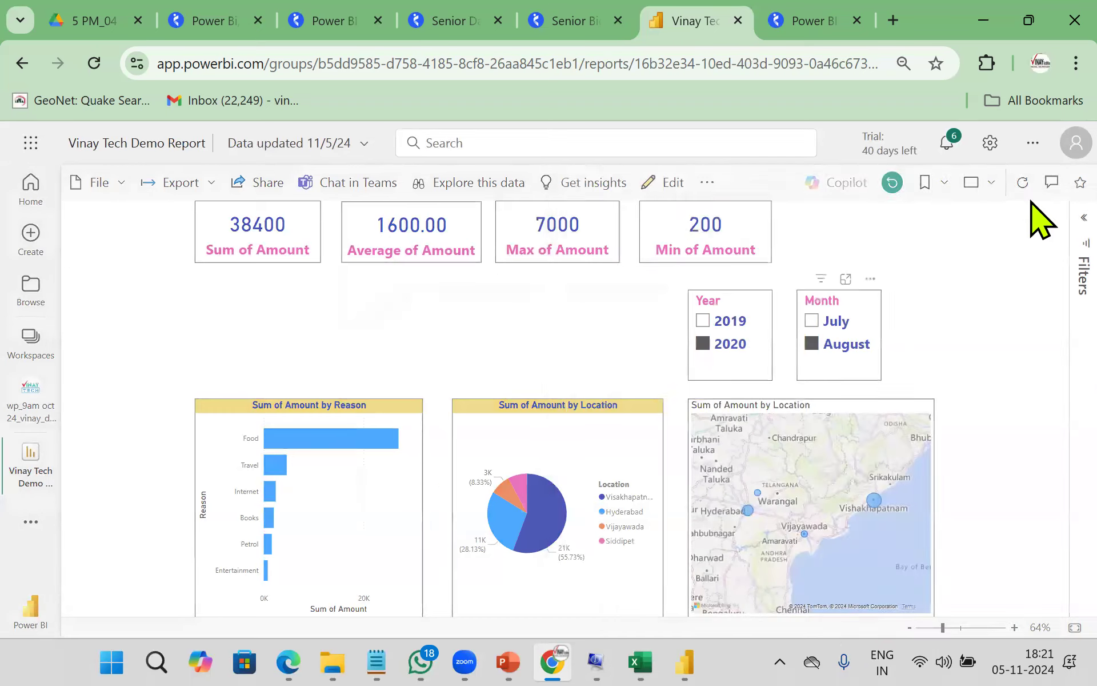
# - Review the report's export formats, then generate and view its QR code without downloading it
pyautogui.click(213, 184)
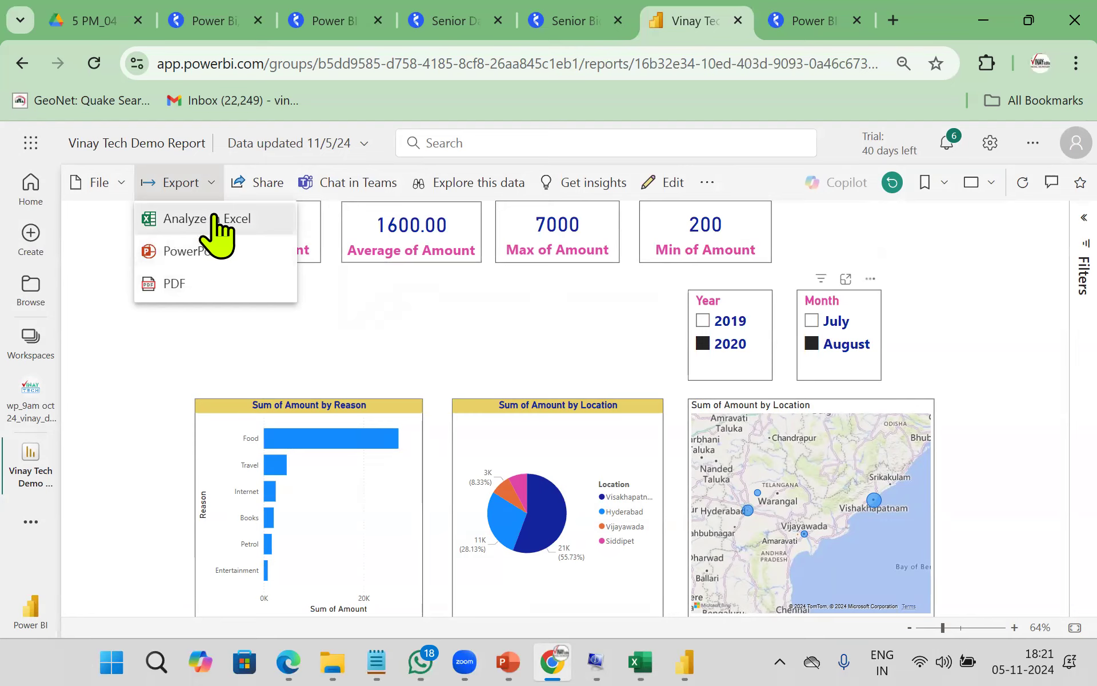
pyautogui.click(110, 183)
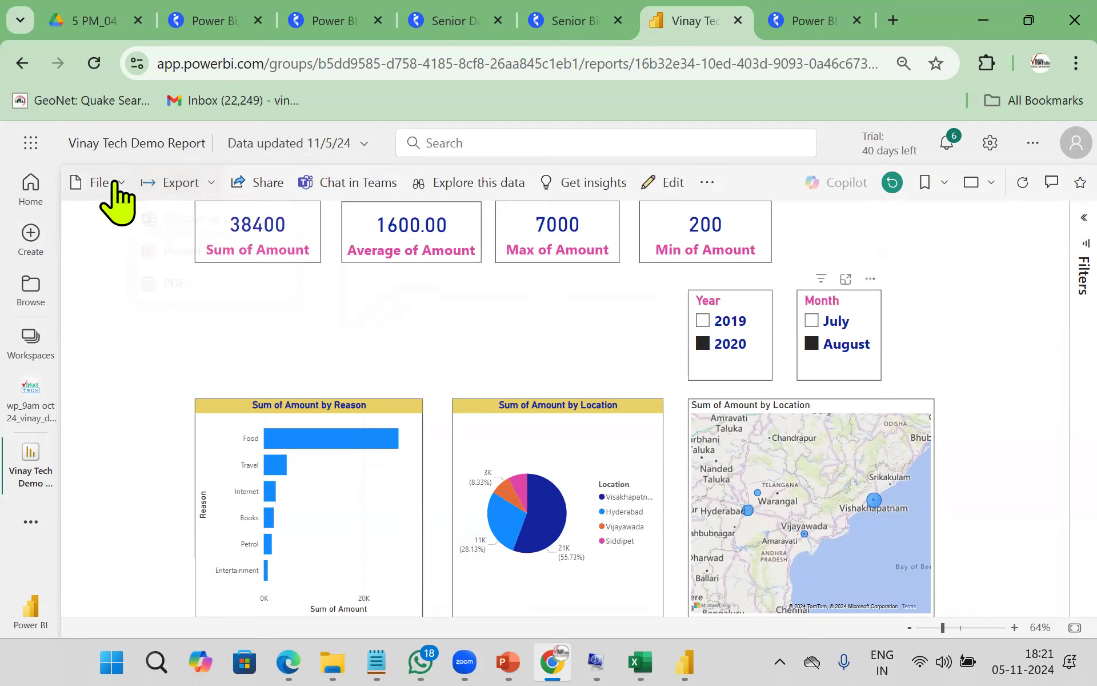
pyautogui.click(116, 183)
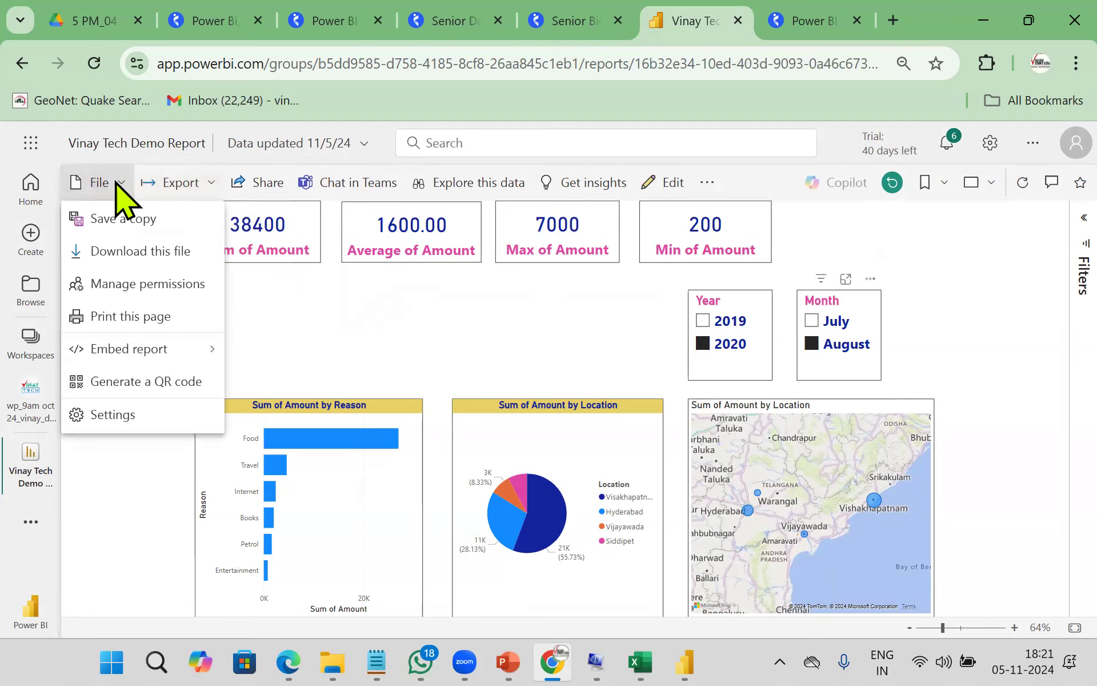
pyautogui.click(157, 383)
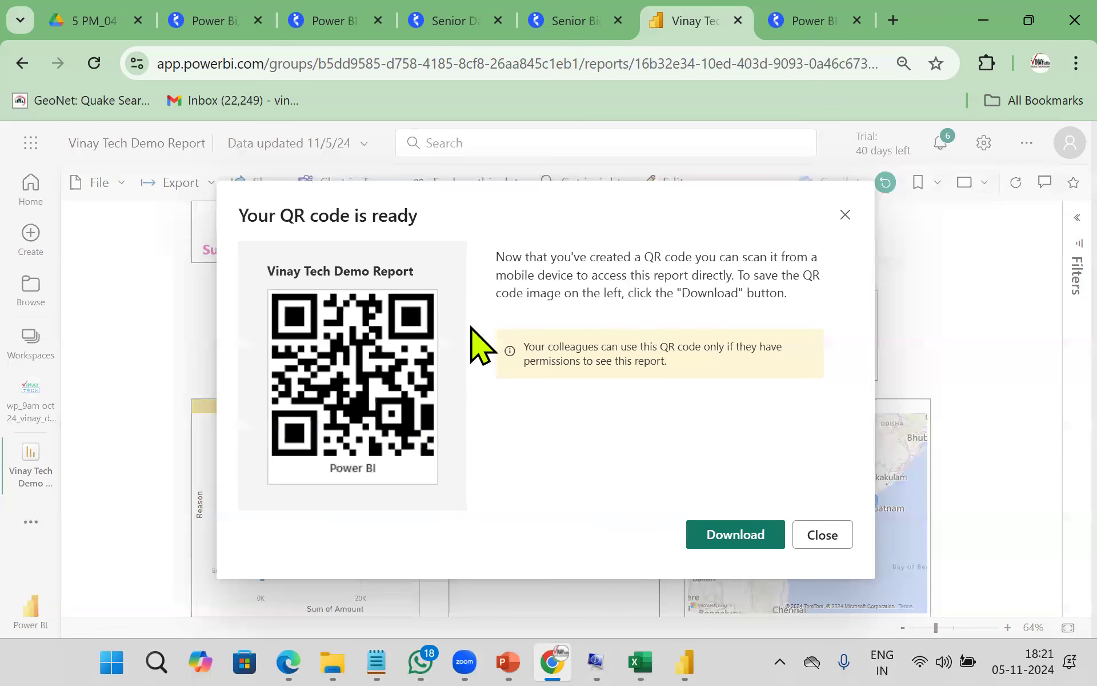
pyautogui.click(845, 214)
# - Generate the secure embed link and HTML code for placing the report in a website or portal
pyautogui.click(118, 187)
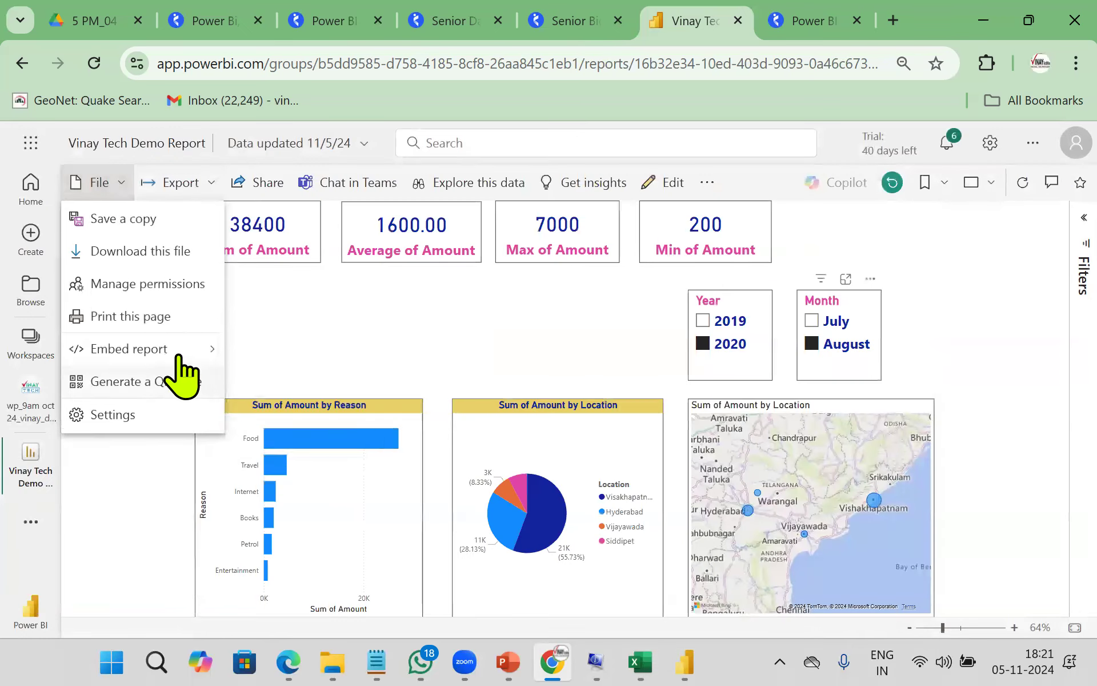
pyautogui.moveTo(179, 353)
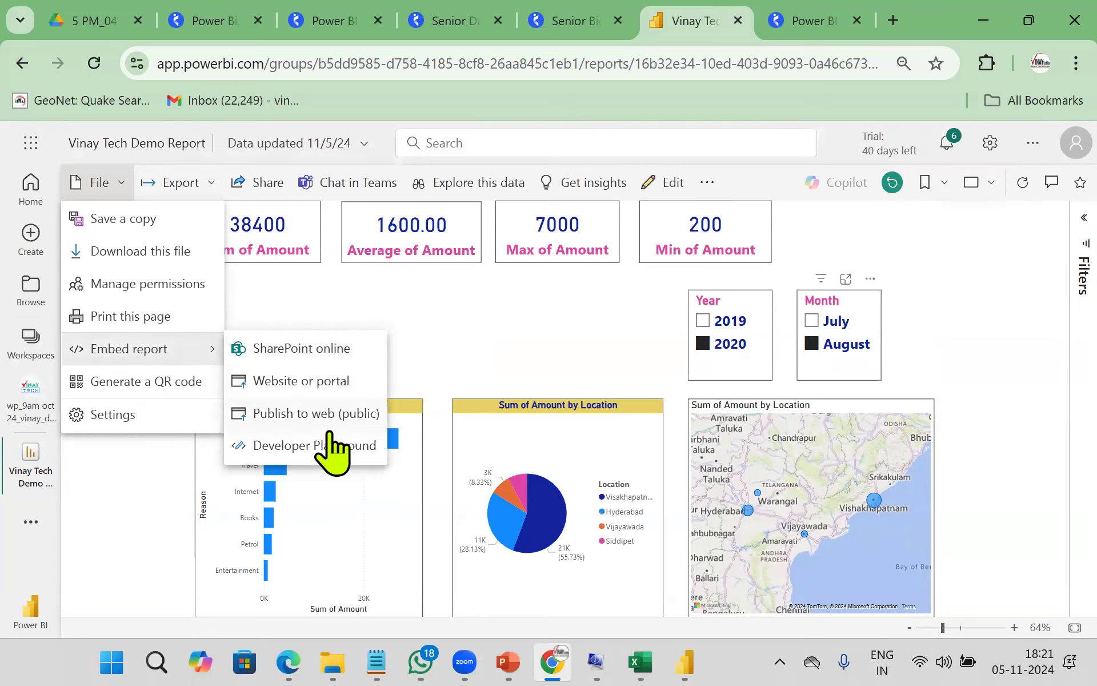
pyautogui.click(334, 384)
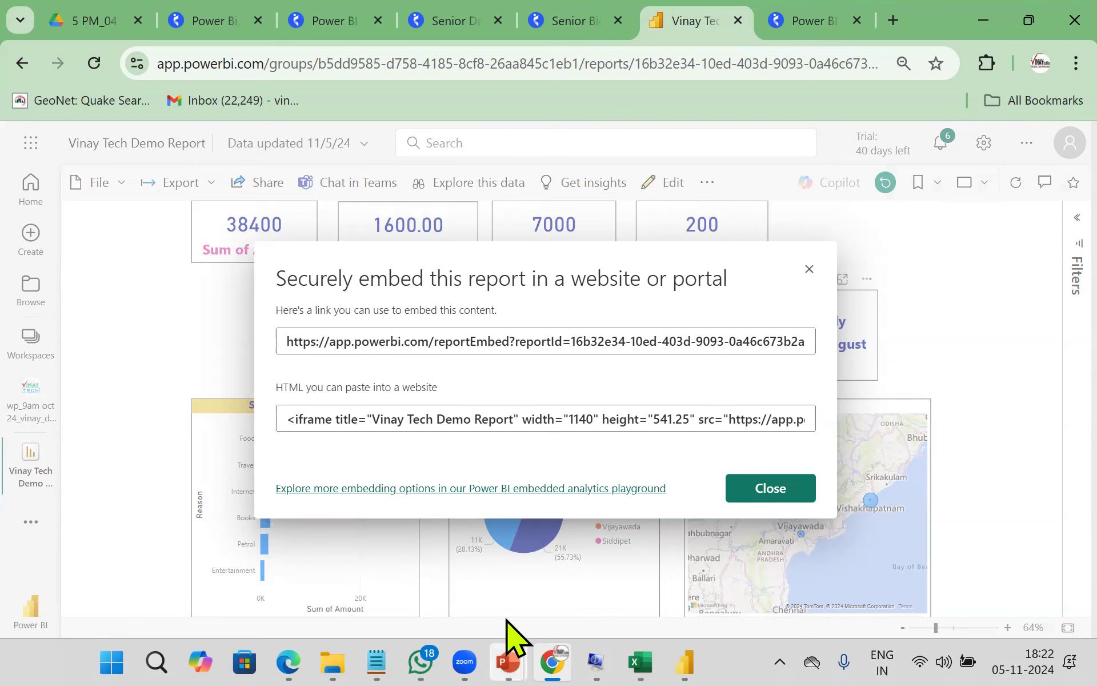
# - Switch to PowerPoint, leave the running slide show and display the Demo Sessions slide of the other presentation in the editing view
pyautogui.moveTo(508, 660)
pyautogui.click(591, 602)
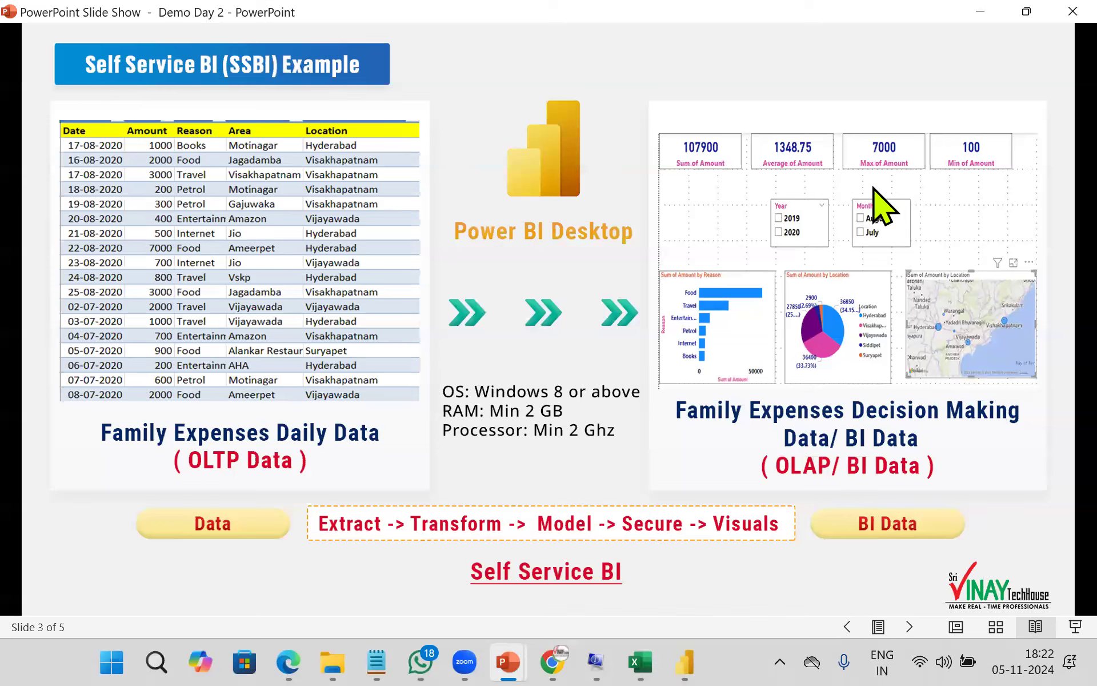
pyautogui.moveTo(510, 623)
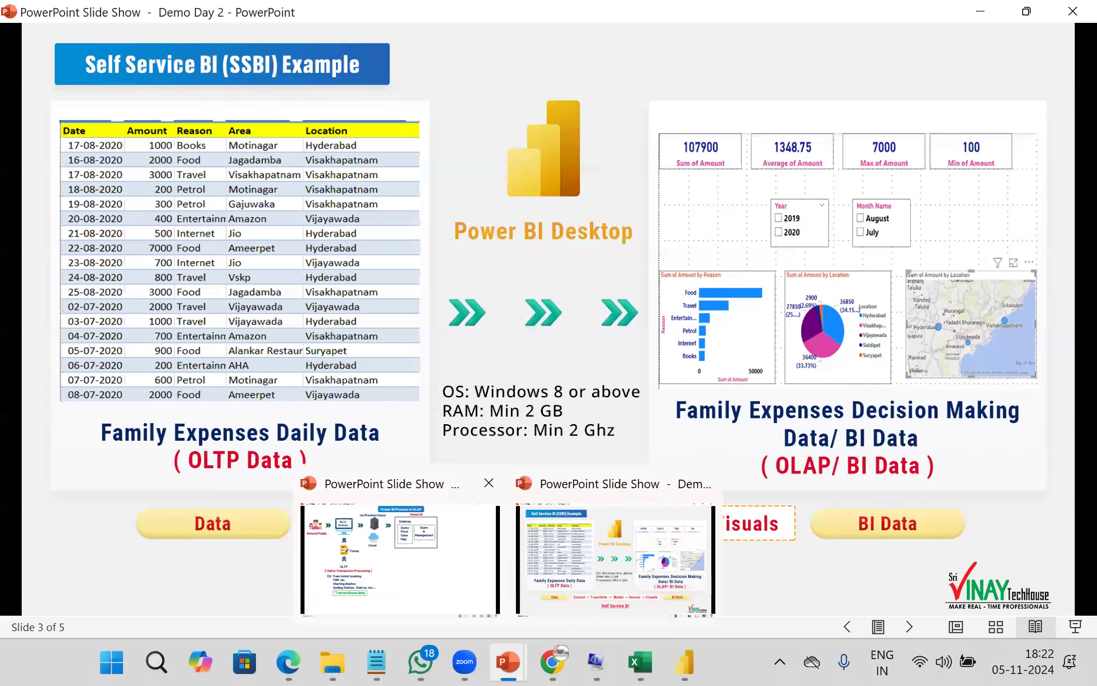
pyautogui.click(451, 560)
pyautogui.click(996, 626)
pyautogui.doubleClick(535, 218)
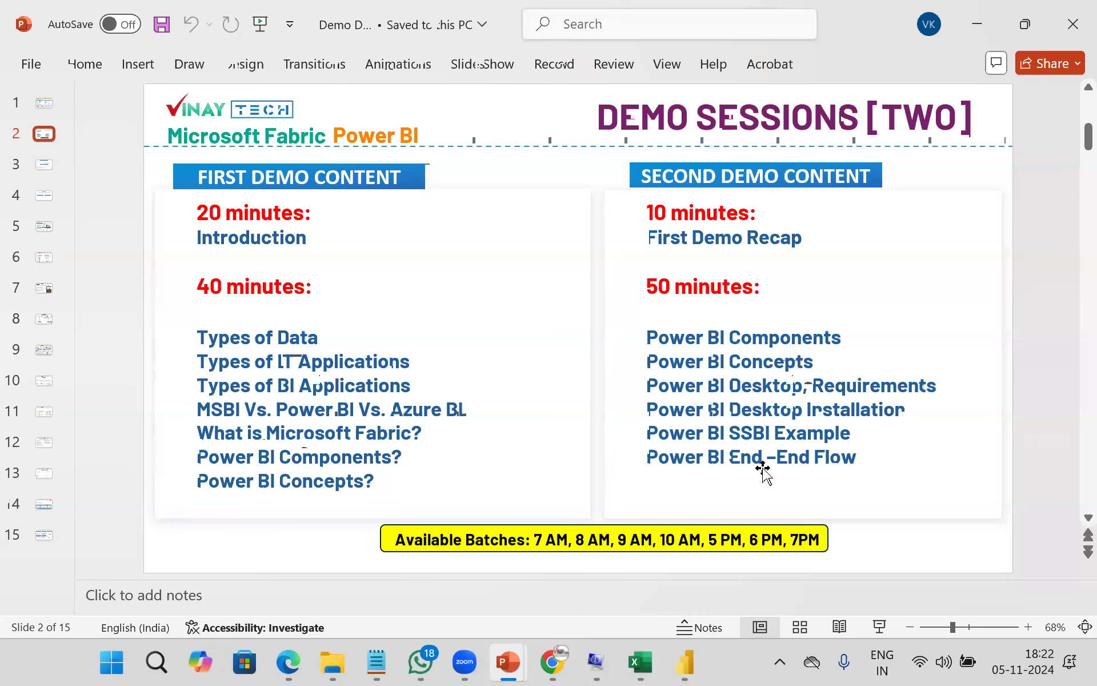
# - Switch to Chrome to view the course folder in Google Drive, and return to PowerPoint to display the Training Details slide
pyautogui.click(550, 663)
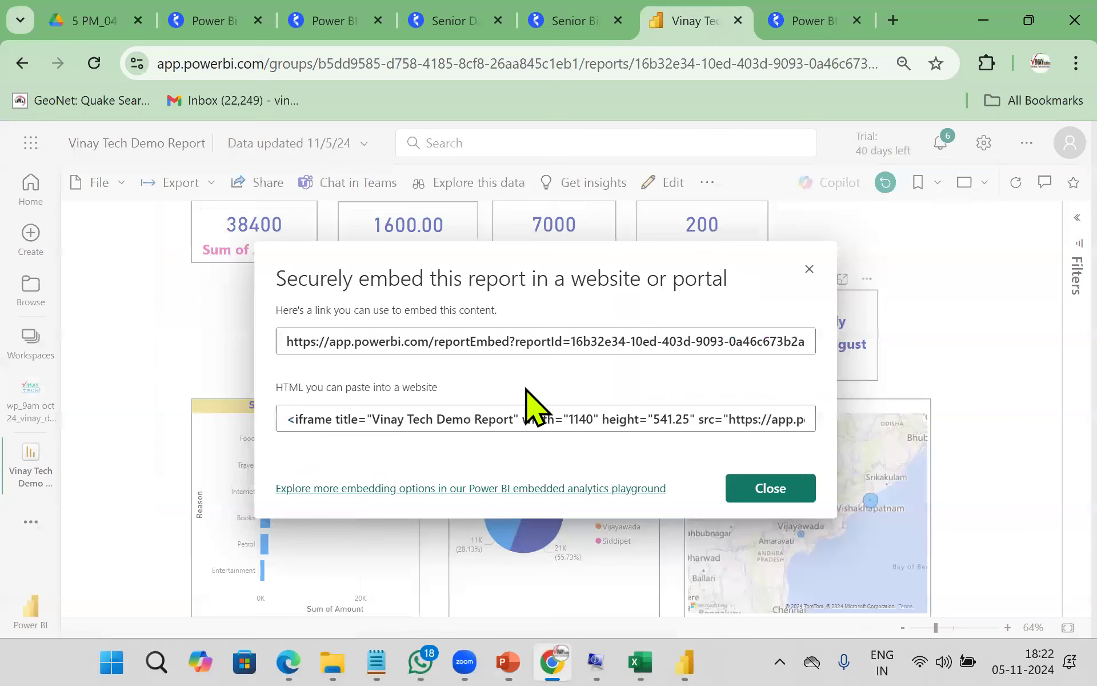
pyautogui.click(94, 25)
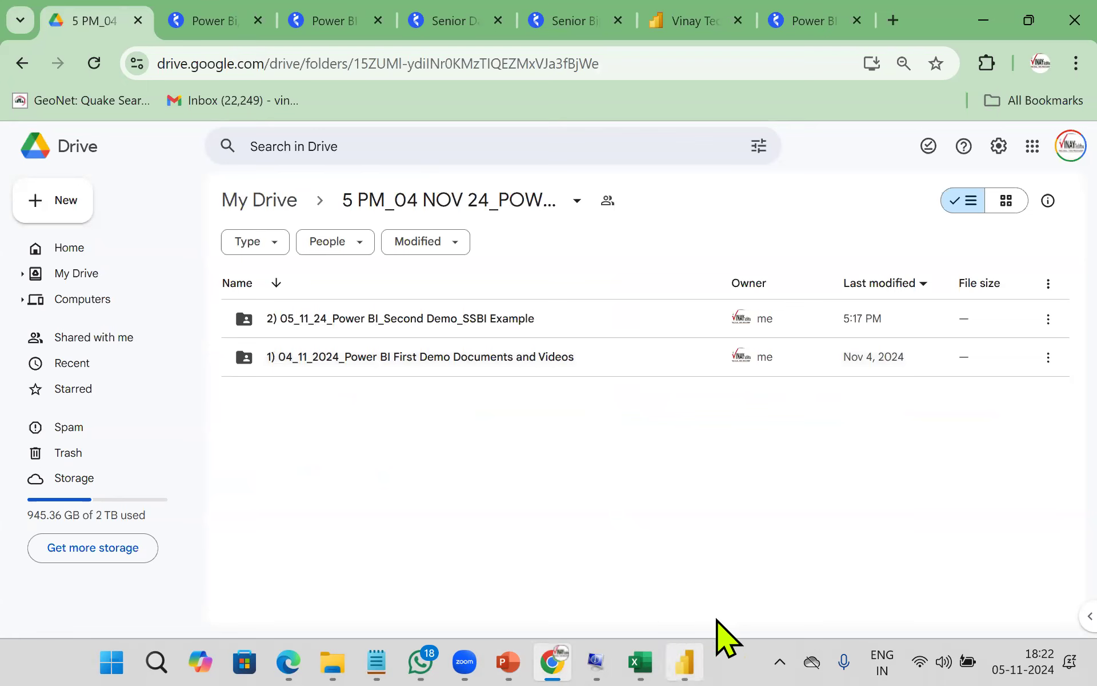
pyautogui.moveTo(515, 622)
pyautogui.click(416, 595)
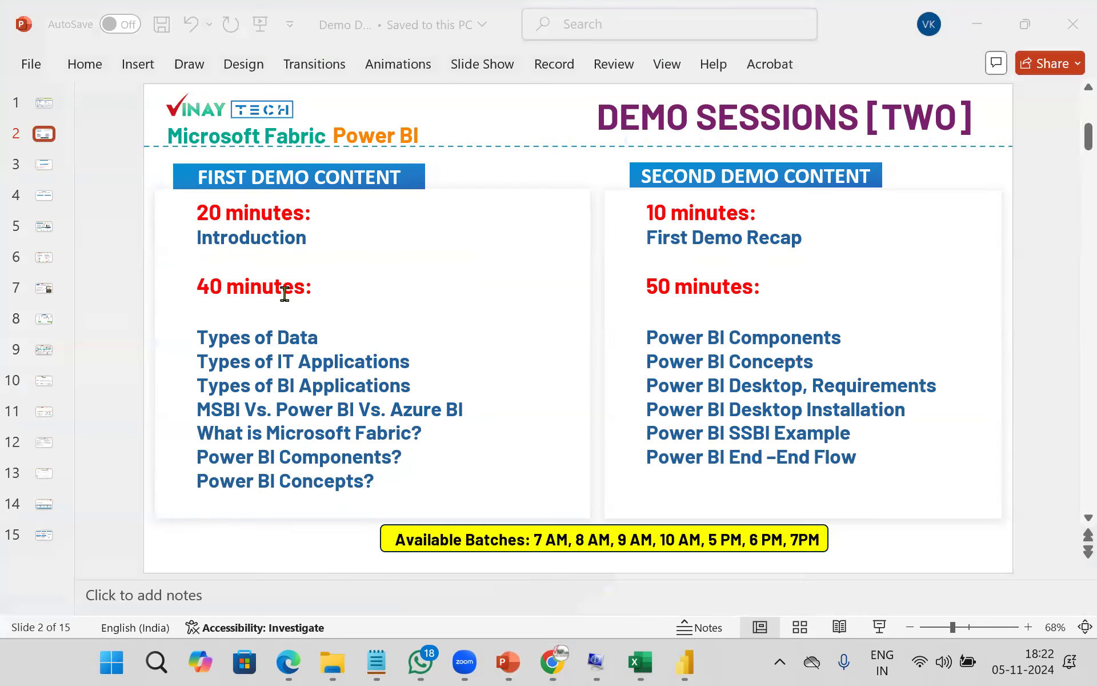
pyautogui.click(46, 106)
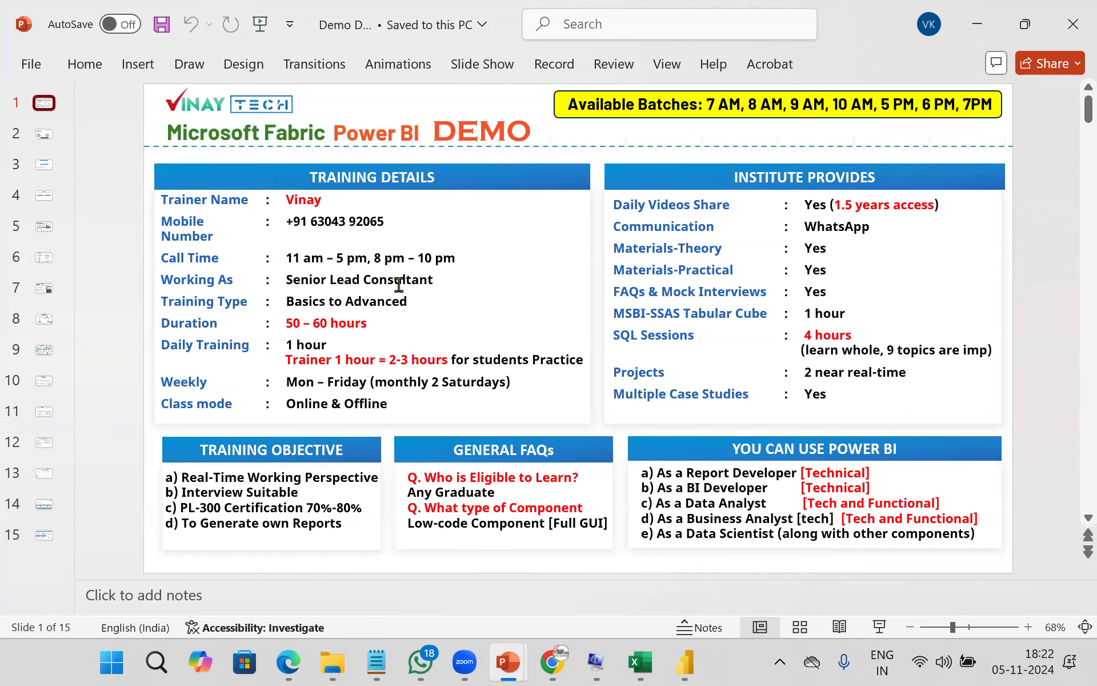
# - Select the 50 – 60 hours duration, circle the 5 PM batch with a handwritten "Tomorrow", and underline the 2-3 hours of student practice
pyautogui.click(307, 326)
pyautogui.moveTo(306, 325); pyautogui.dragTo(377, 326)
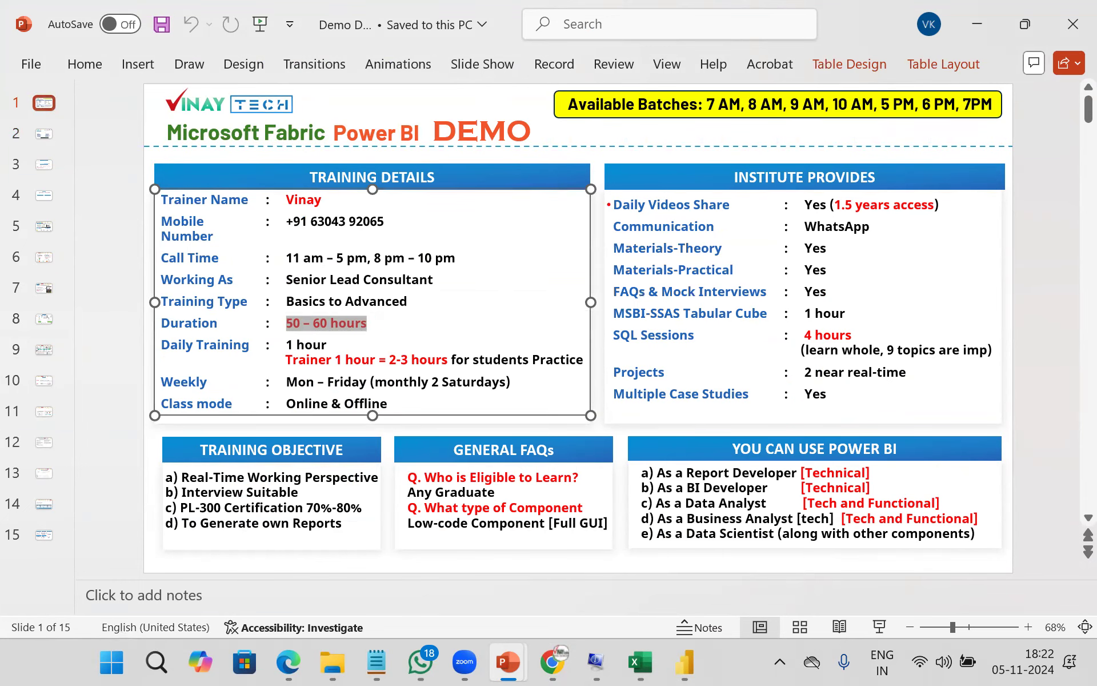
pyautogui.moveTo(914, 81)
pyautogui.mouseDown()
pyautogui.moveTo(855, 106)
pyautogui.moveTo(949, 117)
pyautogui.moveTo(908, 65)
pyautogui.mouseUp()
pyautogui.moveTo(884, 16)
pyautogui.mouseDown()
pyautogui.moveTo(908, 87)
pyautogui.moveTo(898, 39)
pyautogui.moveTo(924, 9)
pyautogui.moveTo(979, 35)
pyautogui.moveTo(997, 16)
pyautogui.moveTo(1037, 17)
pyautogui.mouseUp()
pyautogui.moveTo(1038, 18); pyautogui.dragTo(1053, 17)
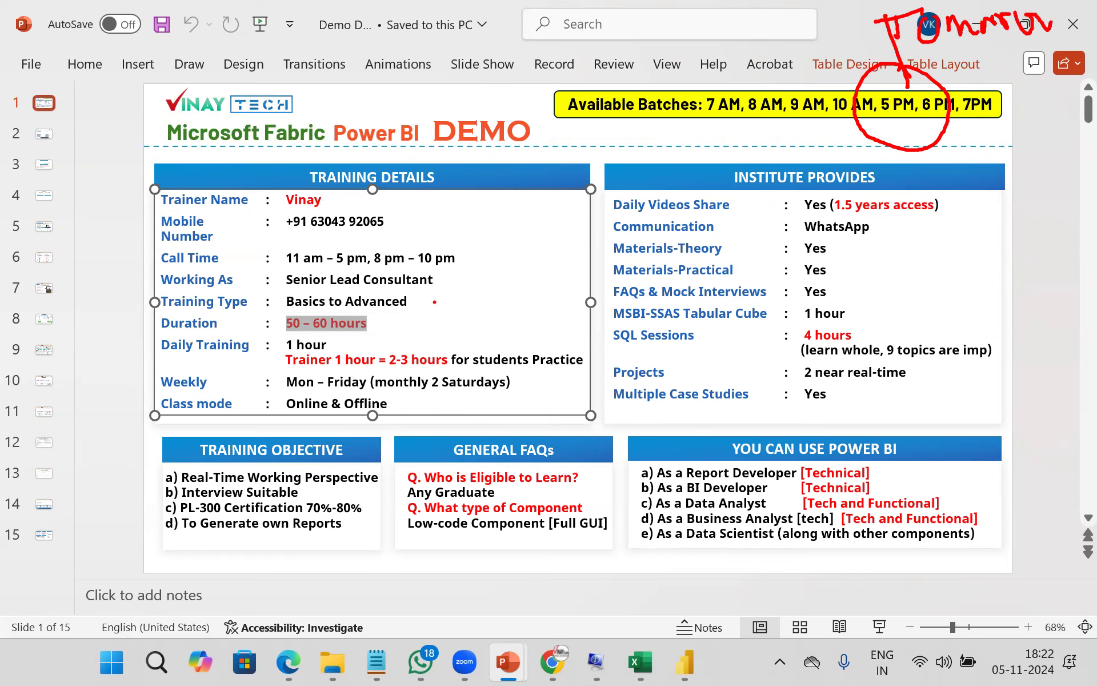
pyautogui.moveTo(383, 376); pyautogui.dragTo(473, 373)
# - Mark up the Institute Provides list with red ink: underline videos, communication and materials, circle the Tabular Cube and SQL hours, and tick projects and case studies
pyautogui.moveTo(687, 178); pyautogui.dragTo(771, 159)
pyautogui.click(765, 218)
pyautogui.moveTo(611, 217)
pyautogui.mouseDown()
pyautogui.moveTo(753, 211)
pyautogui.moveTo(857, 233)
pyautogui.mouseUp()
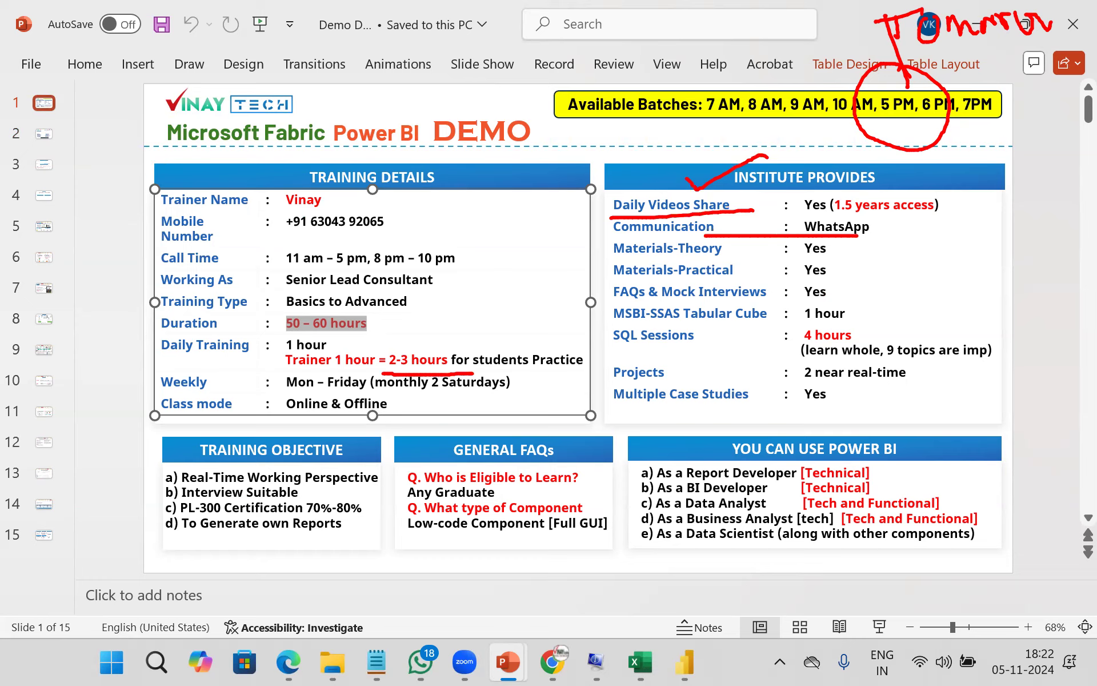
pyautogui.moveTo(788, 258); pyautogui.dragTo(856, 256)
pyautogui.moveTo(760, 282); pyautogui.dragTo(858, 278)
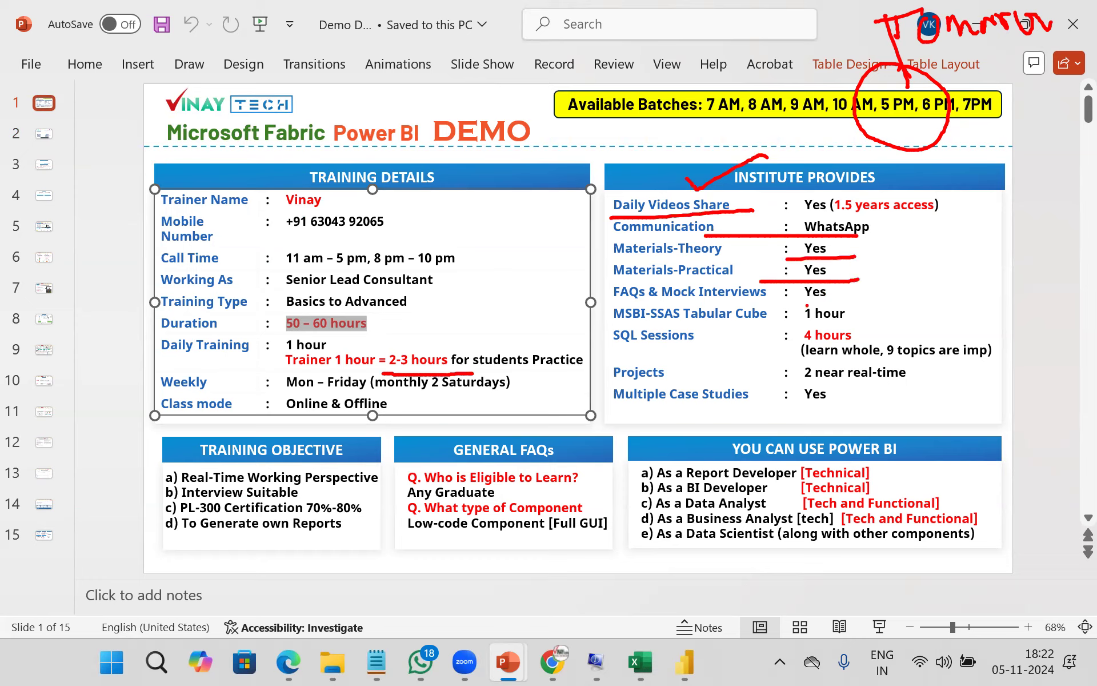
pyautogui.moveTo(780, 305)
pyautogui.mouseDown()
pyautogui.moveTo(850, 299)
pyautogui.moveTo(787, 307)
pyautogui.moveTo(843, 326)
pyautogui.moveTo(819, 292)
pyautogui.moveTo(826, 365)
pyautogui.moveTo(1000, 357)
pyautogui.moveTo(835, 330)
pyautogui.mouseUp()
pyautogui.moveTo(872, 393); pyautogui.dragTo(940, 371)
pyautogui.moveTo(826, 408); pyautogui.dragTo(909, 391)
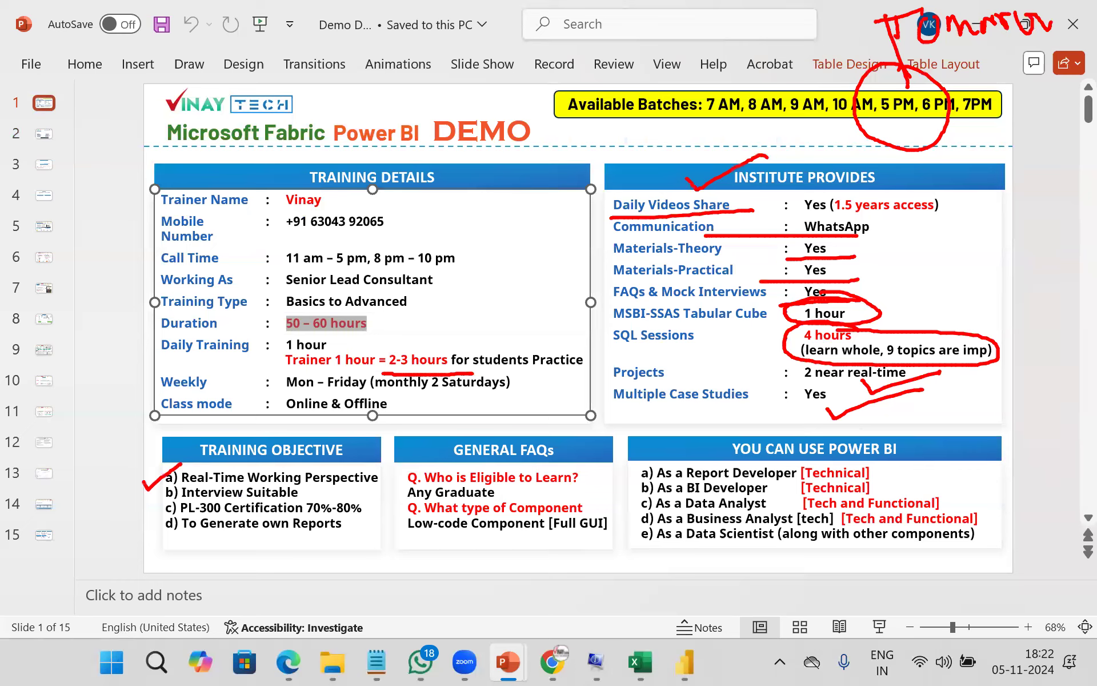
# - Tick the General FAQs section and circle the whole You Can Use Power BI role list in red ink
pyautogui.moveTo(383, 496); pyautogui.dragTo(444, 469)
pyautogui.moveTo(663, 460)
pyautogui.mouseDown()
pyautogui.moveTo(610, 520)
pyautogui.moveTo(937, 569)
pyautogui.moveTo(965, 467)
pyautogui.moveTo(622, 461)
pyautogui.mouseUp()
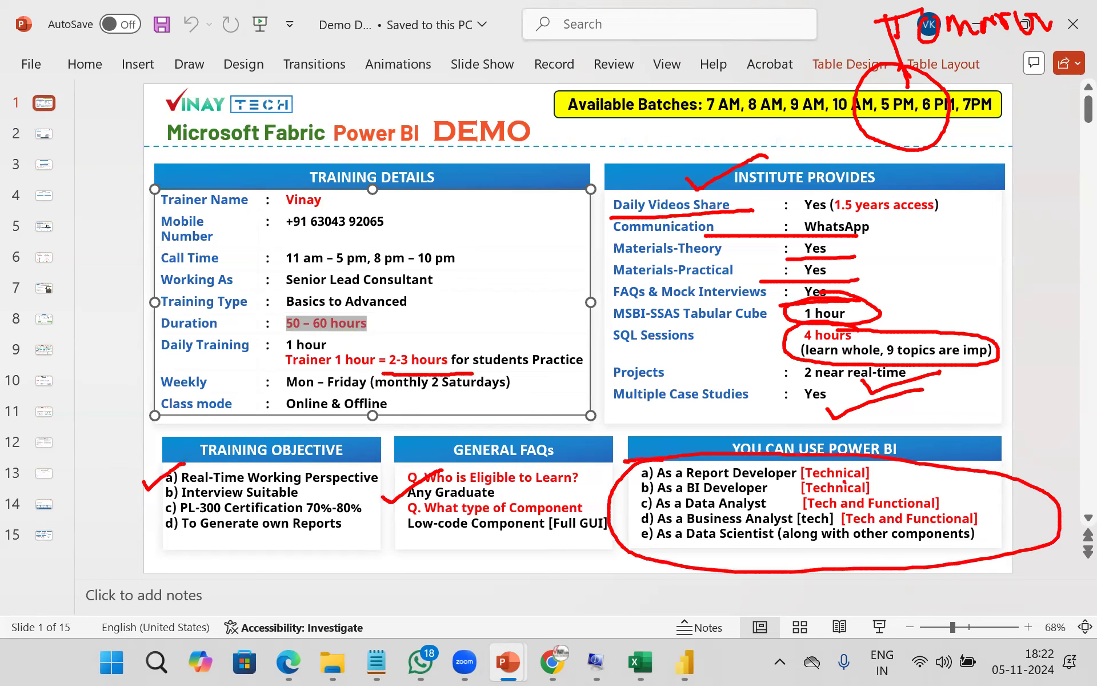